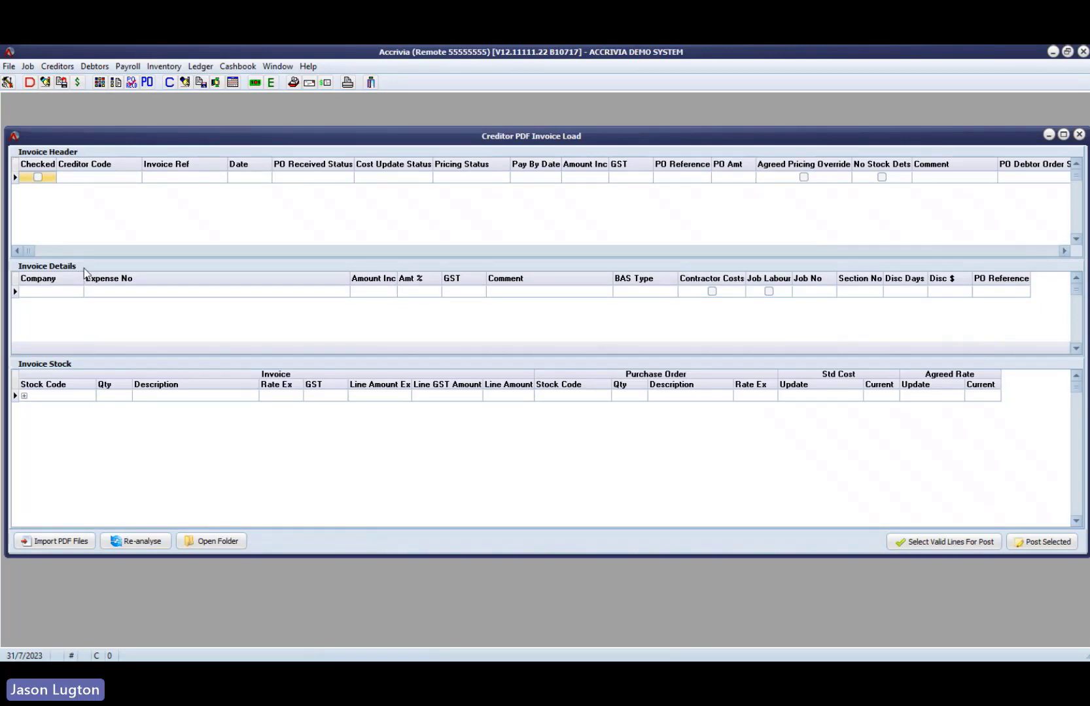
- Open the CREDITOR_INVOICE import folder, check the PDF files waiting there, and close the folder
click(927, 251)
click(762, 251)
click(196, 541)
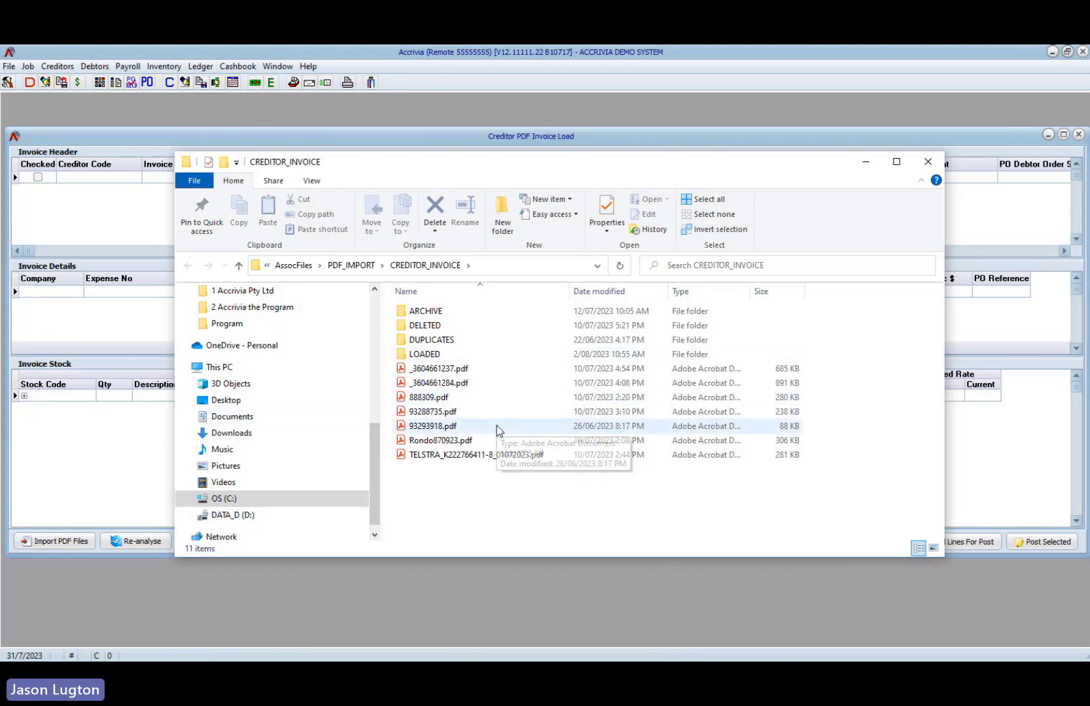
click(927, 162)
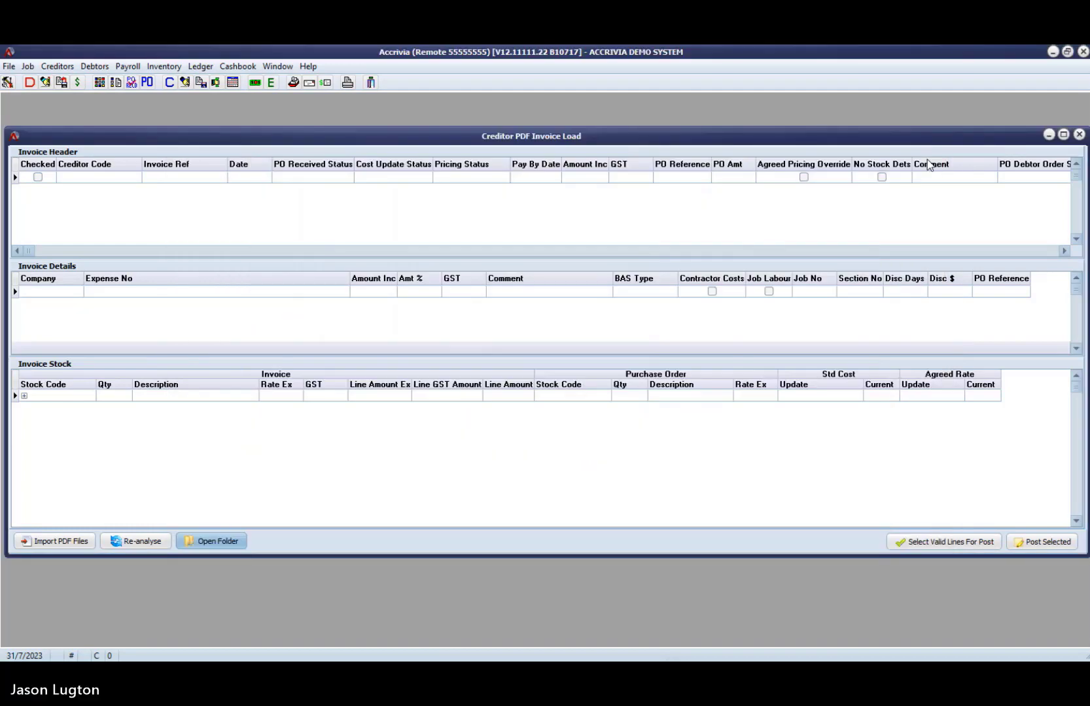
- Import the PDF files into the Creditor PDF Invoice Load and check the import folder again
click(60, 547)
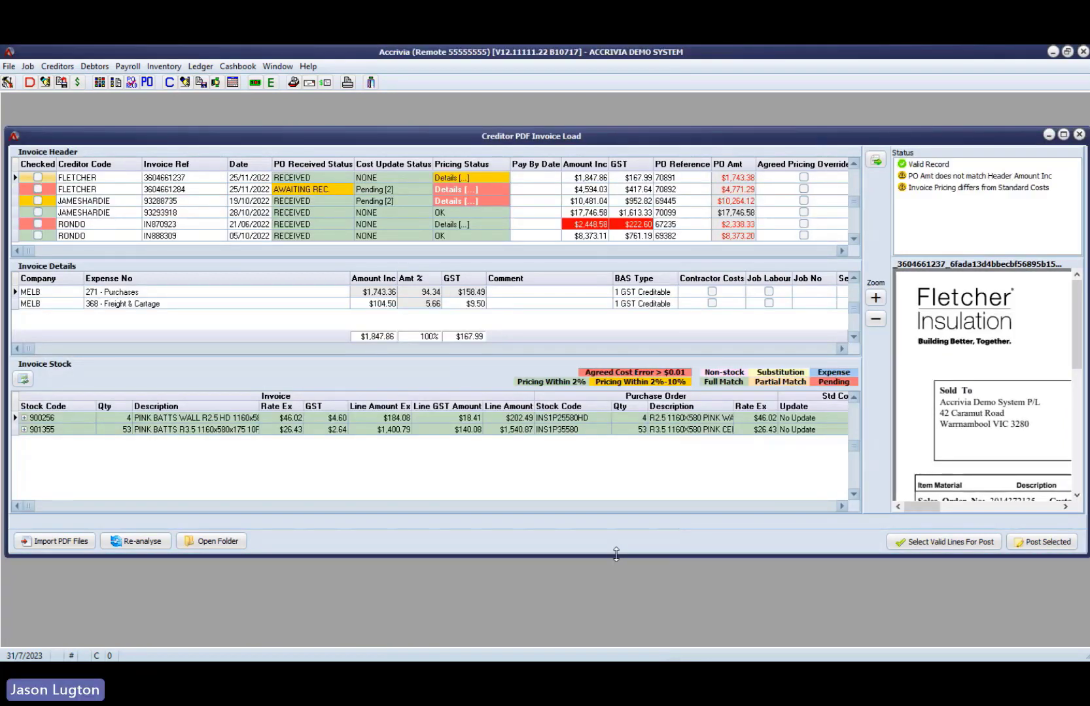
drag(616, 557, 616, 600)
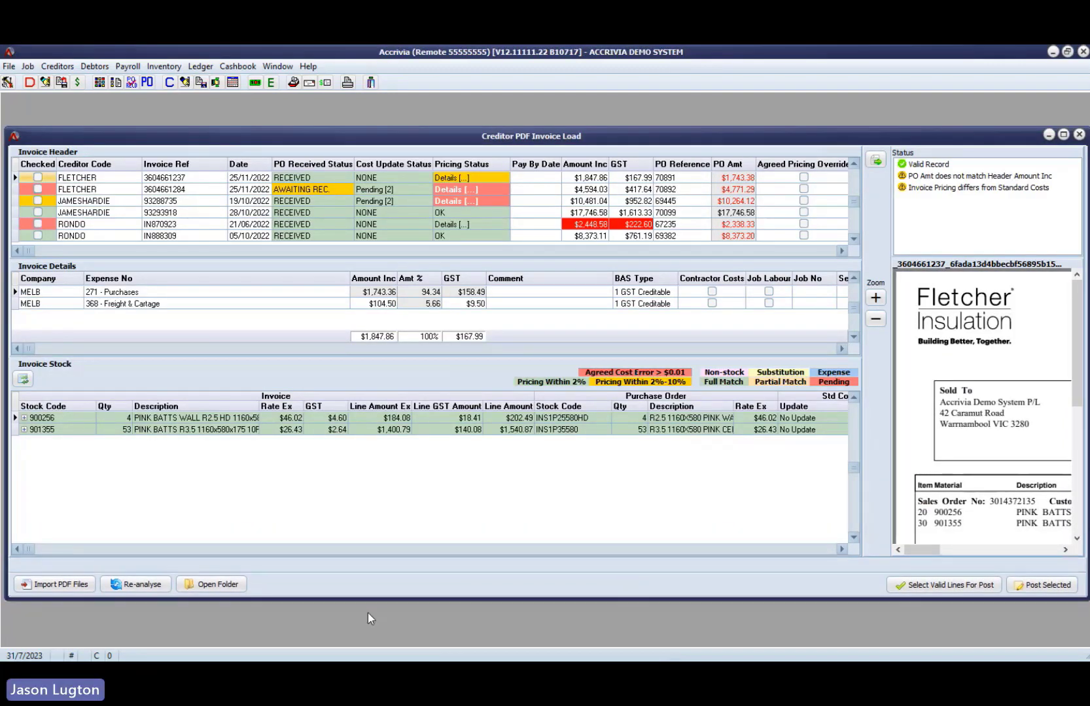
click(218, 587)
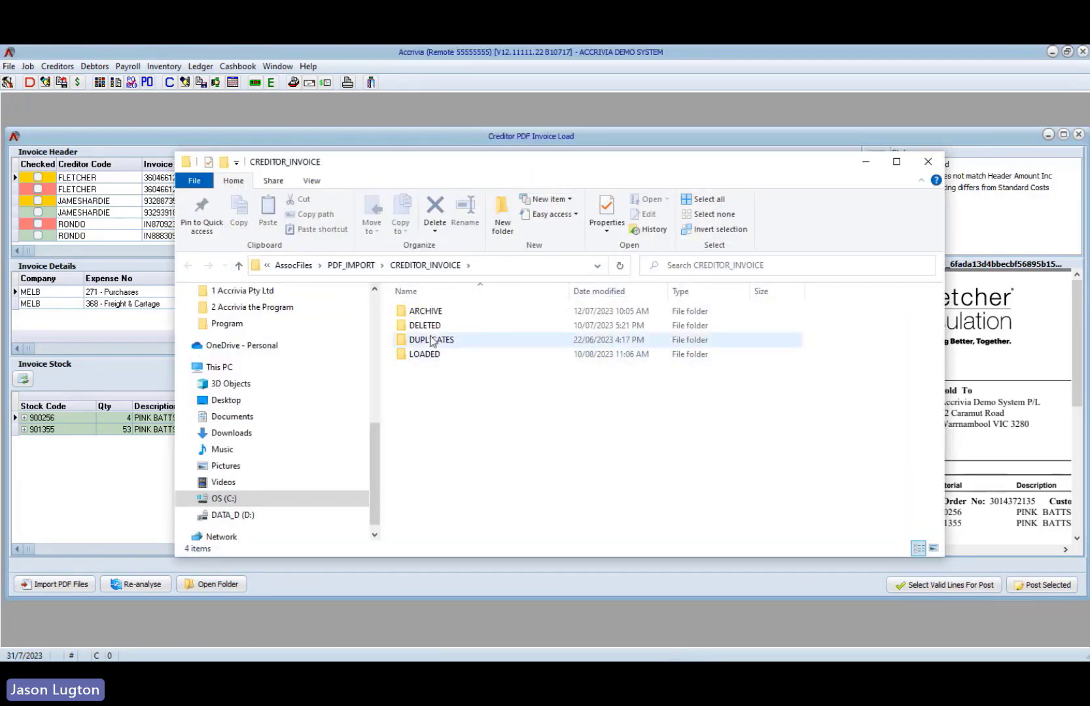
click(927, 162)
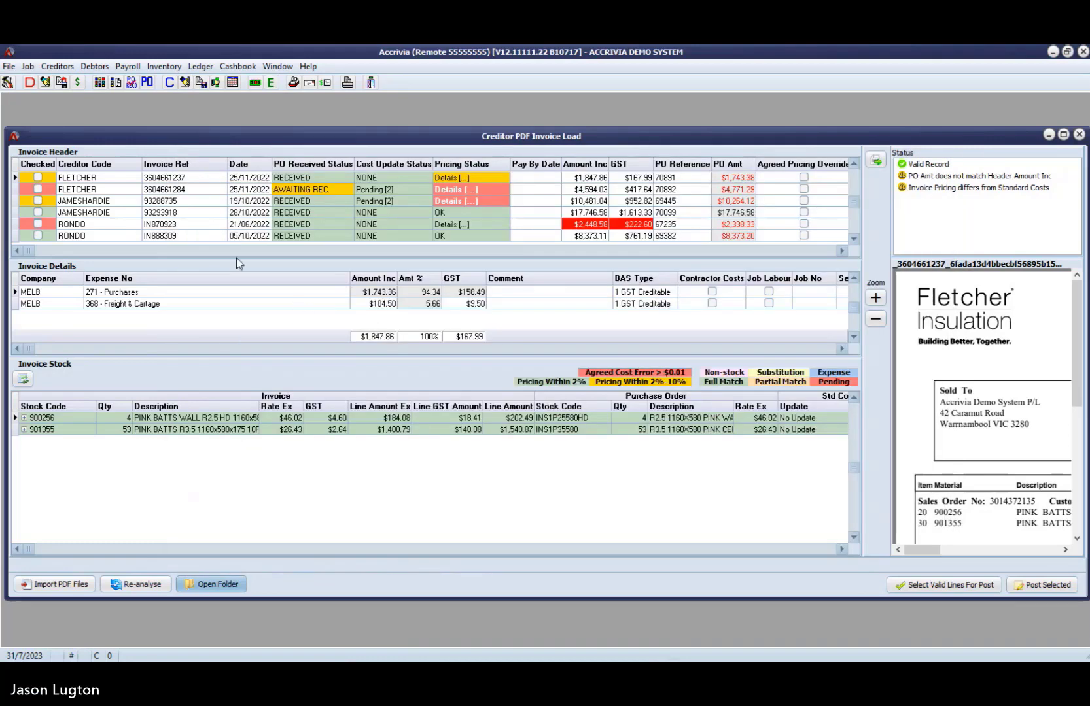
- Enlarge the Invoice Header list to fit every invoice, and view both Fletcher invoices and the second James Hardie invoice
drag(237, 259, 238, 285)
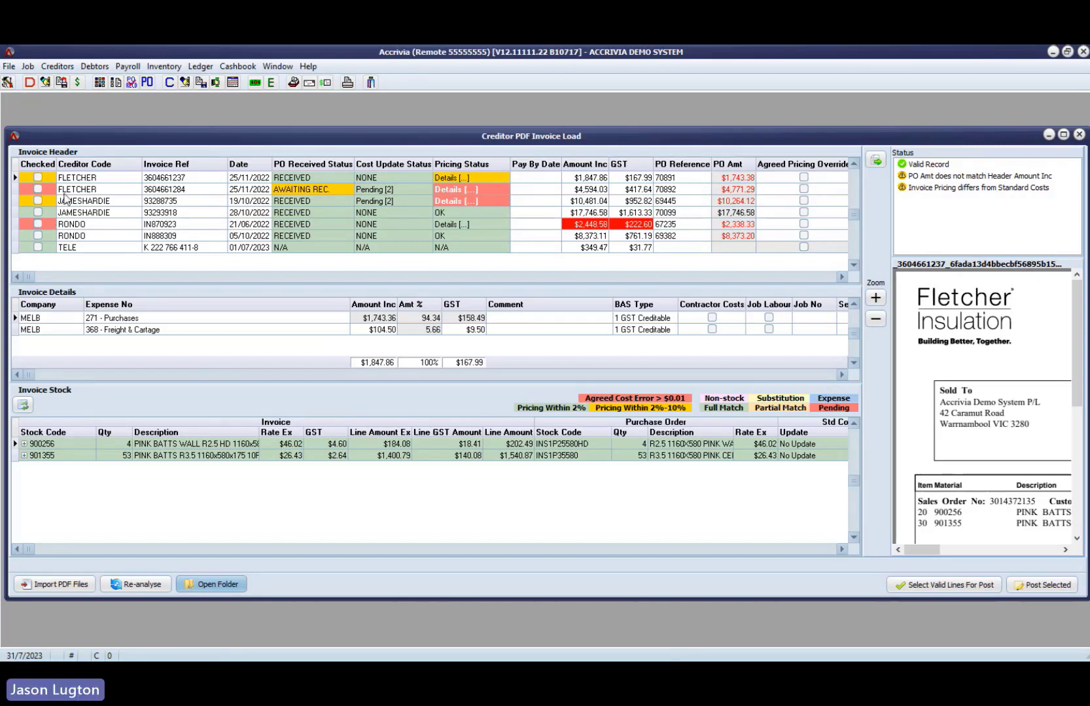
click(78, 180)
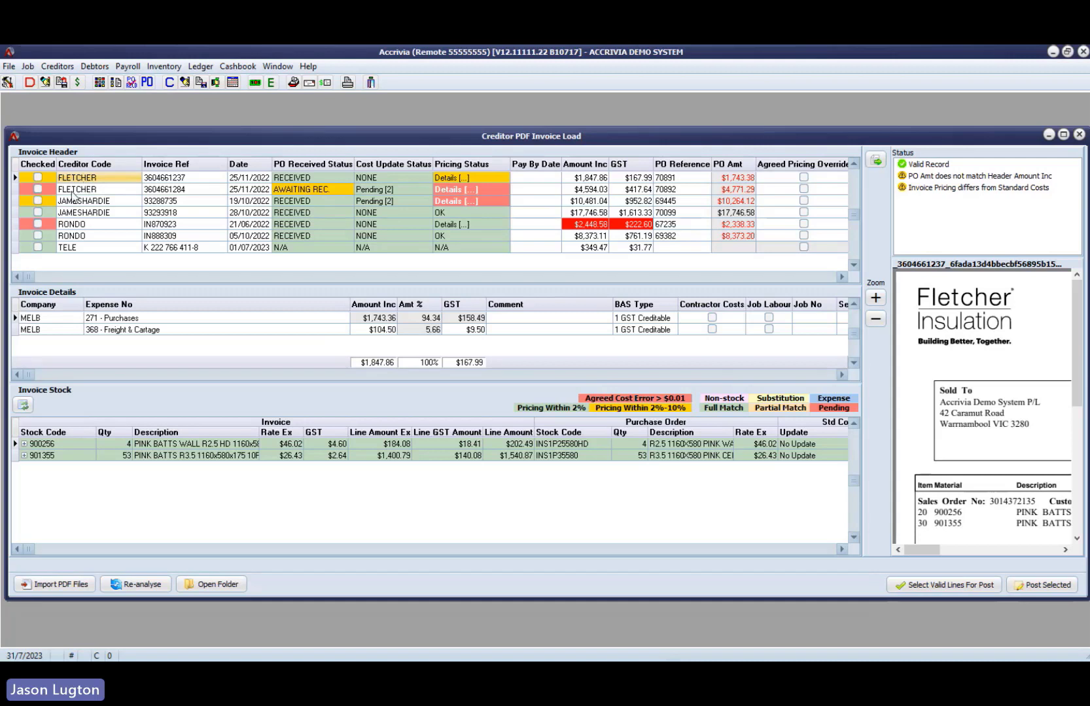
click(79, 190)
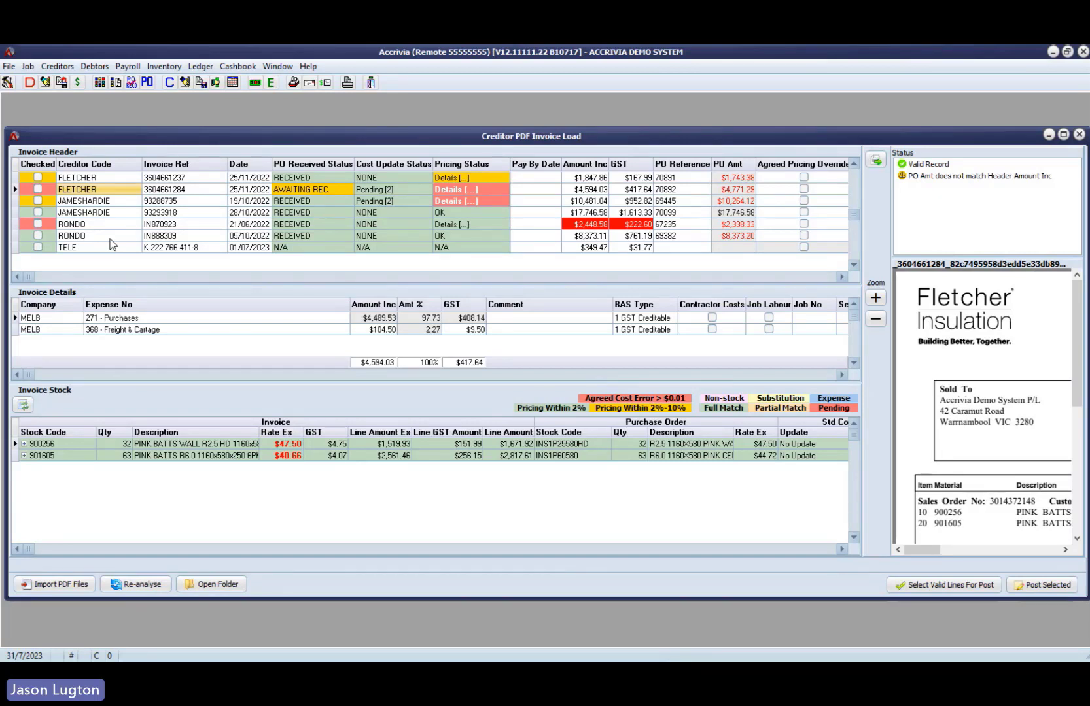
click(98, 213)
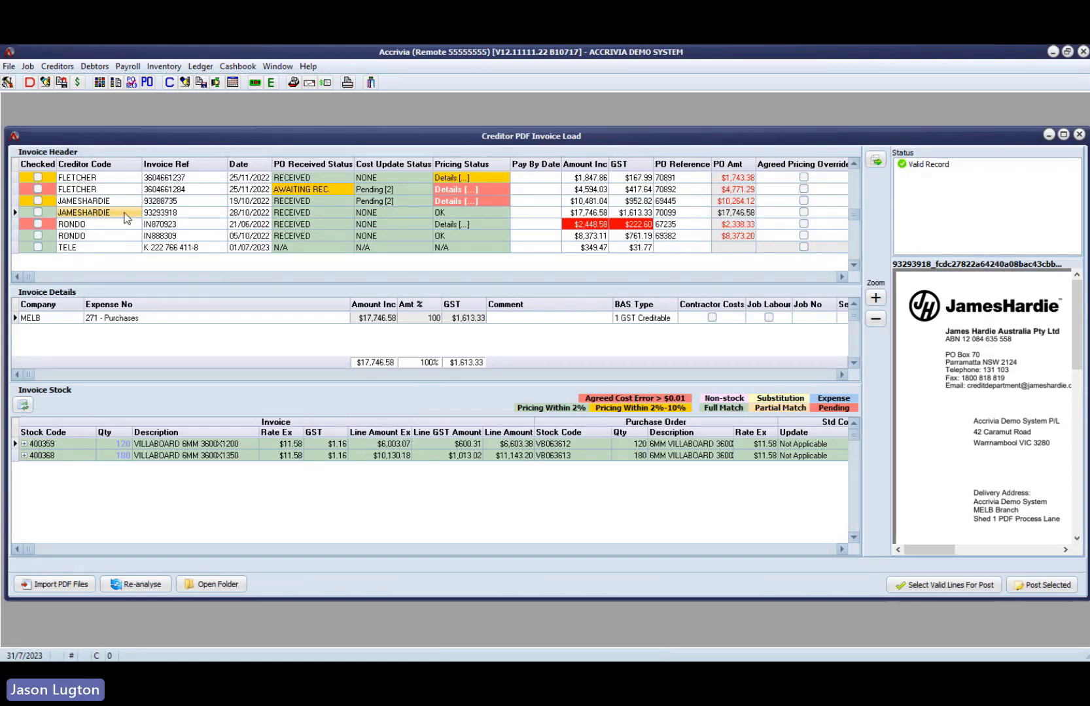
- Compare the invoice amount with the purchase order amount on both James Hardie invoices and the first Fletcher invoice
click(595, 216)
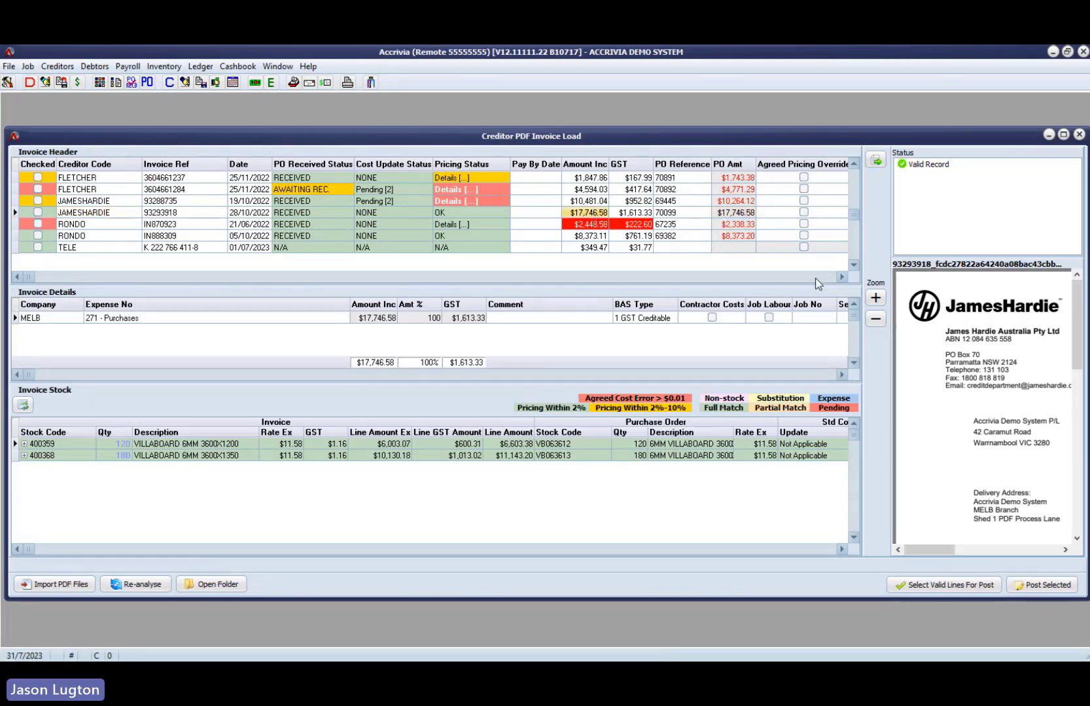
click(737, 215)
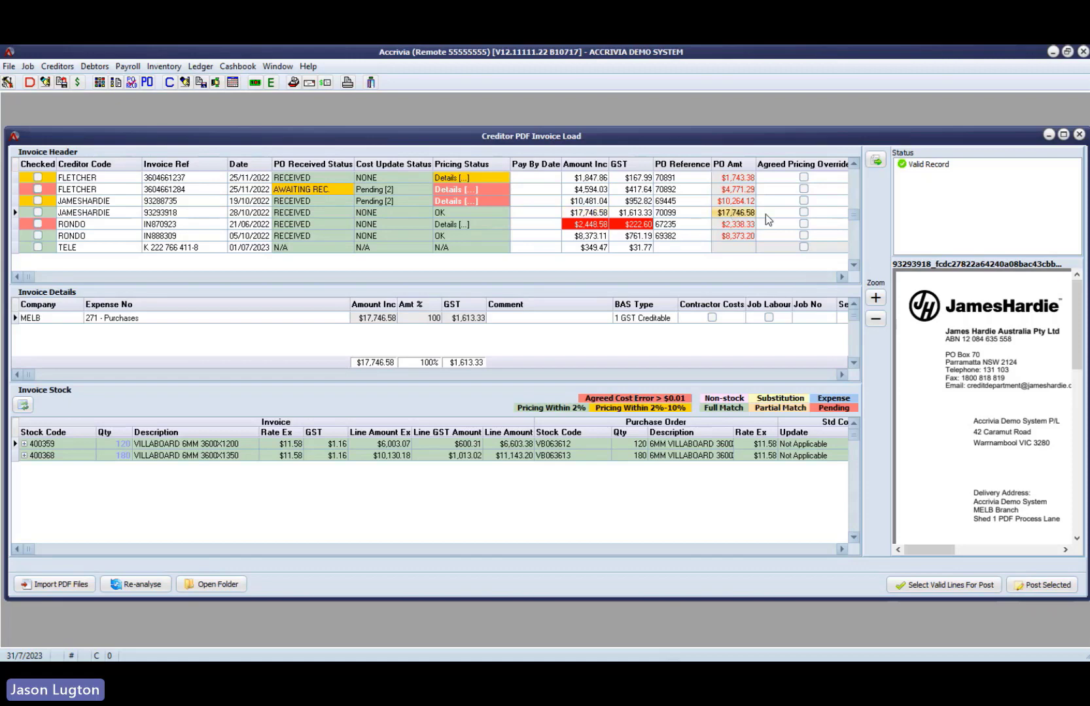
click(751, 202)
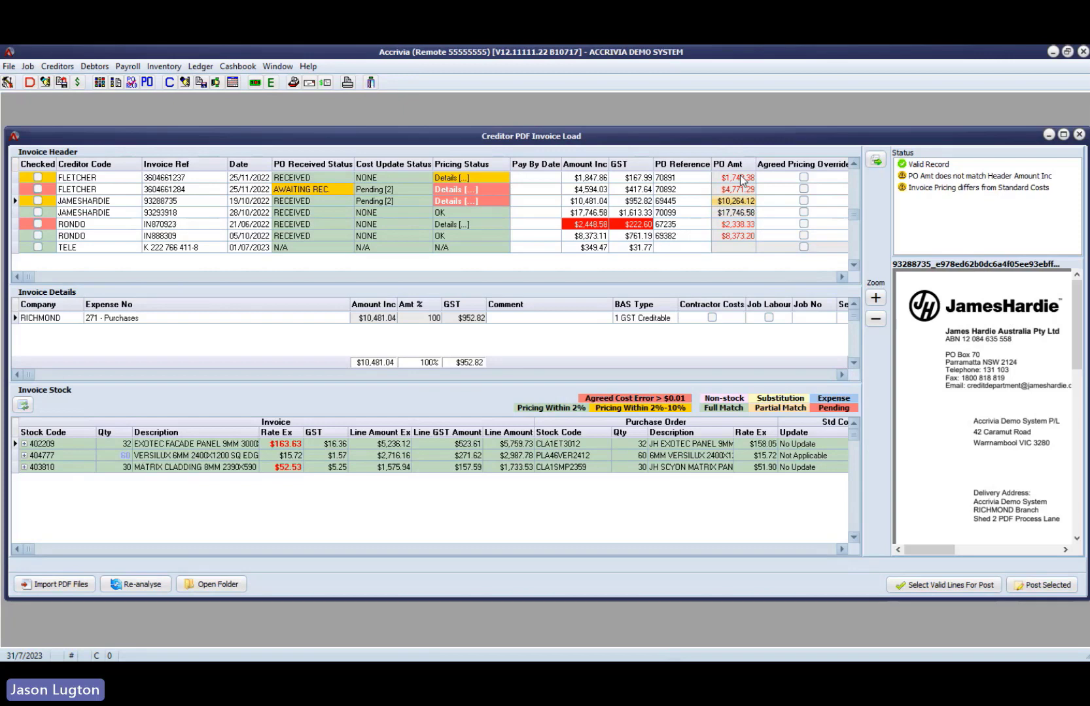
click(742, 180)
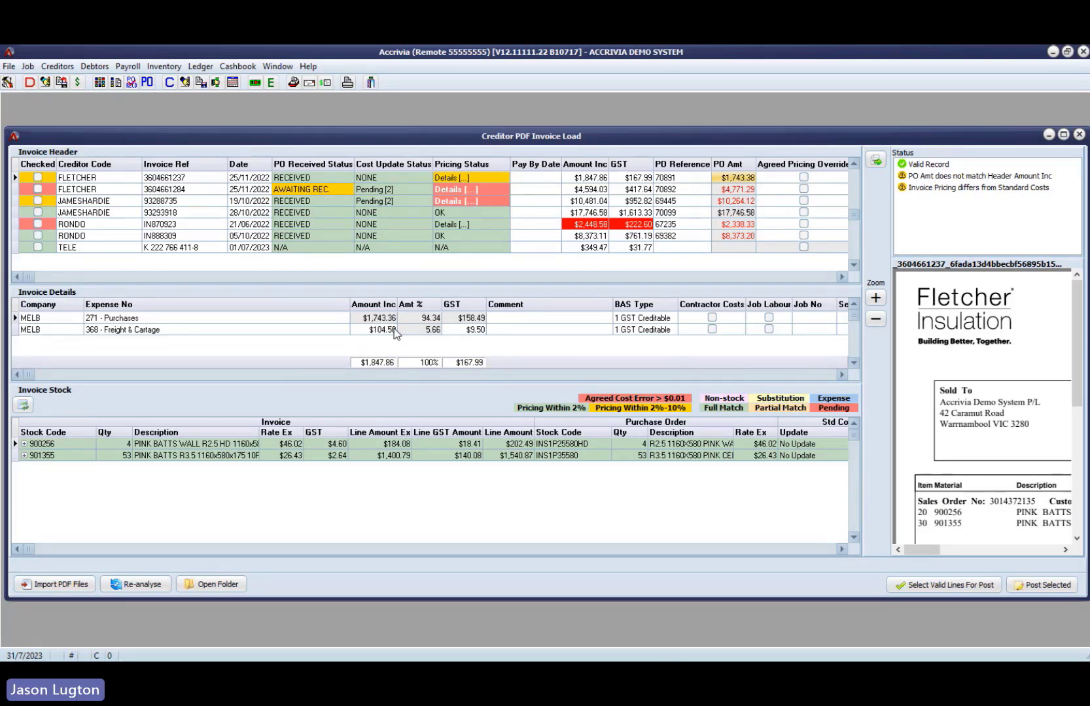
- Narrow the standard cost Update column and the invoice Description column in the Invoice Stock list
click(813, 548)
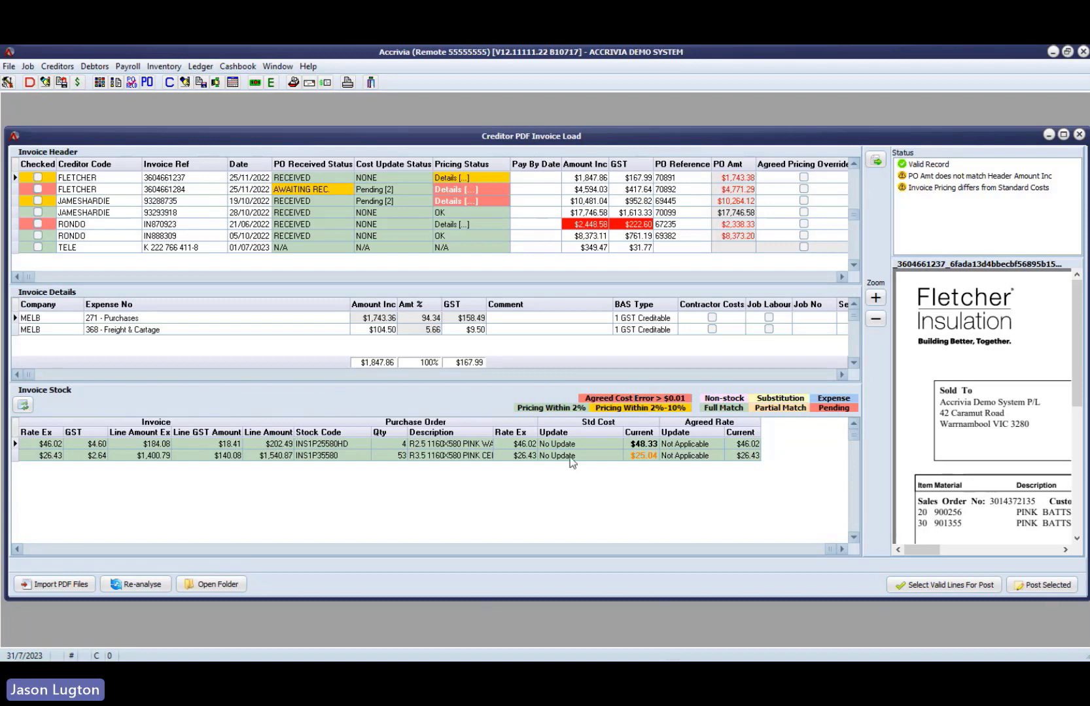
drag(621, 428, 587, 430)
click(146, 550)
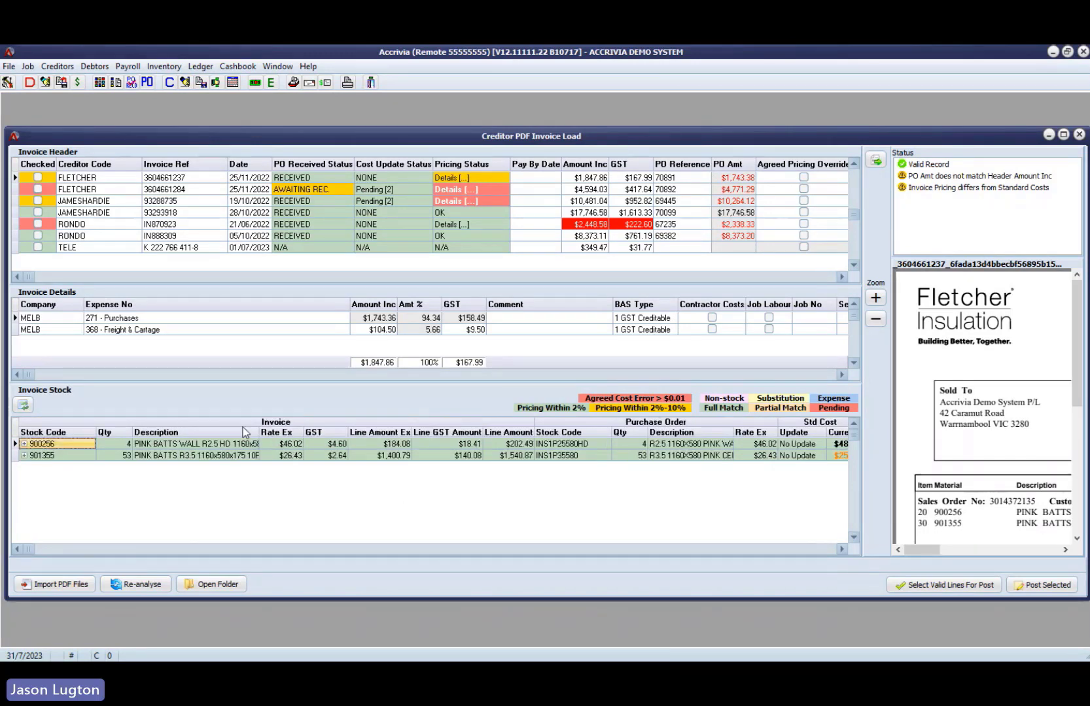
drag(260, 428, 218, 432)
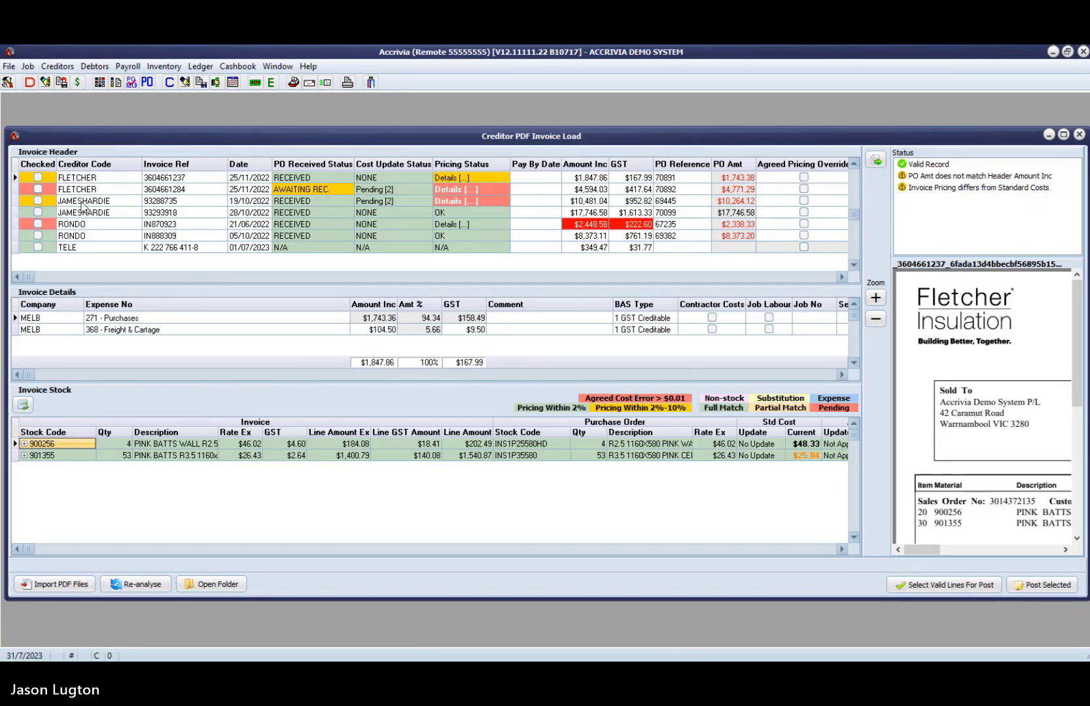
- Compare the invoice rates with the current standard costs and agreed rates for the second James Hardie invoice's Villaboard lines
click(86, 224)
key(Up)
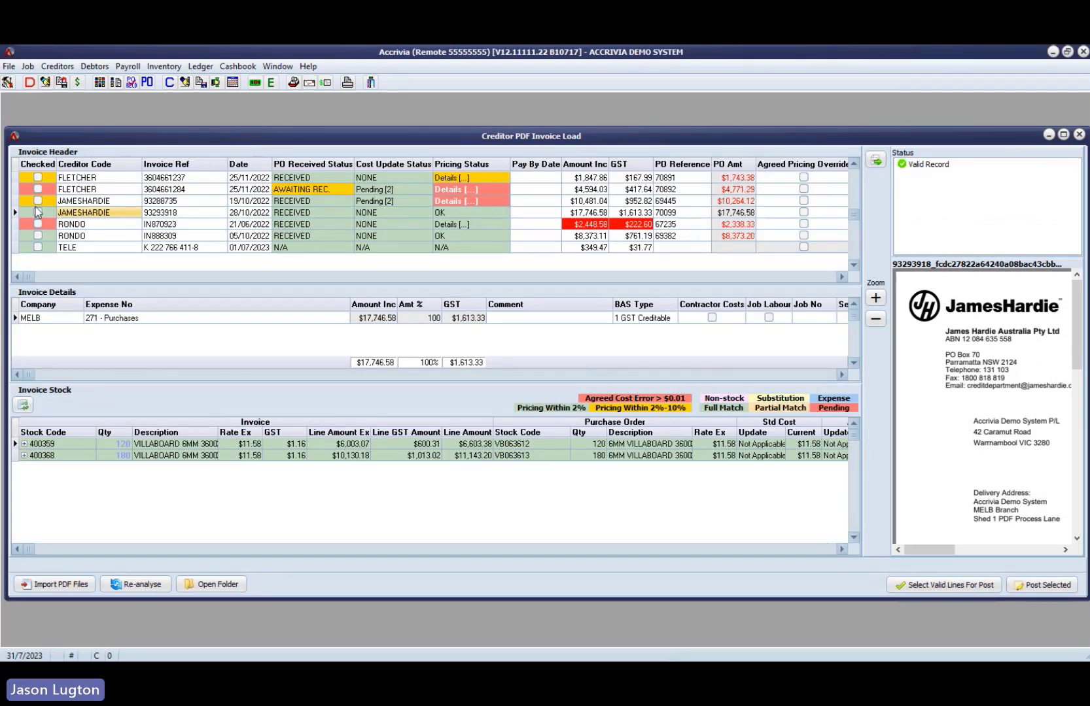
click(803, 550)
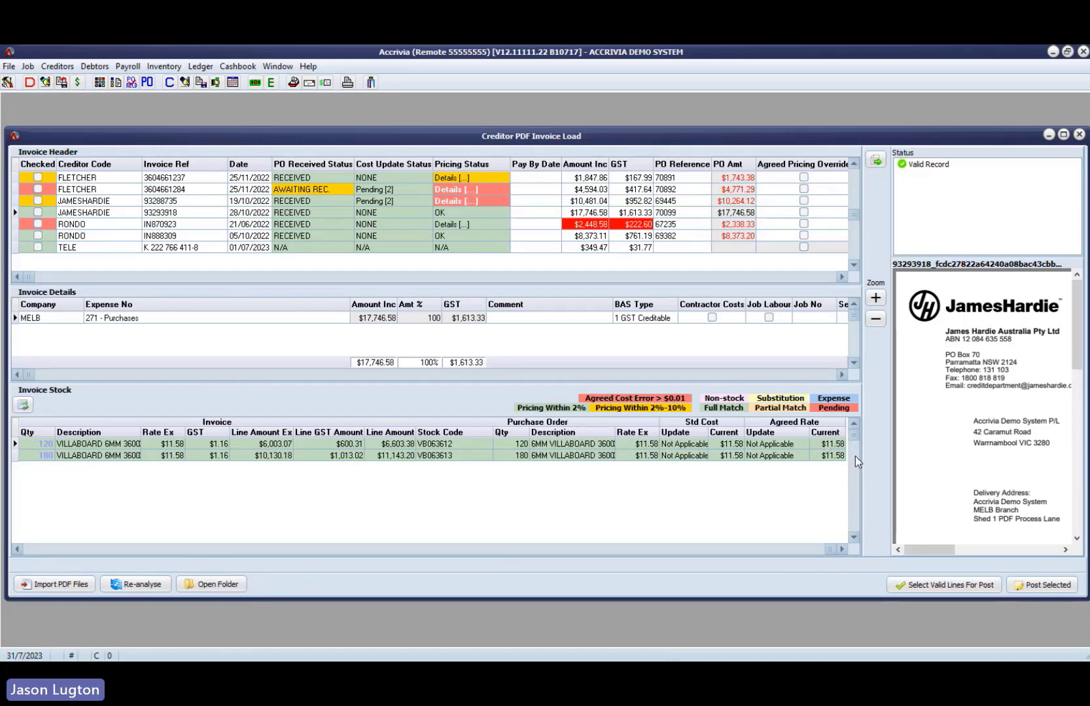
click(178, 447)
click(176, 456)
click(737, 447)
click(175, 448)
- View the second James Hardie invoice's PDF in the separate PDF Reader, read through it, and close the reader
click(51, 213)
click(88, 215)
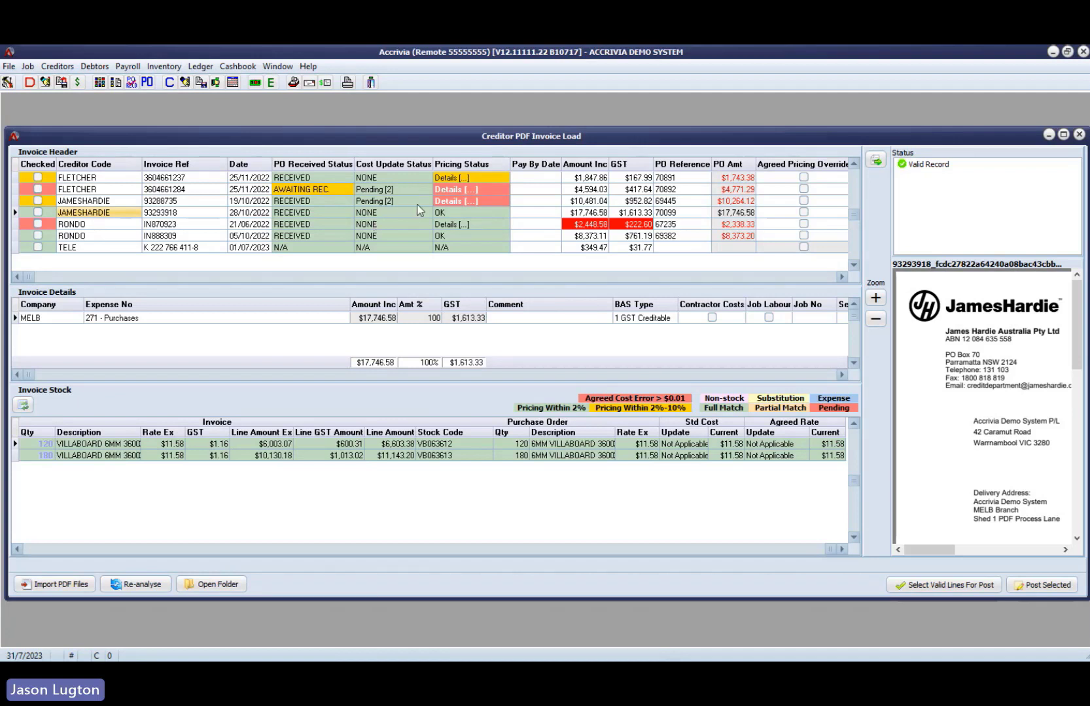
click(871, 164)
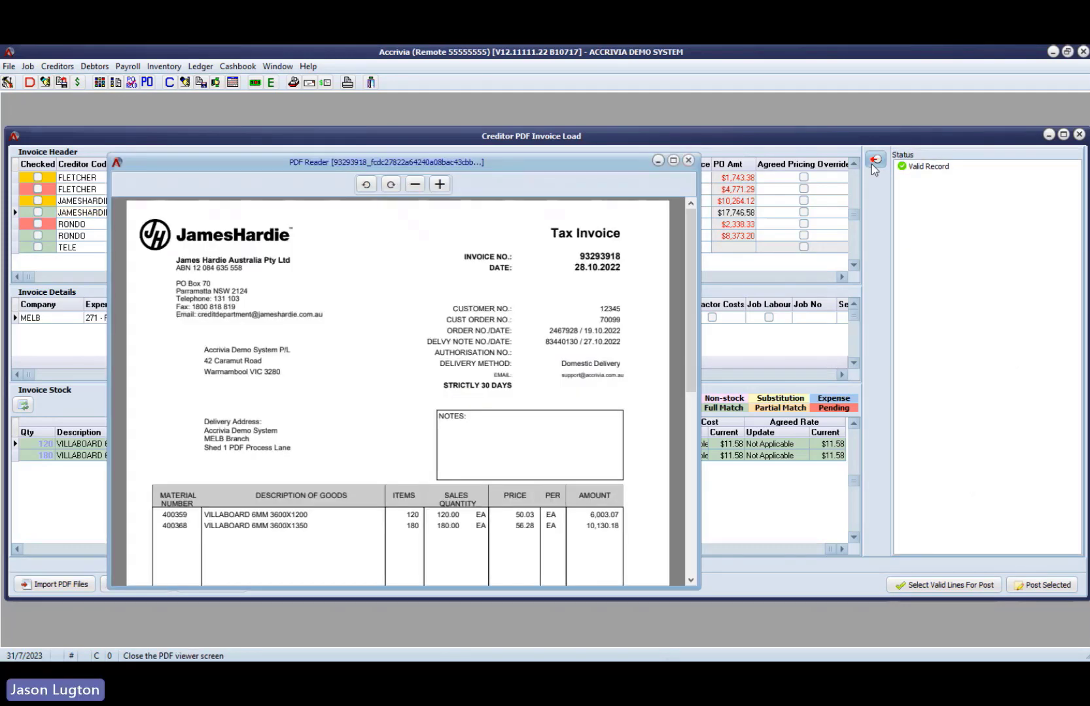
click(376, 369)
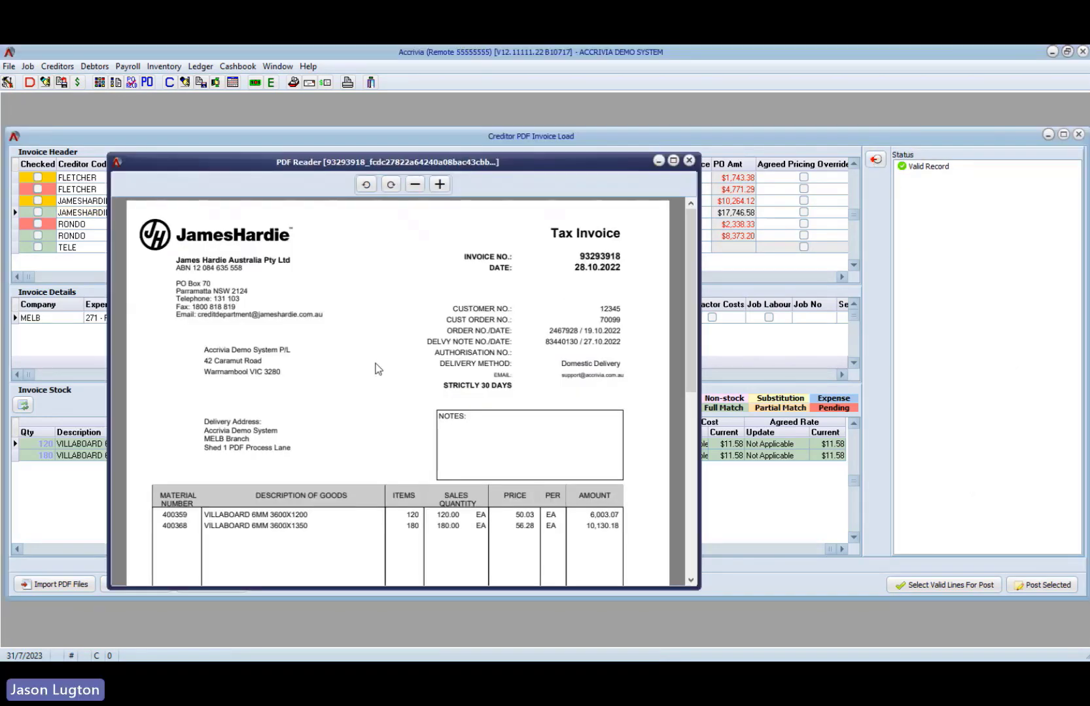
scroll(376, 370, down, 3)
scroll(377, 369, down, 3)
scroll(376, 369, up, 6)
click(688, 161)
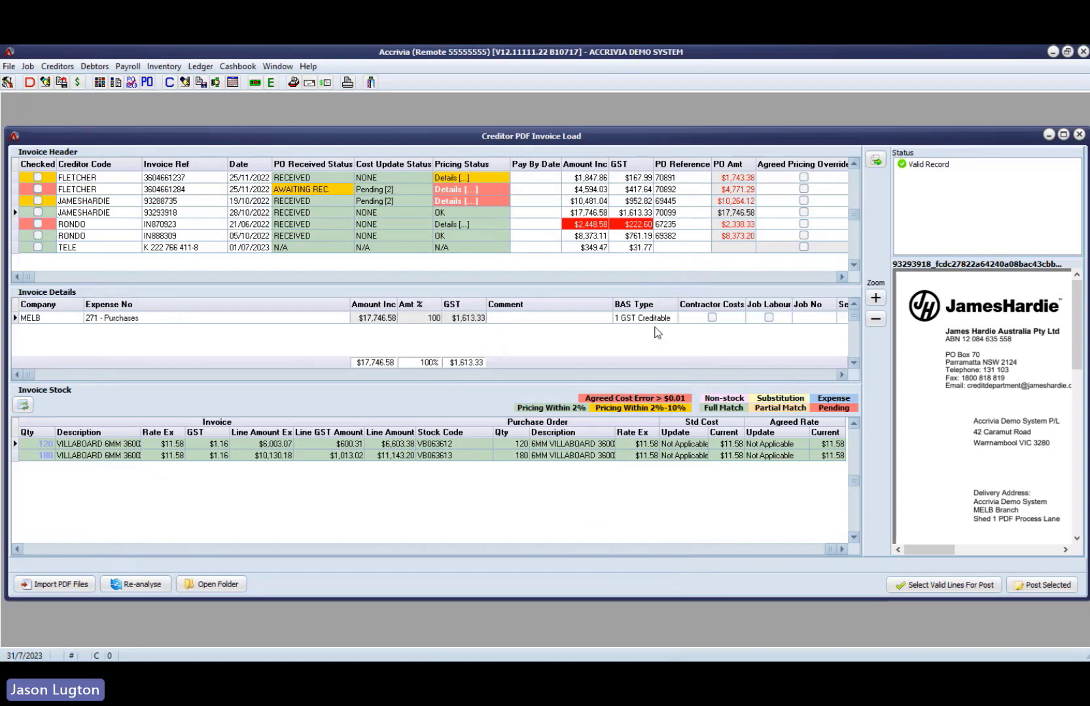
mouse_move(936, 551)
mouse_down()
mouse_move(989, 550)
mouse_move(936, 550)
mouse_up()
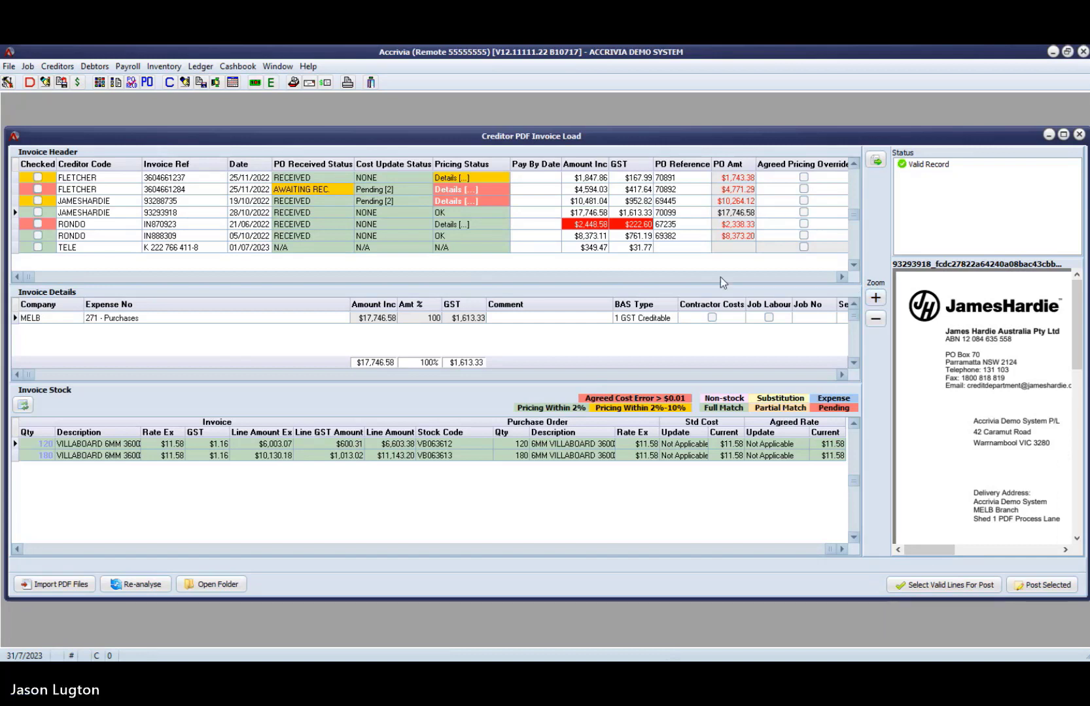
- Review the second Rondo invoice and the company and expense number on the Telstra invoice
click(129, 236)
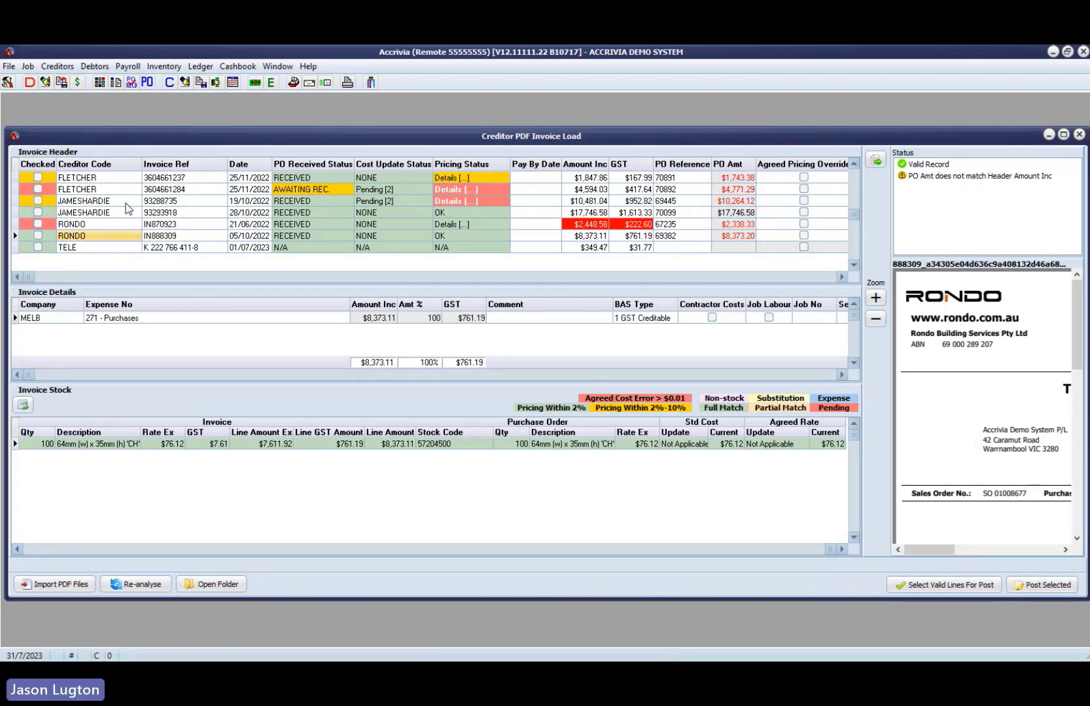
click(105, 248)
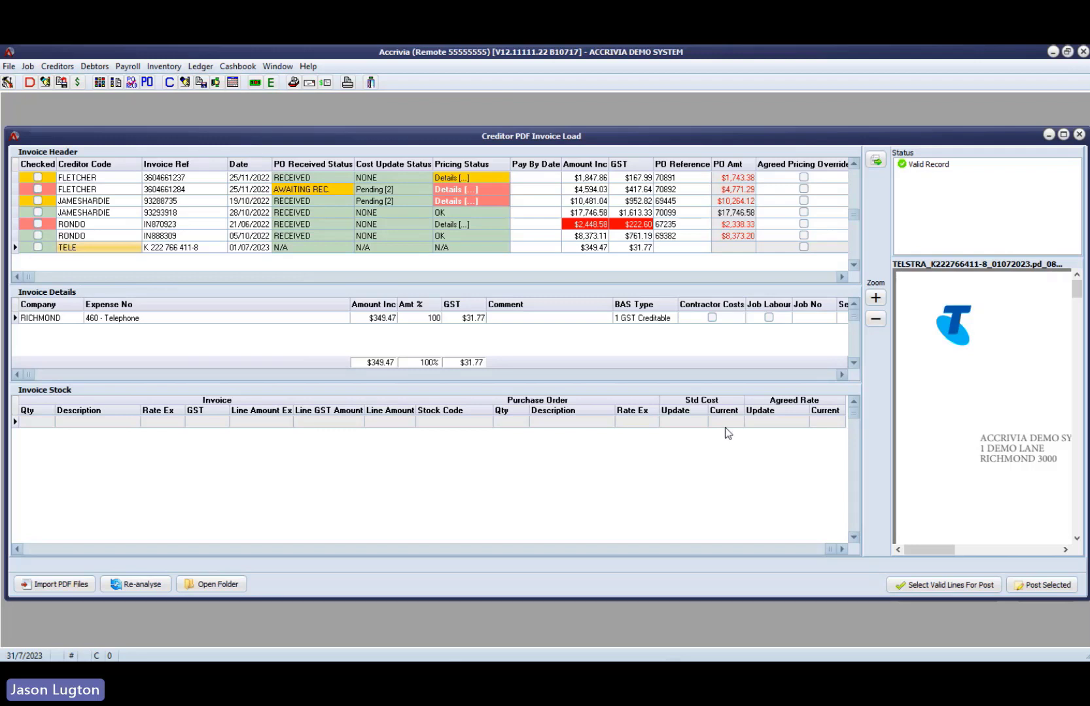
click(246, 318)
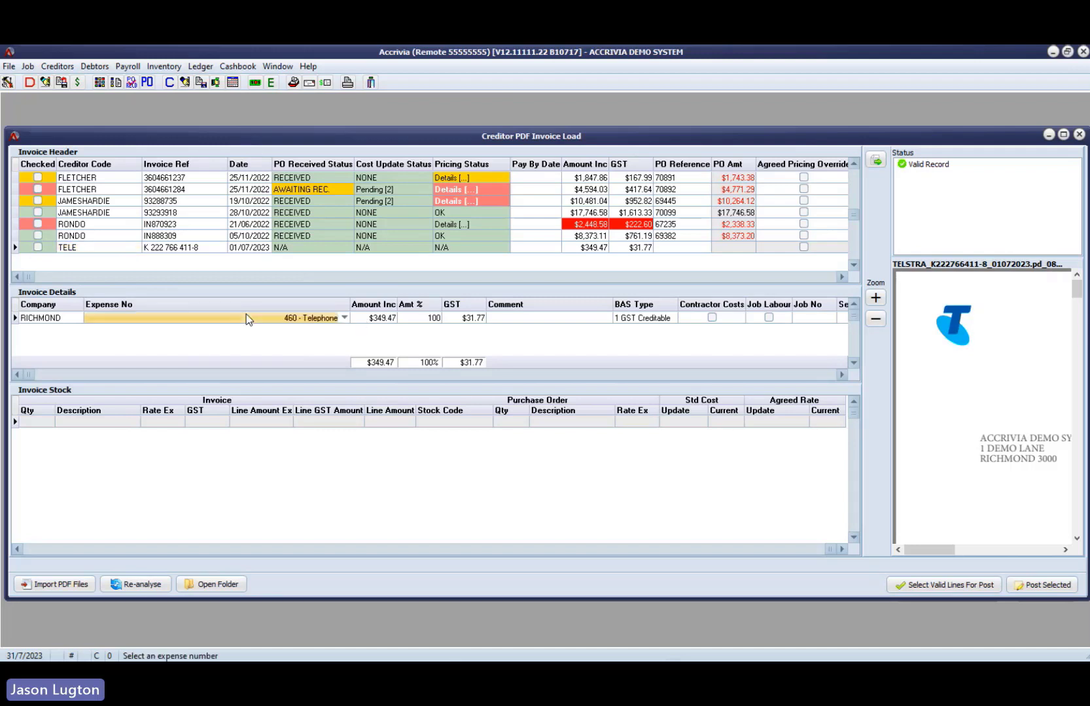
click(78, 318)
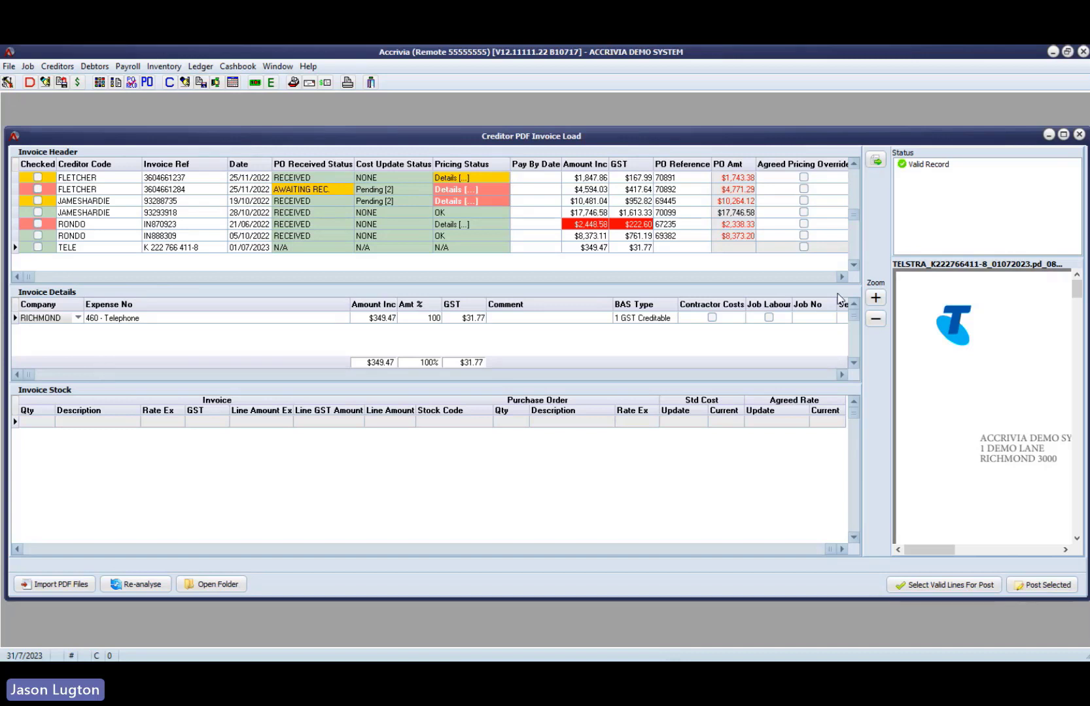
- Examine the remaining Invoice Header columns for the Telstra invoice, including No Stock Dets, account ID, approvers and audit log
click(823, 277)
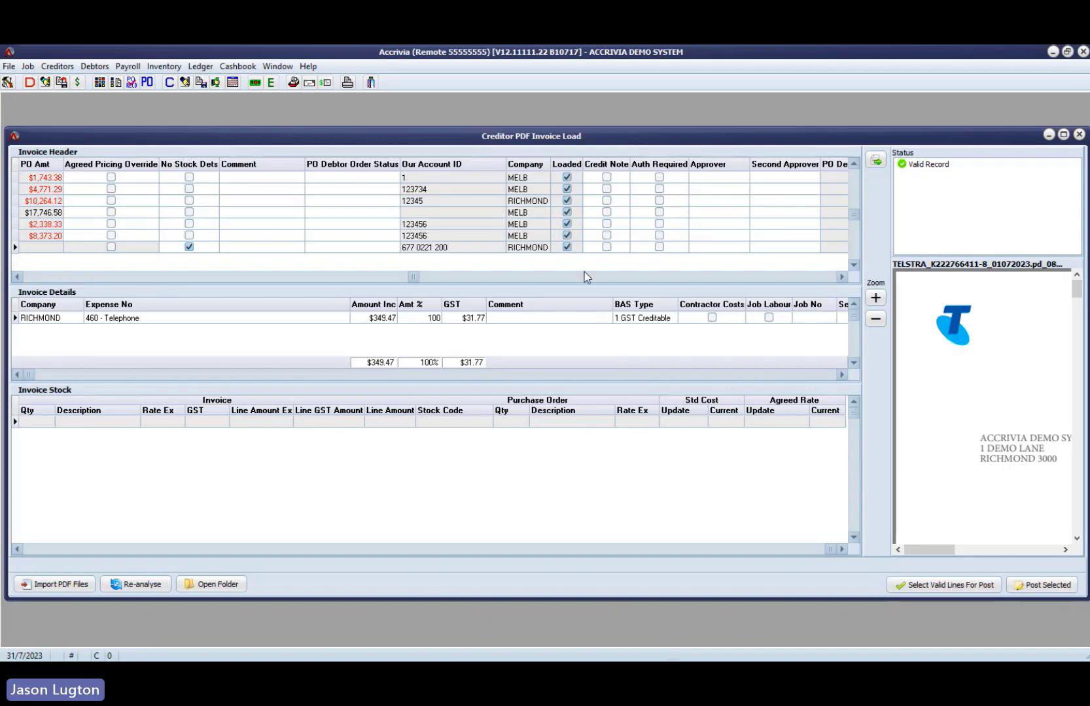
drag(409, 280, 266, 276)
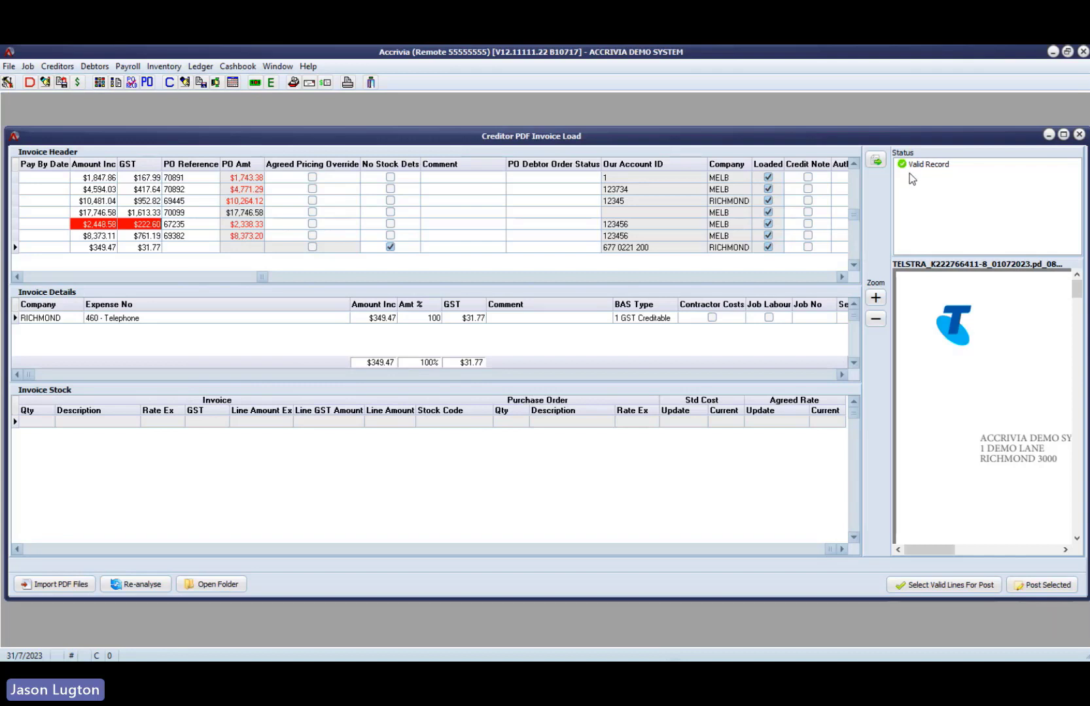
click(405, 249)
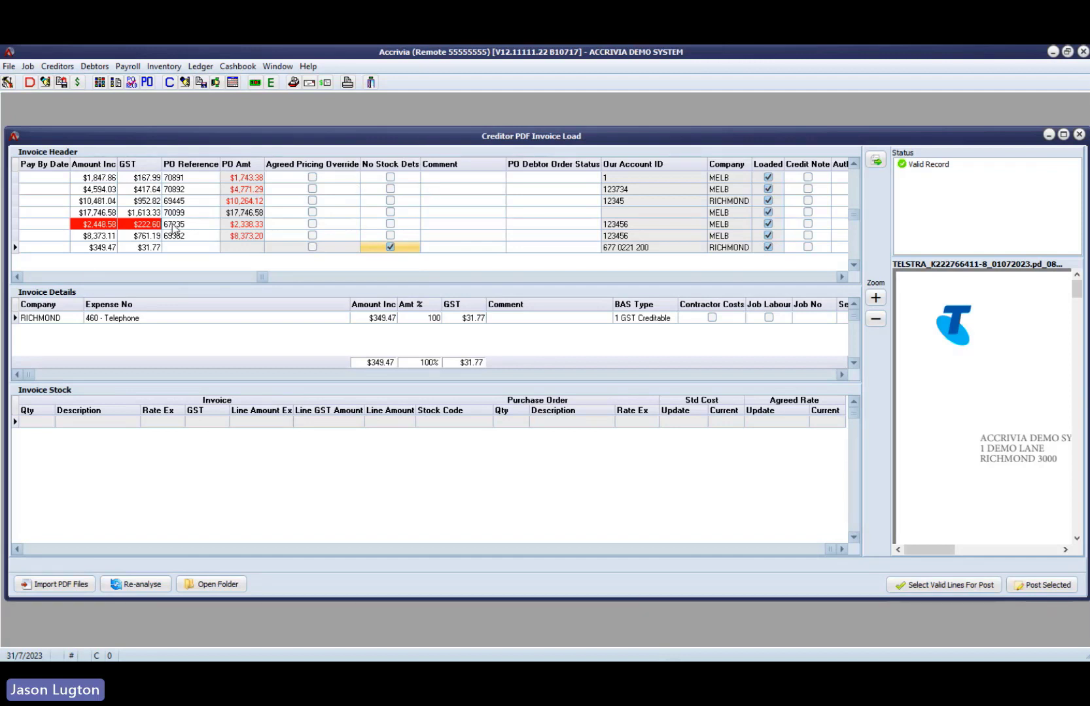
click(84, 277)
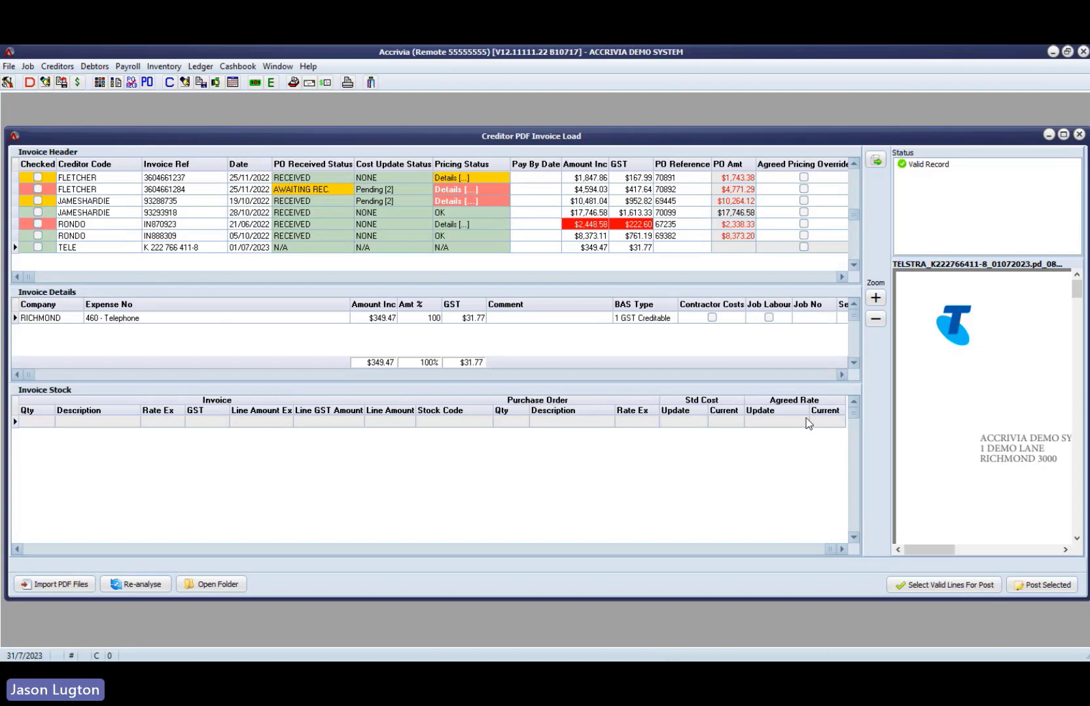
click(811, 278)
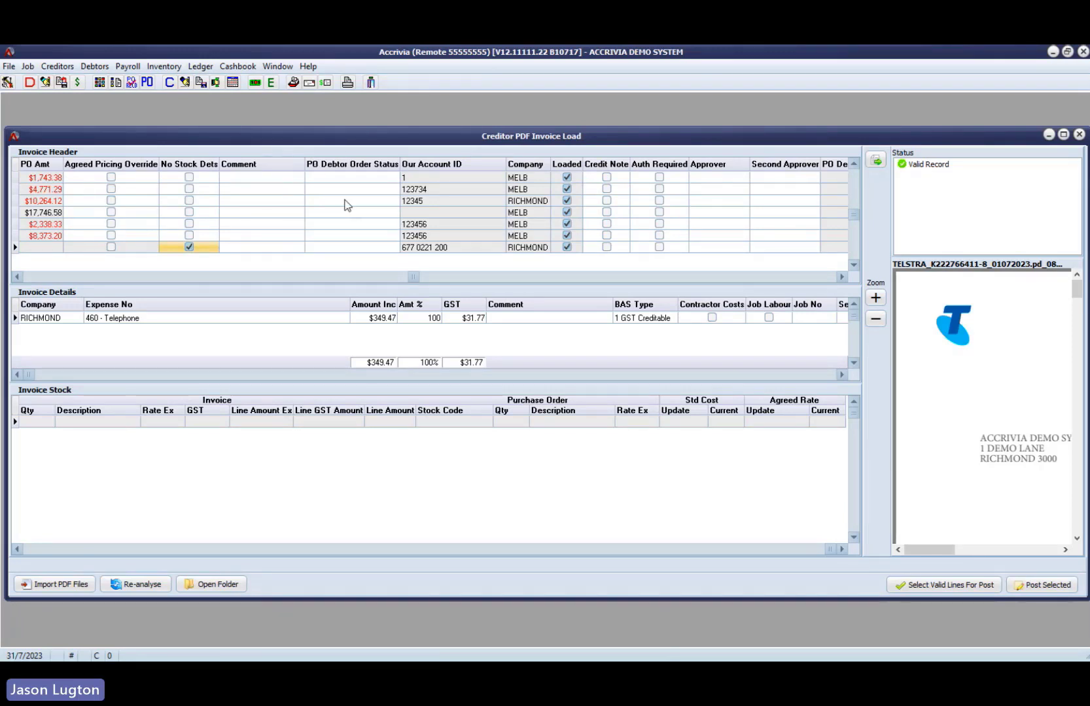
click(821, 277)
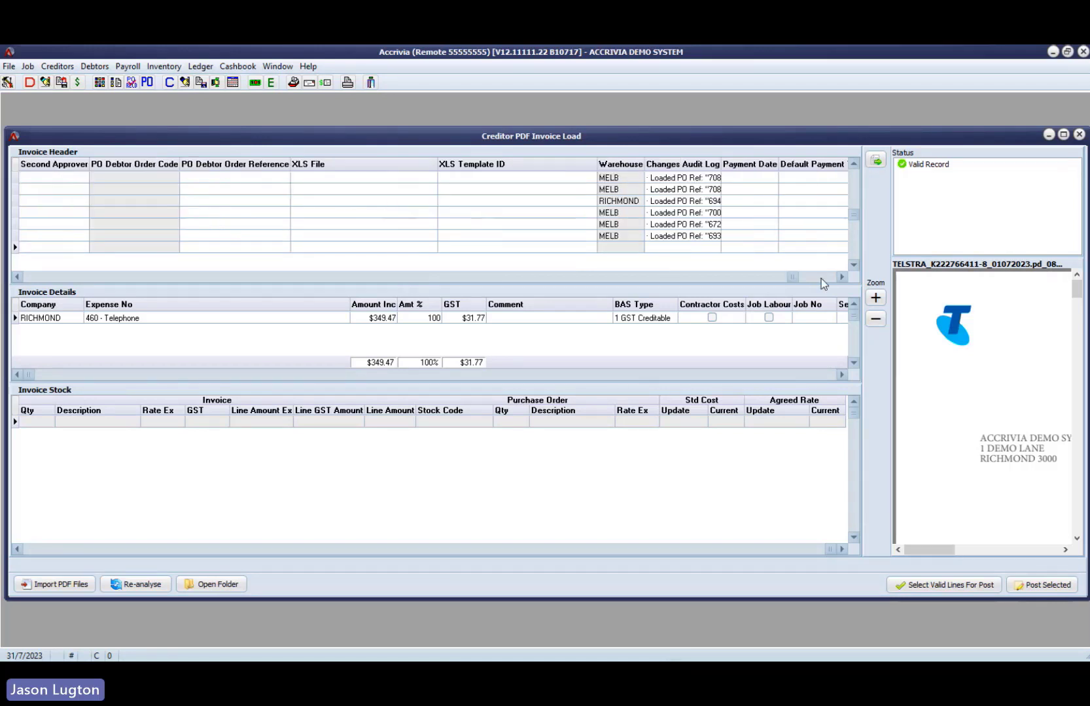
- Examine the end of the Invoice Header columns and the actions available for the first James Hardie invoice
click(814, 280)
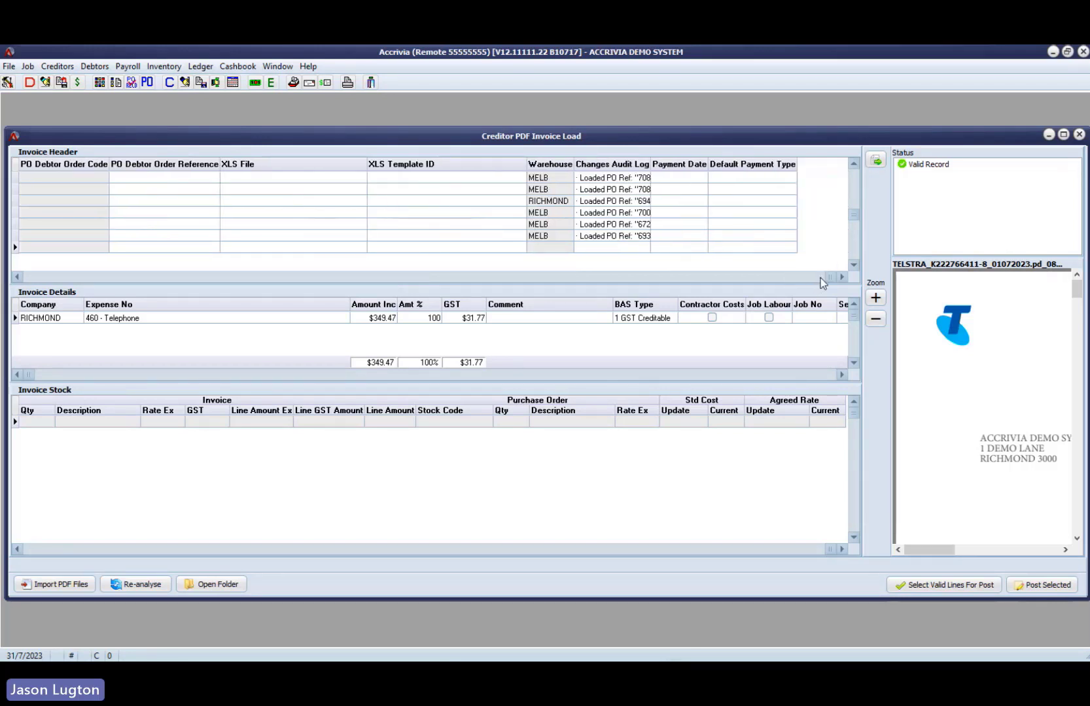
click(99, 278)
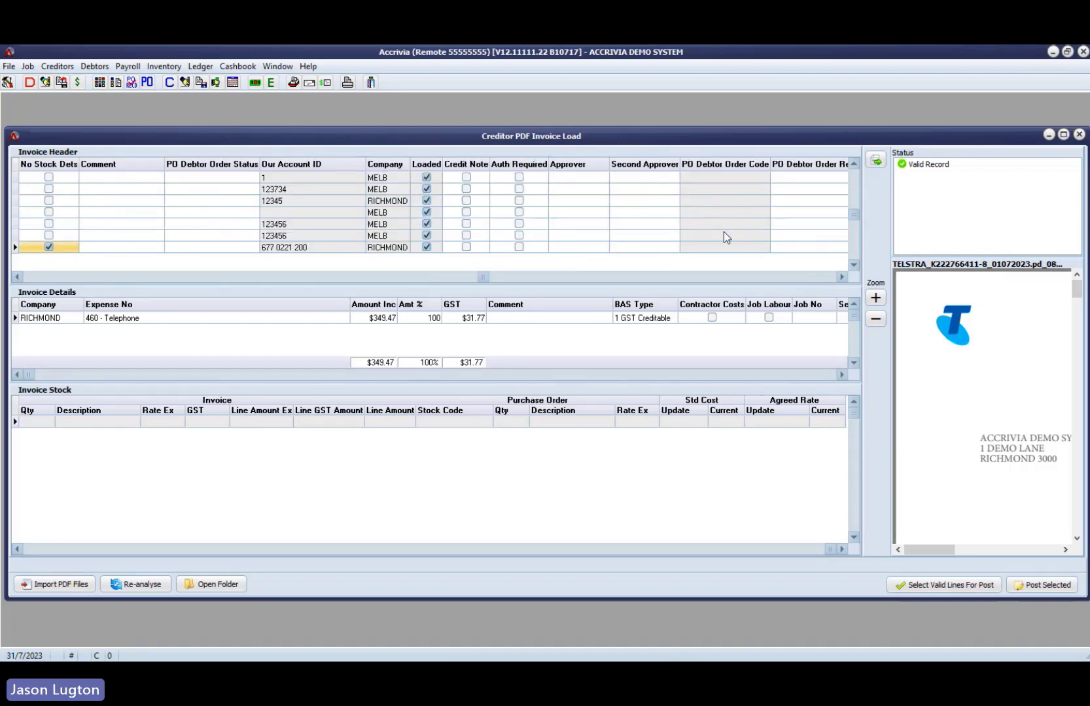
click(662, 197)
right_click(661, 195)
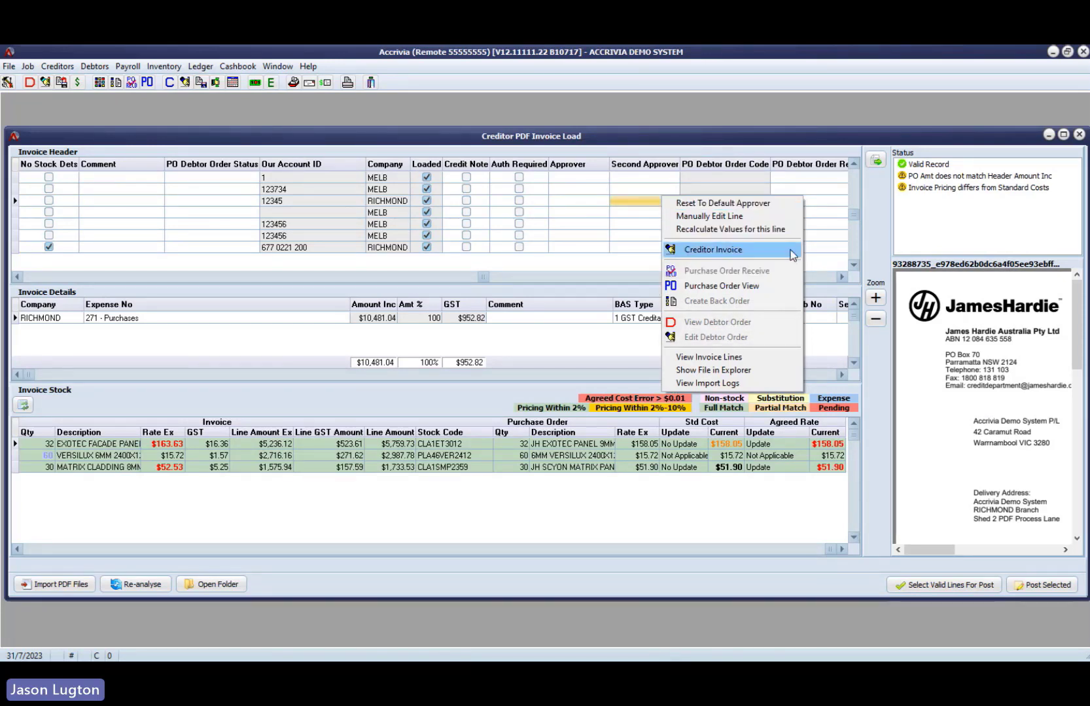
- Check the Payment Date and Default Payment Type columns for the Telstra invoice and return to the start of the Invoice Header columns
click(820, 278)
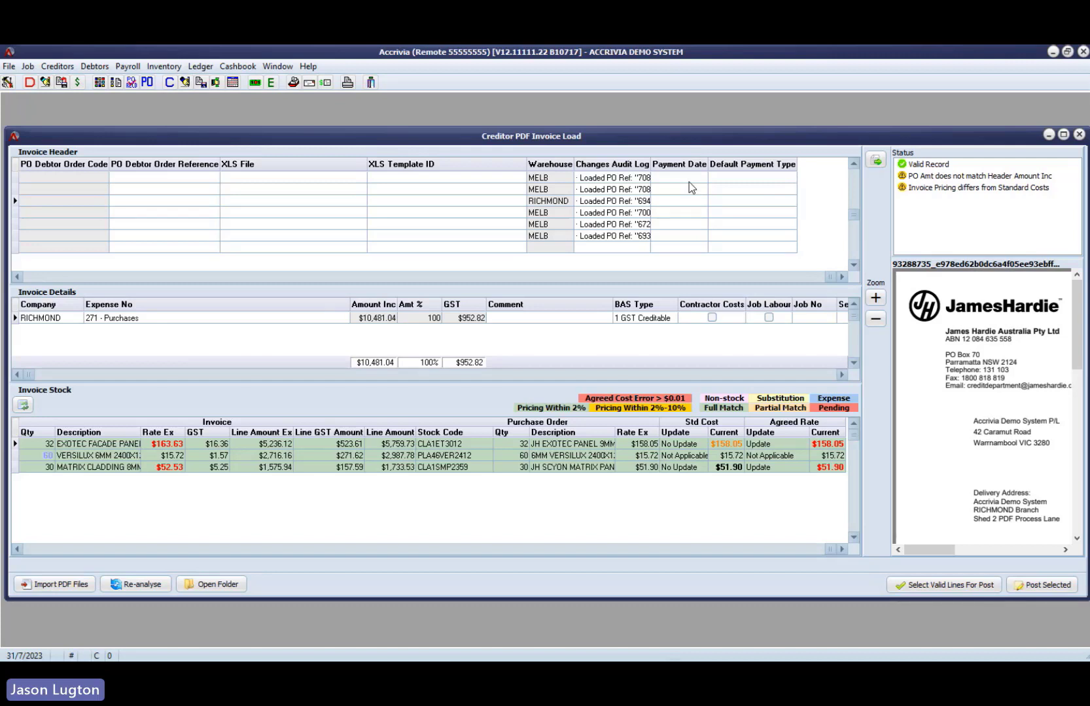
click(679, 245)
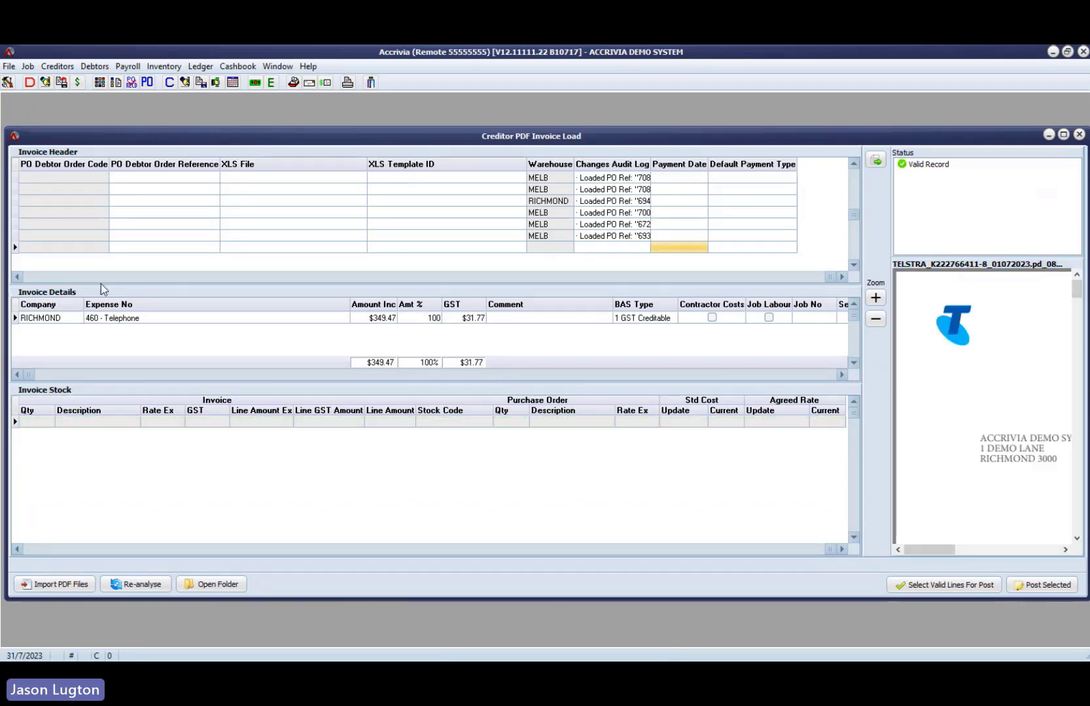
click(83, 277)
click(82, 277)
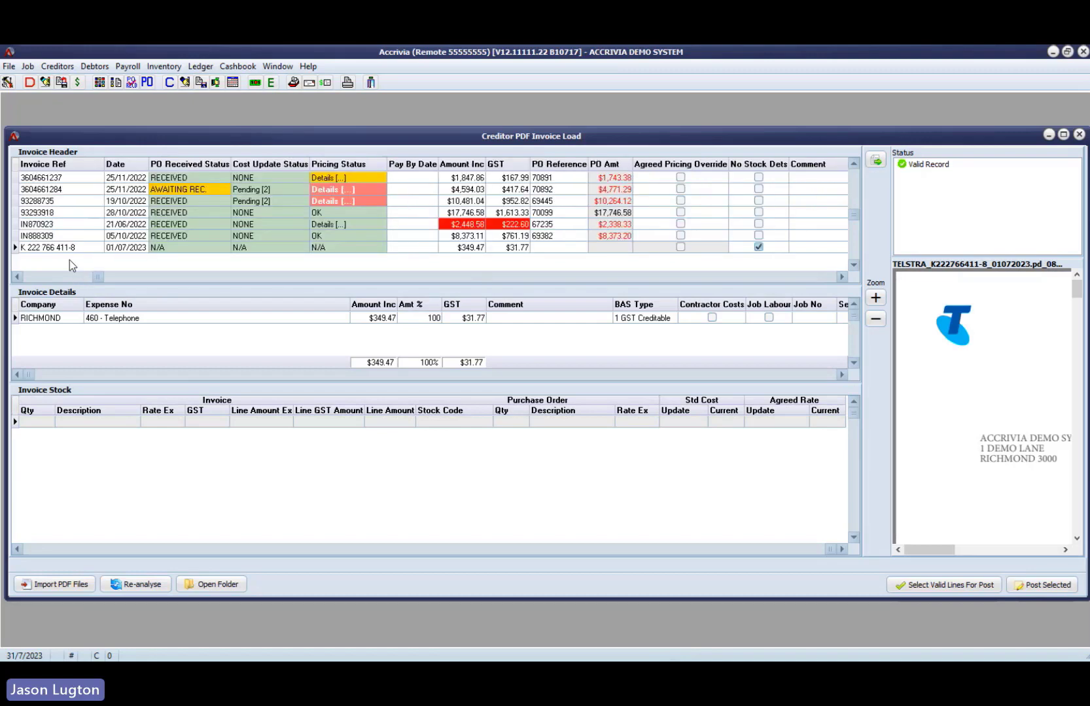
click(46, 278)
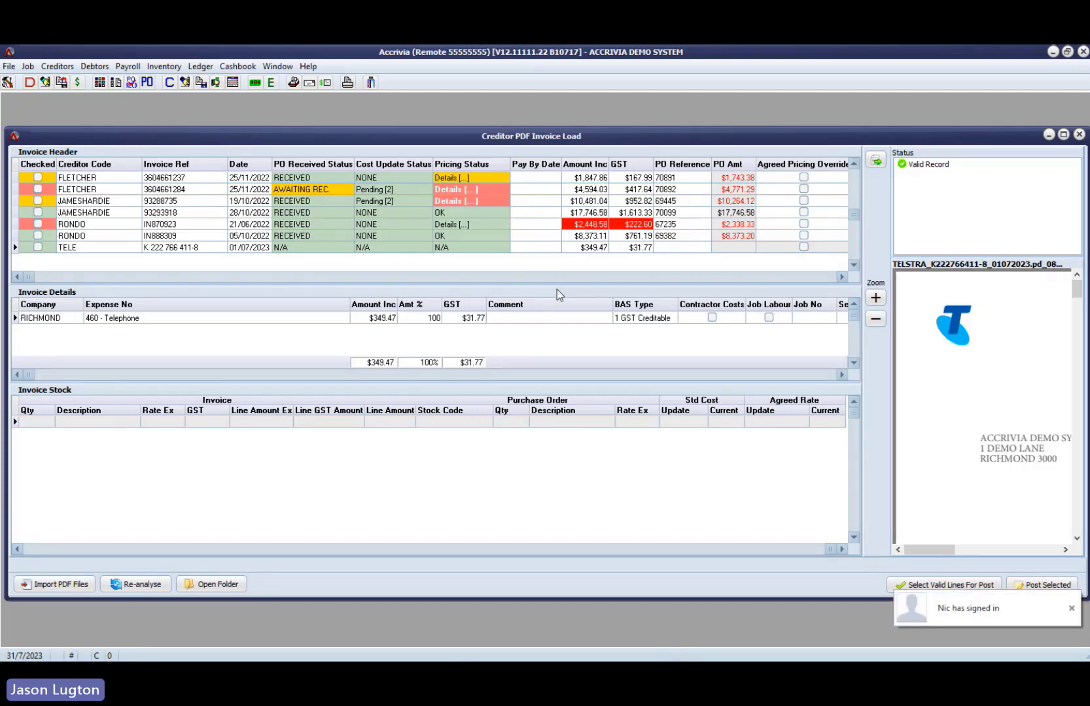
- Dismiss the sign-in notification, review the Telstra and second Rondo invoices, and select all valid invoice lines for posting
click(1072, 608)
click(370, 249)
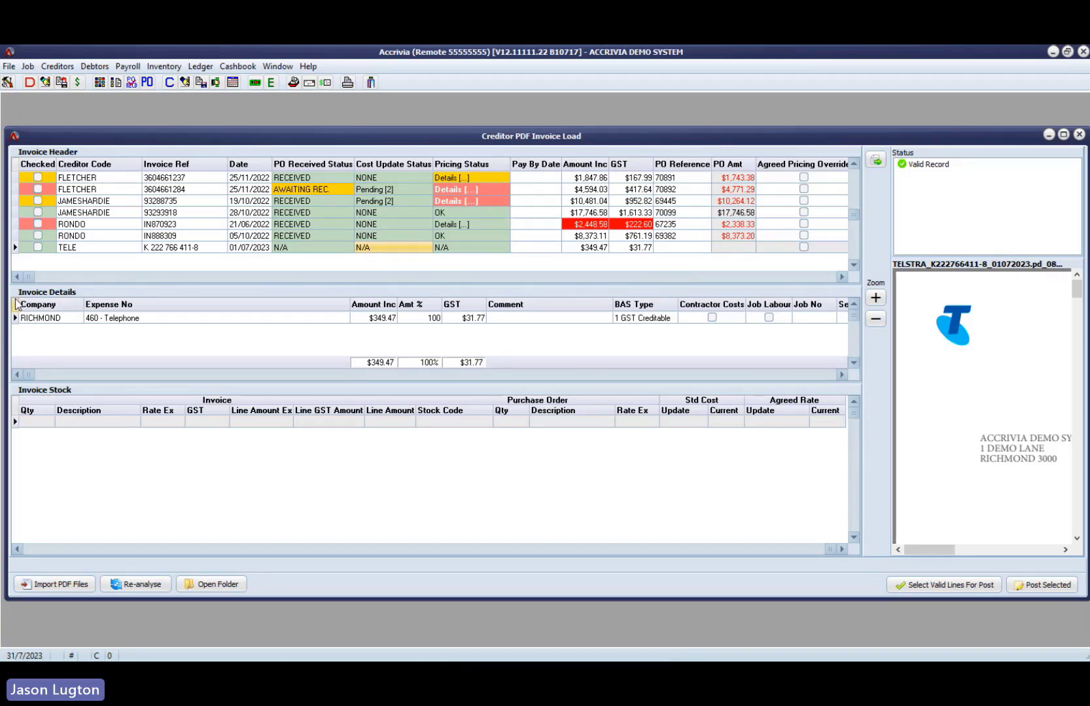
click(87, 240)
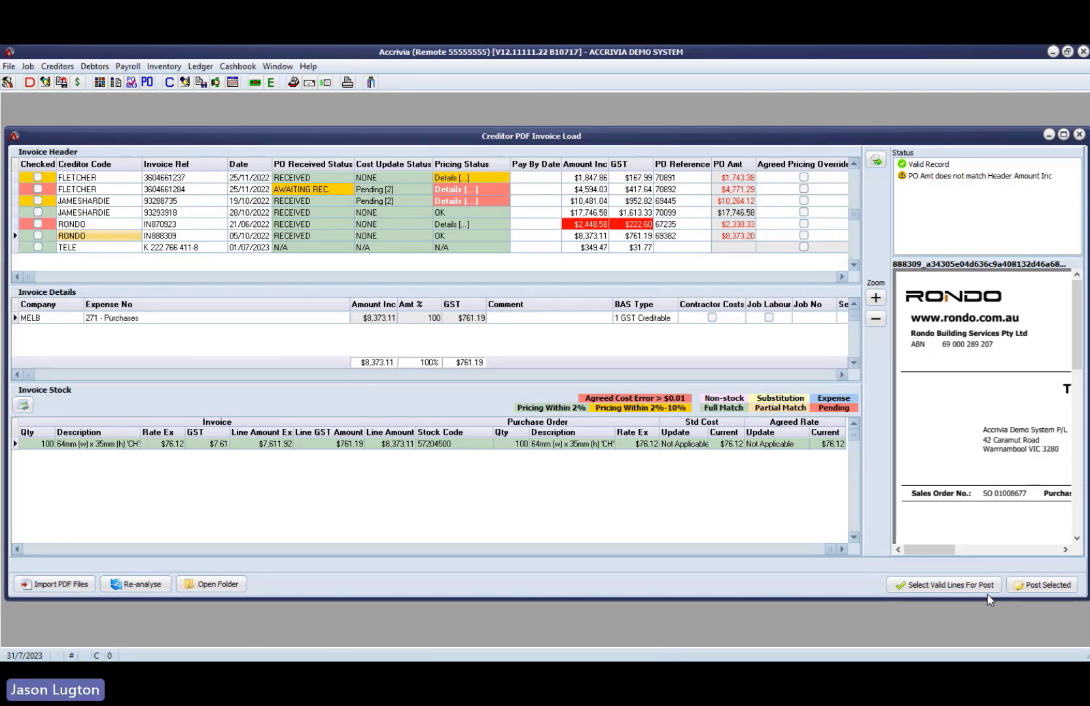
click(931, 585)
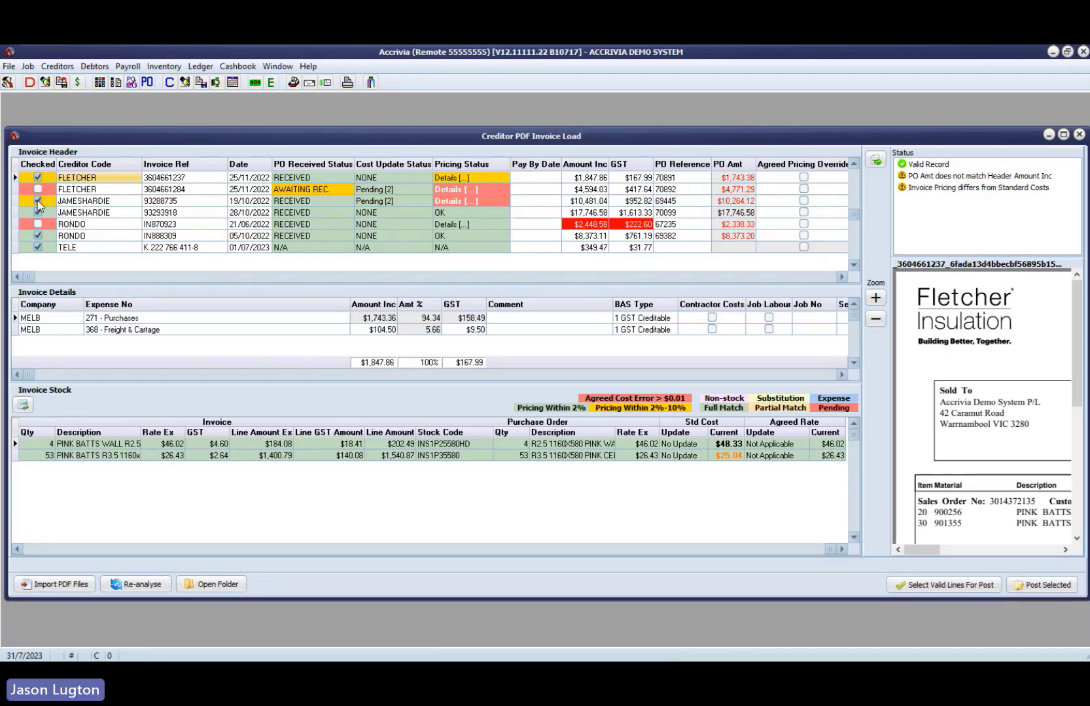
- Exclude the first James Hardie invoice and the first Fletcher invoice from the posting selection
click(84, 202)
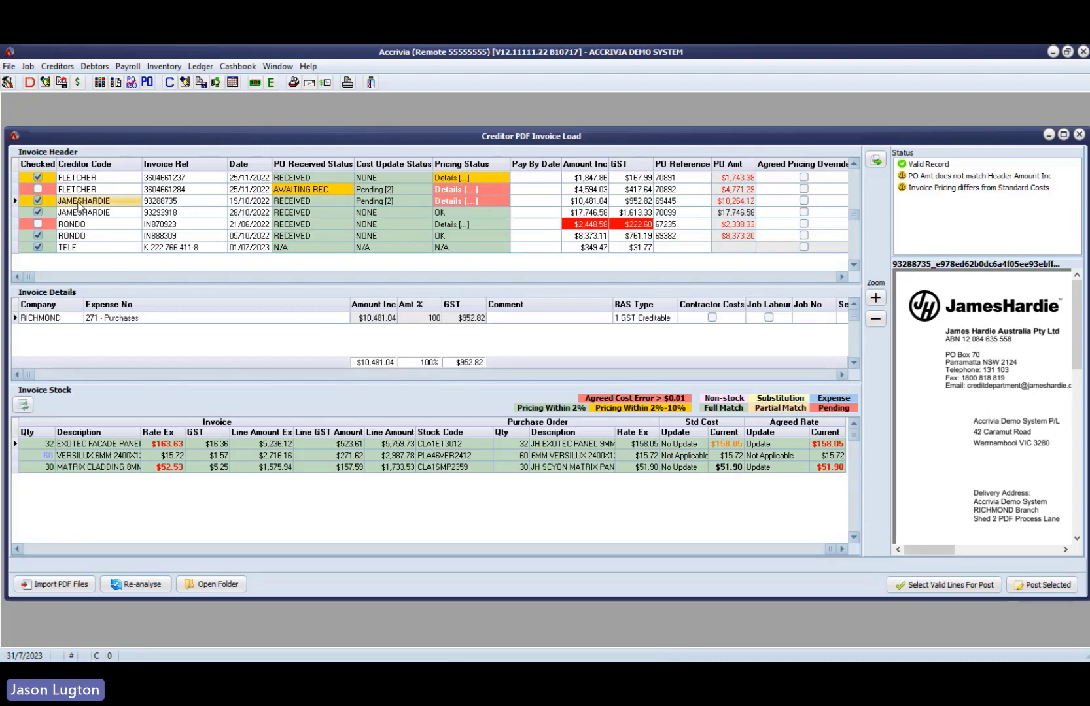
click(37, 201)
click(41, 177)
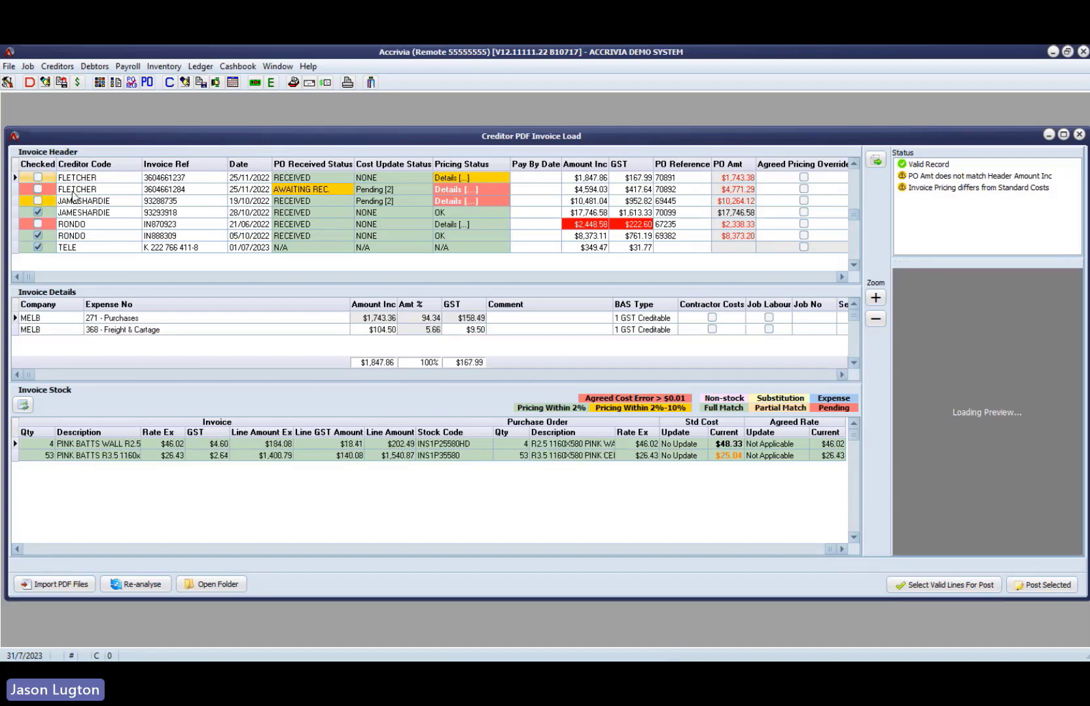
- Compare the two Fletcher invoices and try to mark the second one, with its purchase order awaiting receival, for posting
click(73, 190)
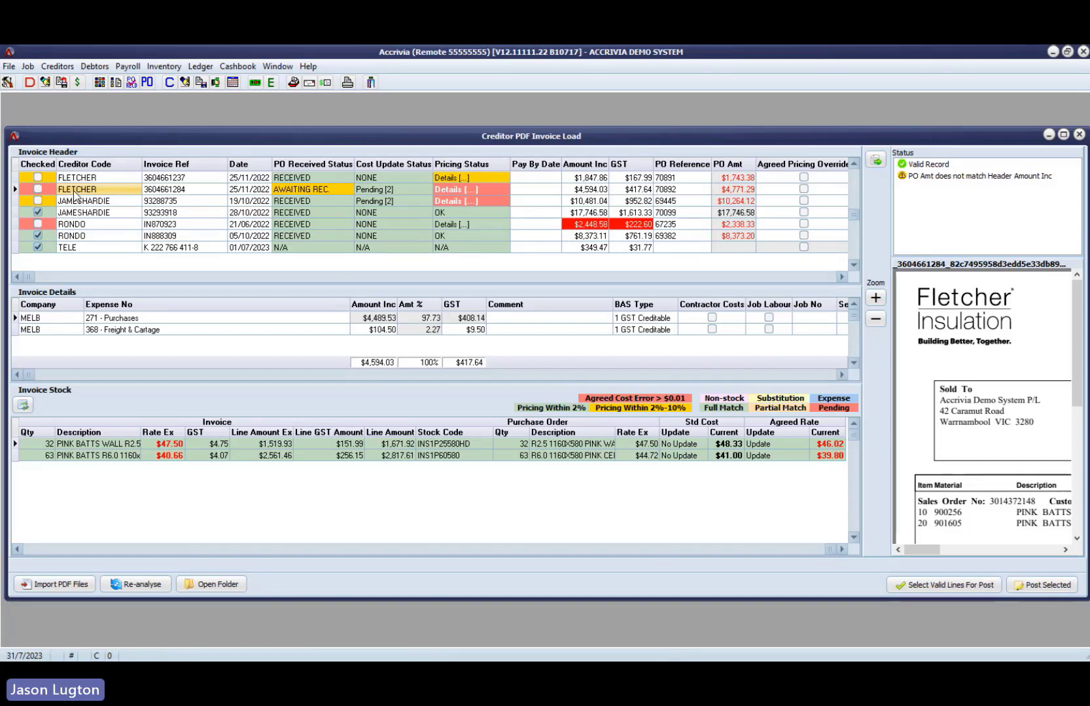
click(99, 179)
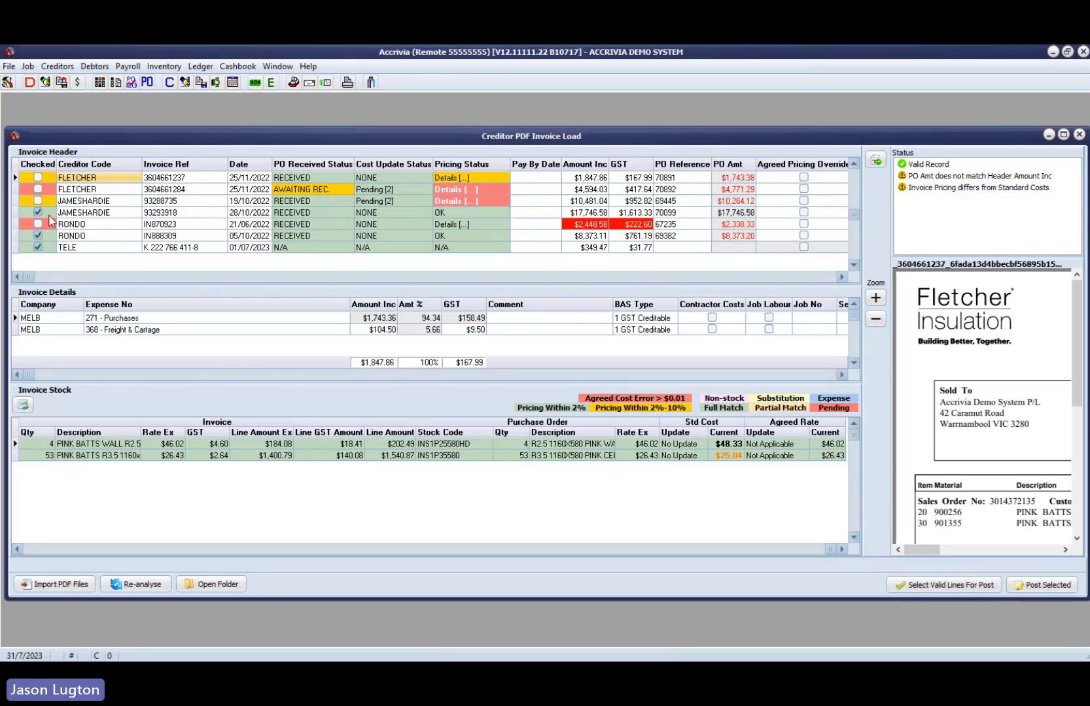
click(73, 190)
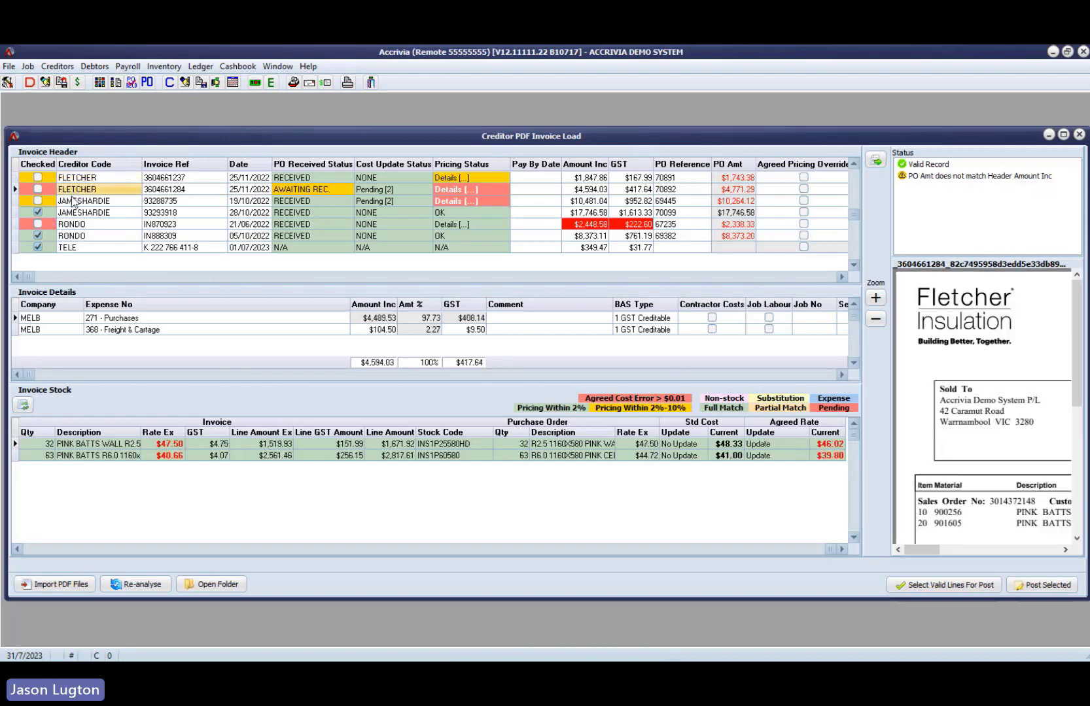
click(37, 189)
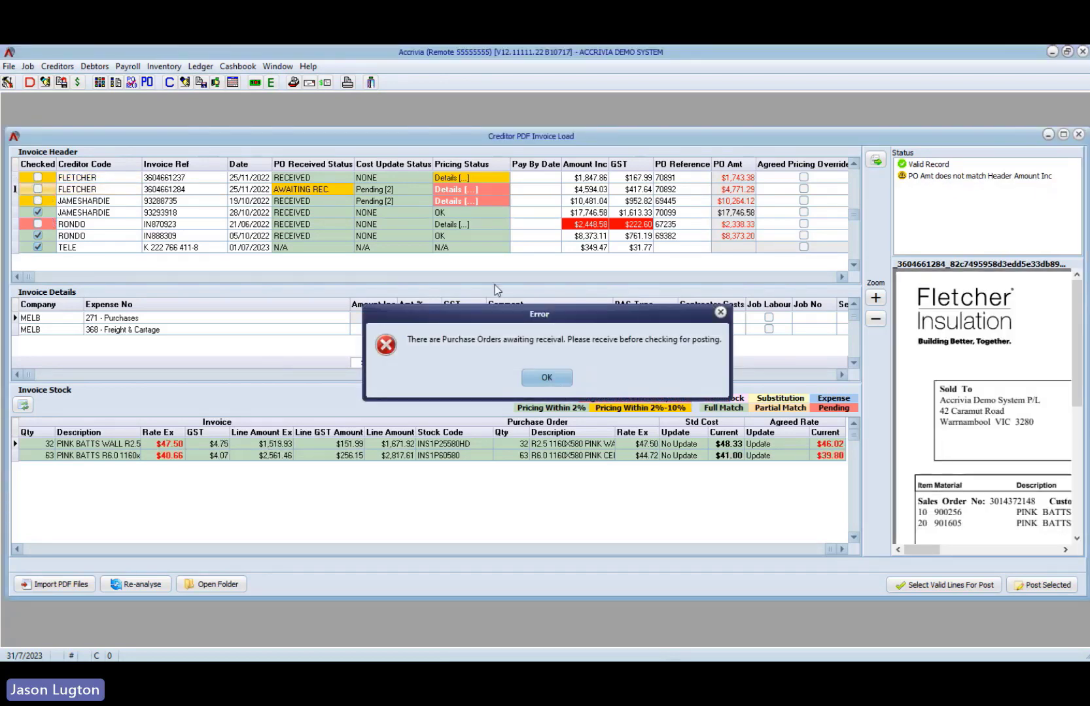
click(565, 381)
- Review the status, pricing and stock lines of both Rondo invoices and the second James Hardie invoice
click(127, 225)
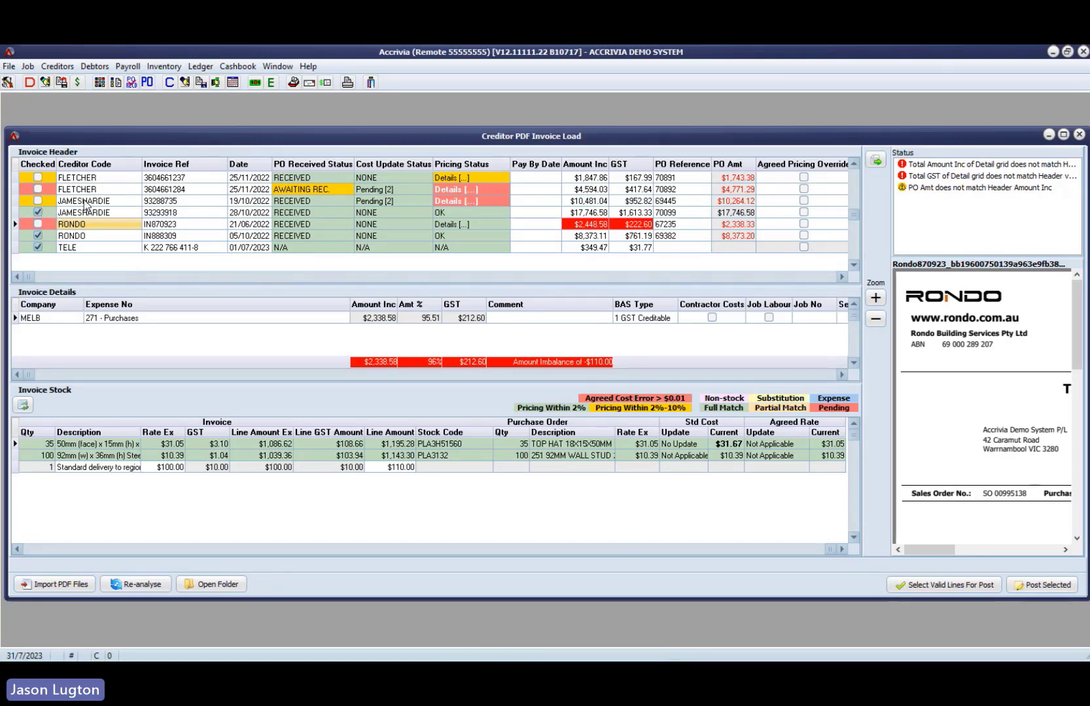
click(90, 236)
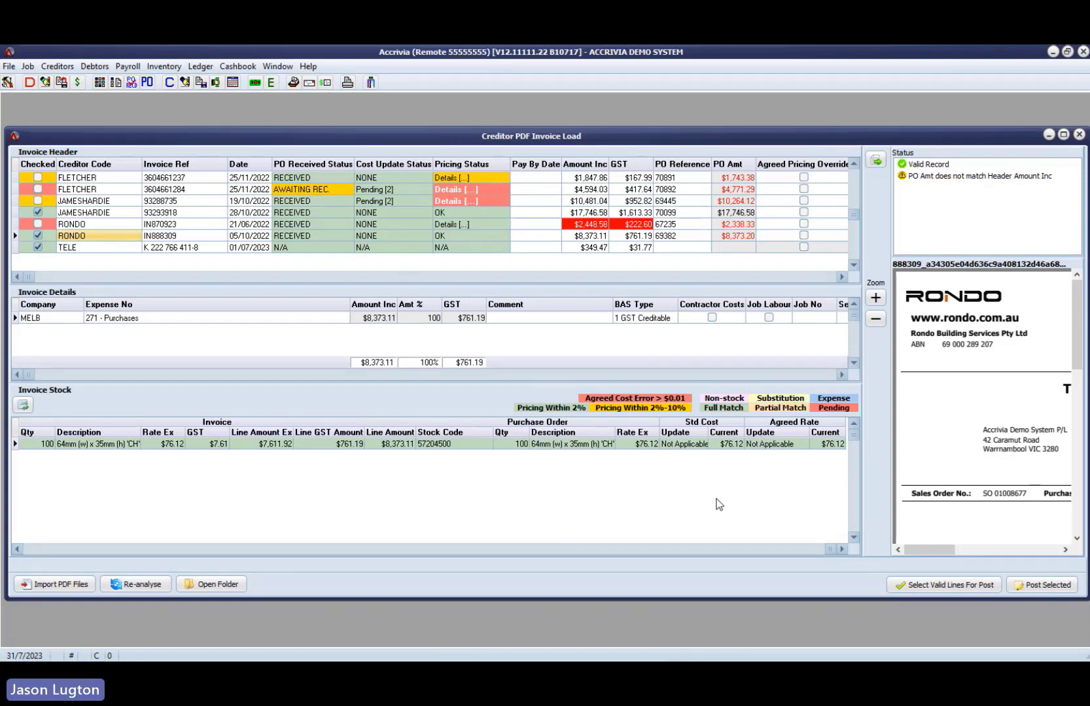
click(52, 550)
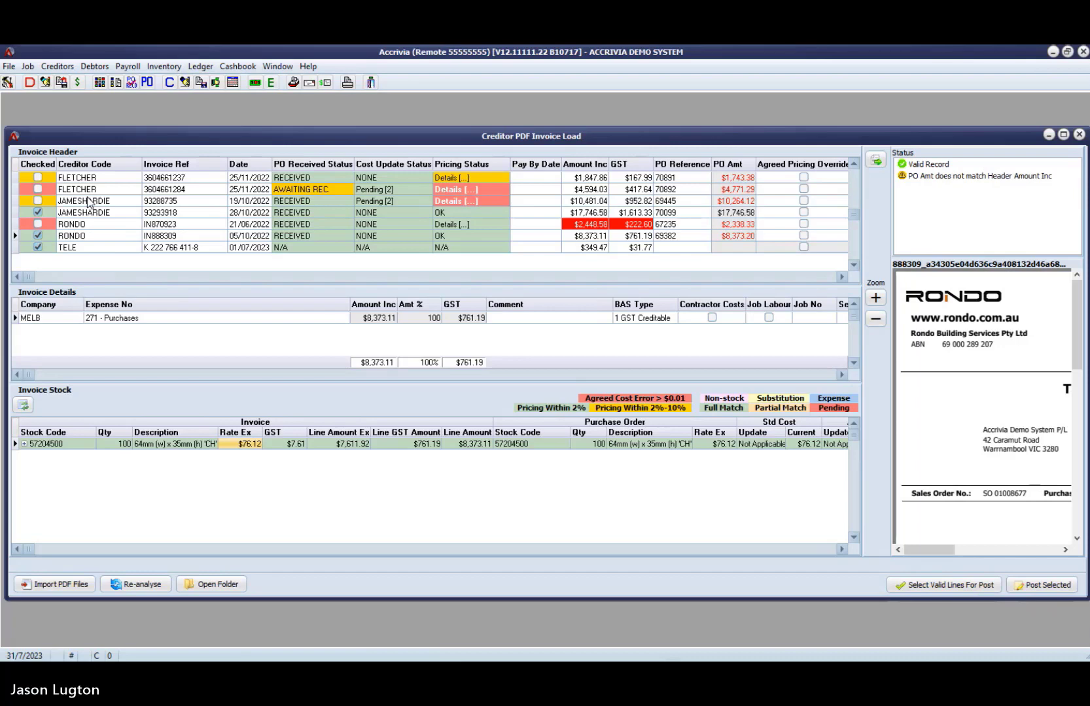
click(479, 226)
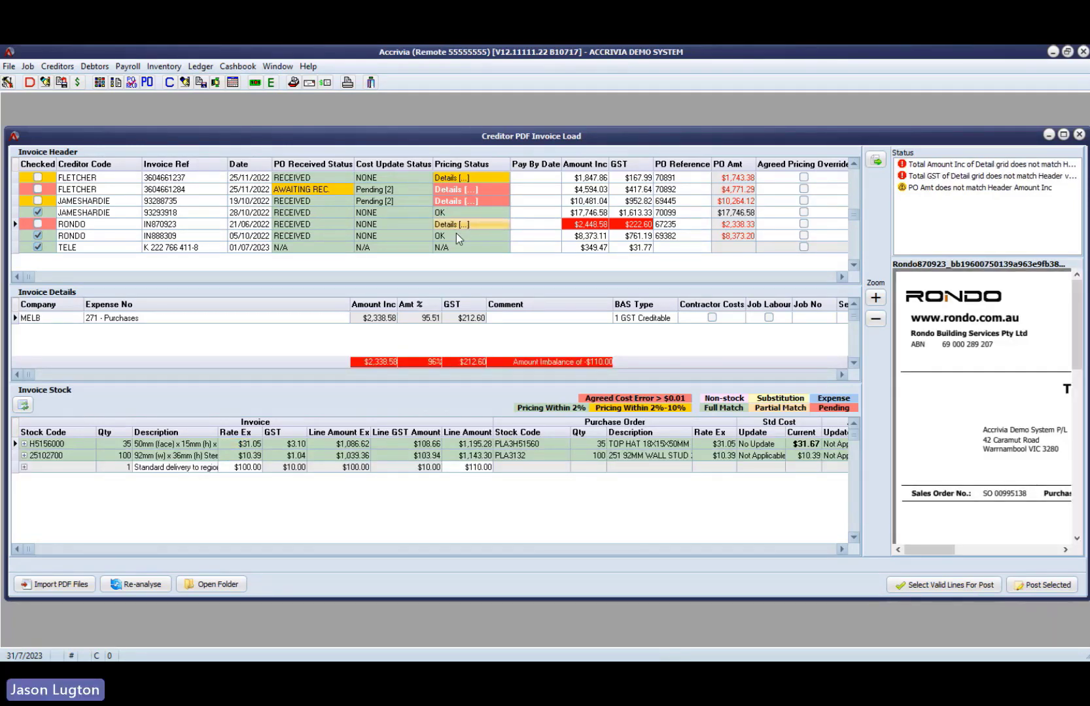
click(457, 234)
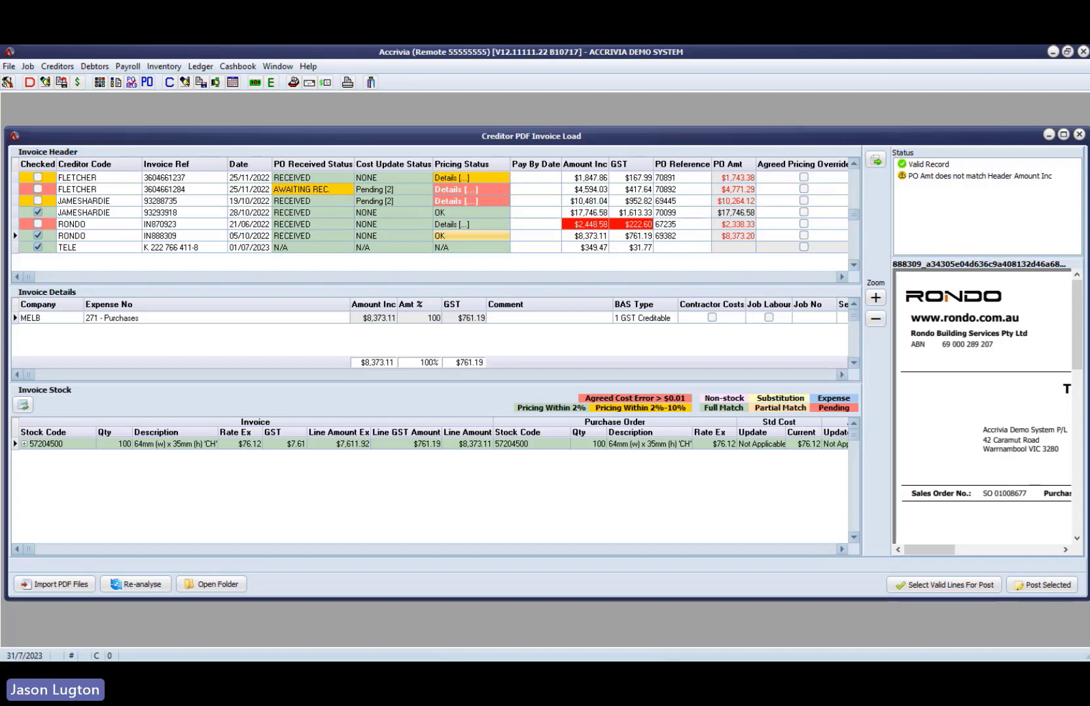
click(102, 216)
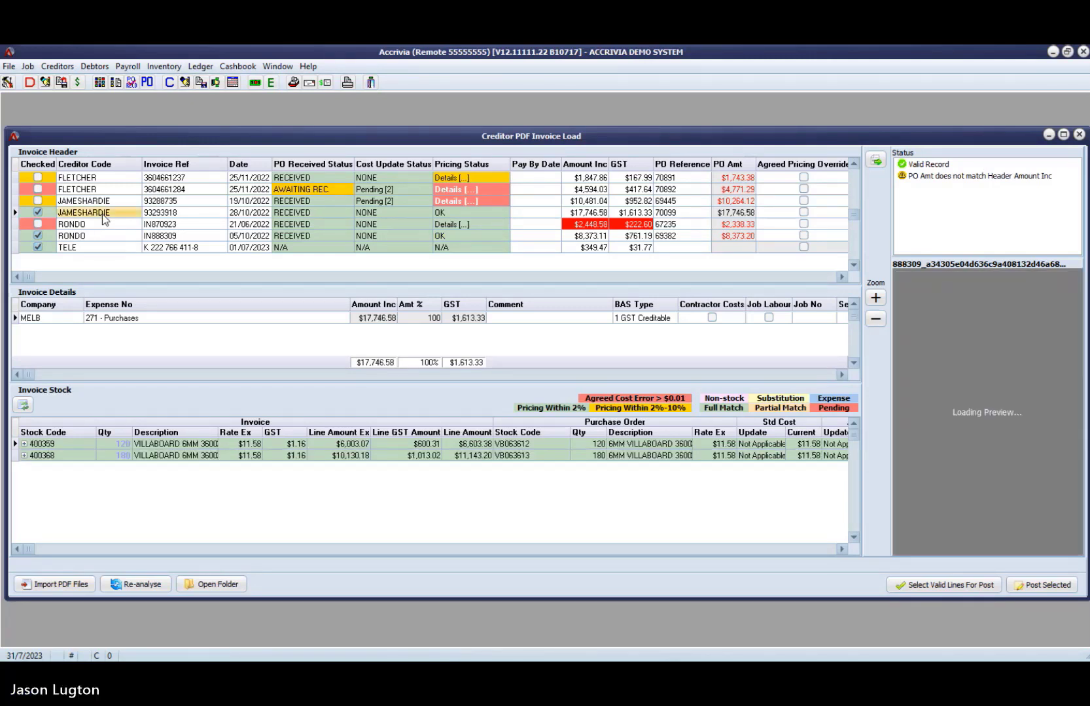
- Narrow the invoice Description and Agreed Rate Update columns in the first Fletcher invoice's stock lines
click(99, 179)
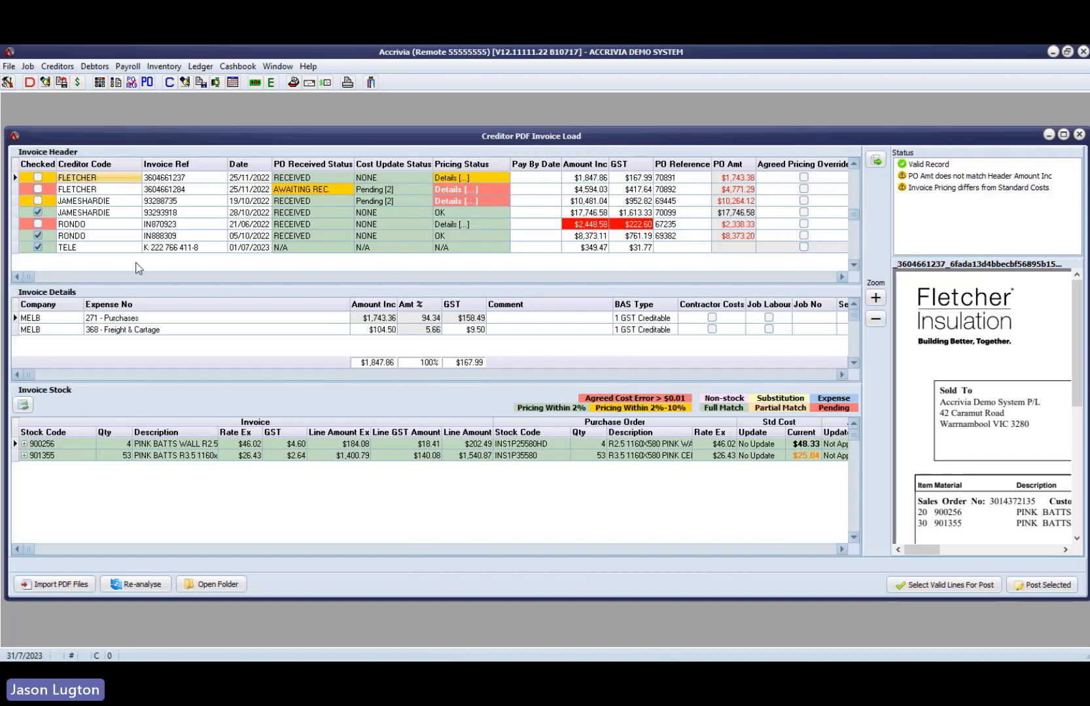
drag(219, 432, 194, 431)
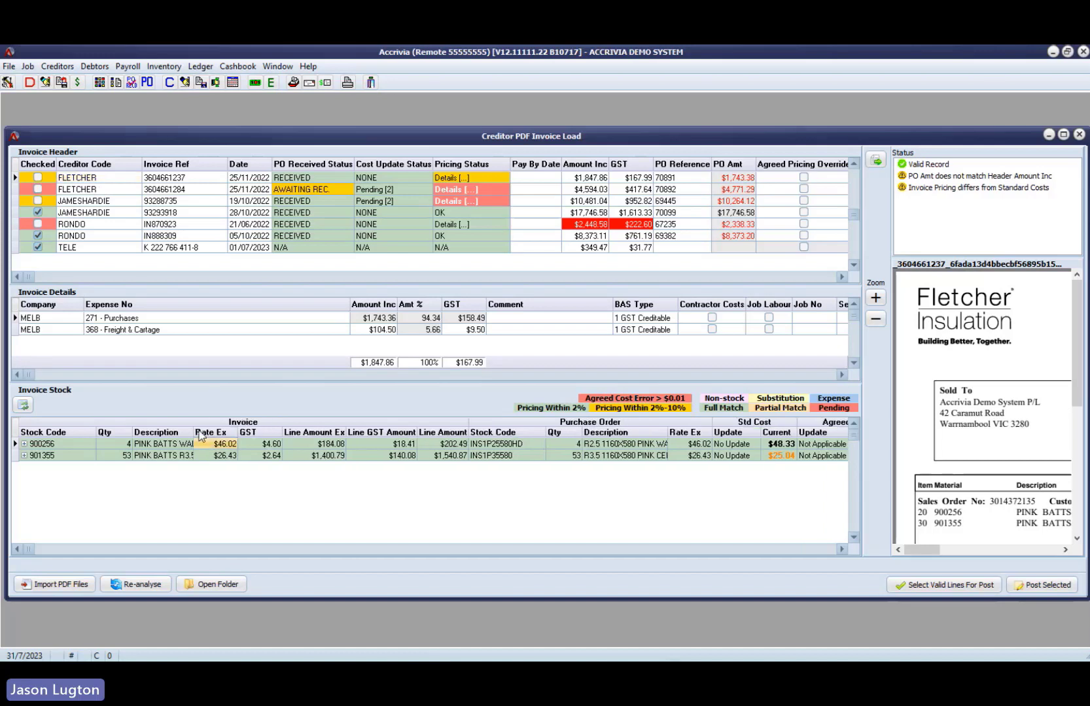
click(842, 549)
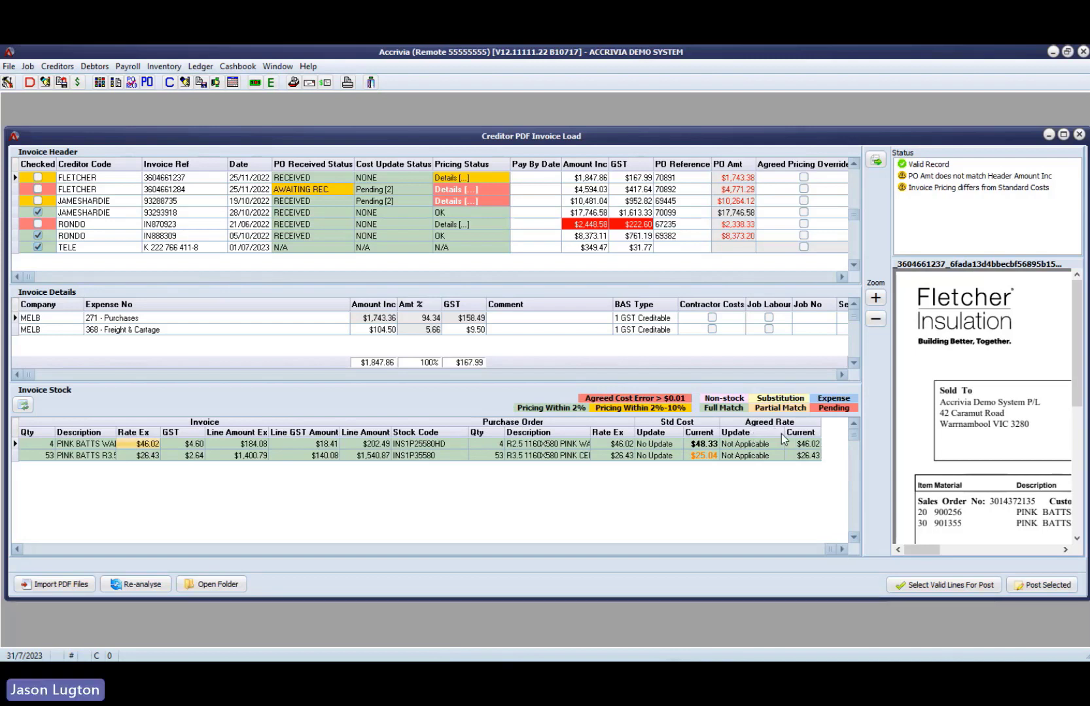
drag(782, 433, 766, 433)
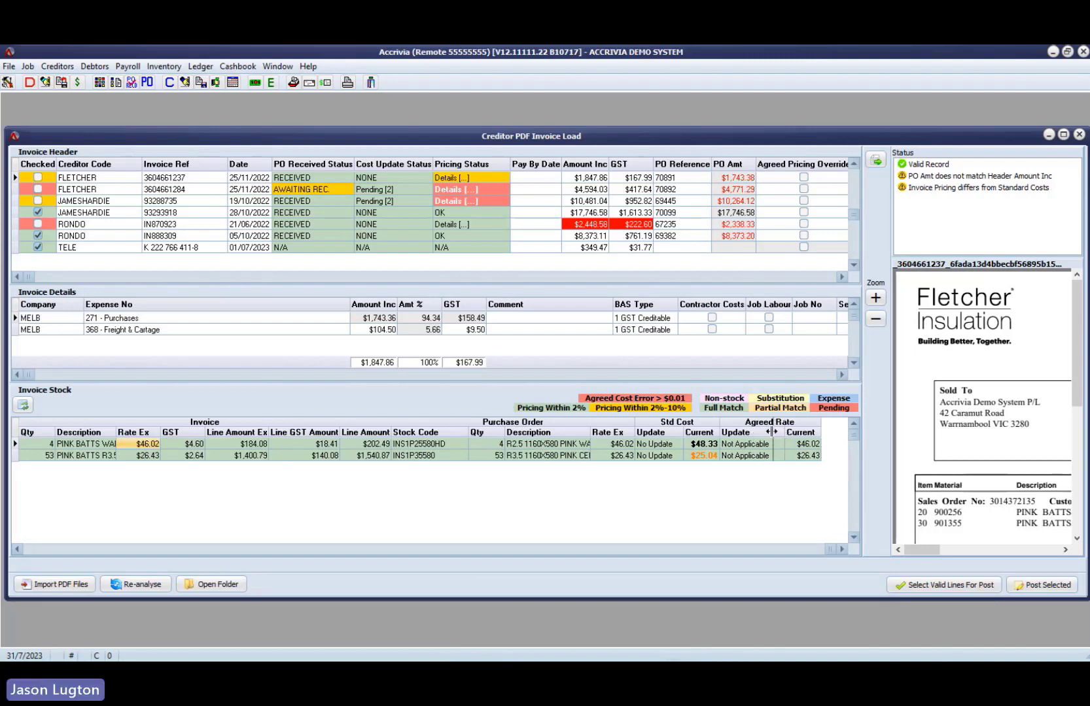
- Compare the invoice rates with the current agreed rates for both Pink Batts lines on the first Fletcher invoice
click(325, 551)
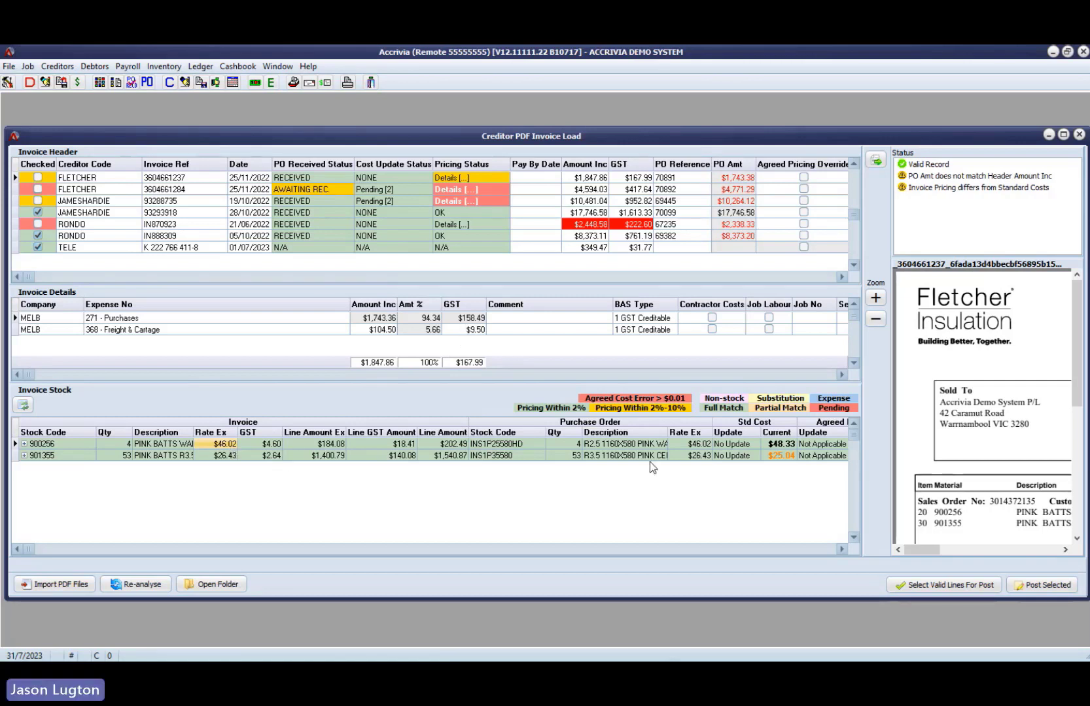
click(839, 548)
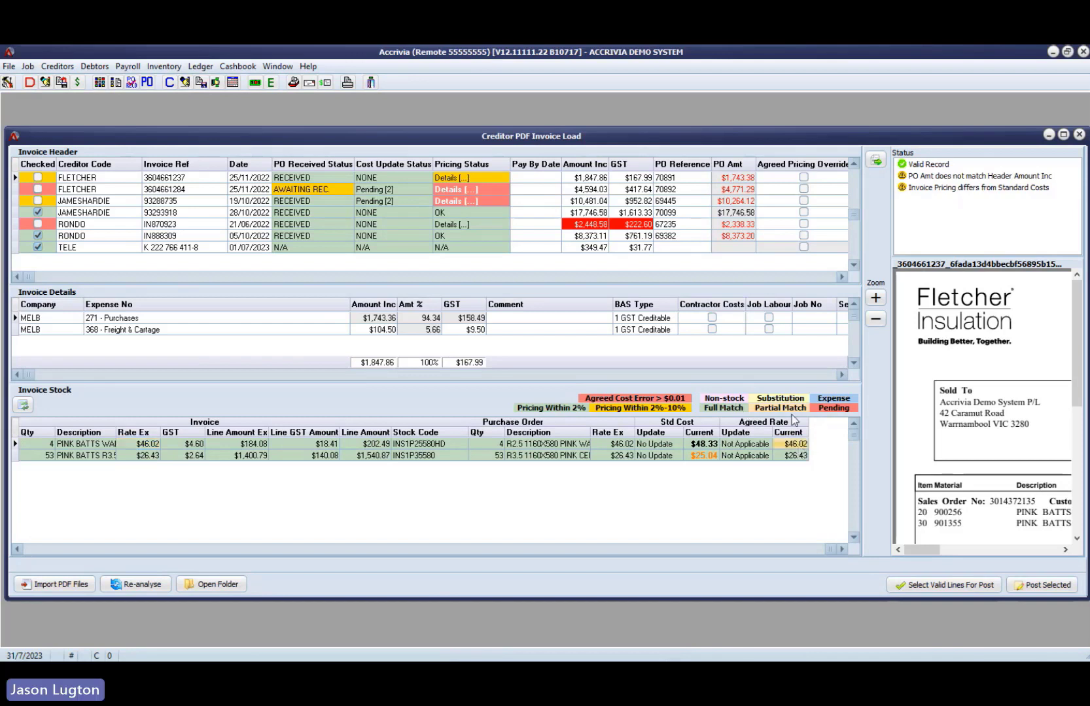
click(801, 455)
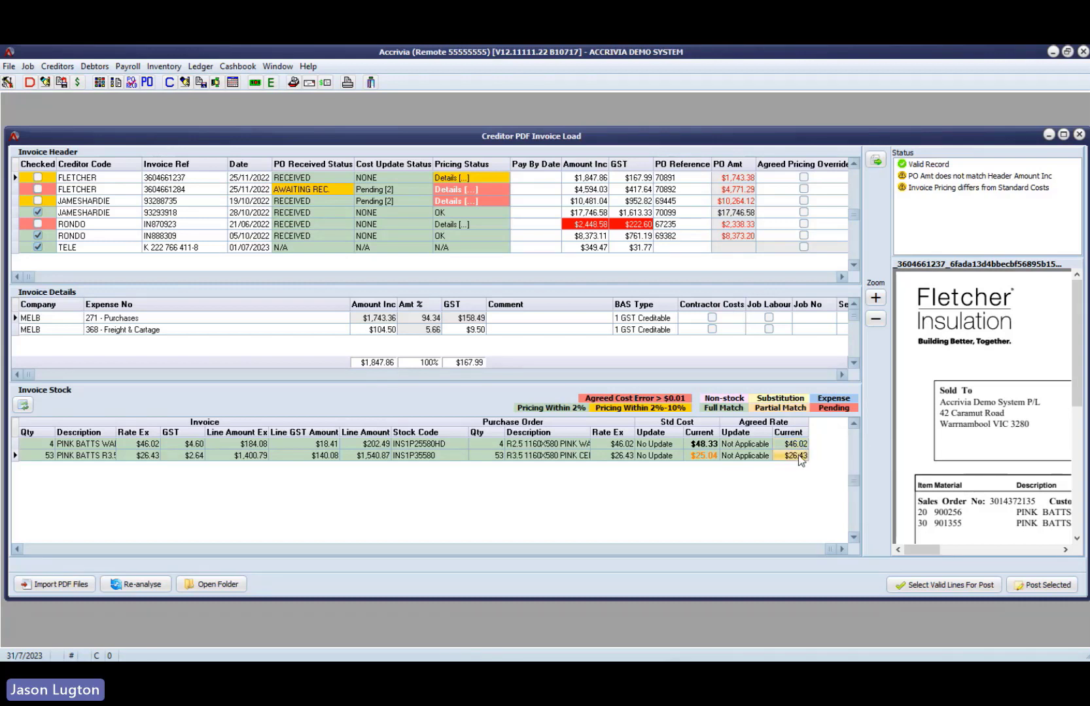
click(132, 550)
click(232, 458)
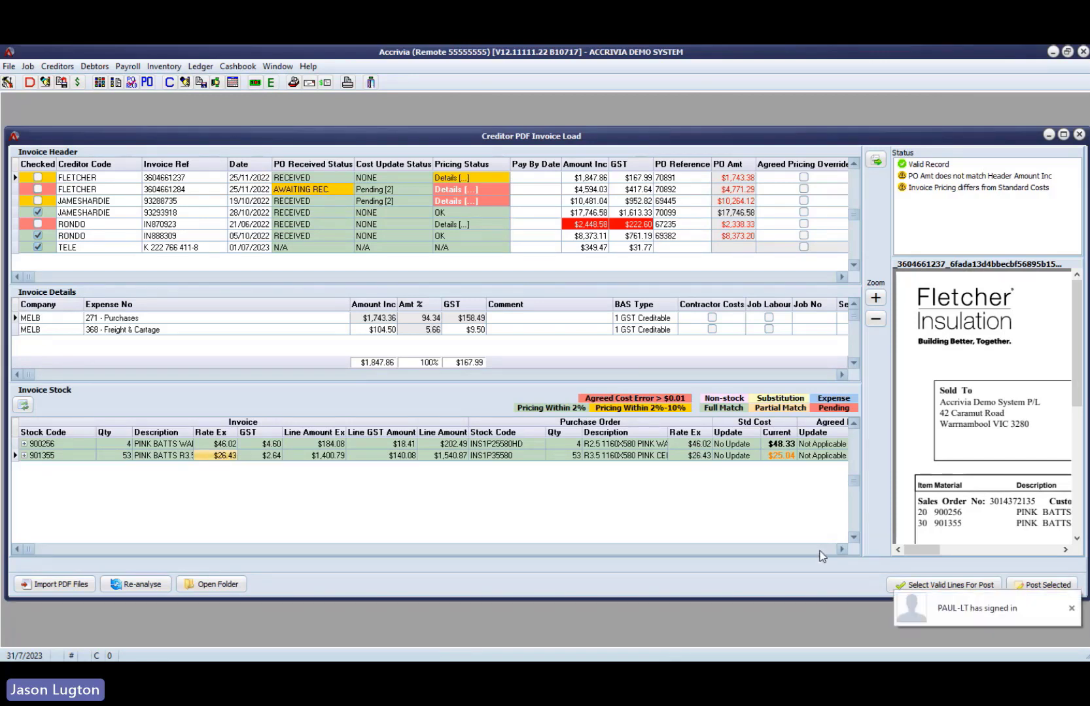
- Dismiss the sign-in notification and compare the invoice rates with the current standard costs for the first Fletcher invoice's Pink Batts lines
click(1071, 609)
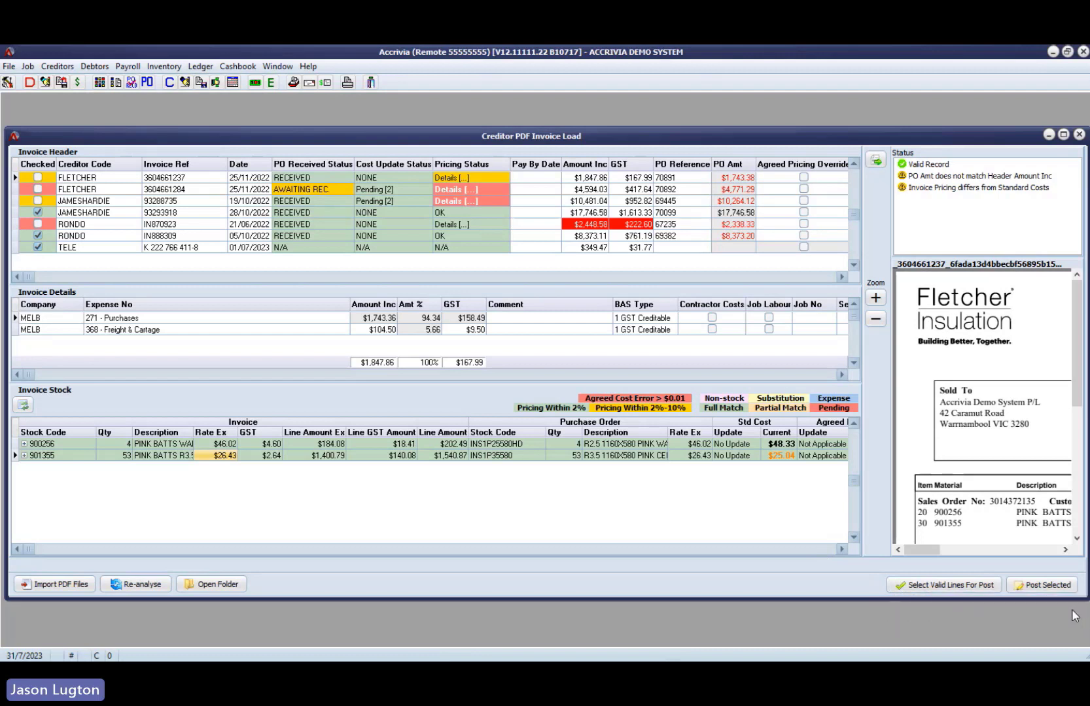
click(799, 549)
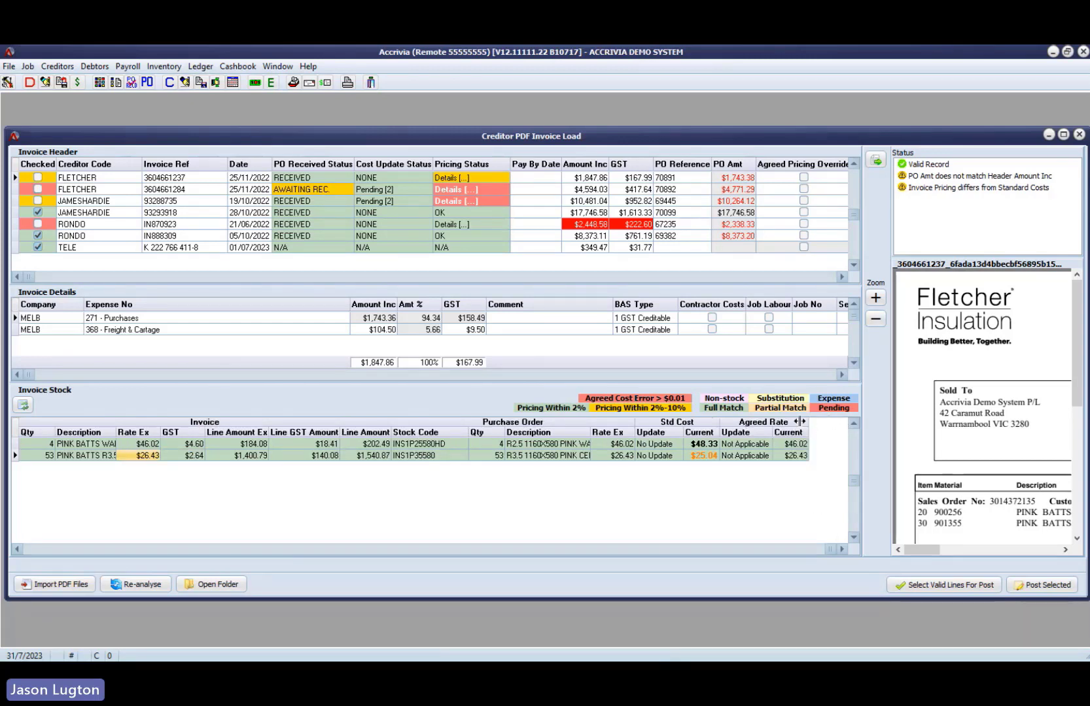
click(706, 446)
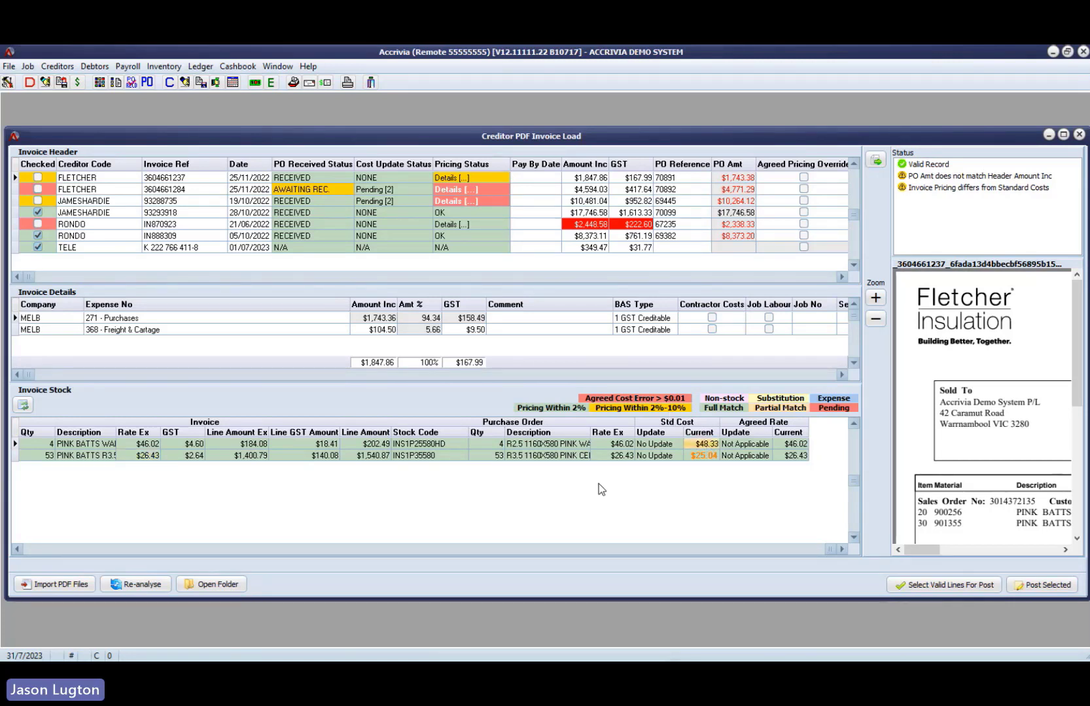
click(102, 549)
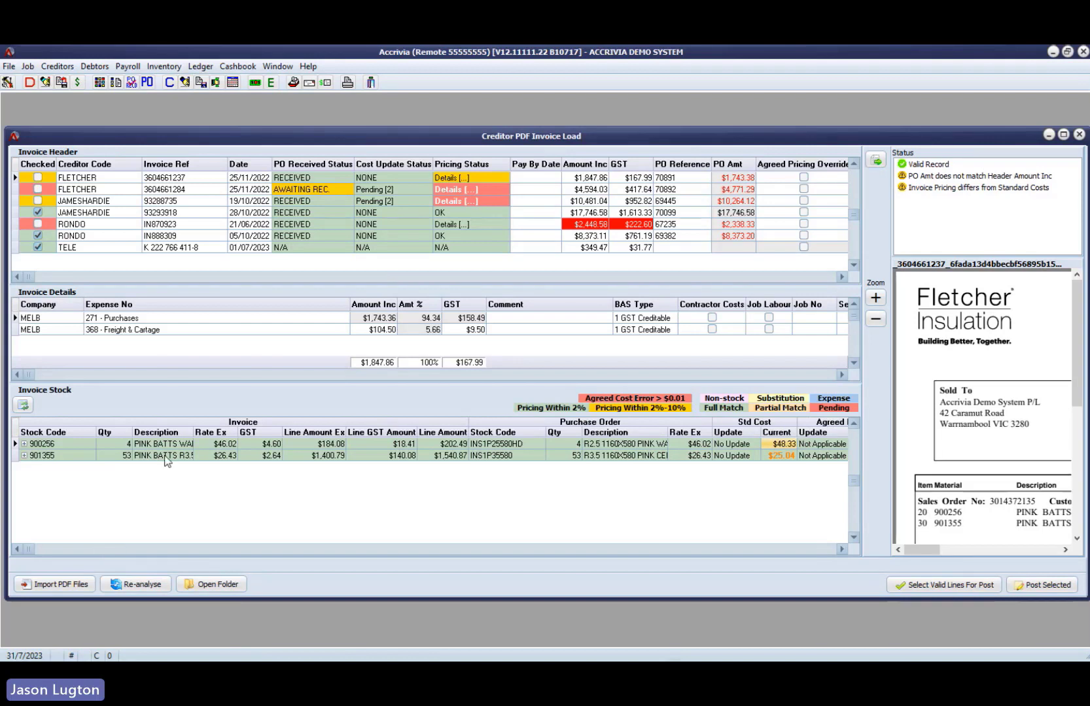
click(792, 550)
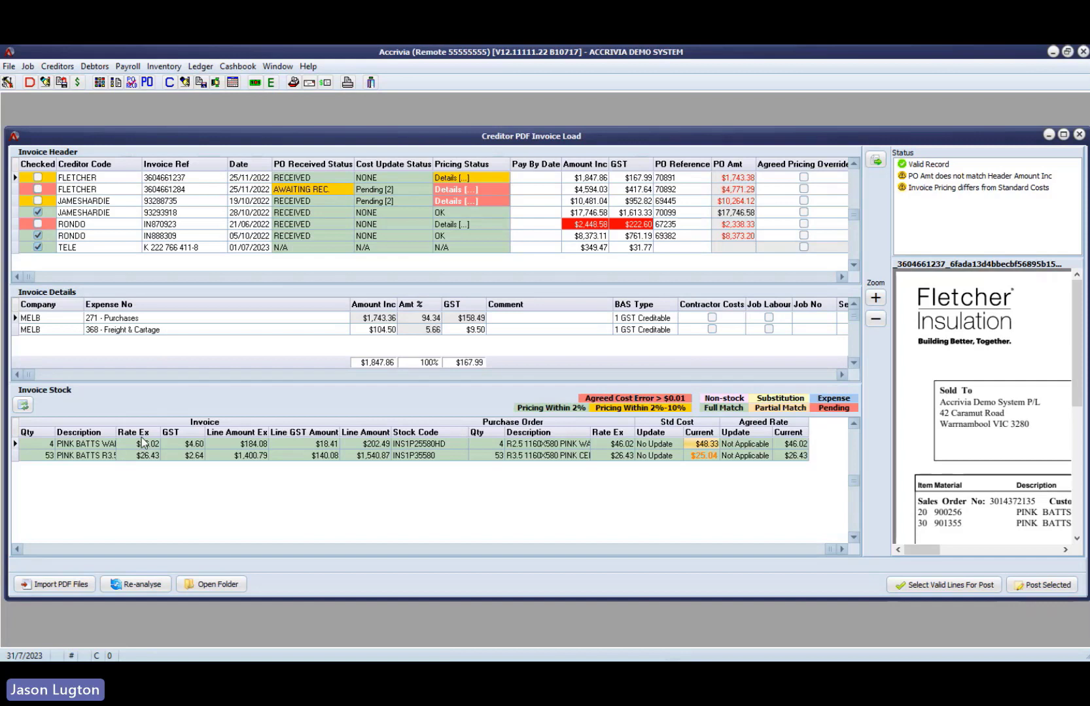
- Check the cost update settings and current standard costs against the invoice rates on the first Fletcher invoice's Pink Batts lines
click(726, 445)
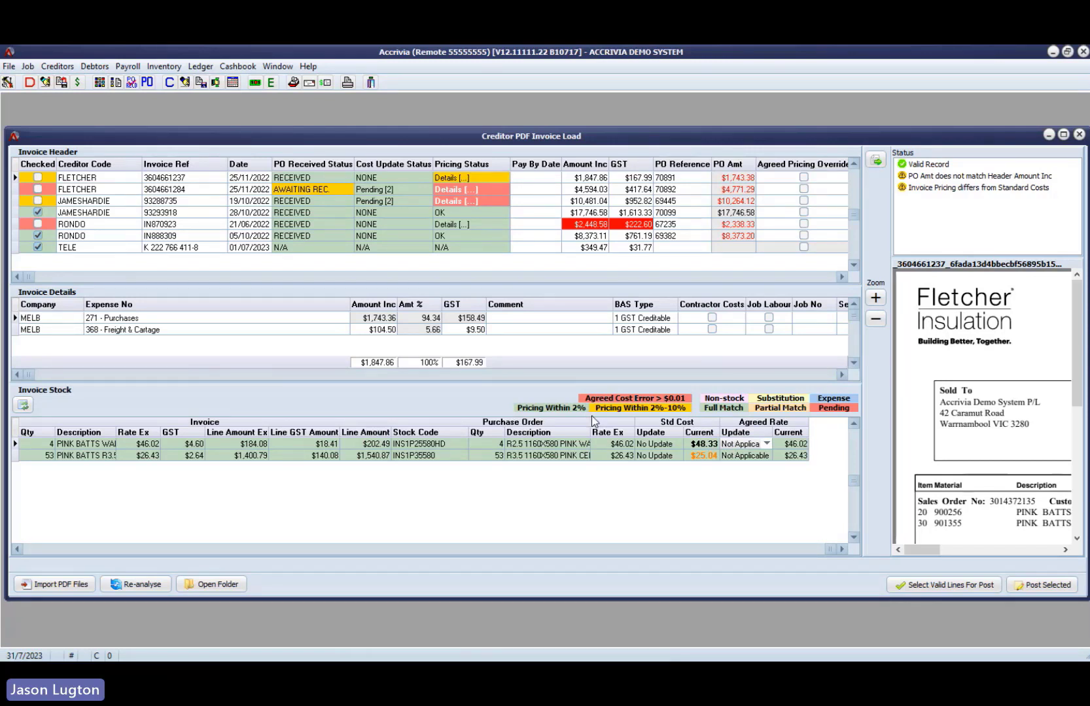
click(704, 456)
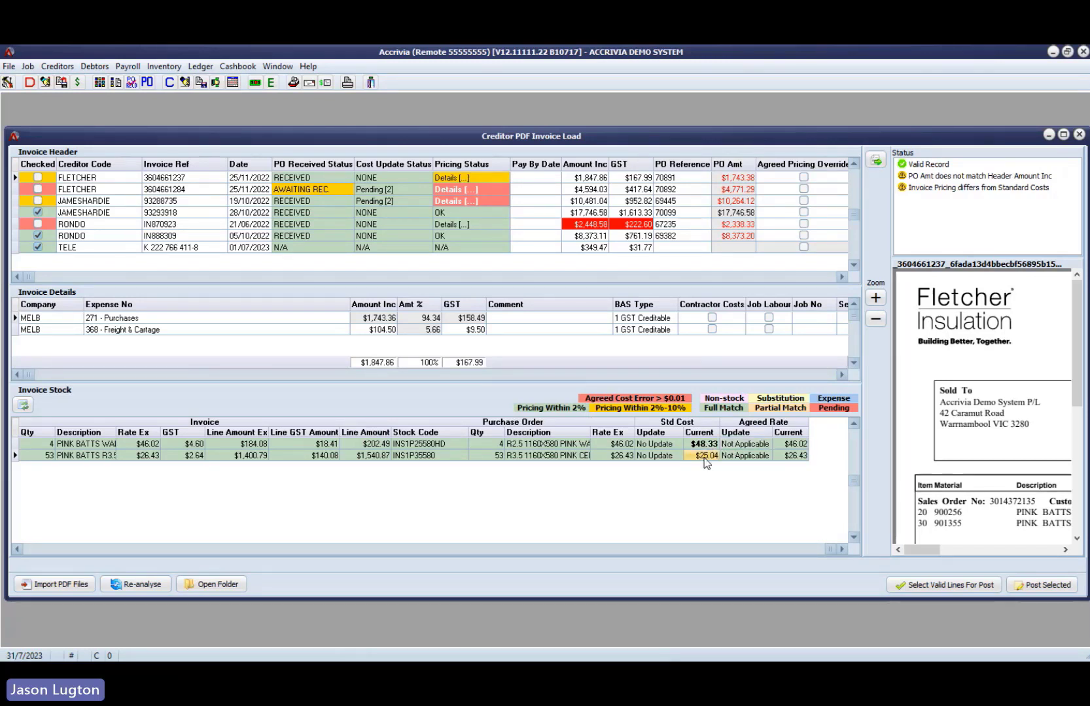
click(647, 455)
click(154, 457)
- Review the first Fletcher invoice's pricing differences, comparing invoice rates, standard costs and percentage variances for both stock items
click(455, 178)
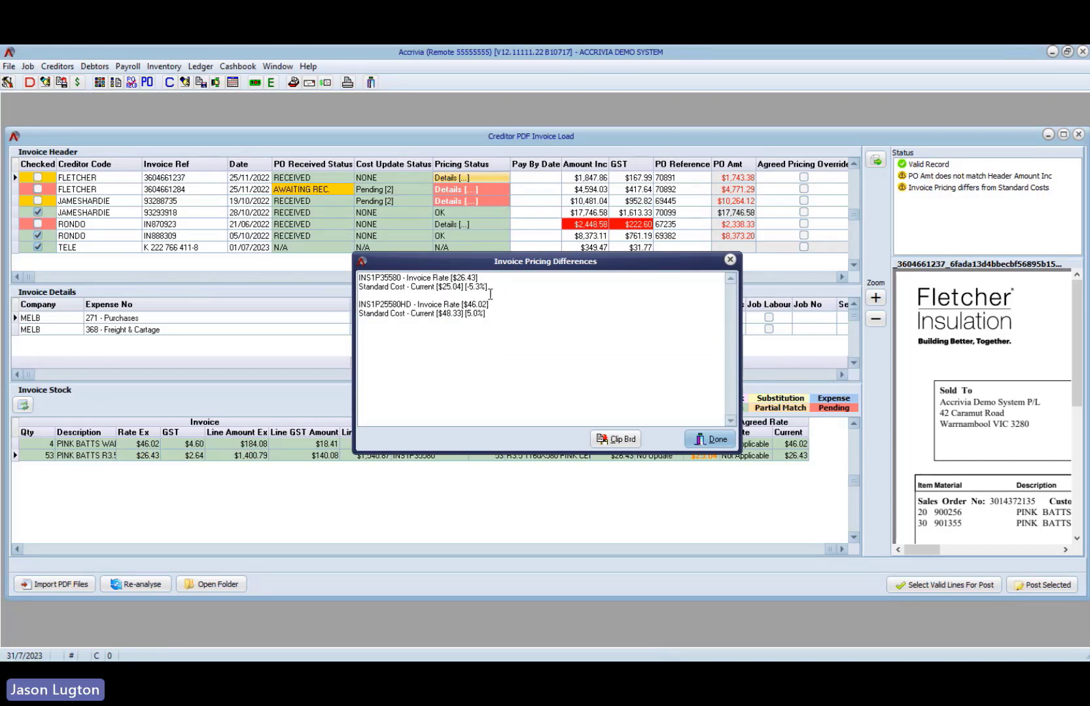
drag(494, 289, 454, 288)
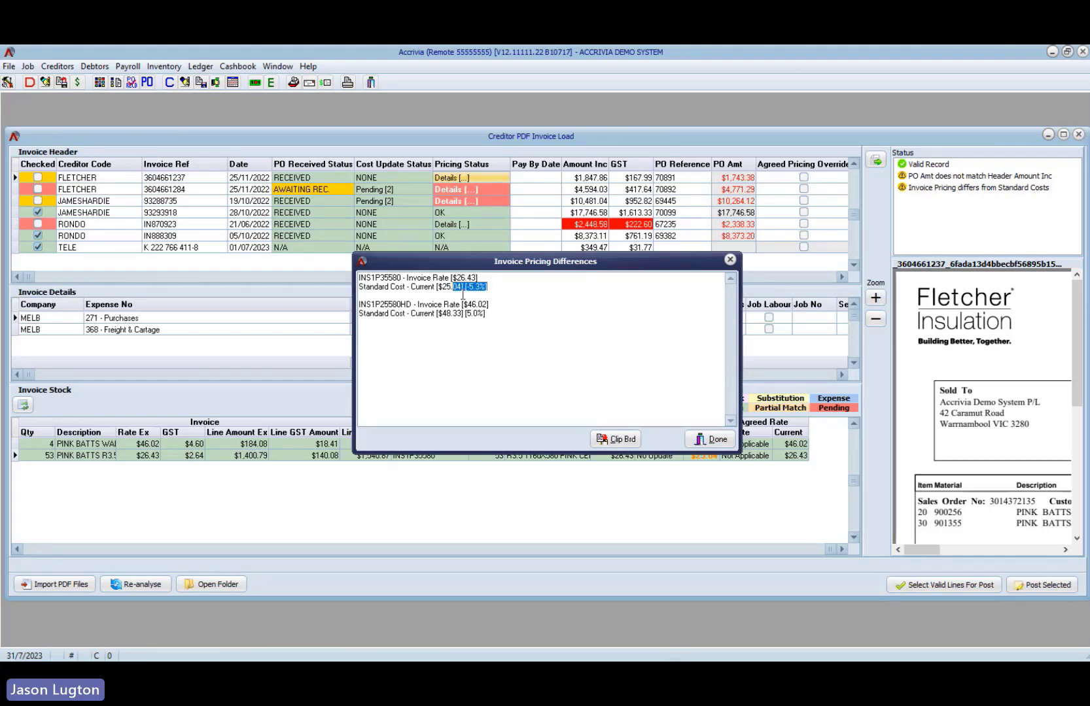
drag(492, 327, 363, 296)
click(494, 331)
drag(471, 314, 430, 314)
drag(489, 287, 429, 288)
drag(492, 314, 429, 314)
drag(511, 283, 466, 288)
click(461, 288)
click(491, 287)
click(714, 439)
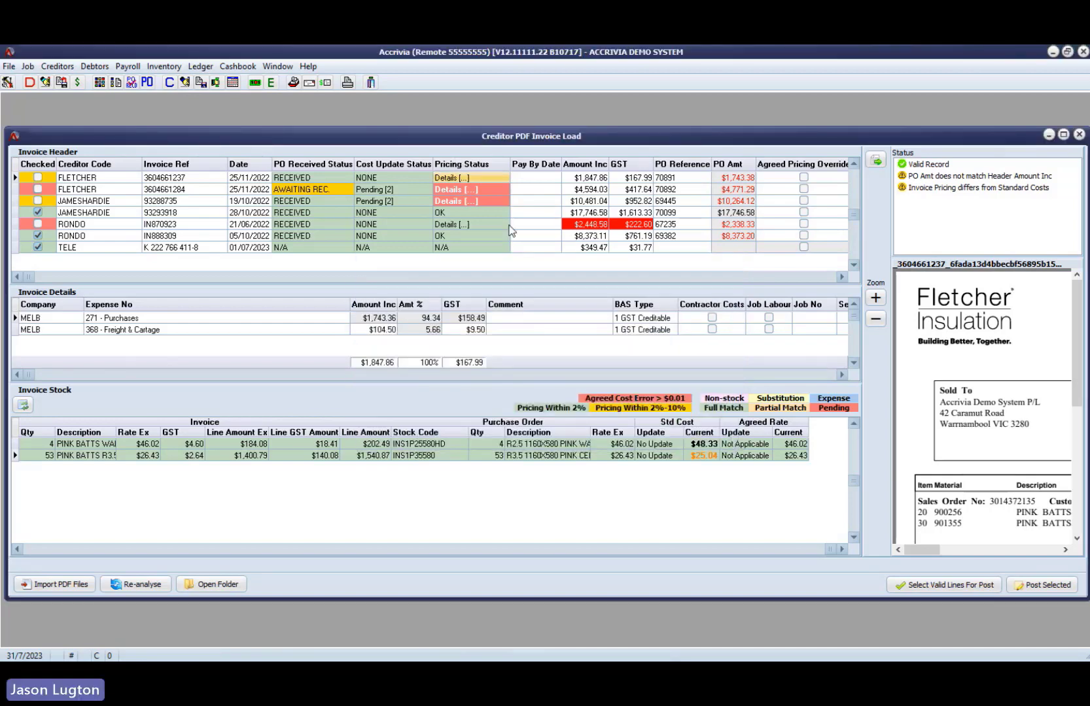
- Review the second Fletcher and first James Hardie invoices, comparing the Exotec line's invoice rate with its current agreed rate
click(526, 177)
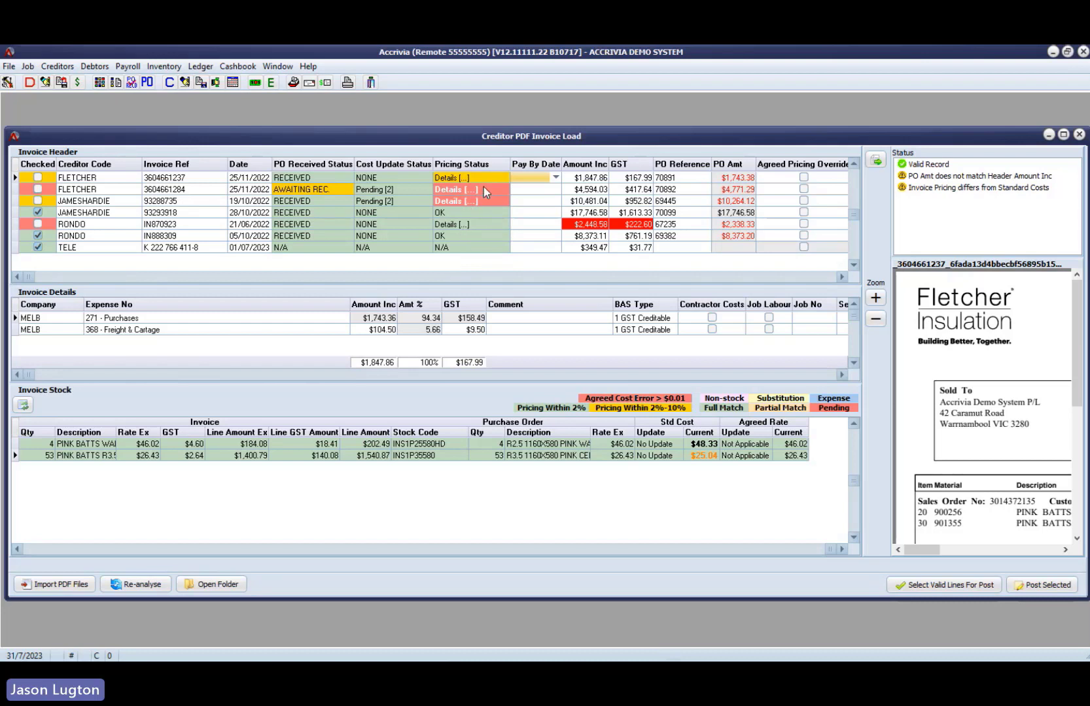
click(399, 188)
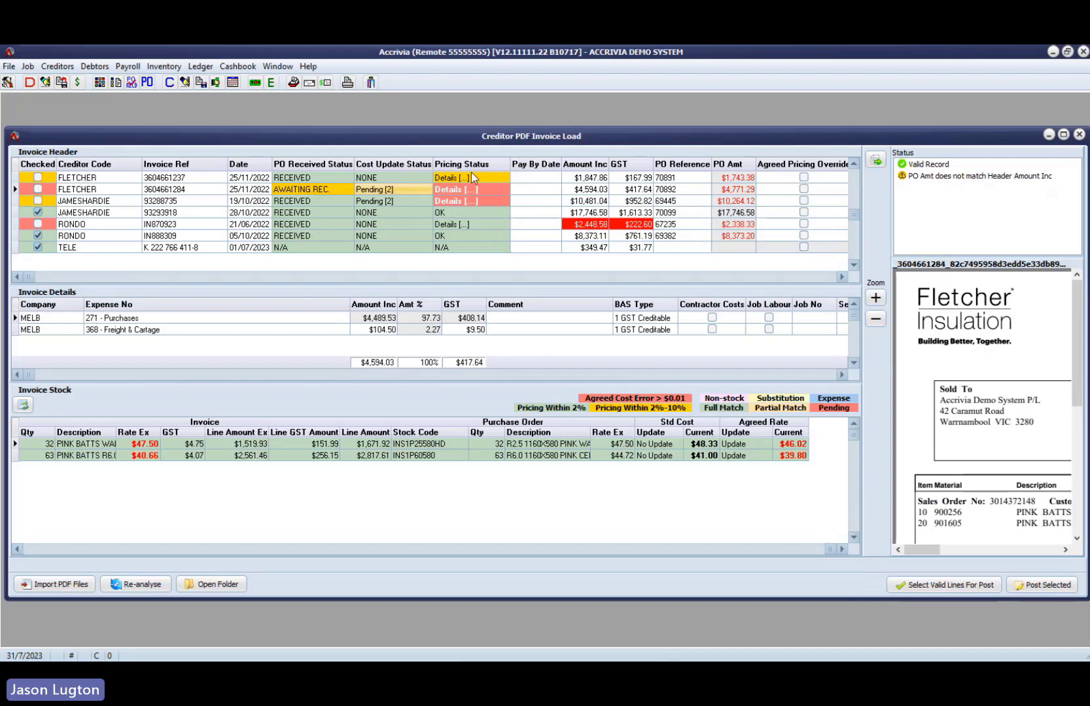
click(431, 201)
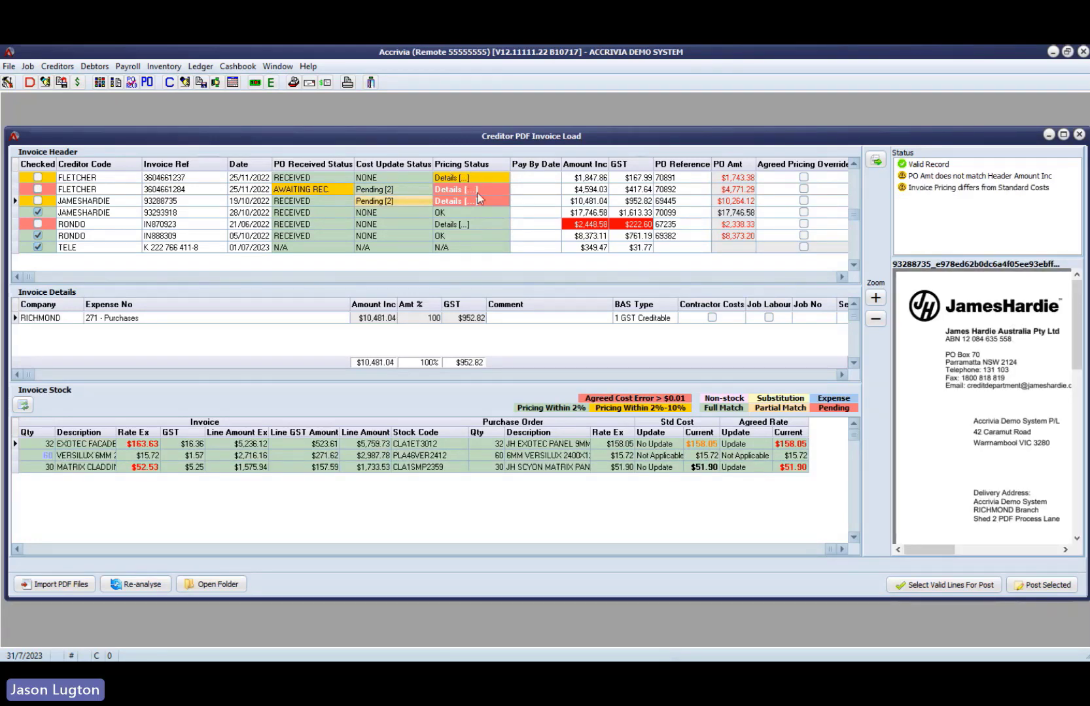
click(122, 202)
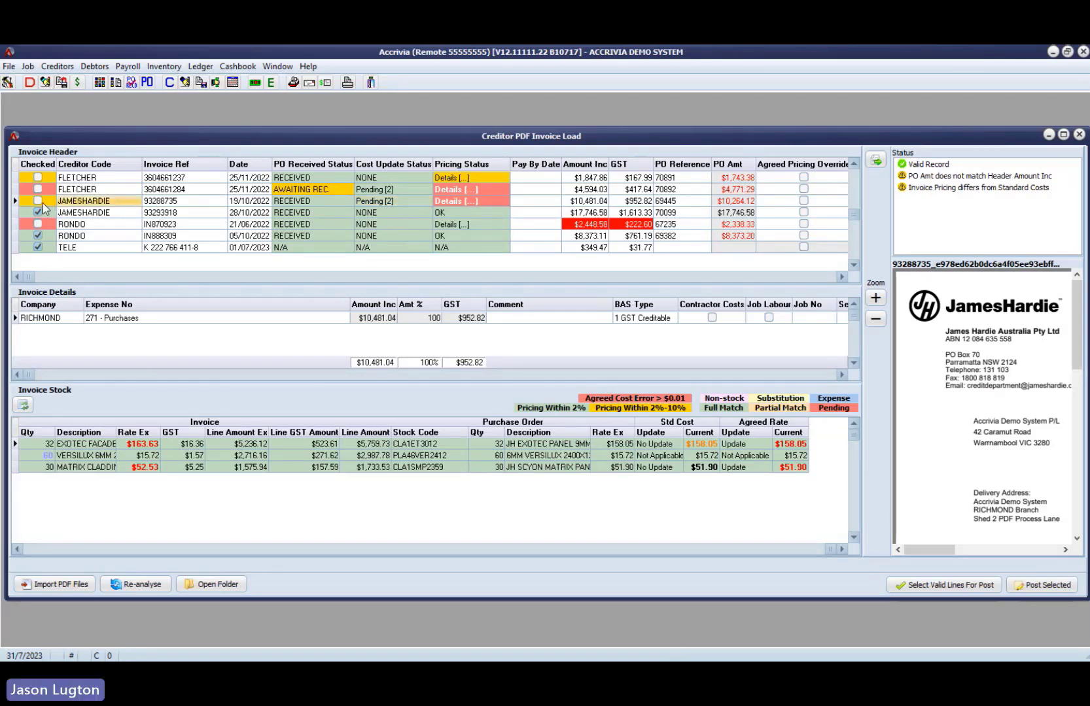
click(797, 448)
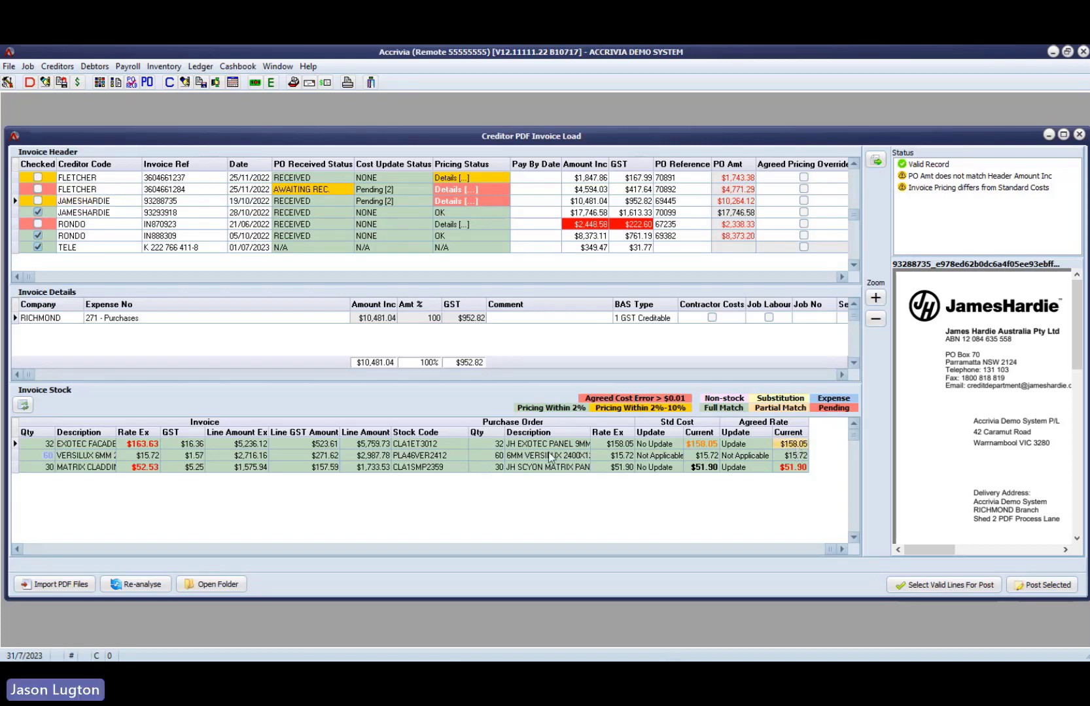
click(149, 447)
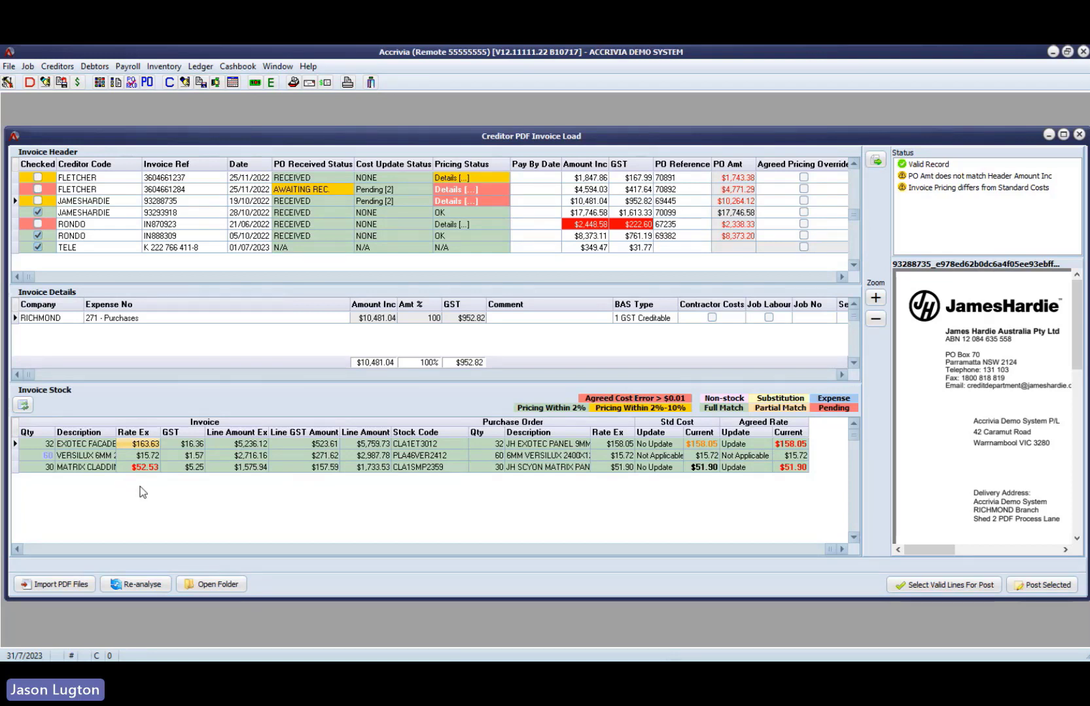
- Set the Agreed Rate update for the Exotec line on the first James Hardie invoice to No Update and refresh the invoice's status
click(759, 447)
click(766, 445)
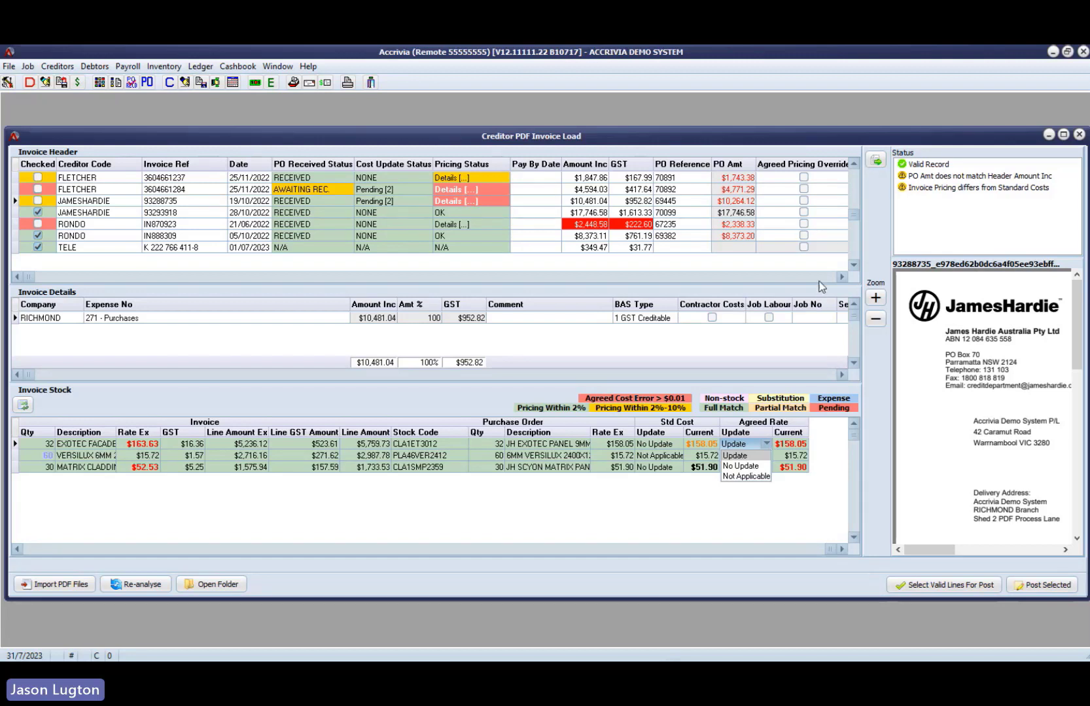
click(744, 466)
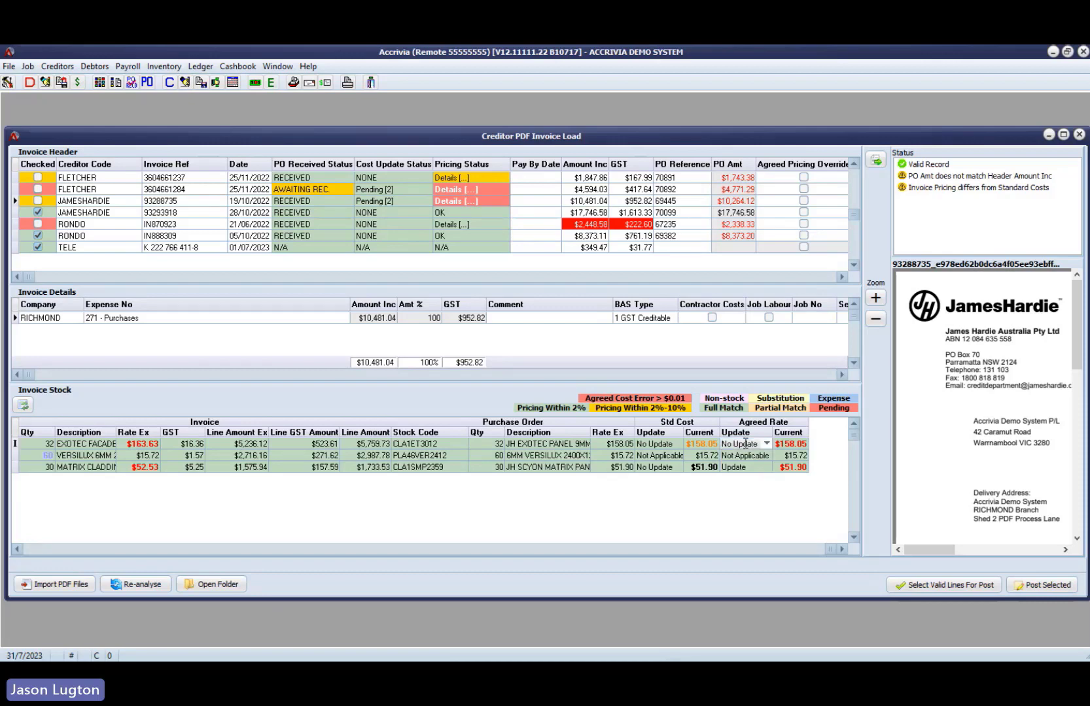
click(155, 213)
click(156, 201)
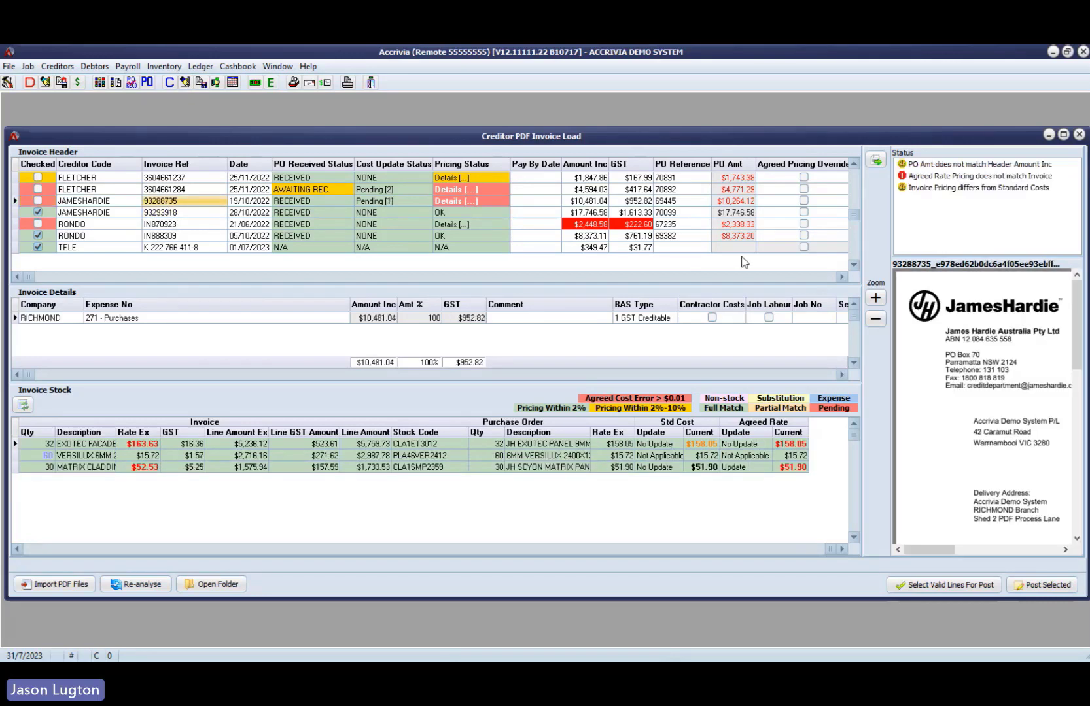
- Enable Agreed Pricing Override for the first James Hardie invoice
click(841, 277)
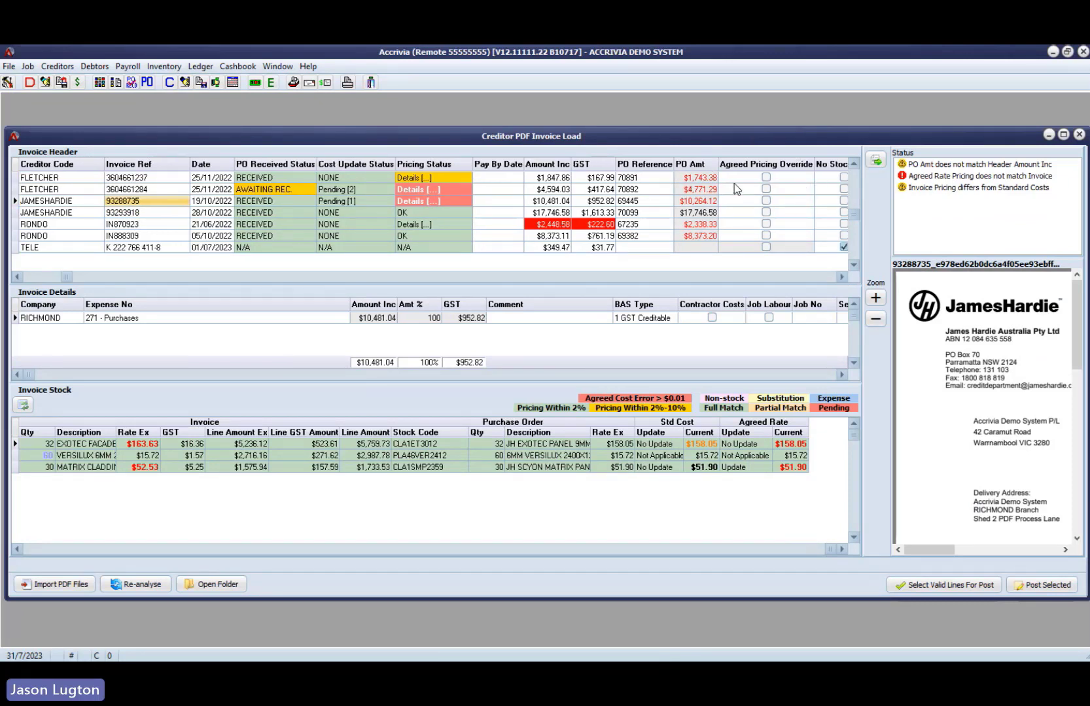
click(36, 279)
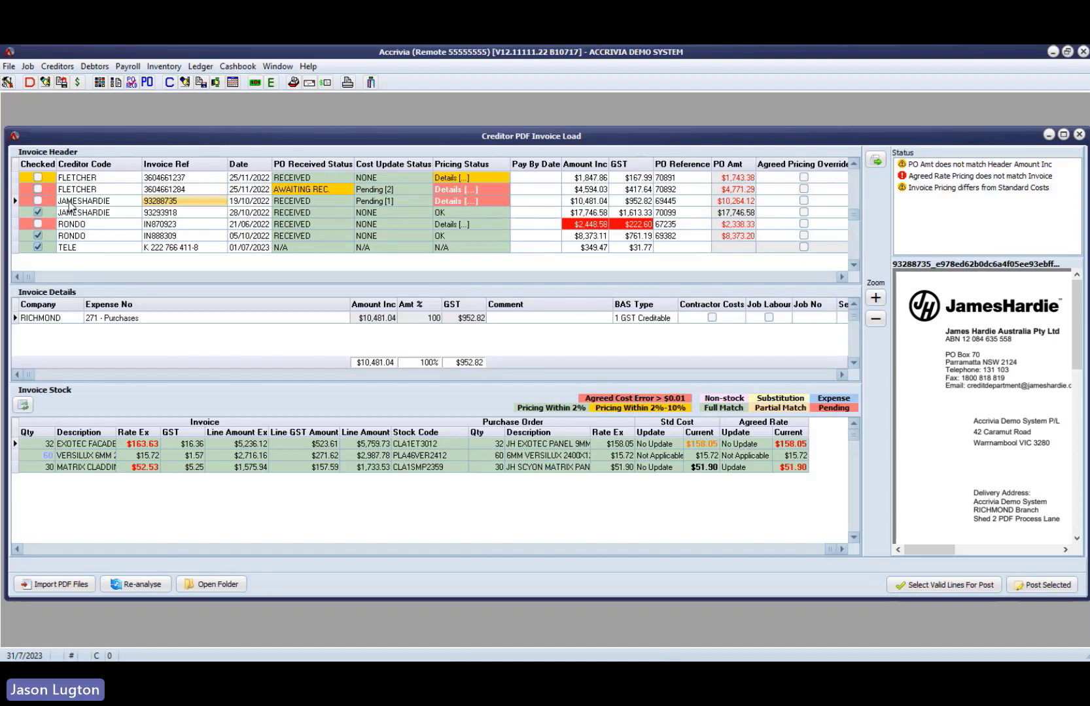
click(806, 203)
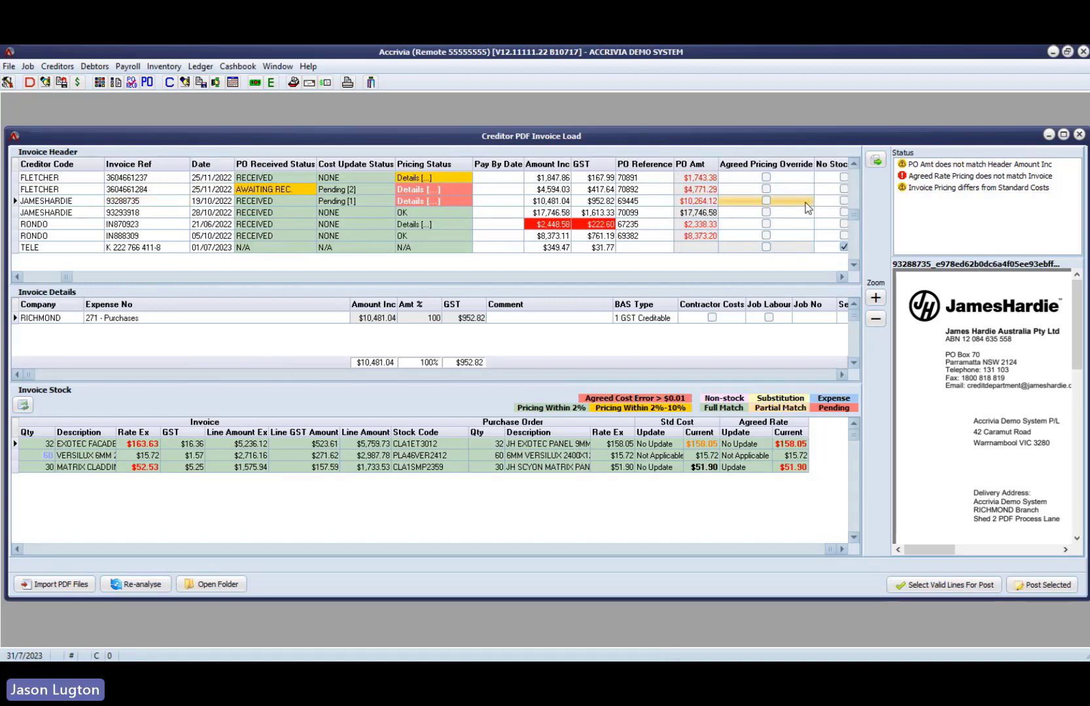
click(766, 201)
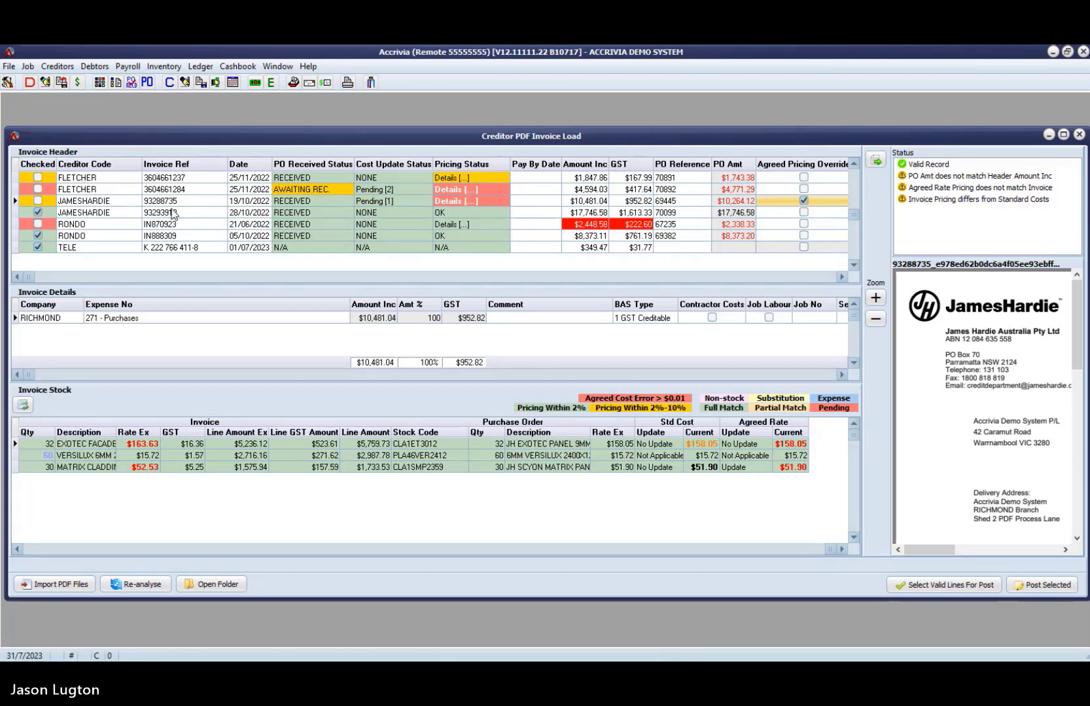
- Open the first James Hardie invoice as a creditor invoice in Invoice Posting and view the available Creditors functions
click(200, 201)
right_click(200, 201)
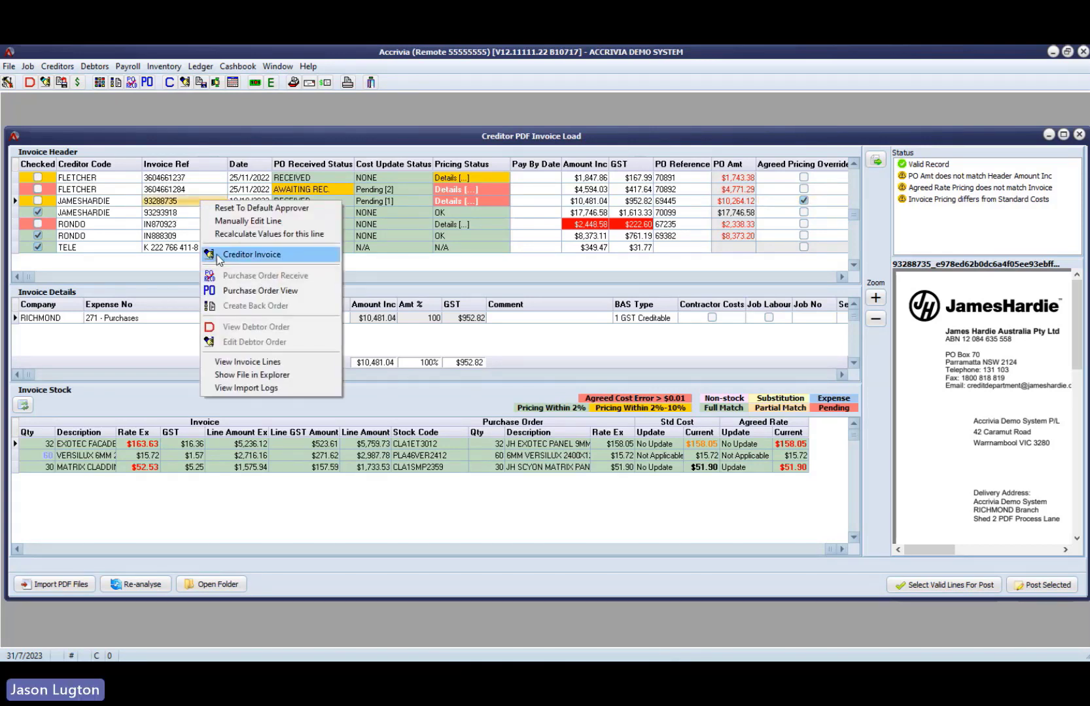
click(272, 256)
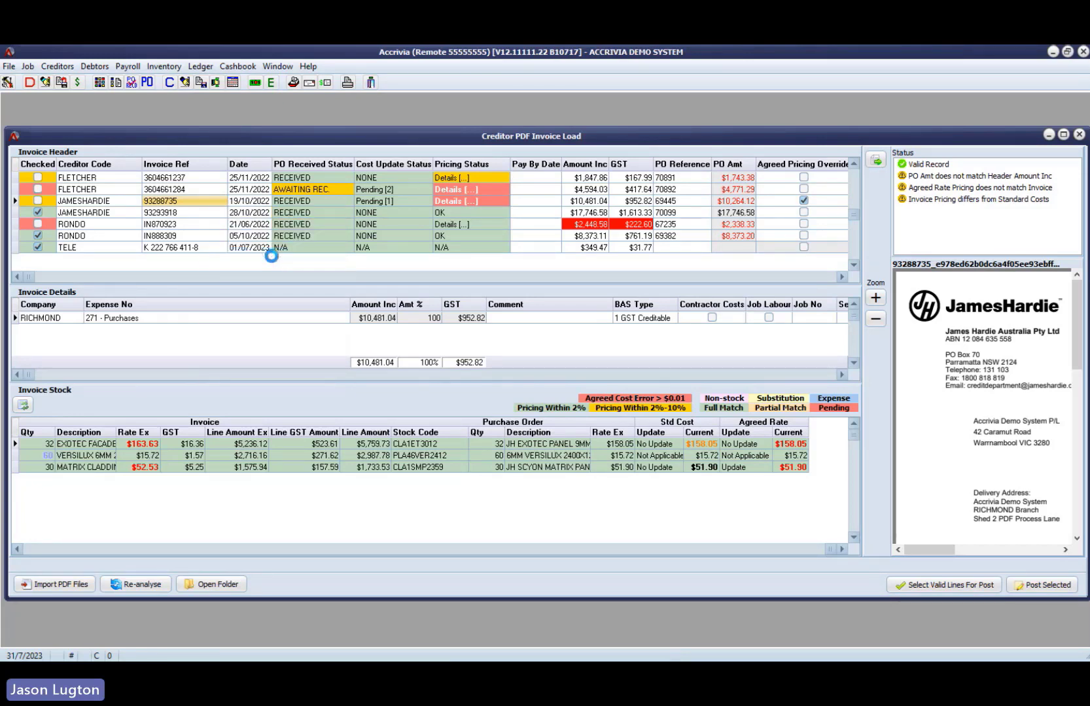
drag(545, 208, 465, 173)
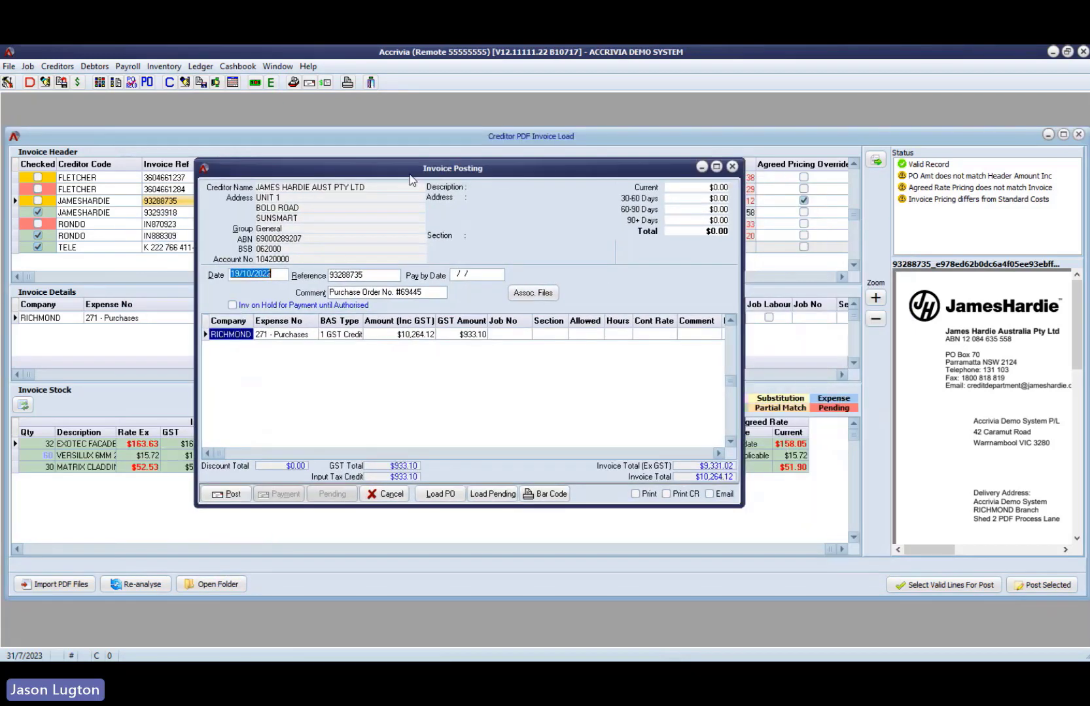
click(57, 66)
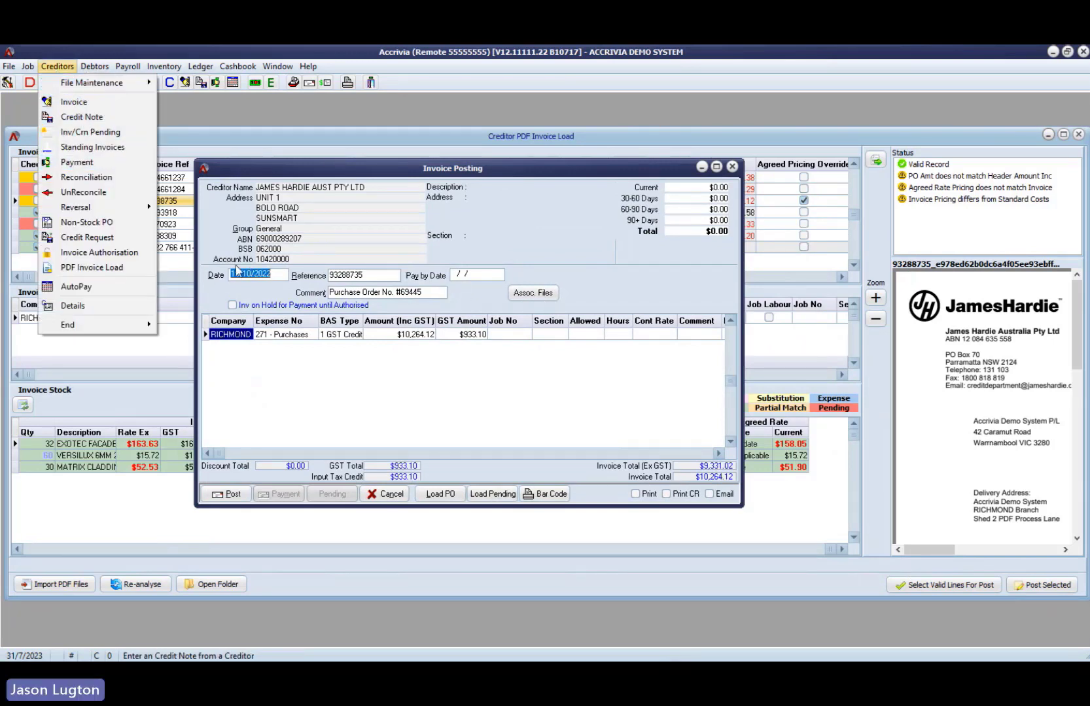
click(308, 169)
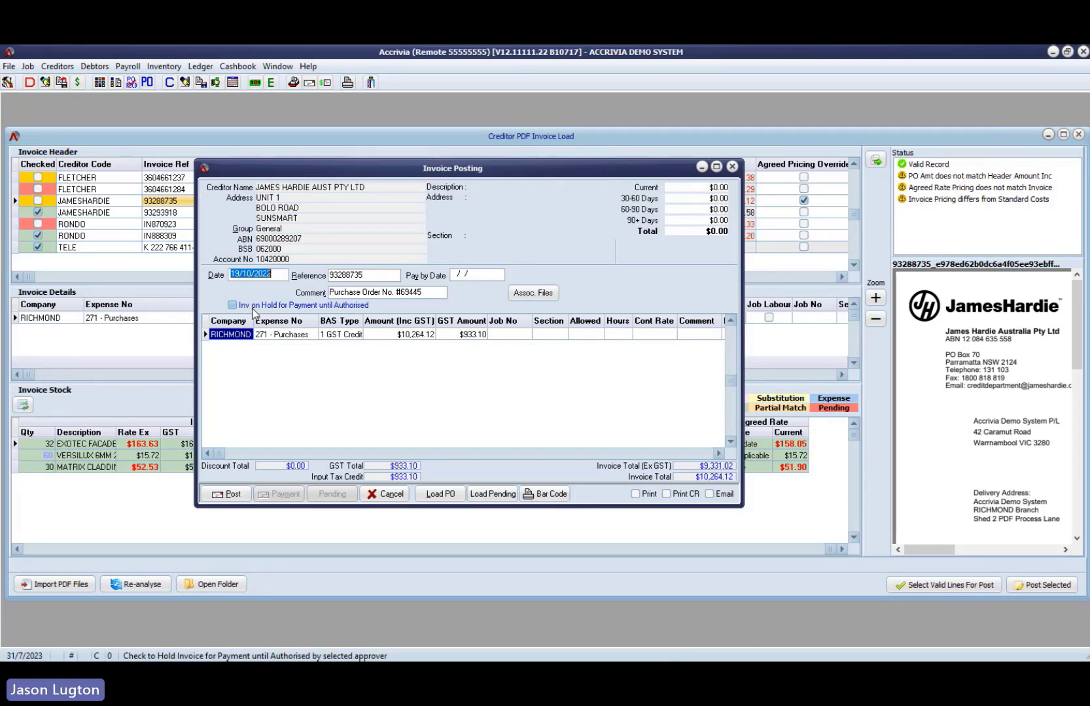
- Inspect the stock items linked to the James Hardie invoice's purchases line, then cancel the invoice posting
click(695, 454)
double_click(500, 334)
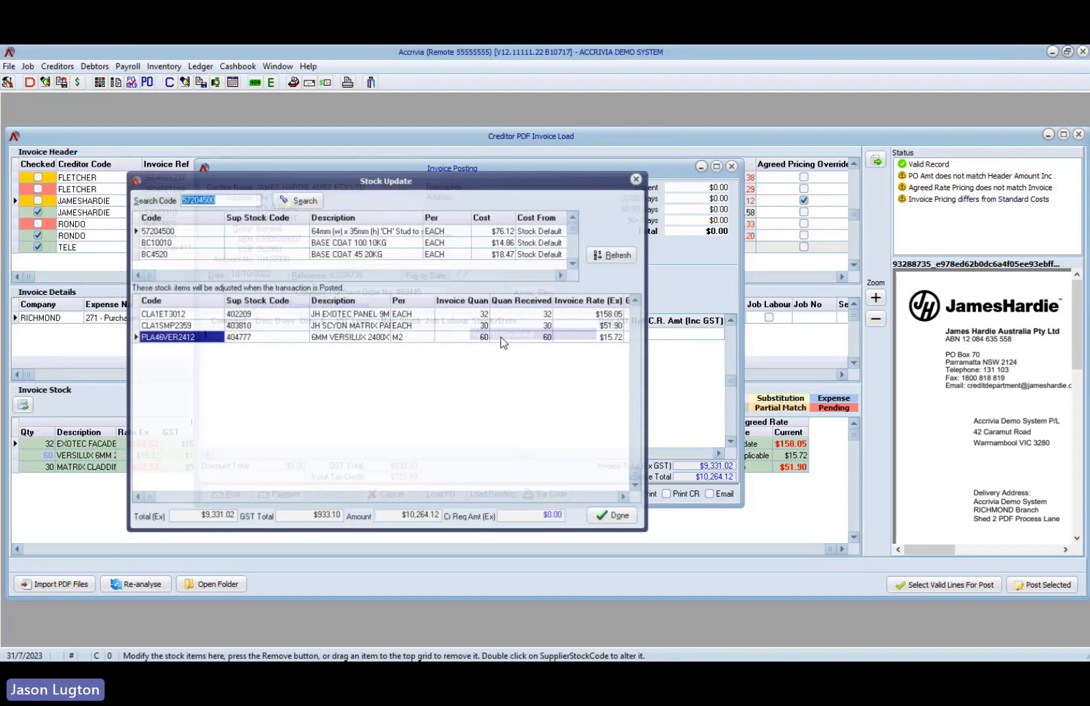
click(638, 178)
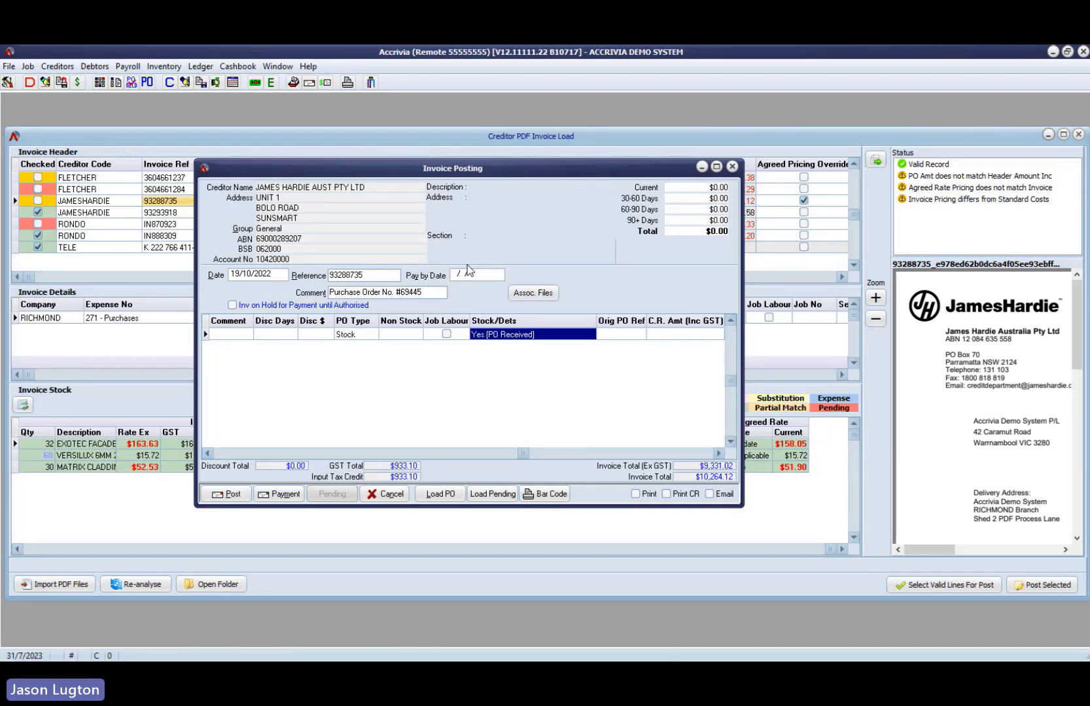
click(392, 495)
click(733, 172)
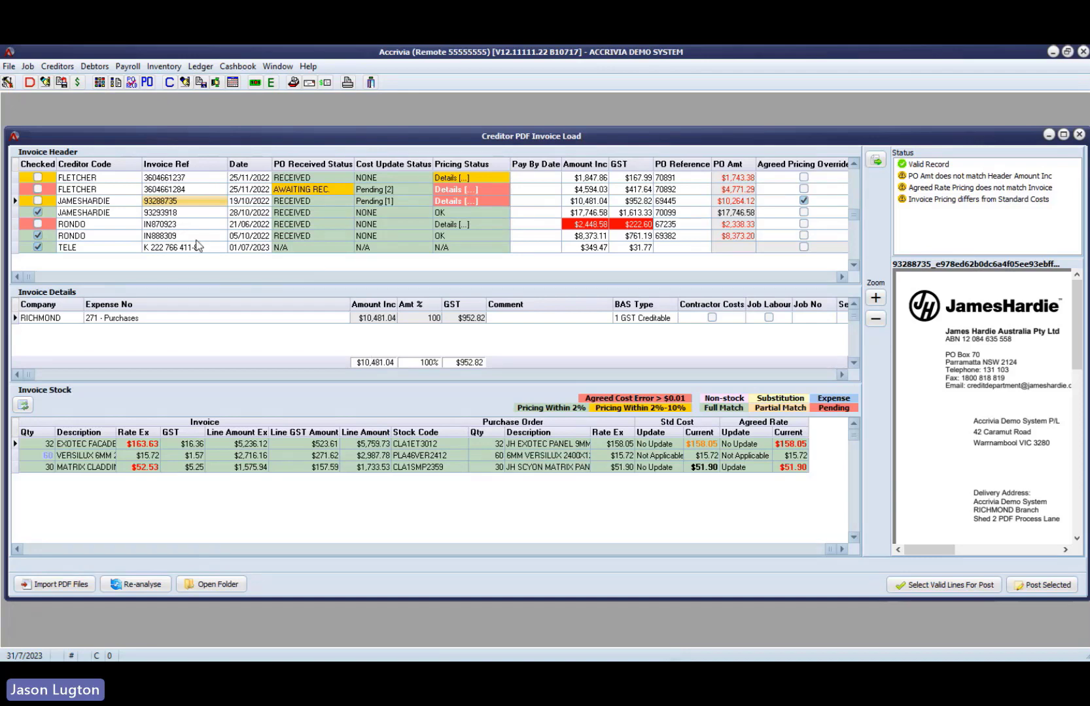
- Review the first James Hardie invoice's pricing differences, comparing invoice rates with agreed rates and standard costs for both listed items
click(504, 202)
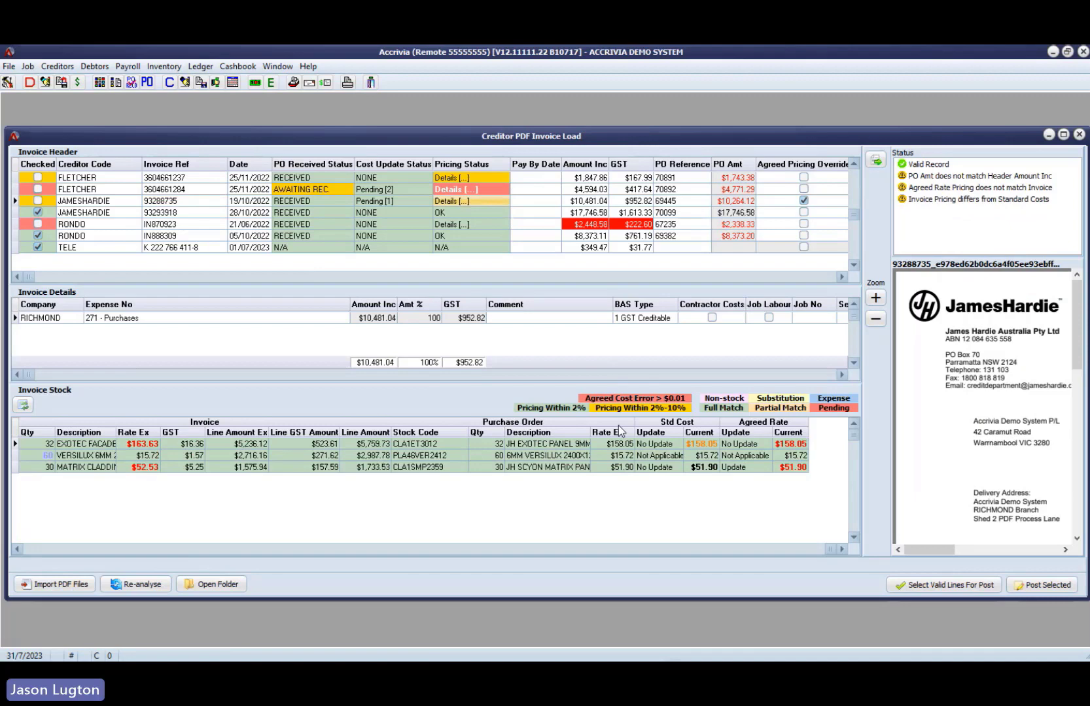
click(467, 201)
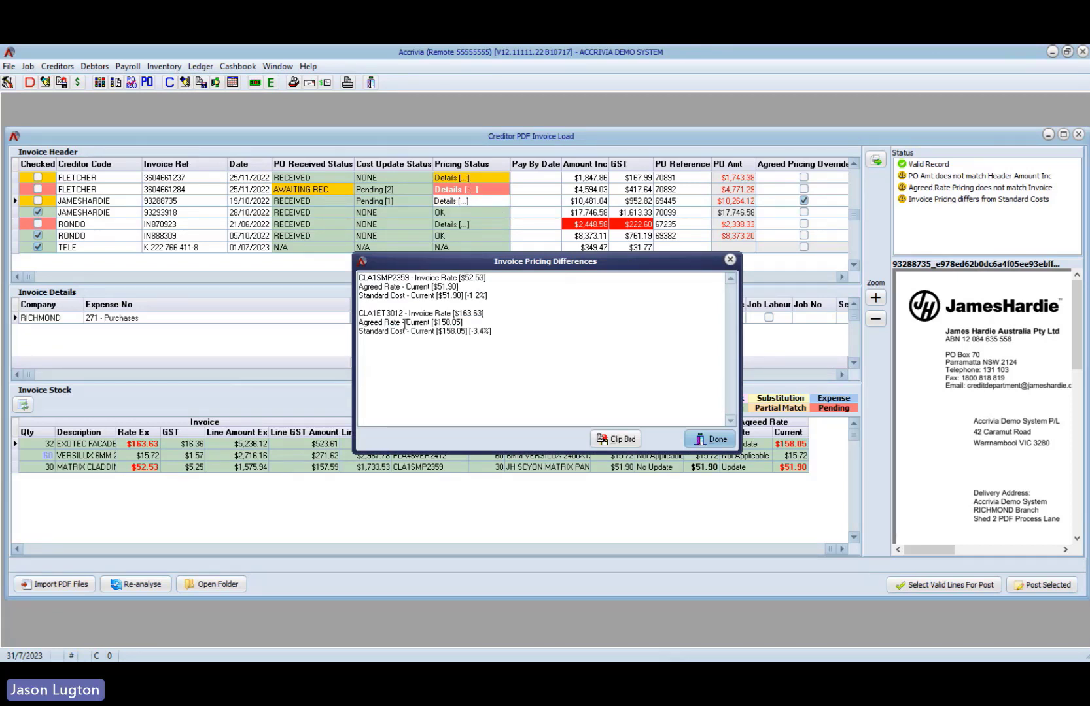
drag(487, 278, 431, 288)
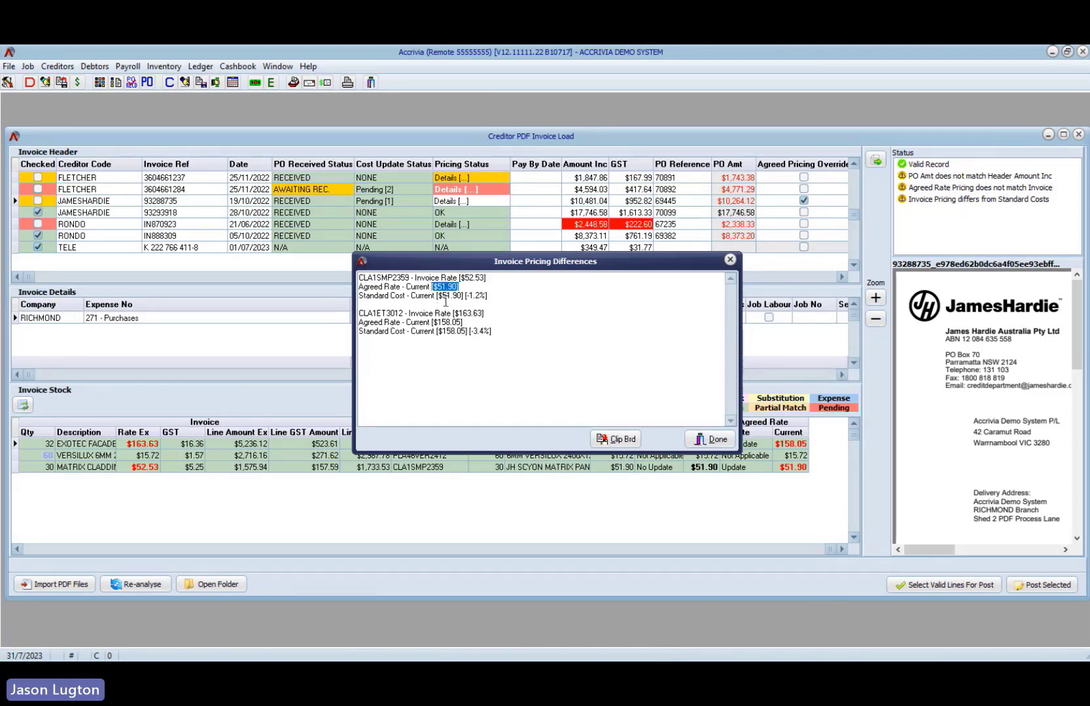
click(495, 296)
drag(484, 296, 435, 296)
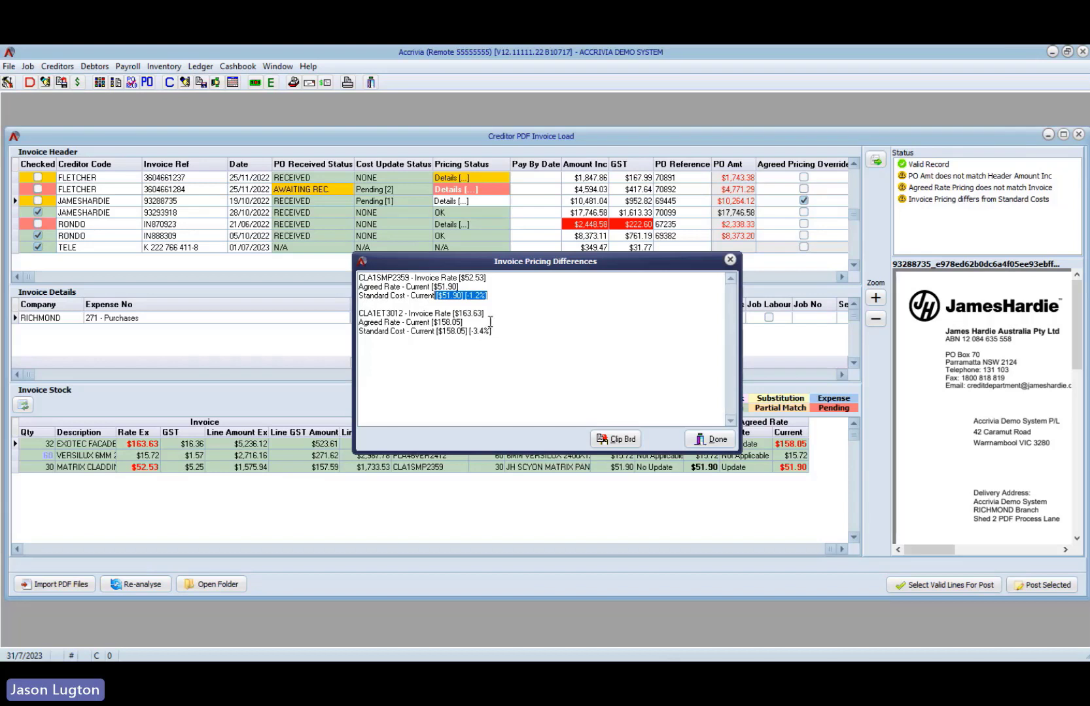
drag(491, 331, 467, 331)
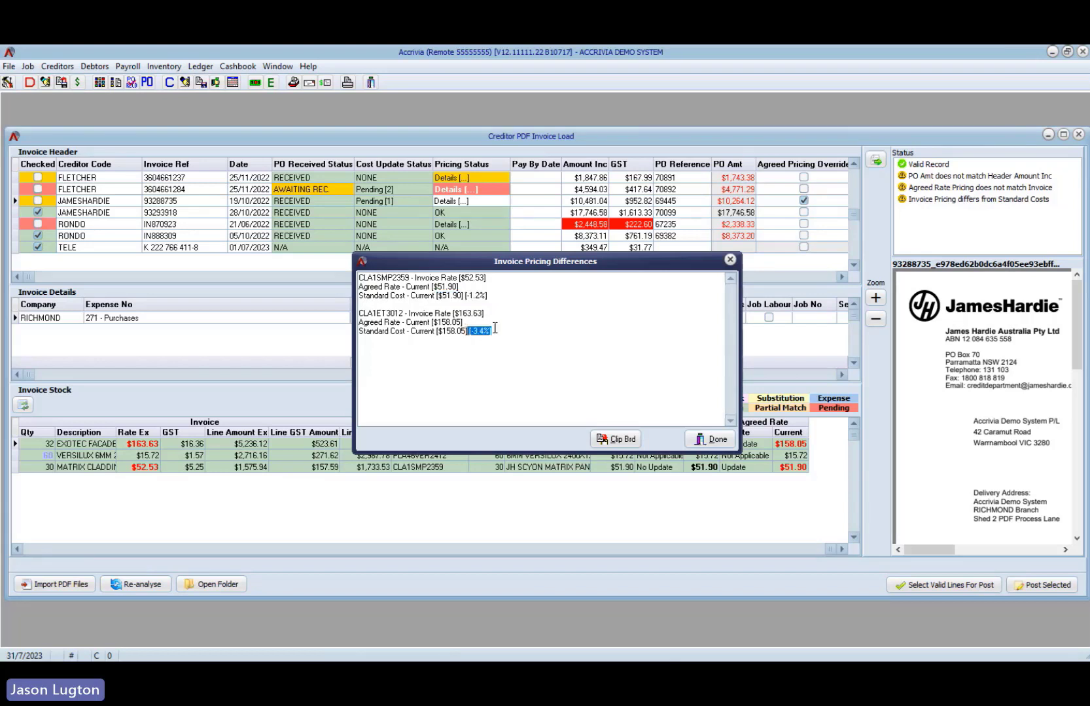
click(462, 322)
drag(462, 322, 396, 321)
drag(495, 314, 449, 314)
click(717, 442)
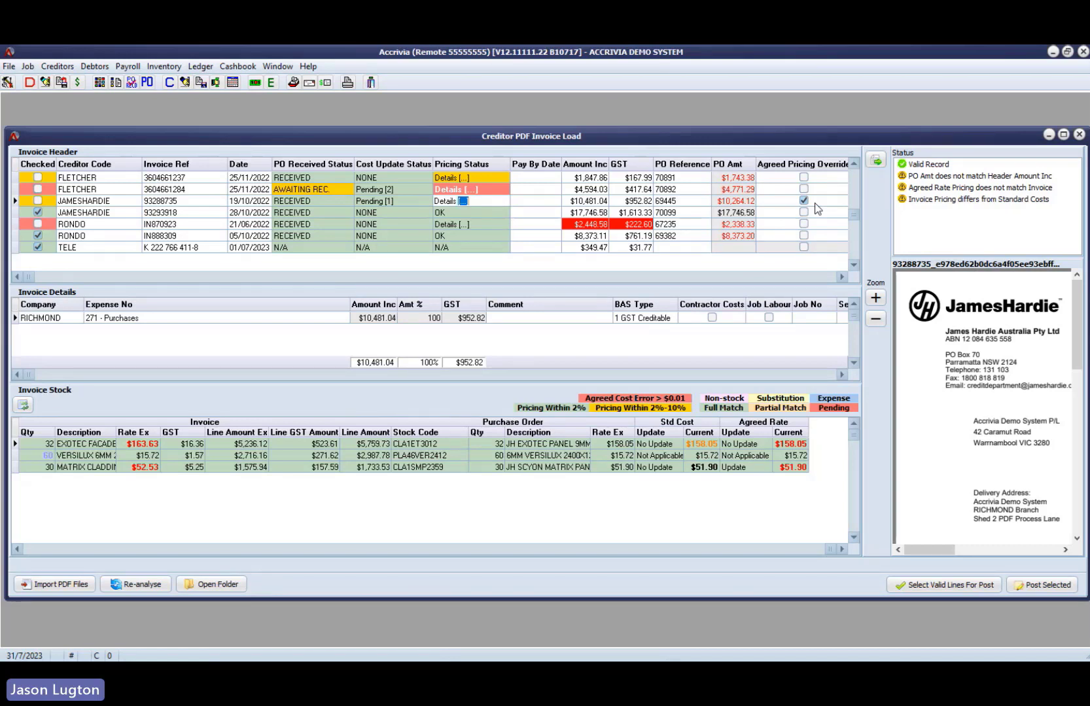
- Check the first James Hardie invoice's cost update status and the second Fletcher invoice's purchase order received status
click(405, 203)
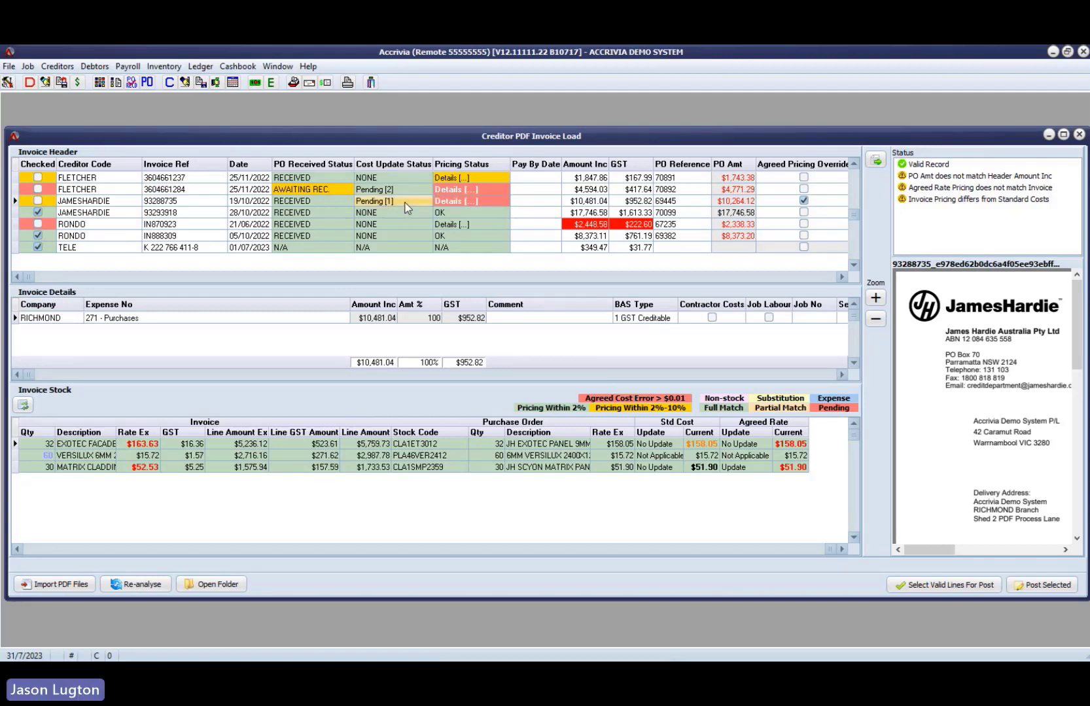
click(327, 189)
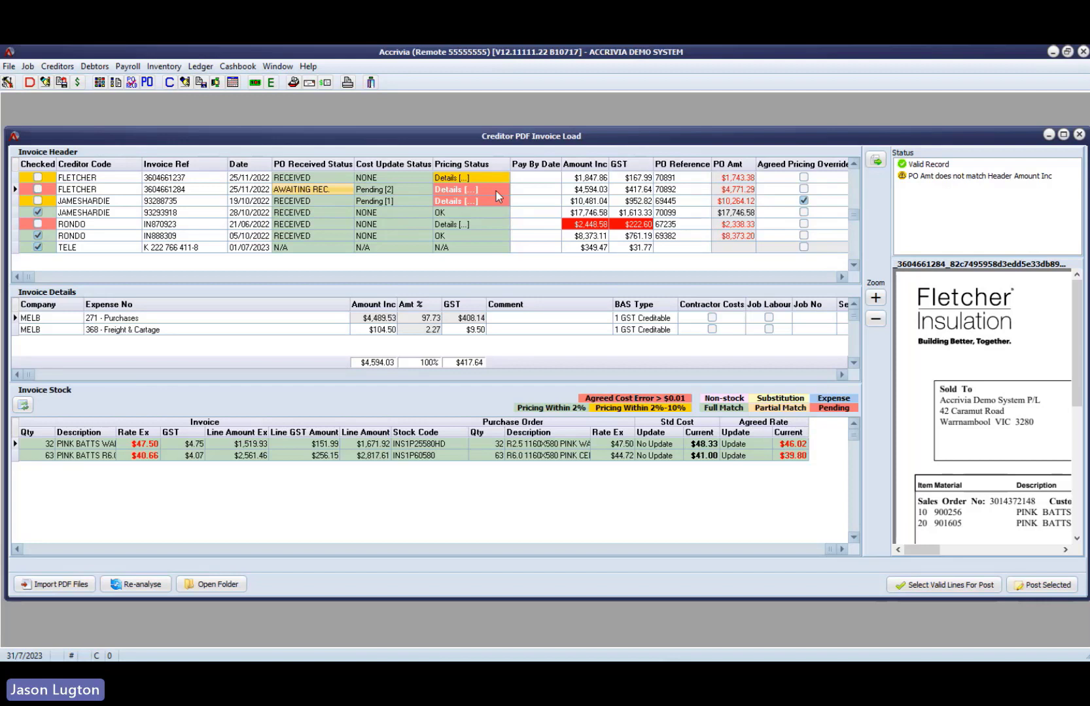
- View the purchase order for the second Fletcher invoice with its line quantities, then close it and return to that invoice
right_click(380, 189)
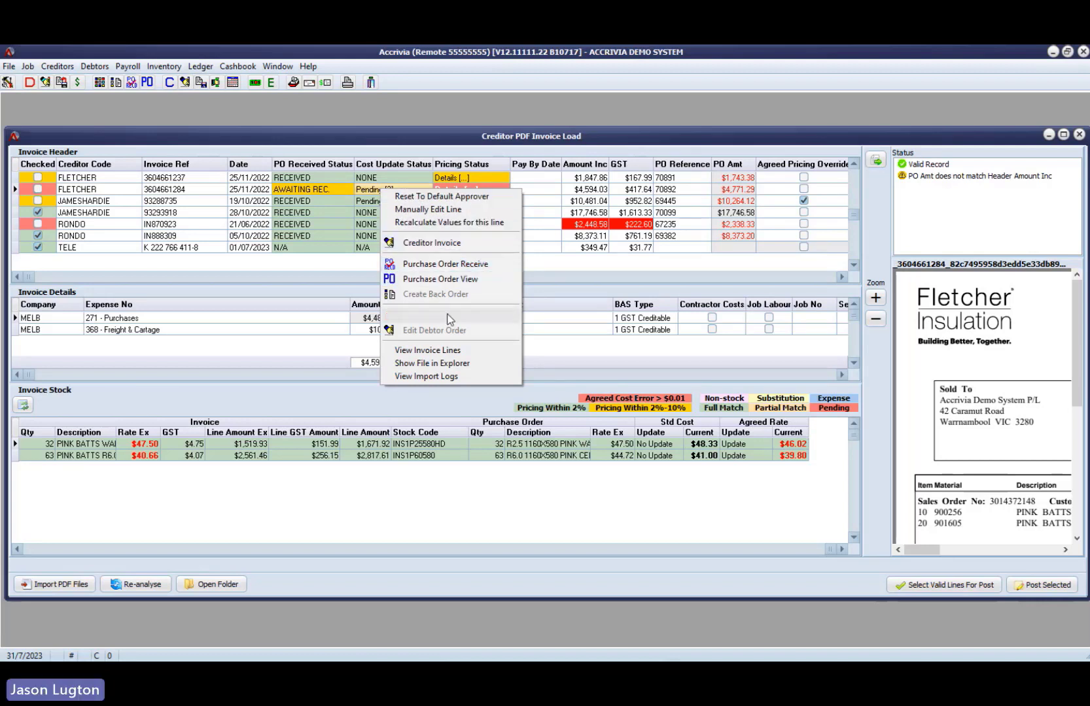
click(439, 280)
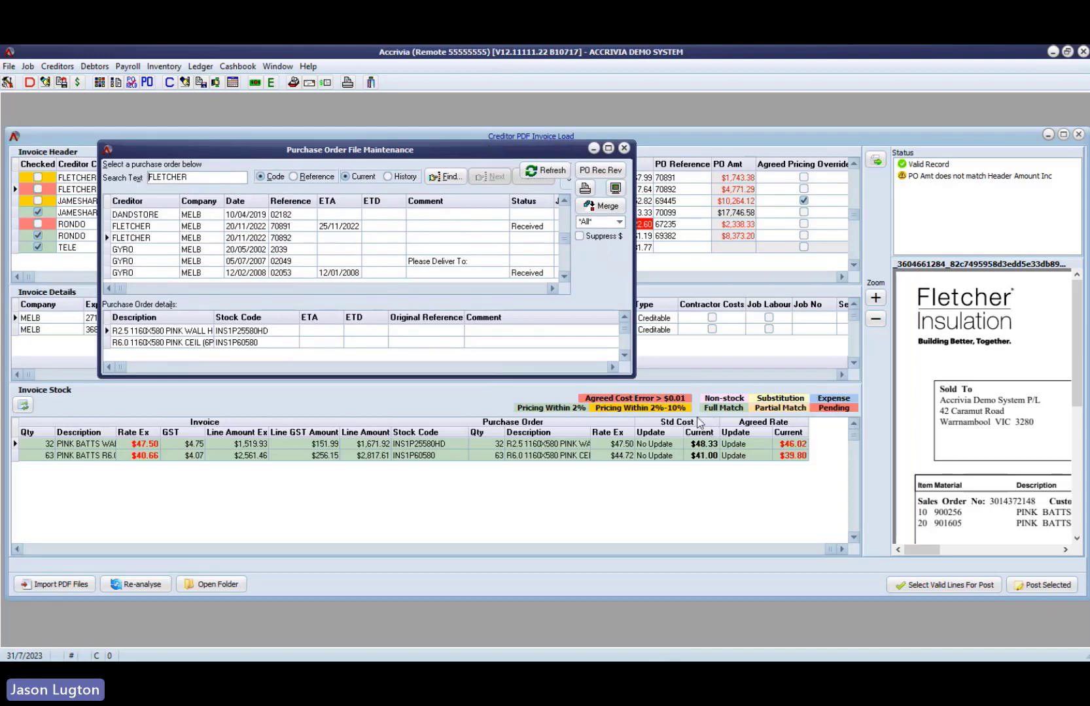
drag(634, 376, 938, 495)
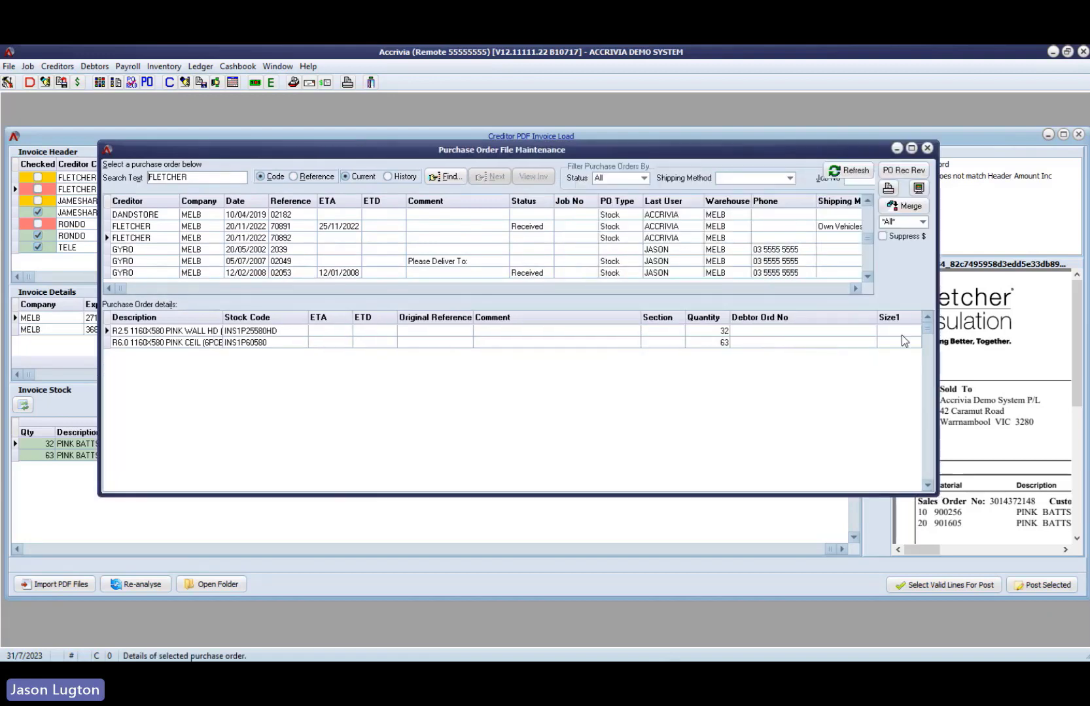
click(927, 149)
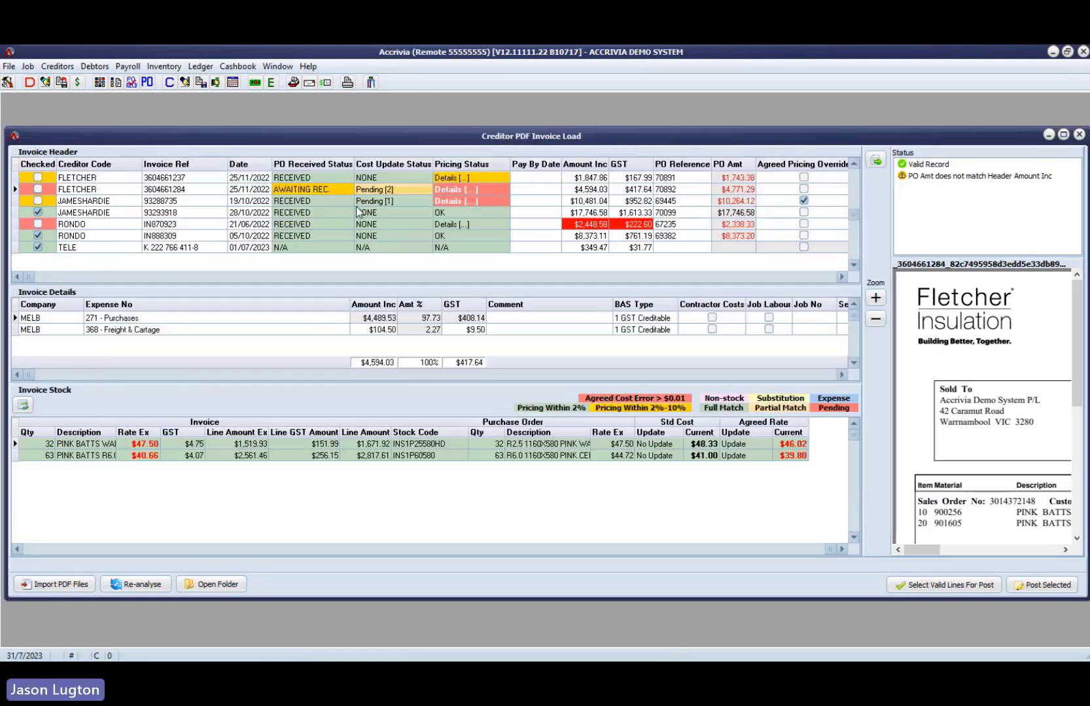
right_click(361, 224)
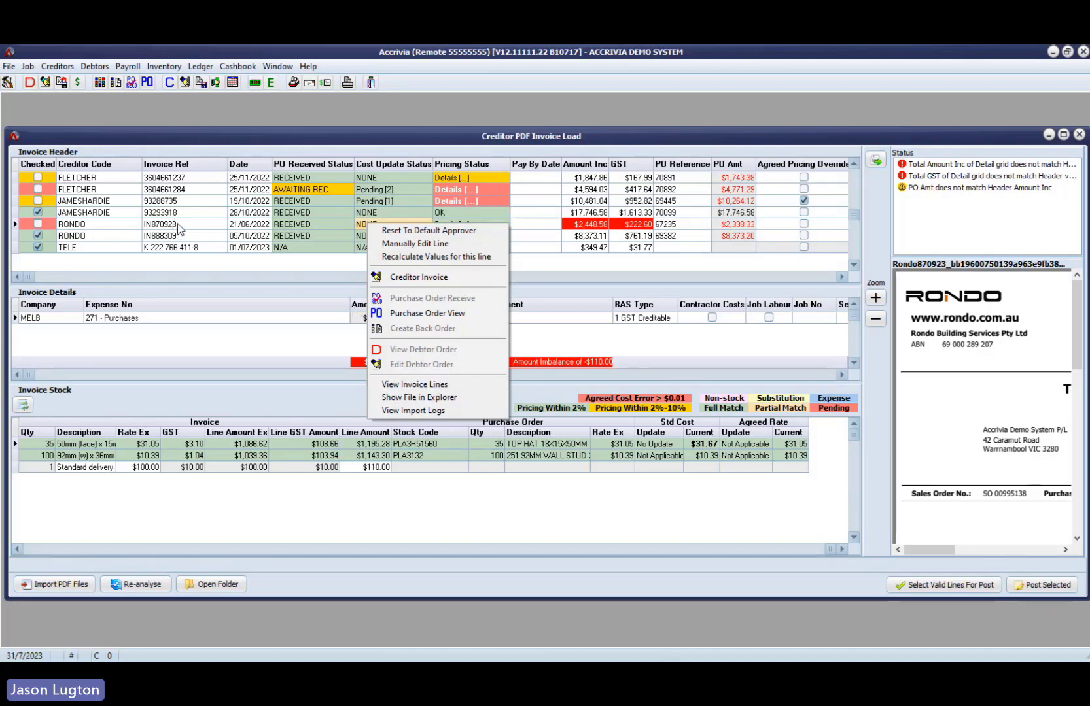
click(124, 190)
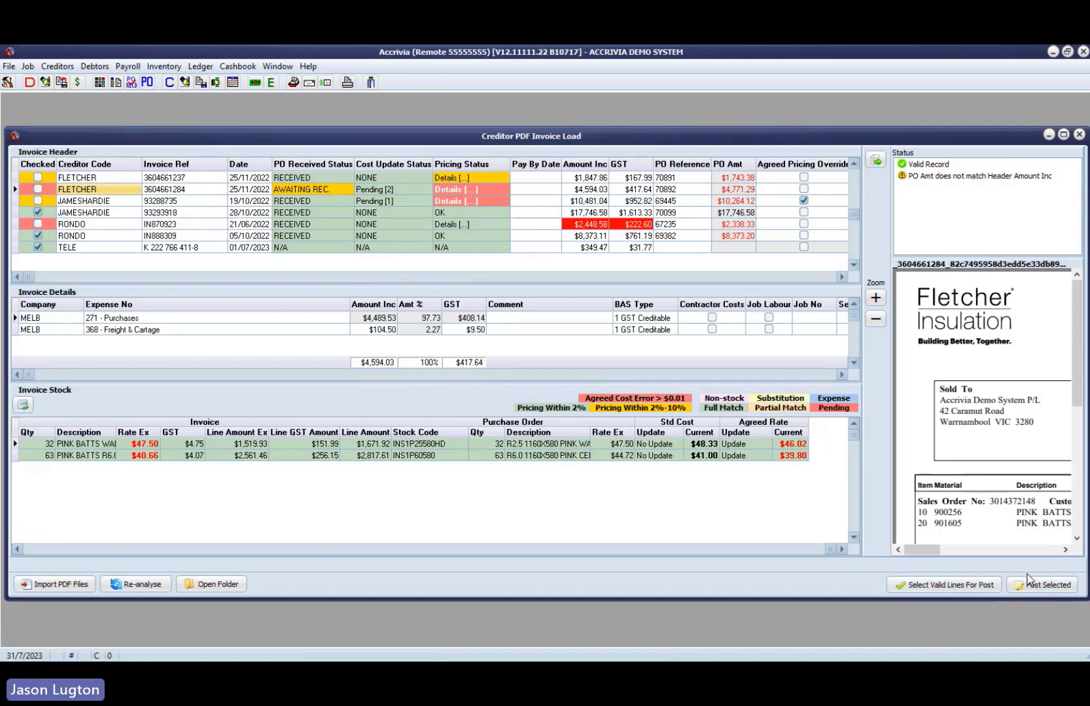
- Examine the first Rondo invoice's stock lines and purchase order matches, including the unmatched standard delivery charge
click(105, 224)
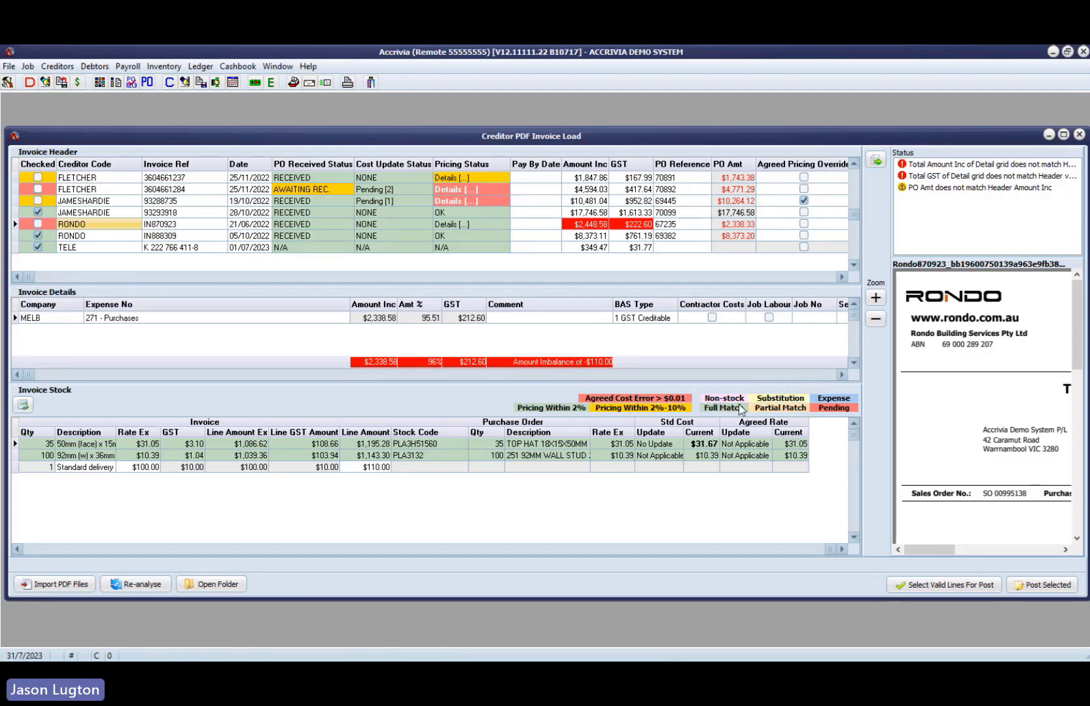
click(41, 550)
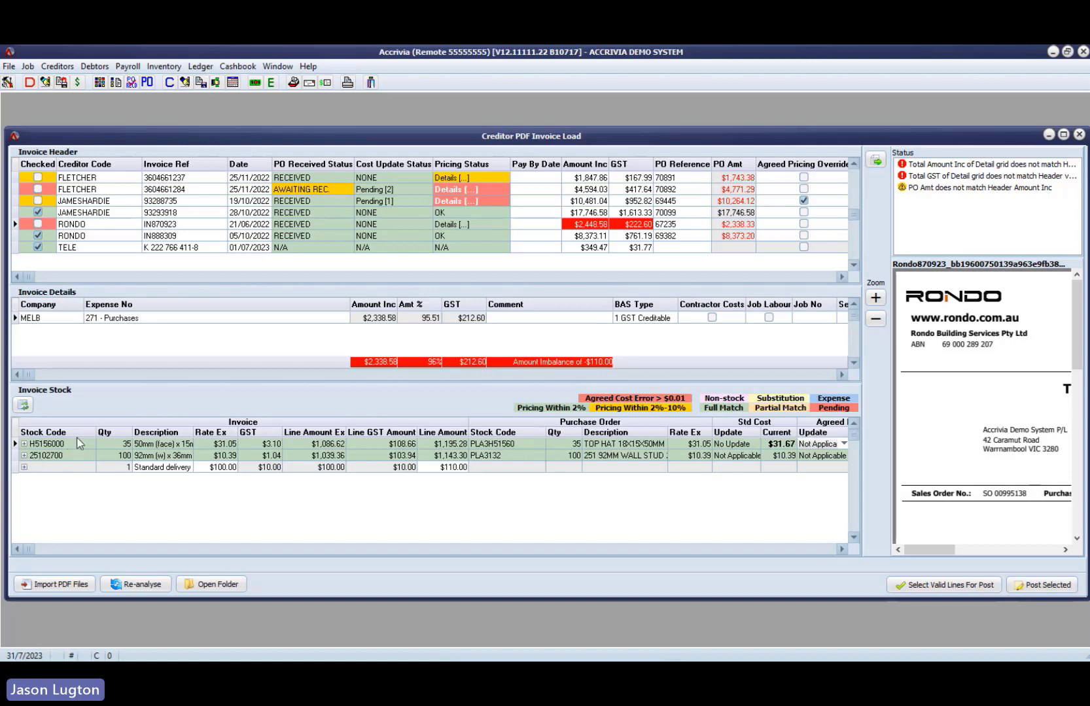
click(172, 473)
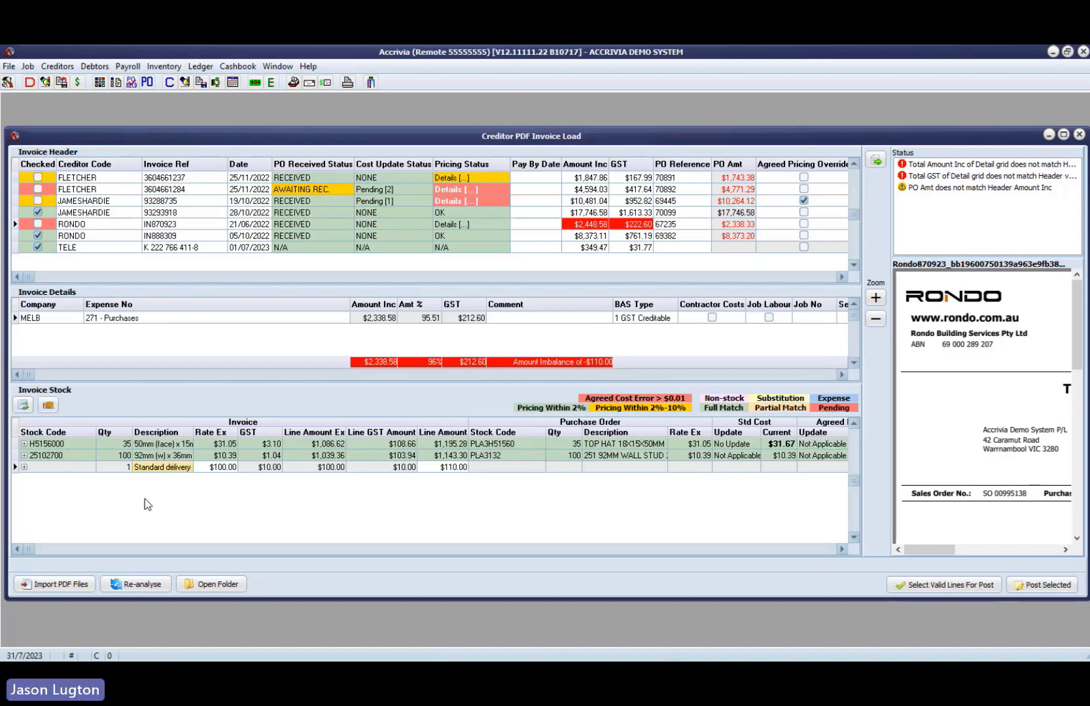
click(224, 470)
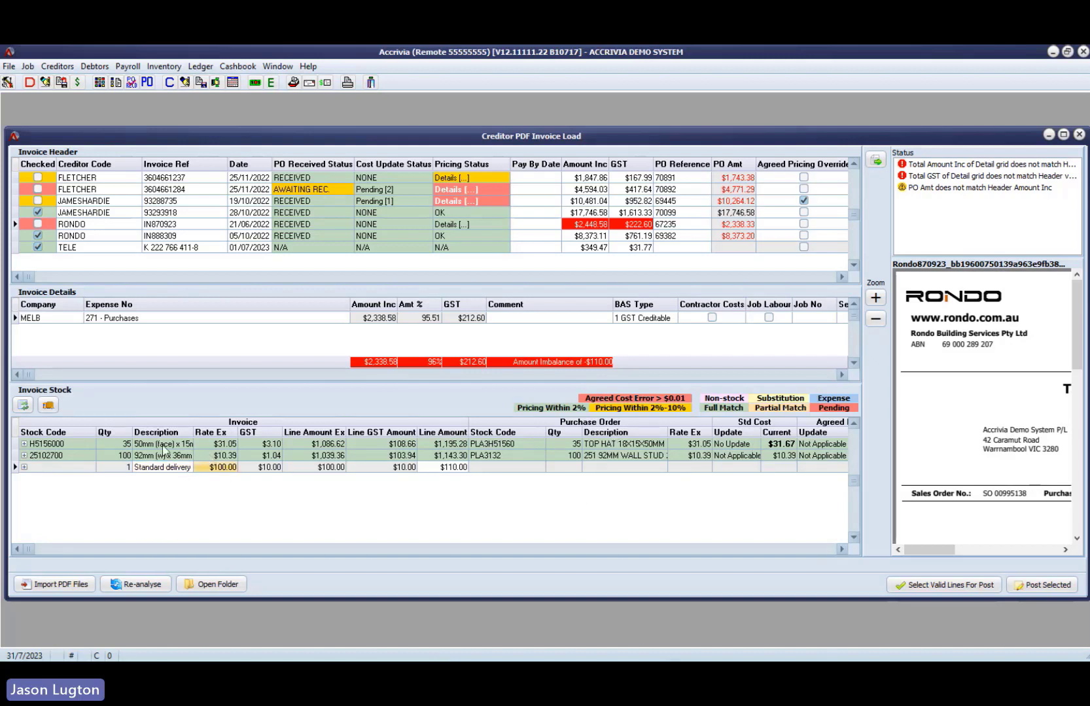
click(118, 444)
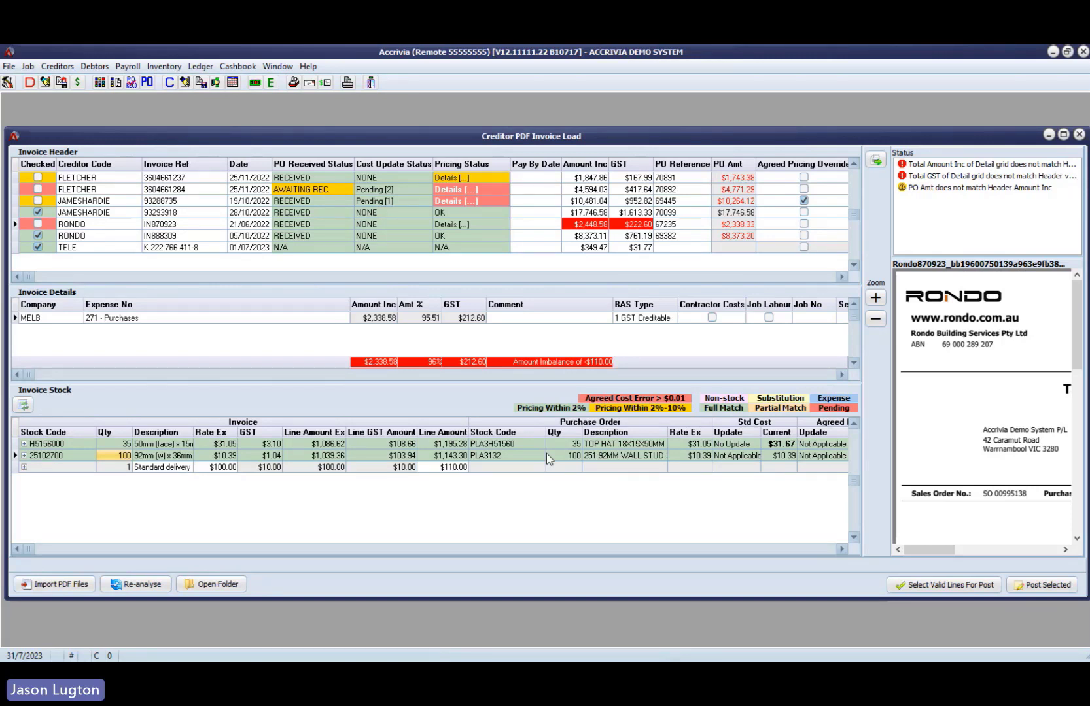
- View the first Rondo invoice's PDF in a separate window, check its item lines and totals, then close it
click(877, 161)
scroll(552, 334, down, 3)
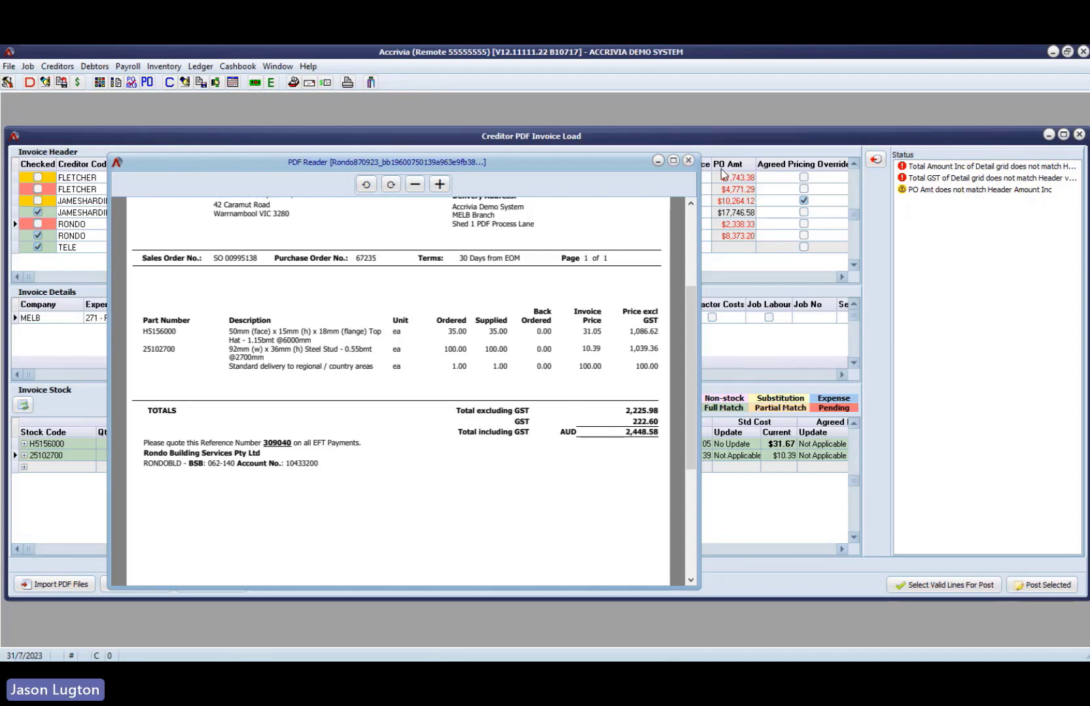
click(688, 160)
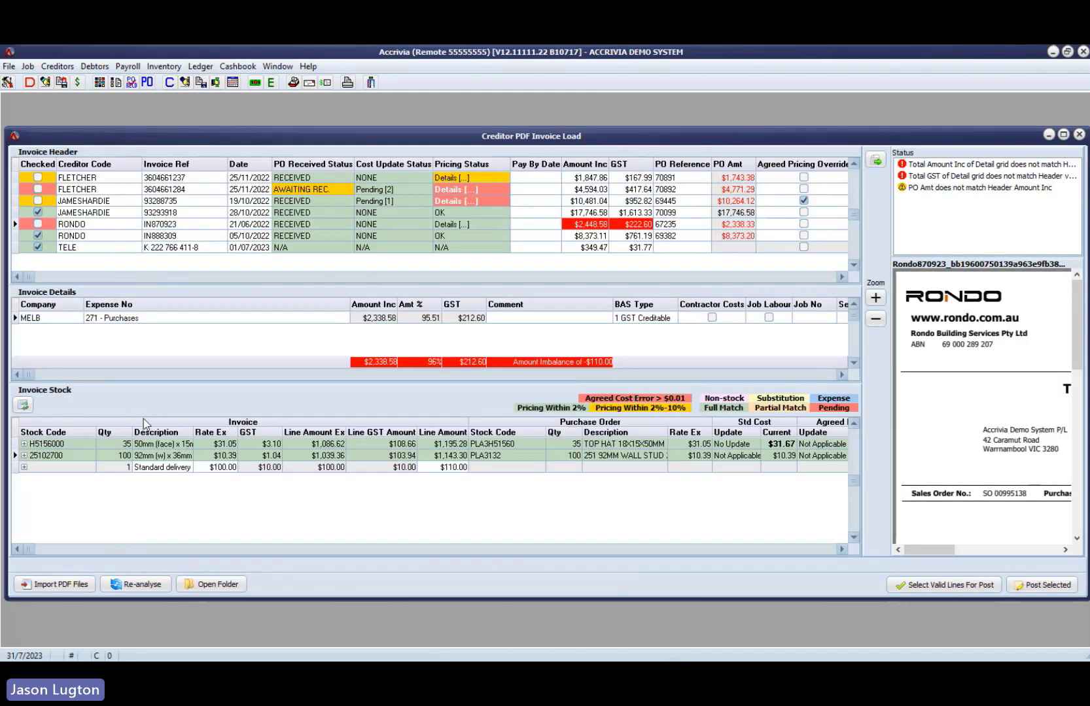
click(24, 467)
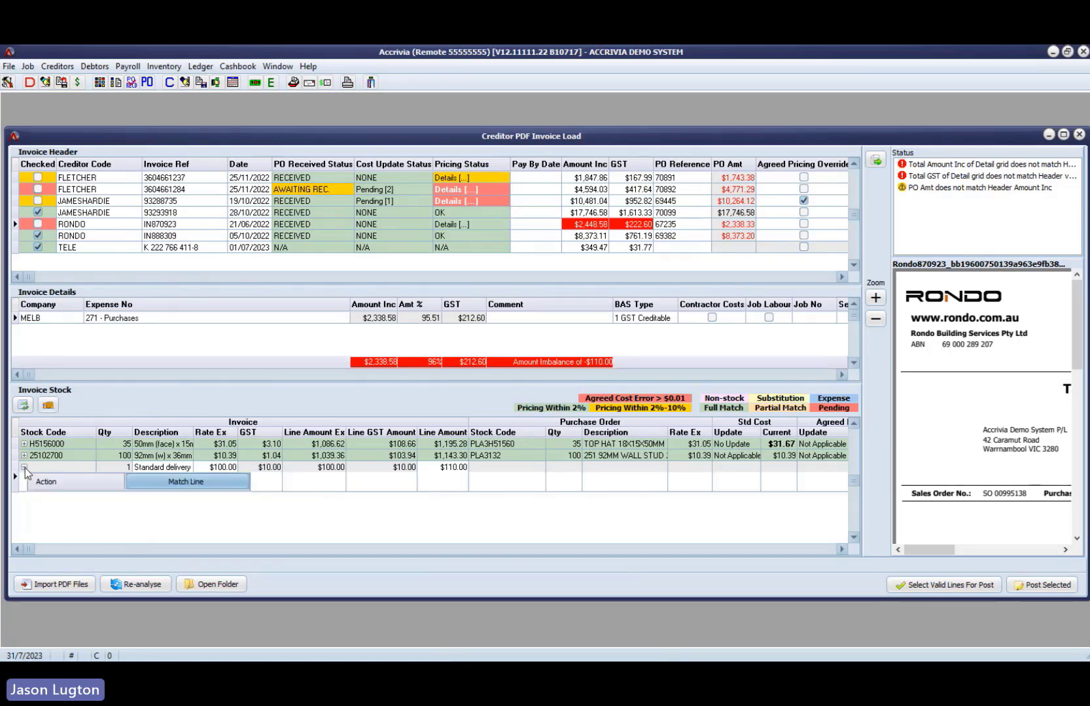
click(185, 482)
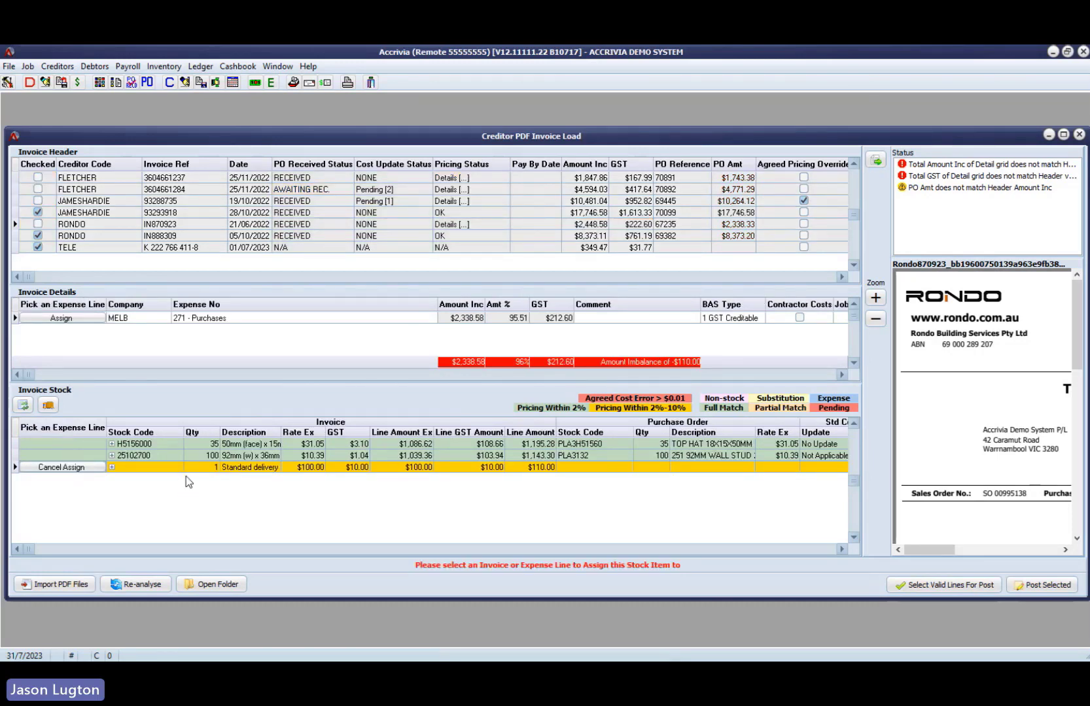
click(69, 468)
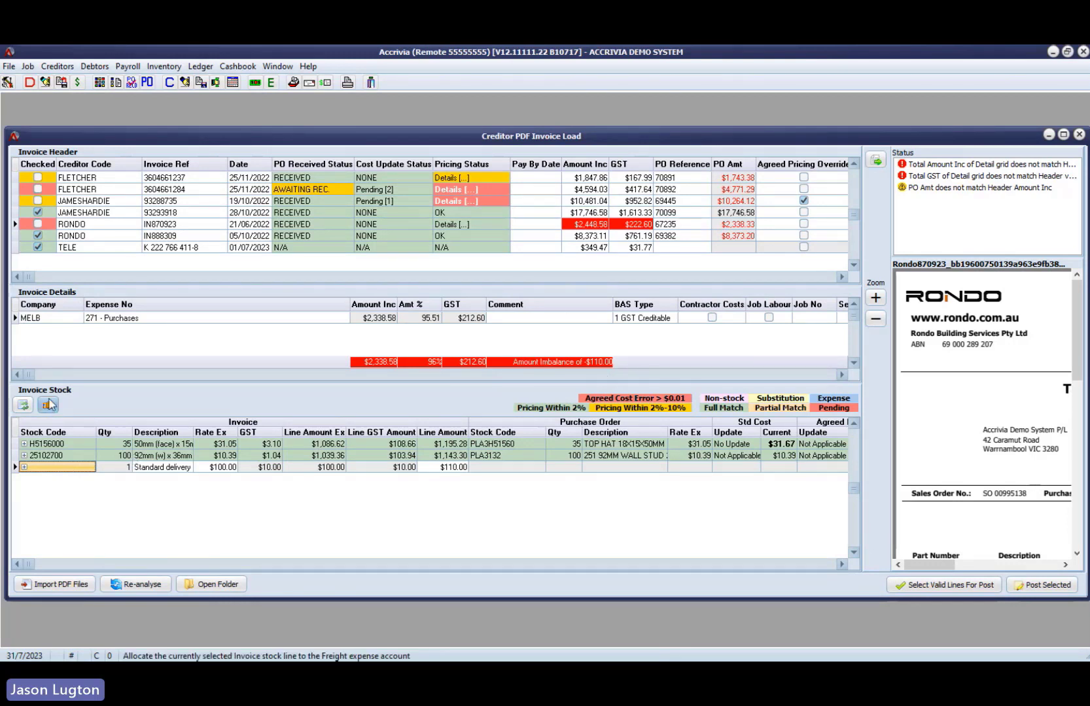
- Allocate the first Rondo invoice's standard delivery line to the Freight expense account
click(101, 458)
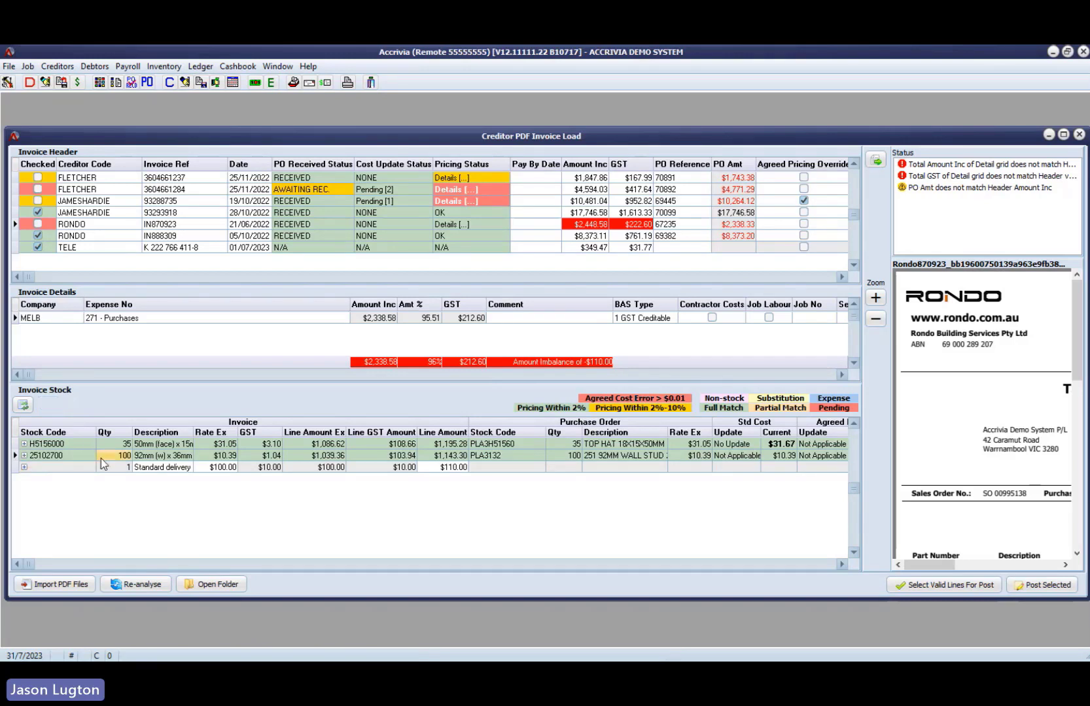
click(119, 468)
click(48, 405)
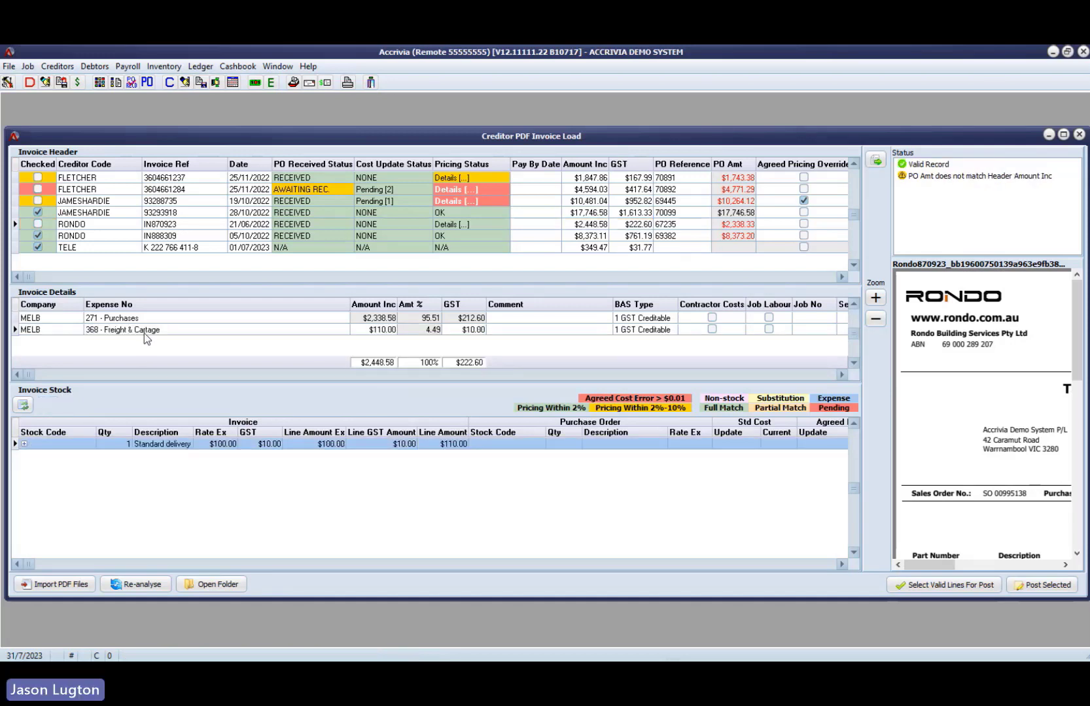
- Compare the stock items linked to the Rondo invoice's Purchases and Freight & Cartage expense lines
click(144, 330)
click(53, 331)
click(131, 318)
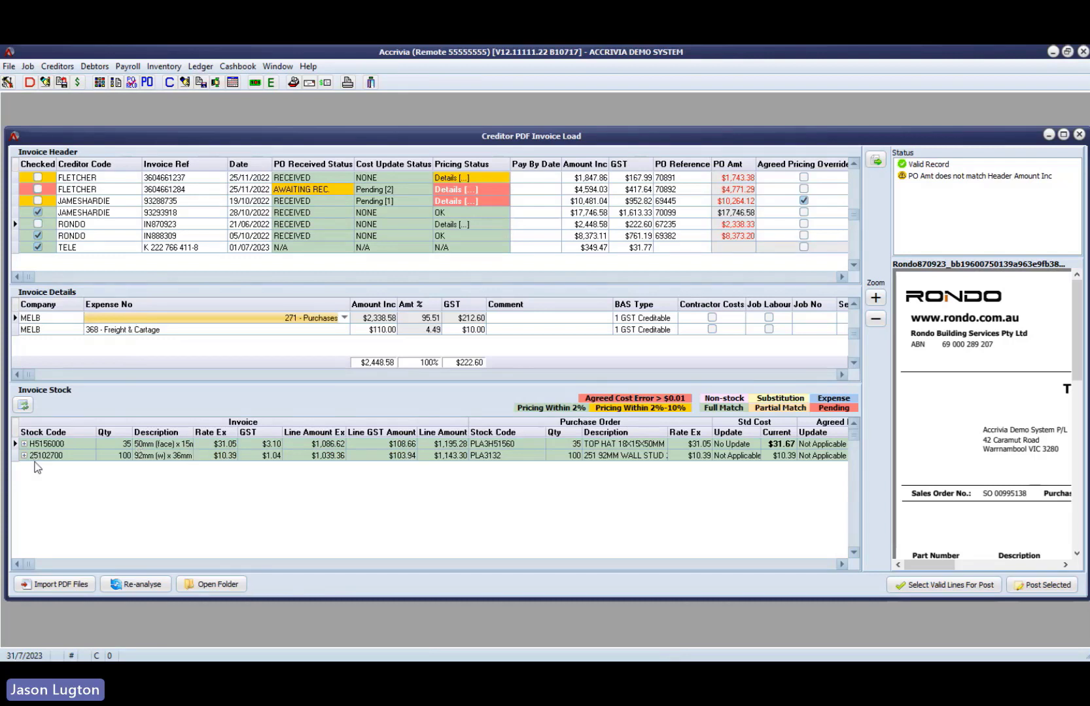
click(56, 329)
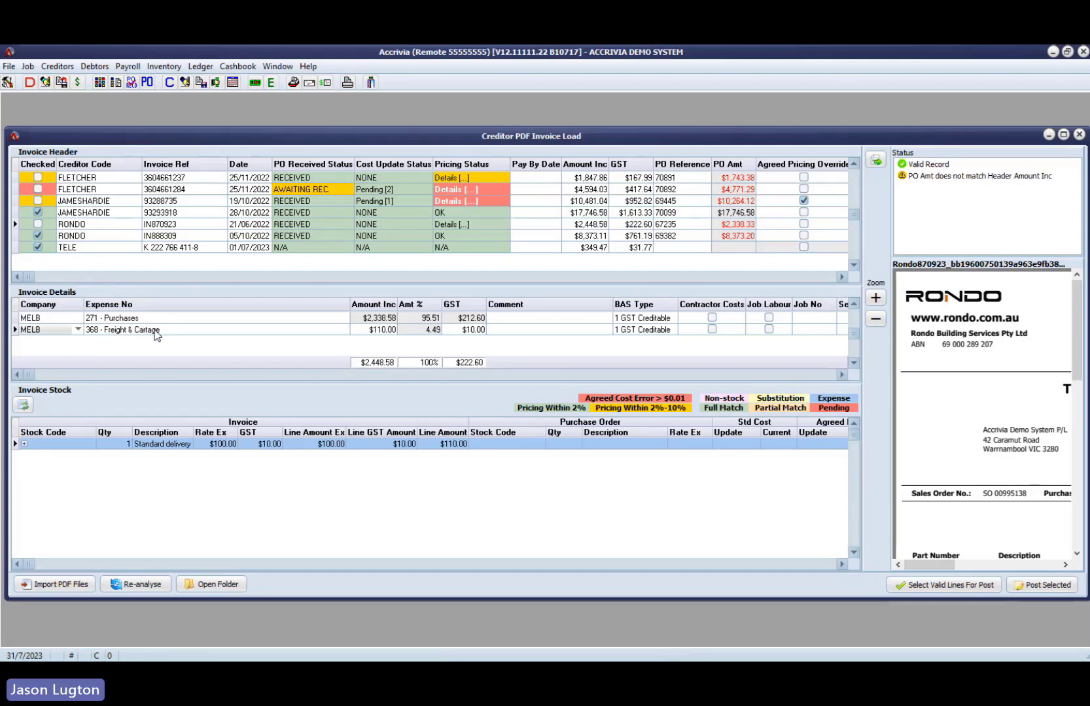
click(302, 331)
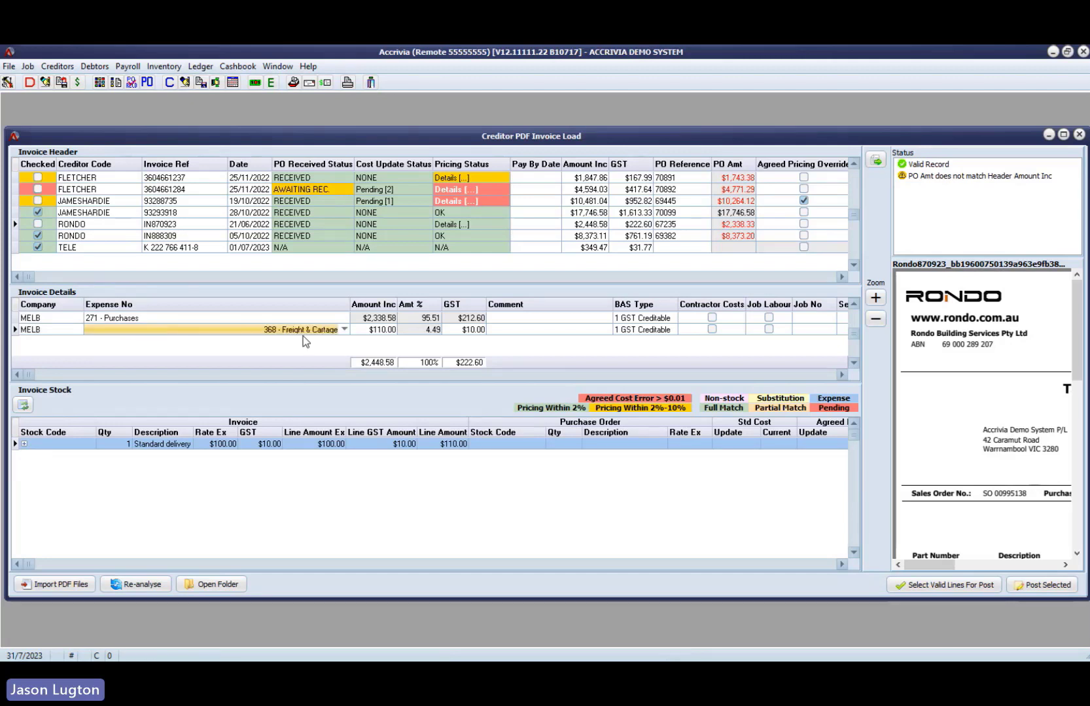
click(671, 445)
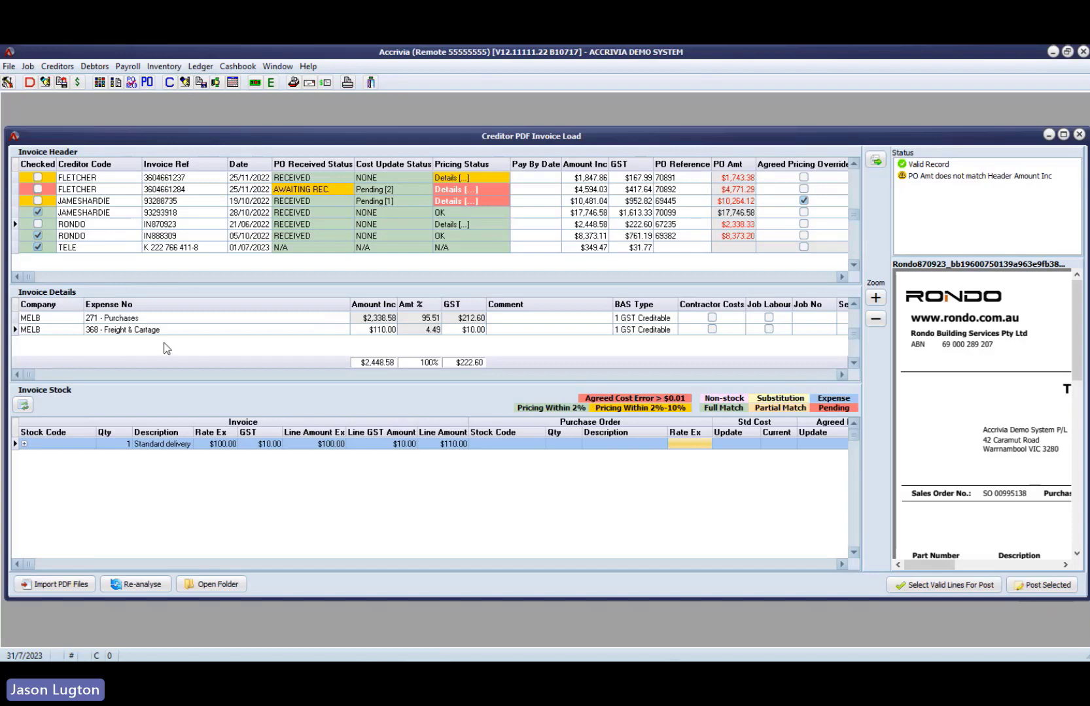
- Mark the first Rondo invoice as checked so it is included for posting
click(108, 227)
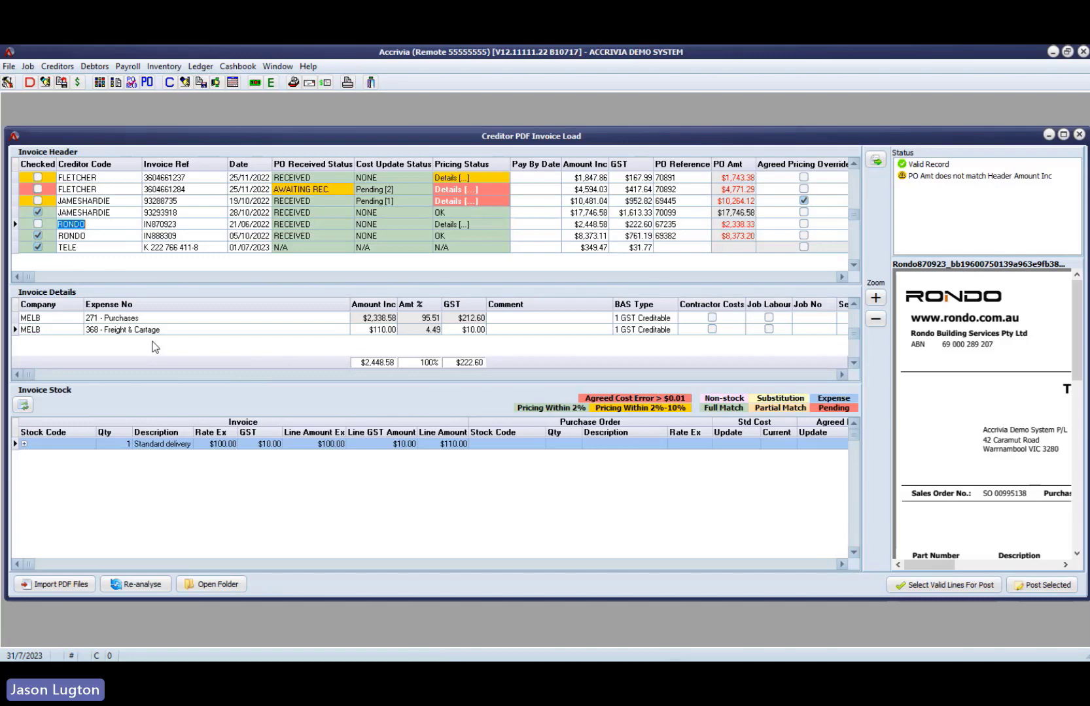
click(97, 214)
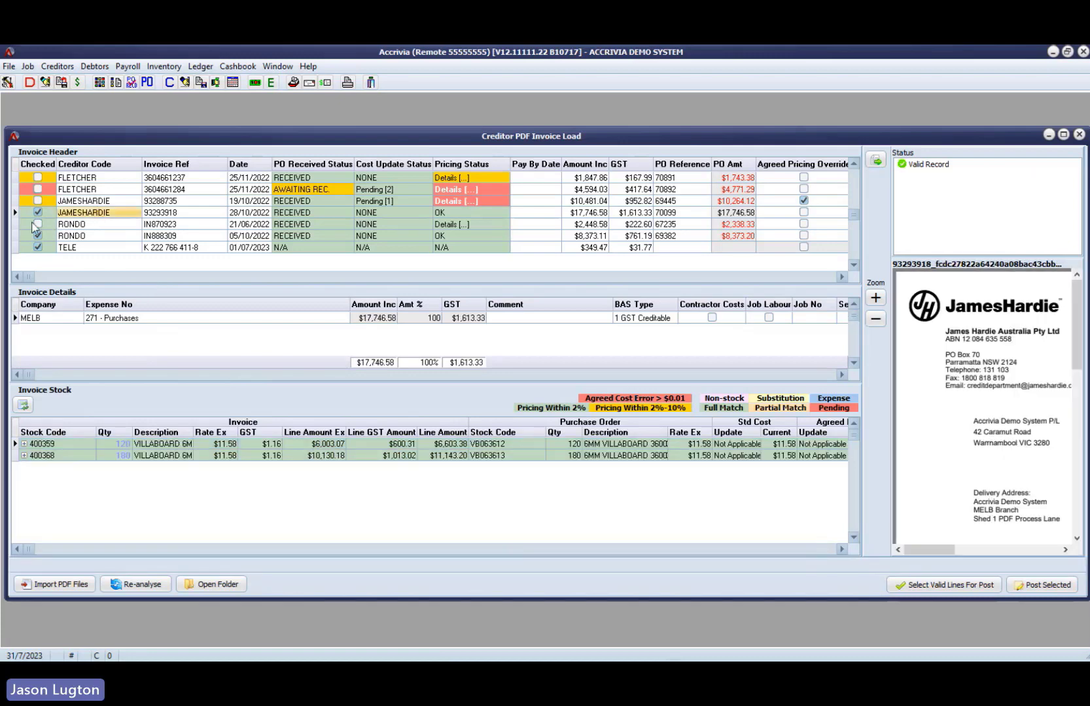
click(36, 225)
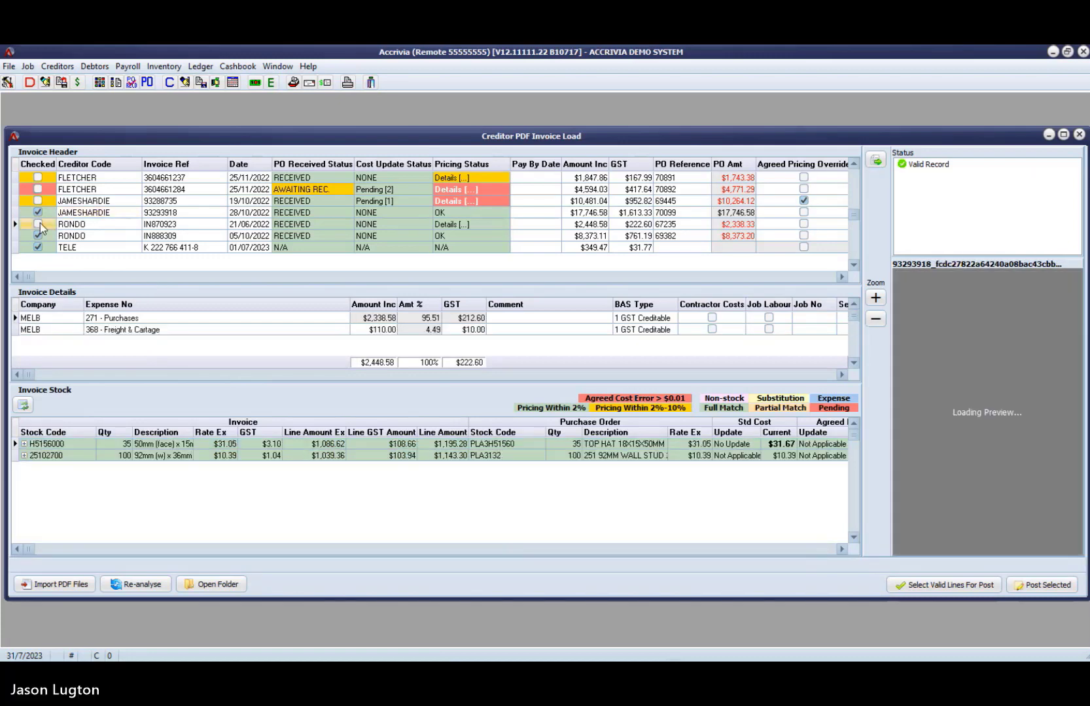
- Review the first James Hardie invoice's agreed pricing override alongside its standard costs and agreed rates
click(88, 201)
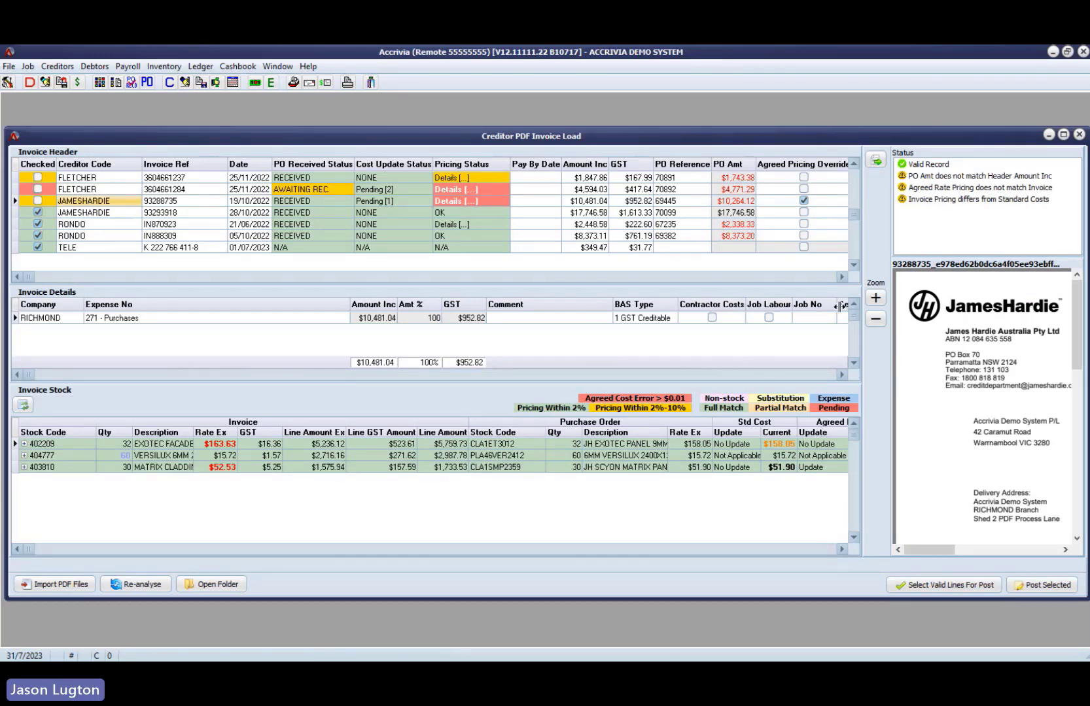
click(810, 201)
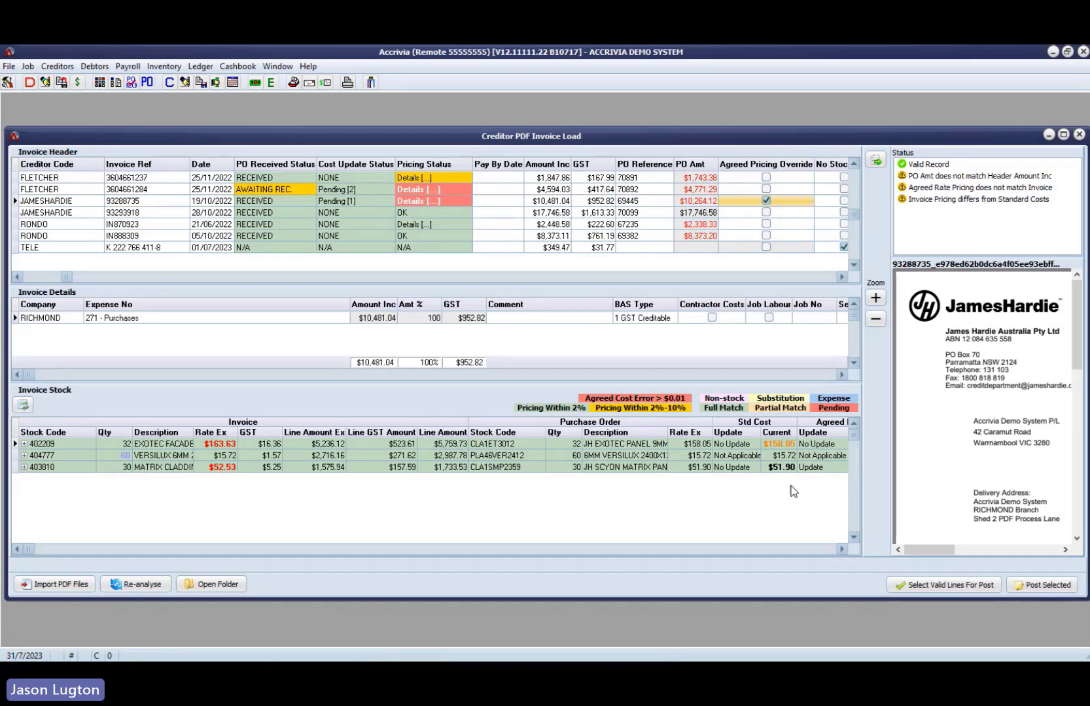
click(791, 551)
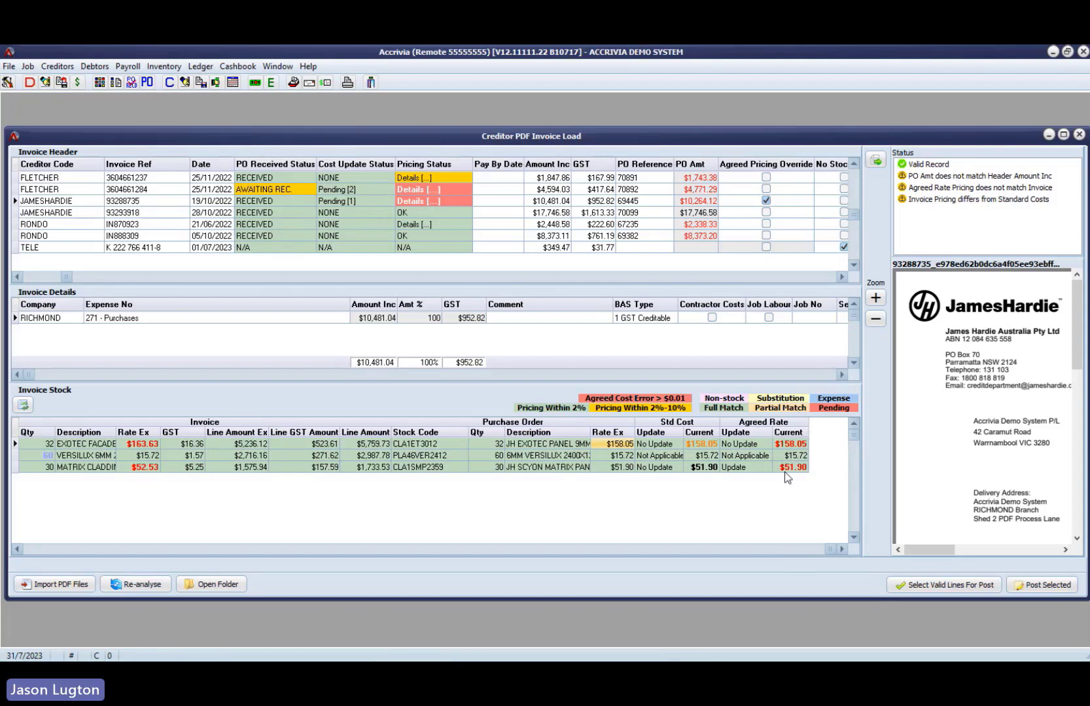
click(765, 200)
- View the Inventory load options for importing supplier stock lines, then return to the James Hardie stock items
click(164, 66)
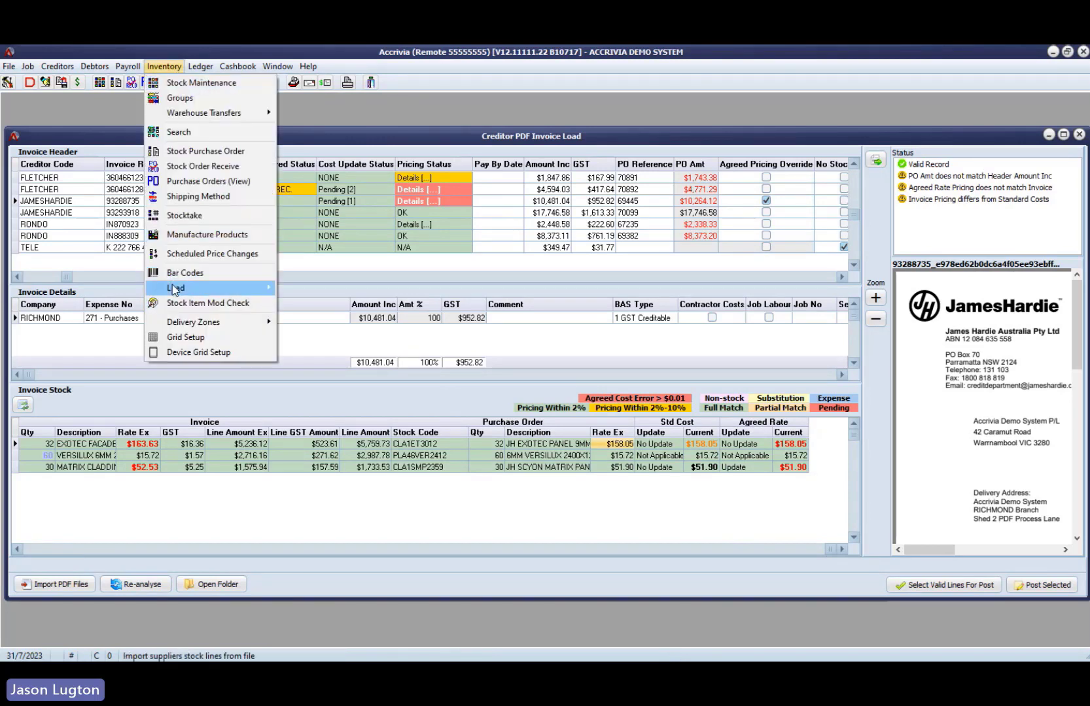
mouse_move(174, 290)
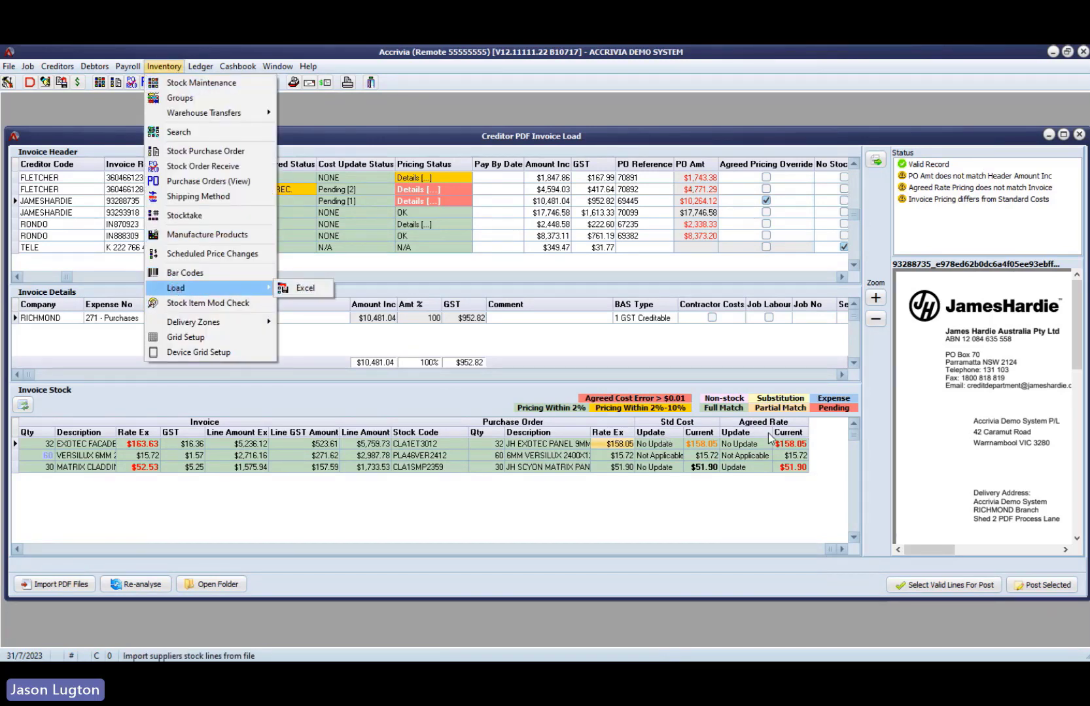
click(486, 455)
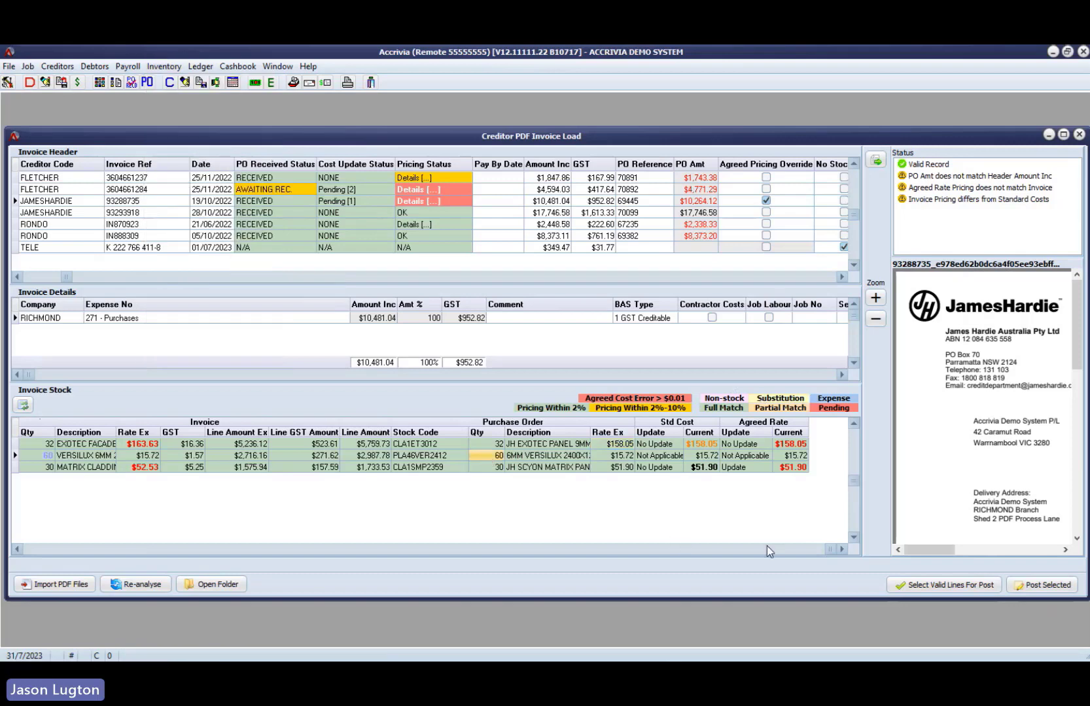
- Return to the second Fletcher invoice and inspect its checked, purchase order and pricing statuses with its stock lines
click(72, 549)
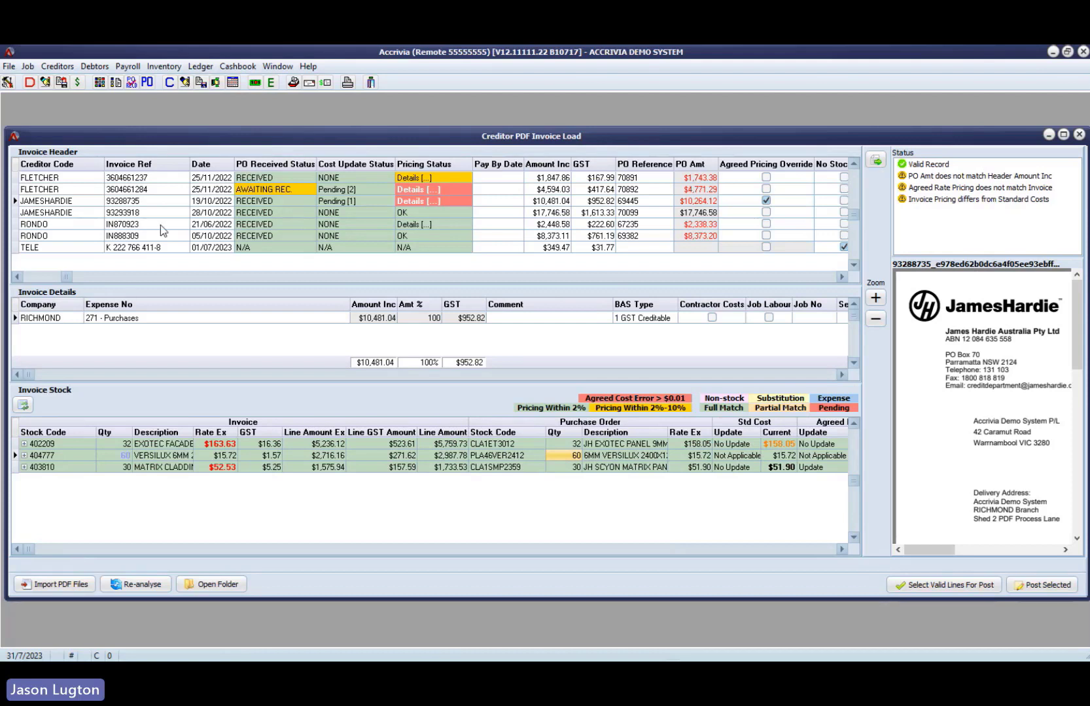
click(80, 191)
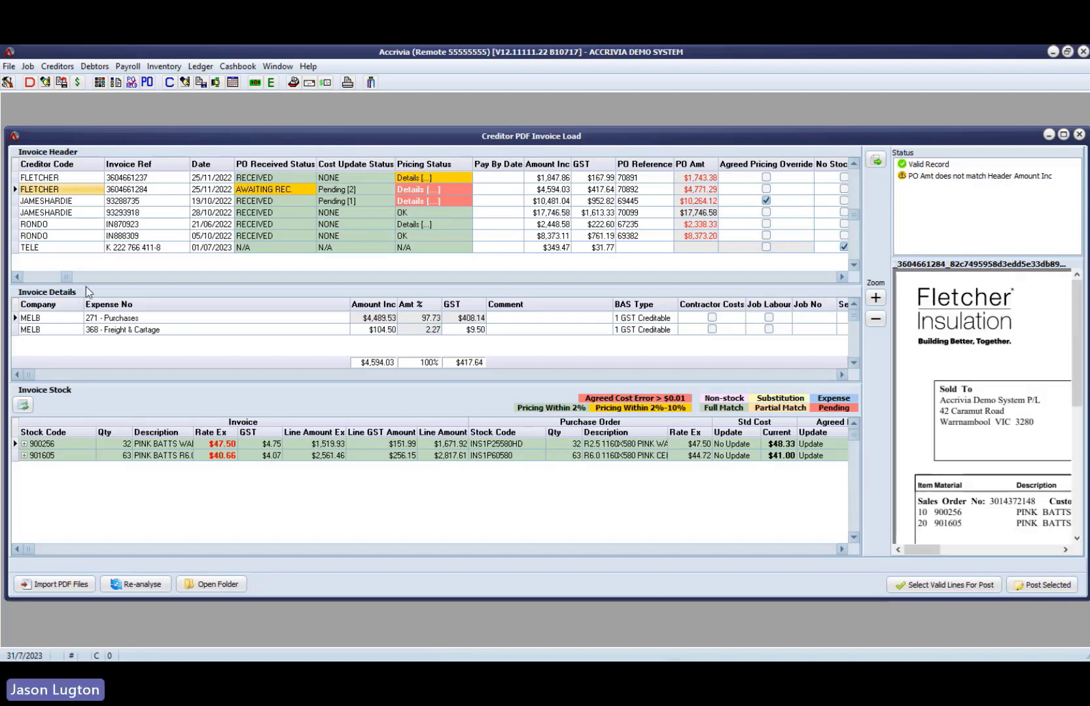
click(53, 277)
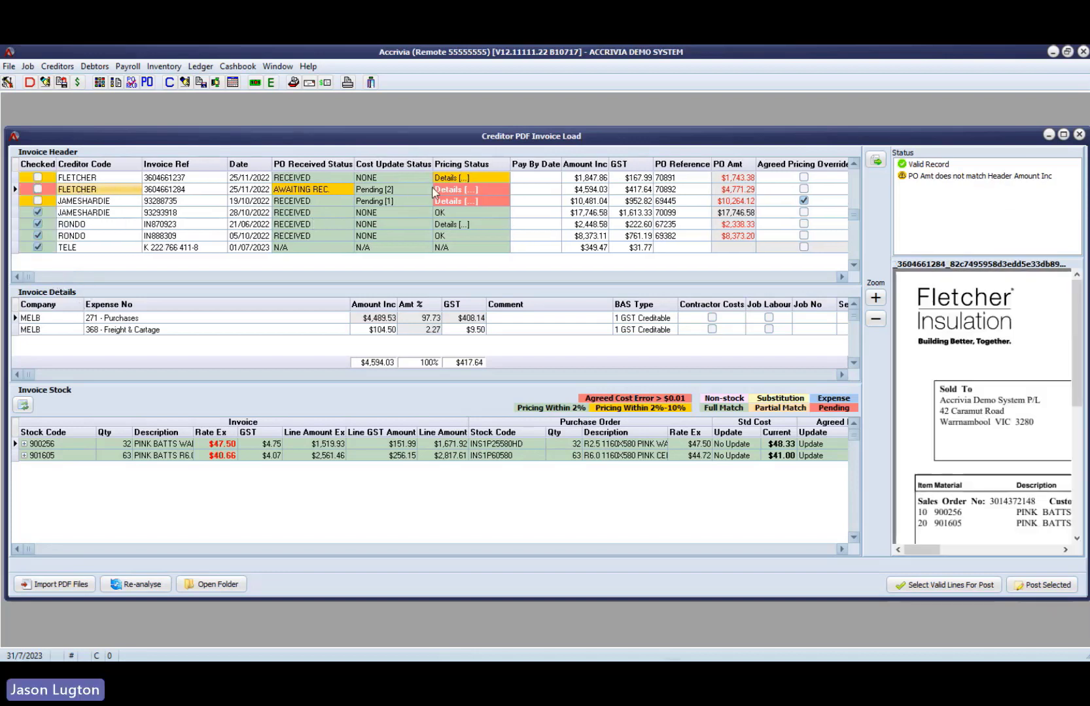
- View the actions available for the second Fletcher invoice, then return to the first Fletcher invoice
right_click(410, 188)
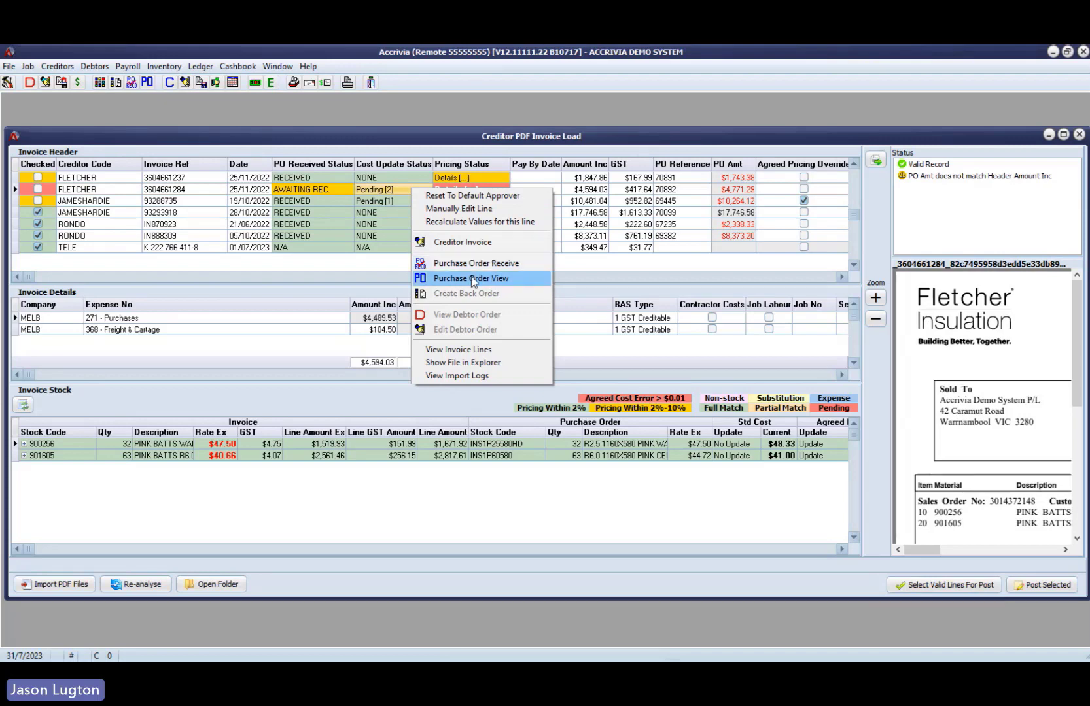
click(122, 178)
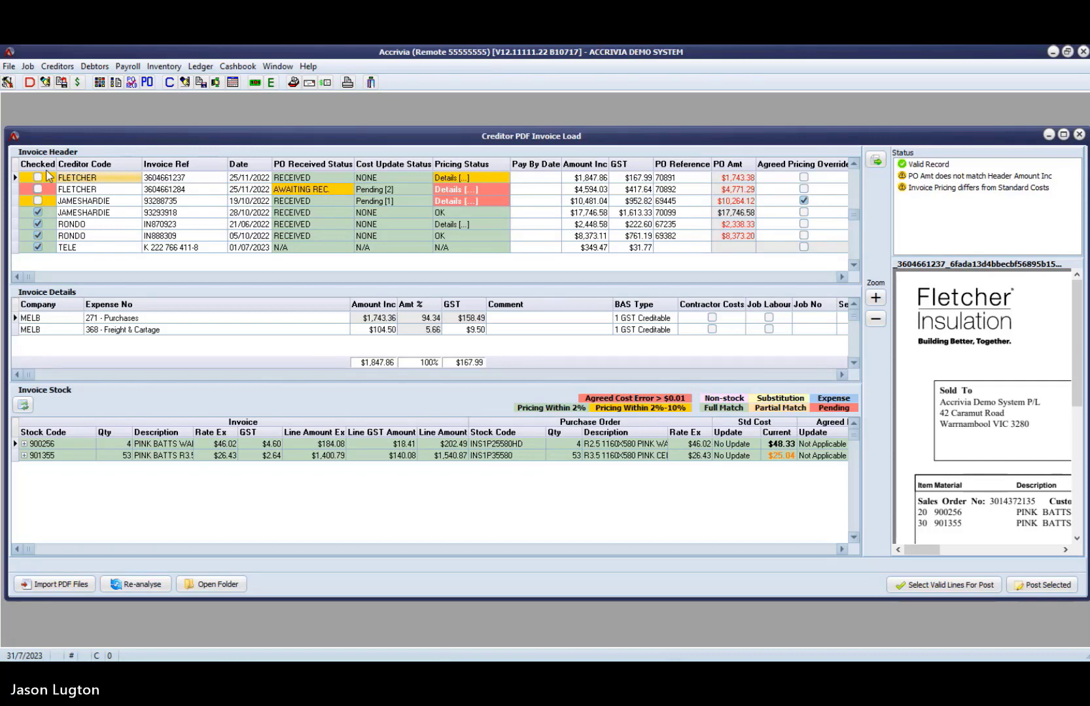
- Exclude the Rondo invoice dated 21/06/2022 from posting, then post the remaining checked invoices and close the posting results
click(39, 225)
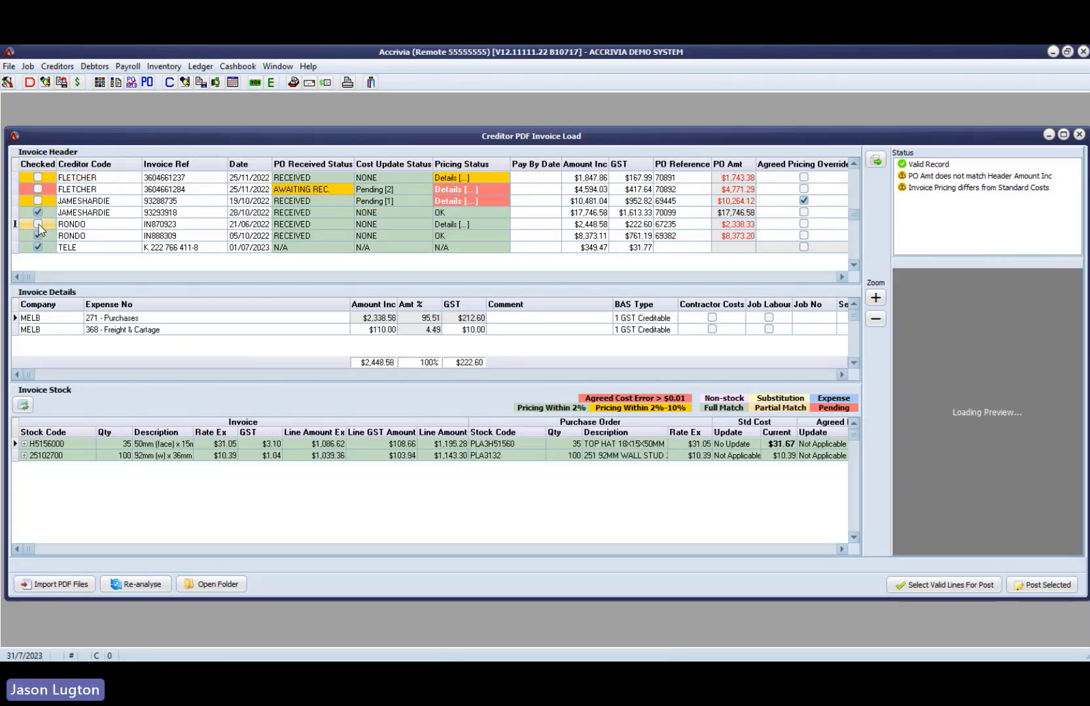
click(77, 216)
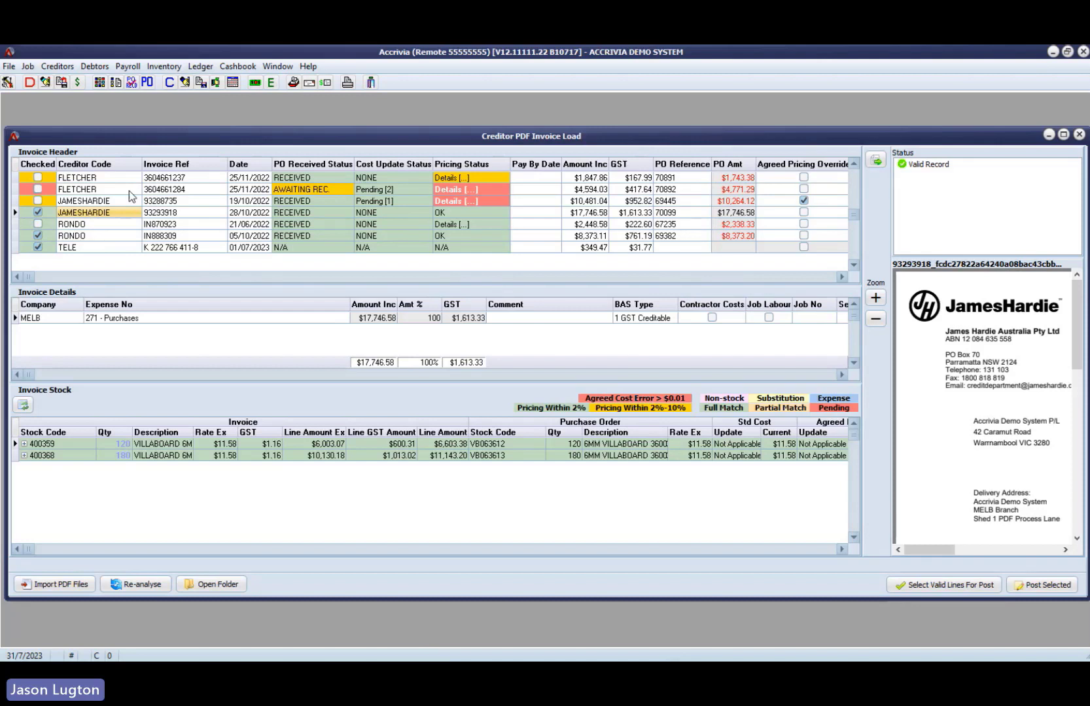
click(1057, 590)
drag(633, 309, 350, 280)
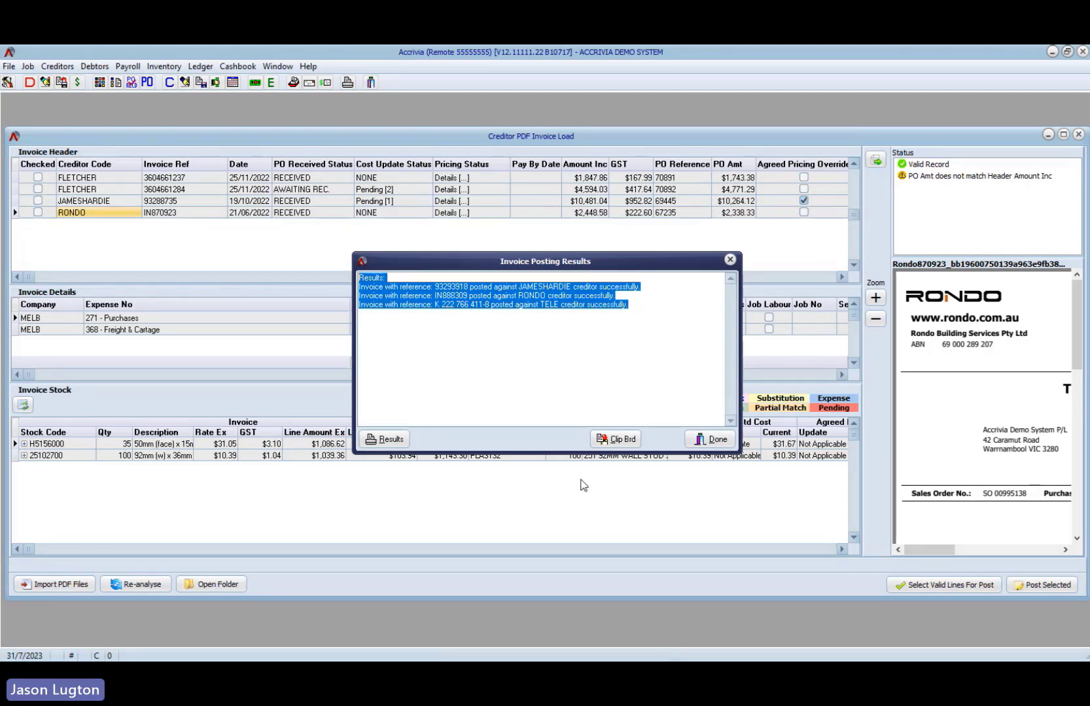
click(716, 441)
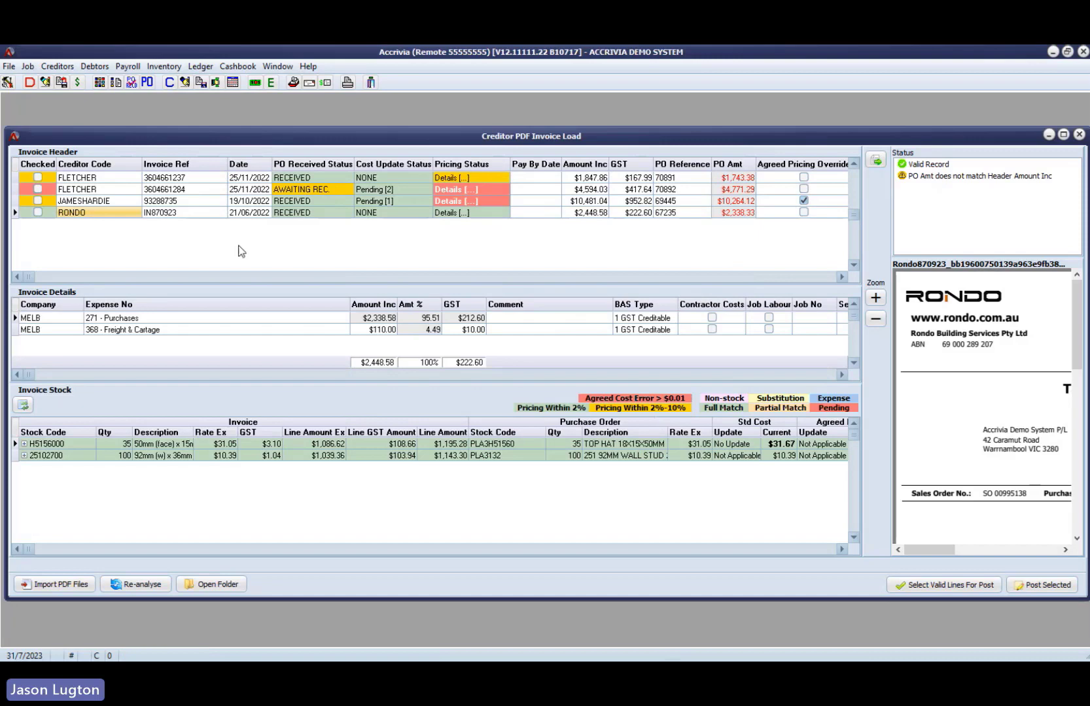
- Look up creditor RONDO in Creditor File Maintenance and display its posted transactions
click(169, 82)
text(R)
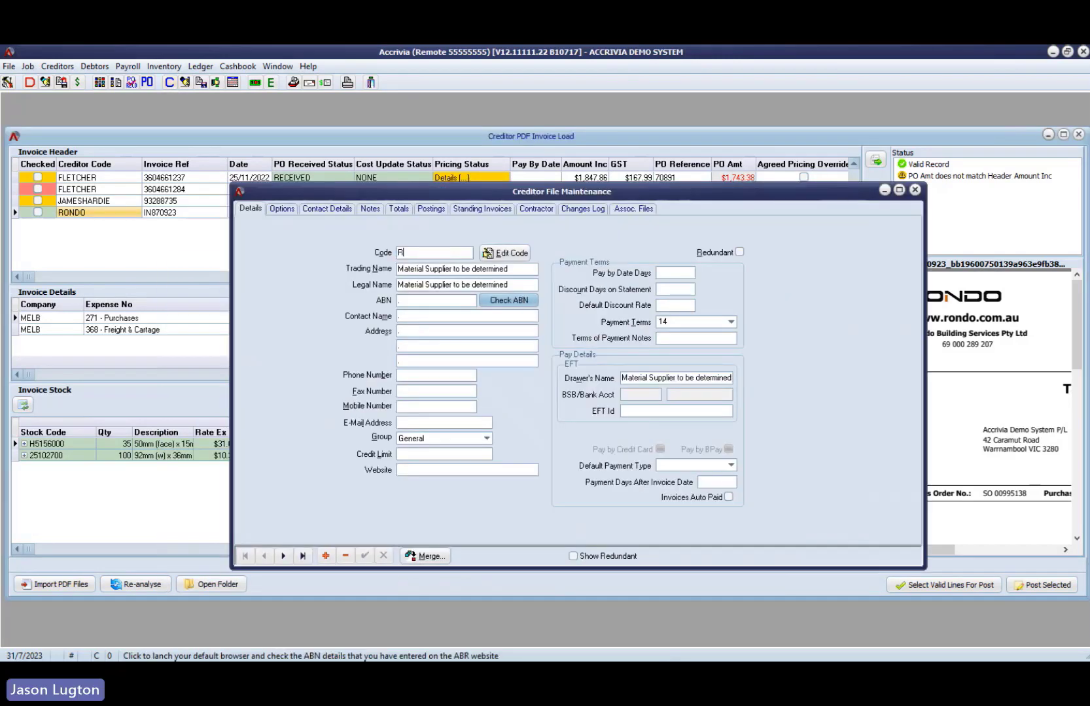
text(ONDO)
key(Tab)
click(431, 208)
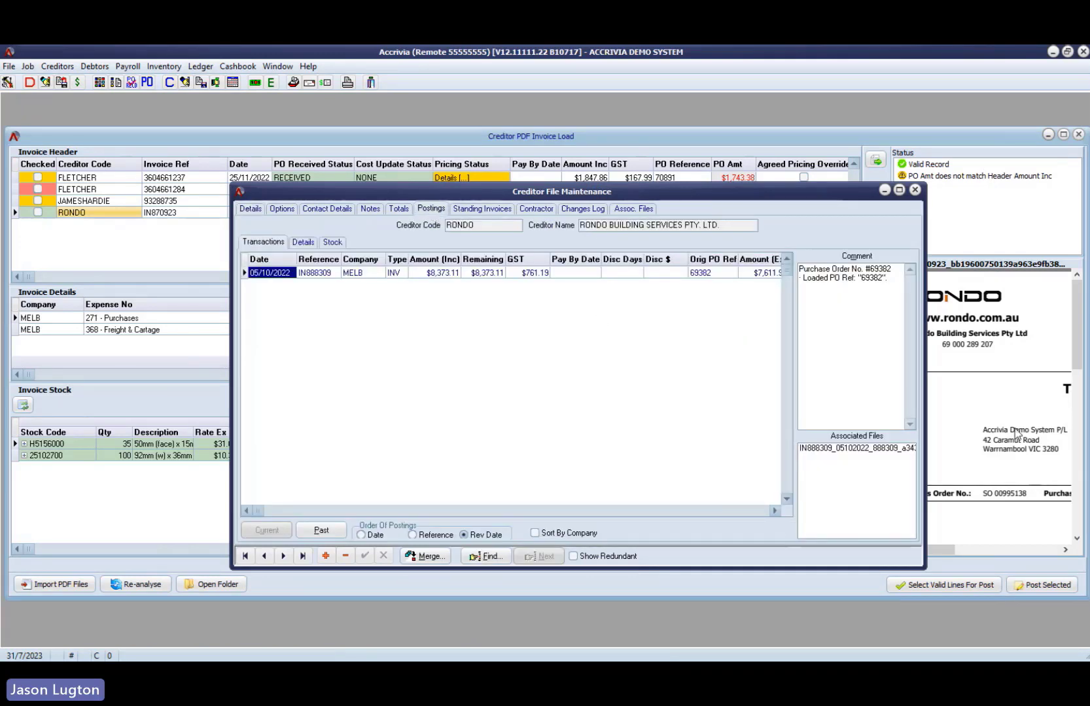
- Review the detail and stock lines of Rondo's 05/10/2022 posting, then return to its transactions
click(305, 242)
click(333, 242)
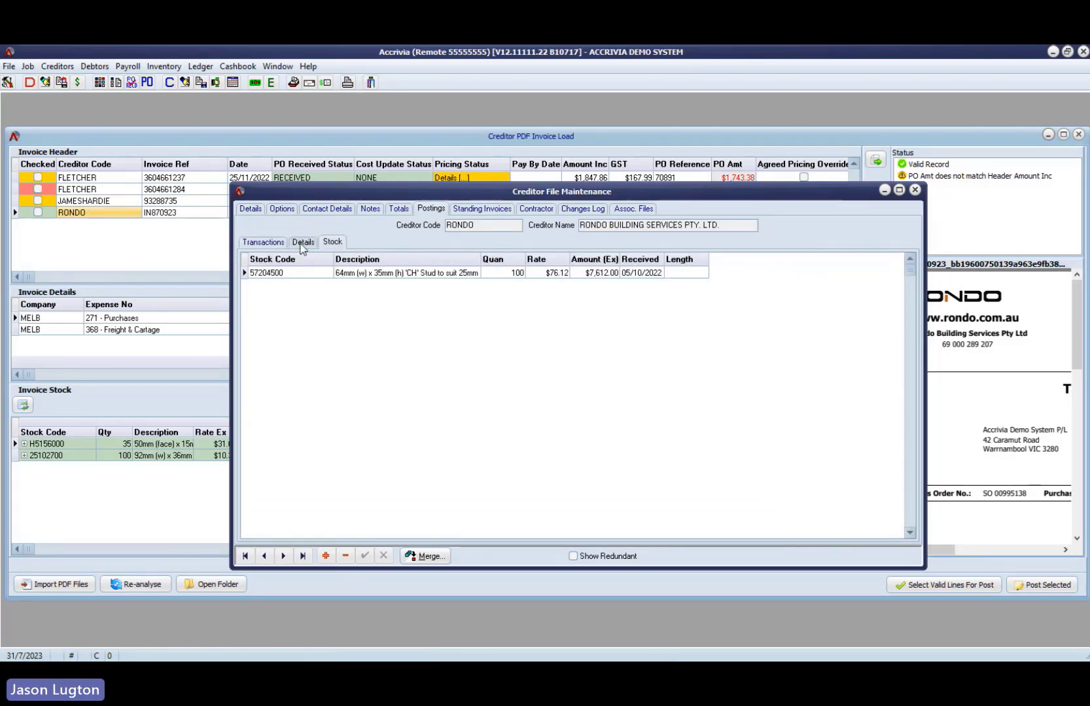
click(302, 242)
click(263, 243)
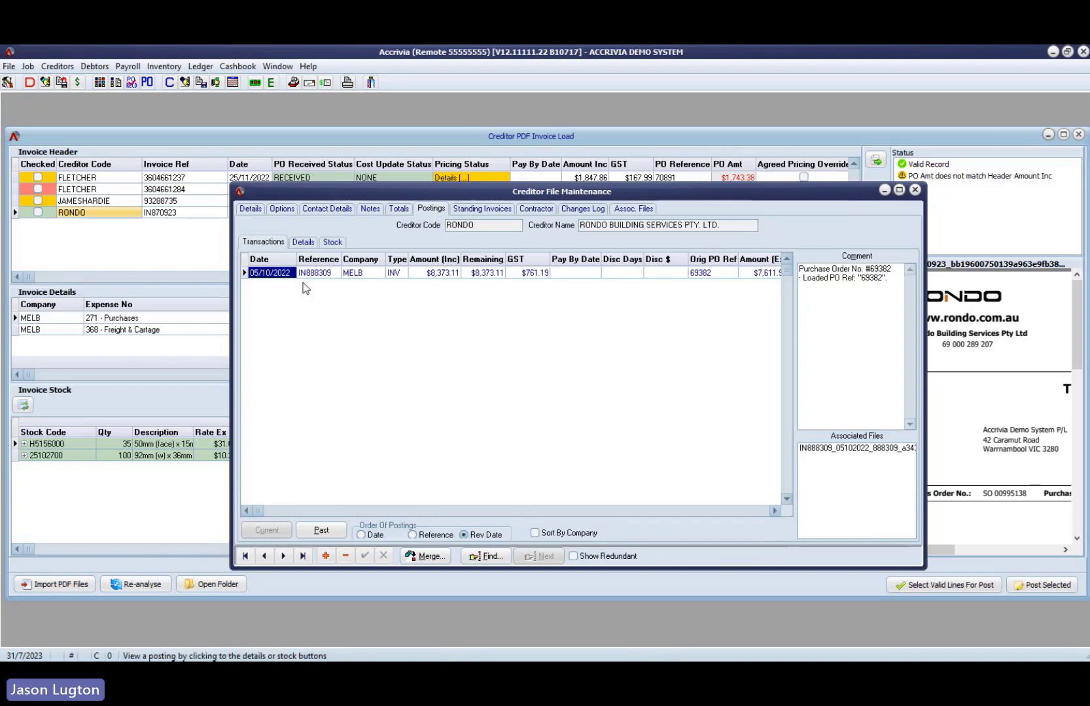
- View the PDF invoice attached to the Rondo posting, close it, and inspect the transaction's GST-inclusive amount
double_click(852, 449)
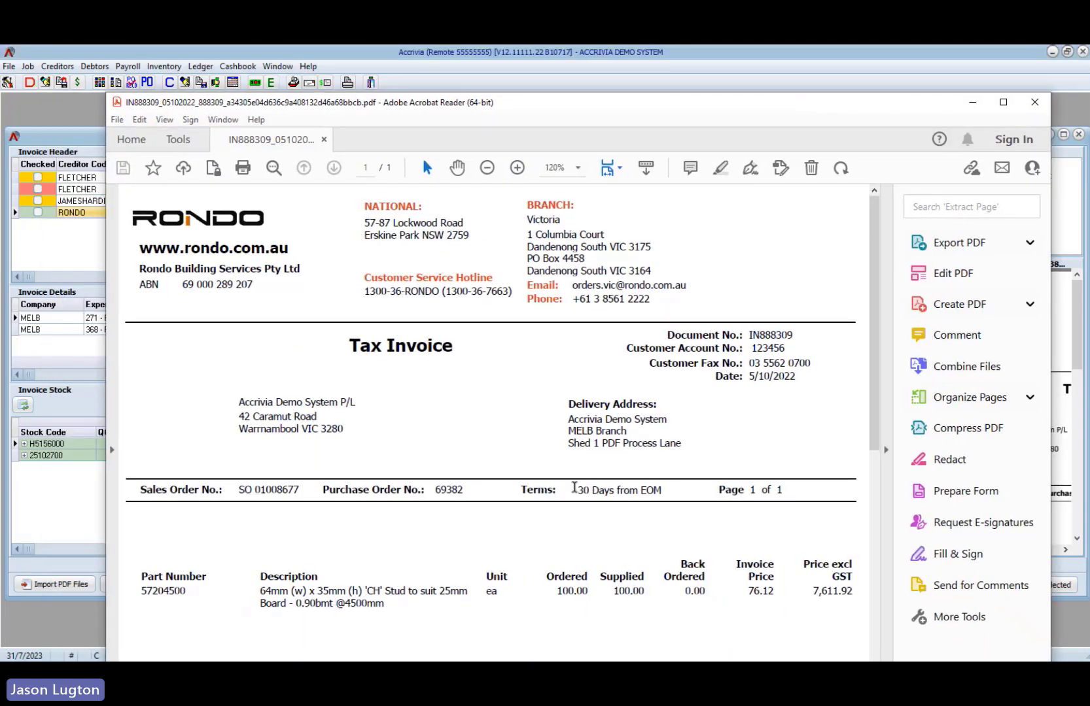
click(1034, 103)
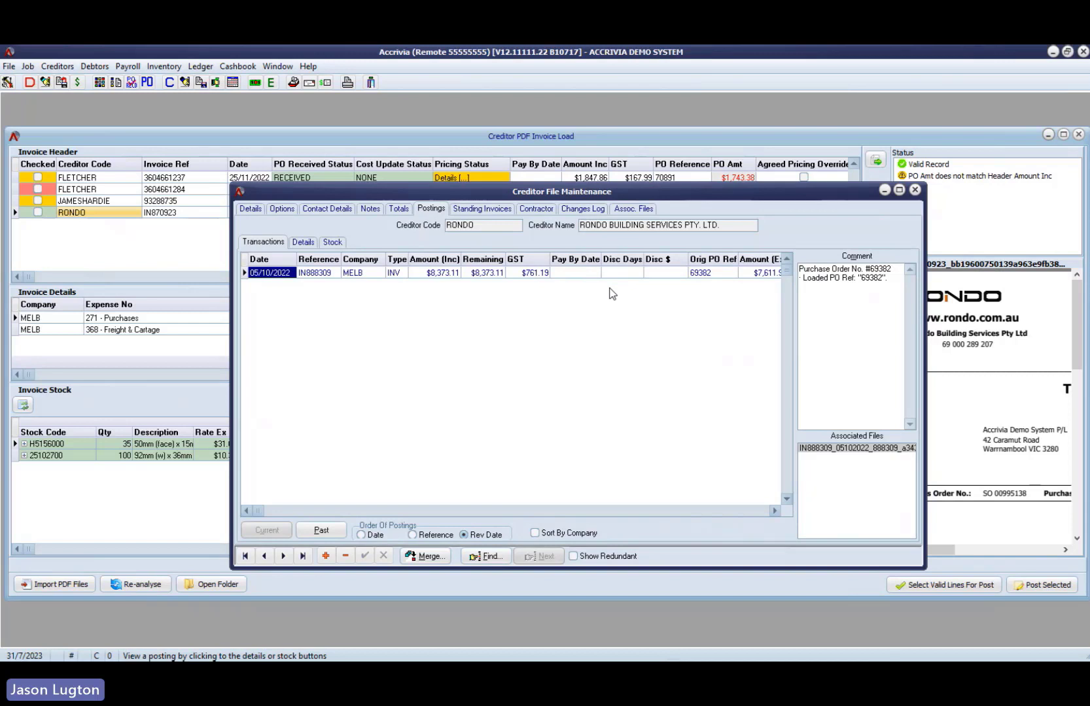
click(446, 273)
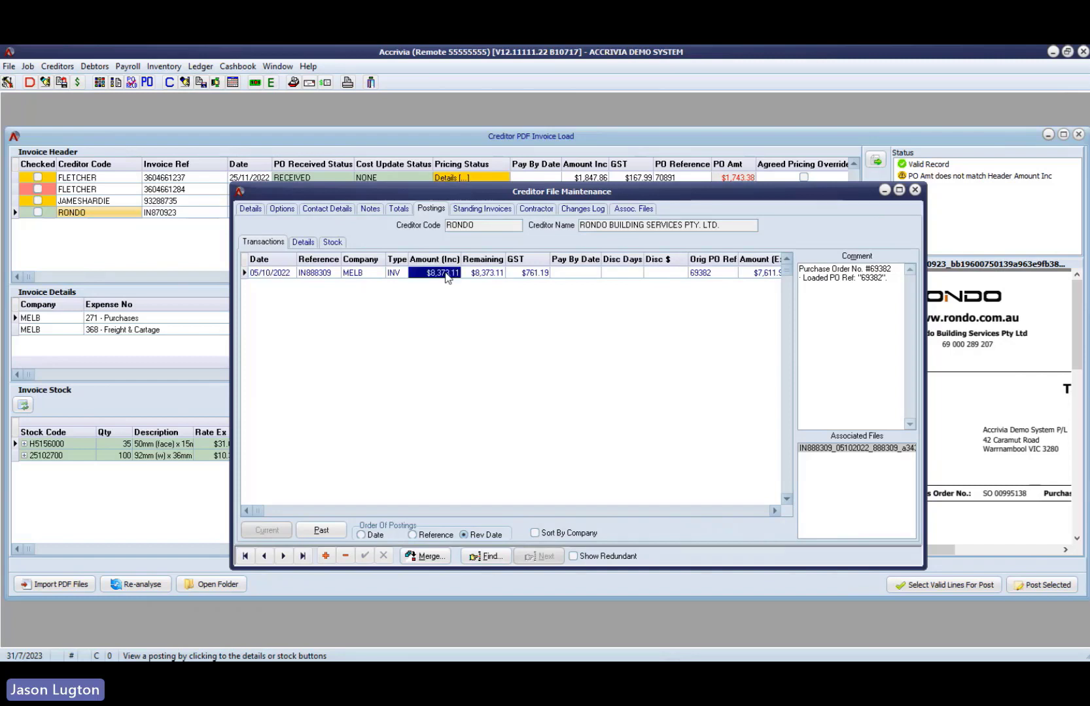
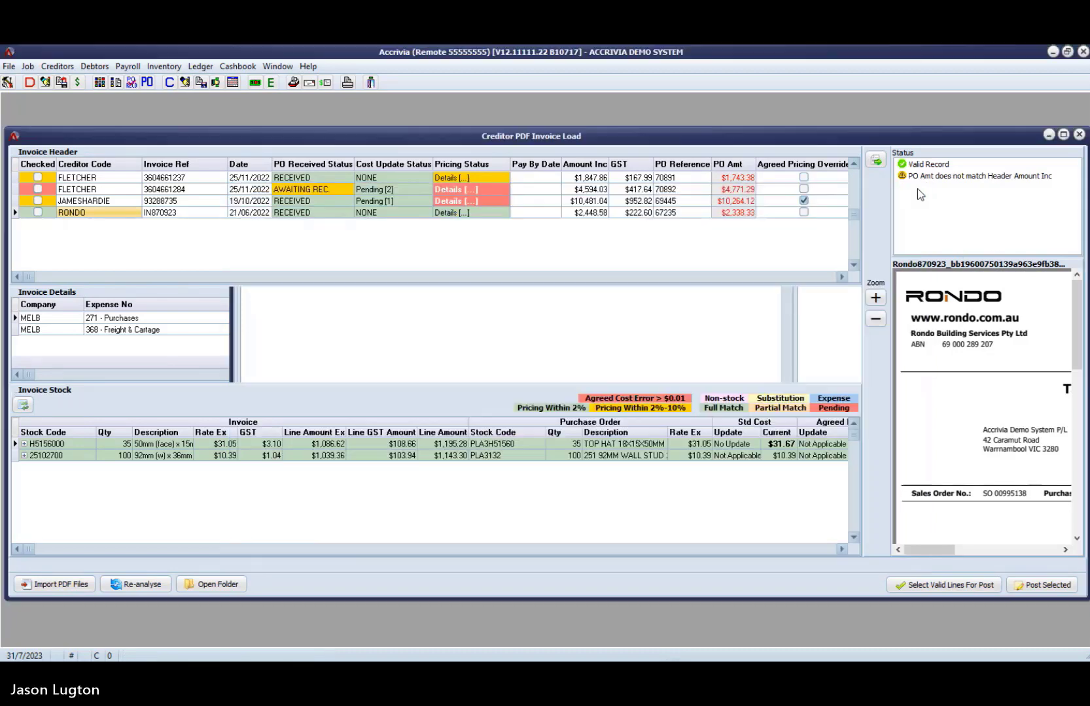
- Close the Creditor PDF Invoice Load window and open the cashbook presentation for bank reconciliation
click(914, 190)
click(1079, 135)
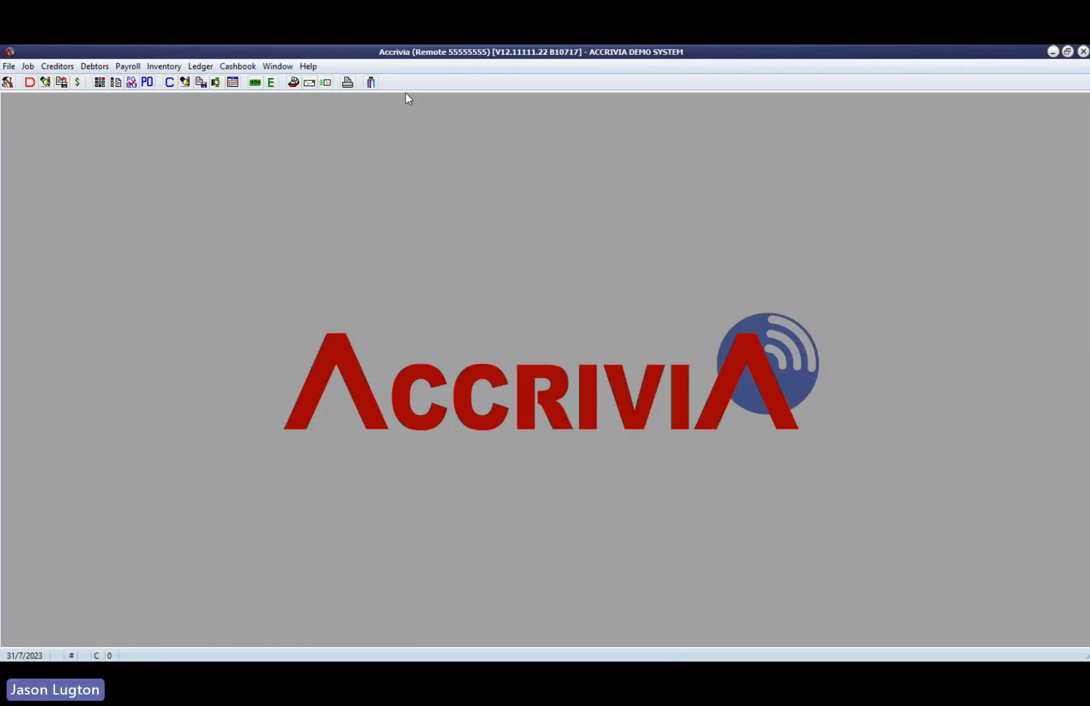
click(245, 68)
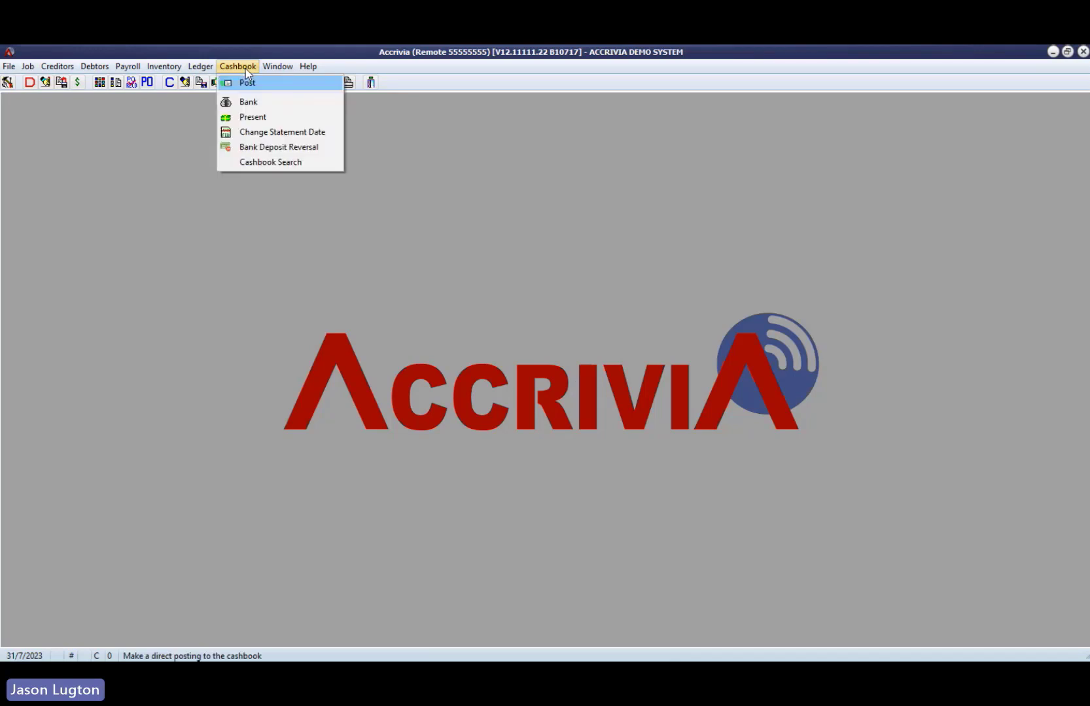
click(244, 119)
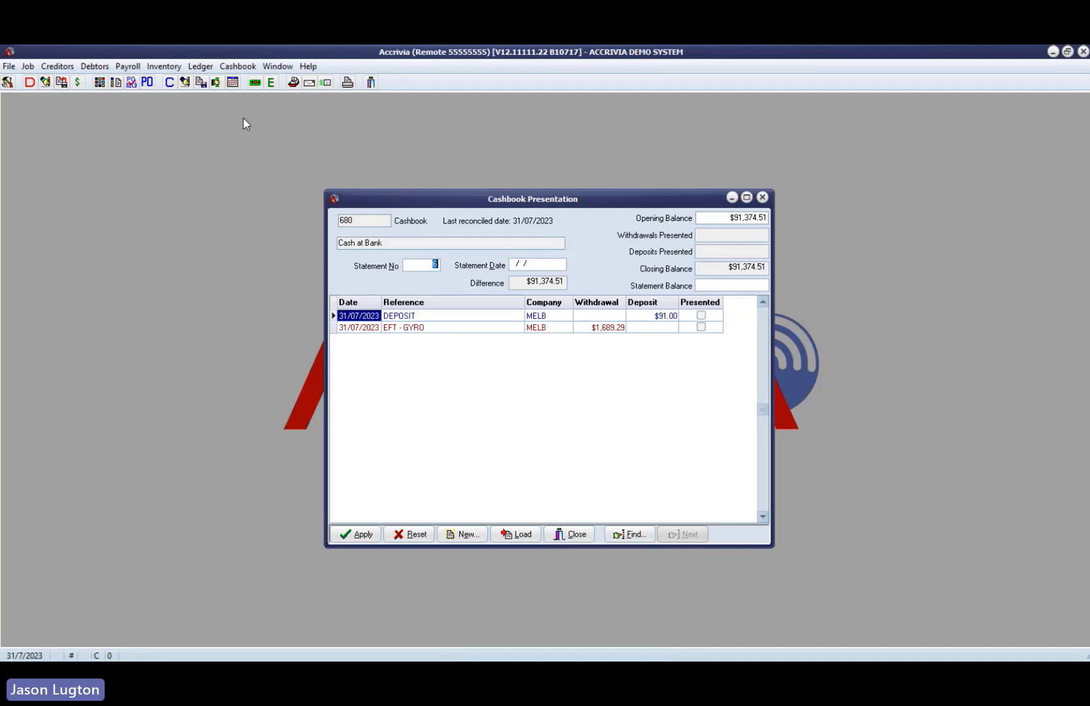
- Set the statement date of the Cash at Bank presentation to 31/07/2023
click(93, 67)
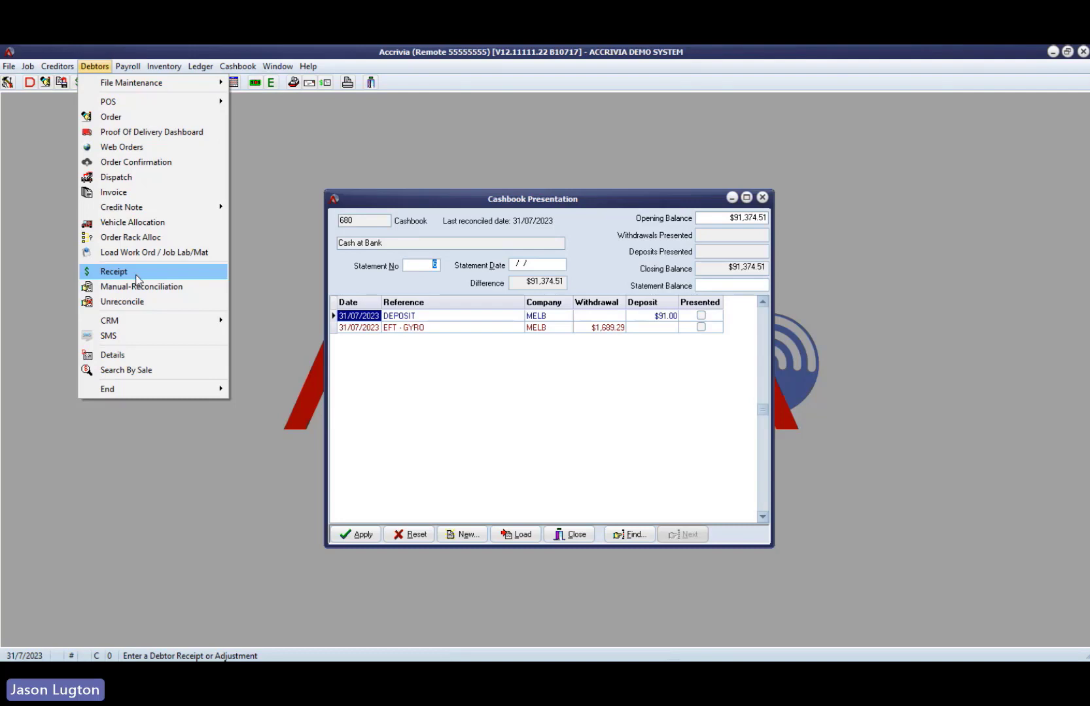
click(425, 208)
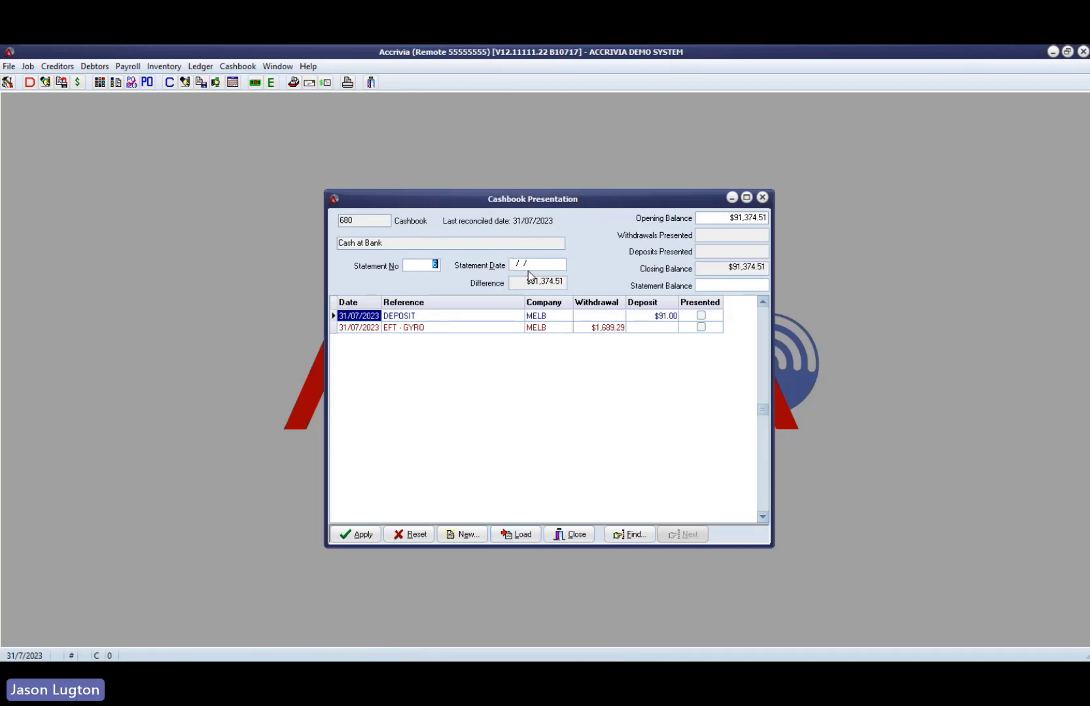
key(Tab)
text(31072023)
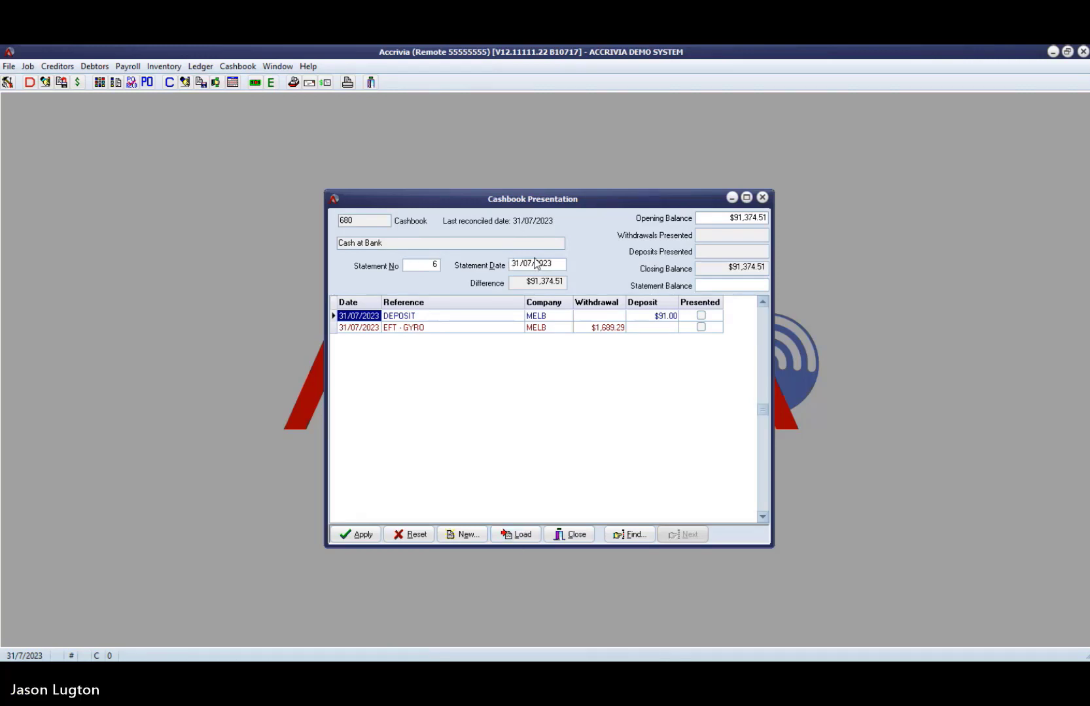
- Load the electronic bank statement BankLoadSample_Webinar100823.csv, then reposition and enlarge the Bank Statement Import window
click(515, 534)
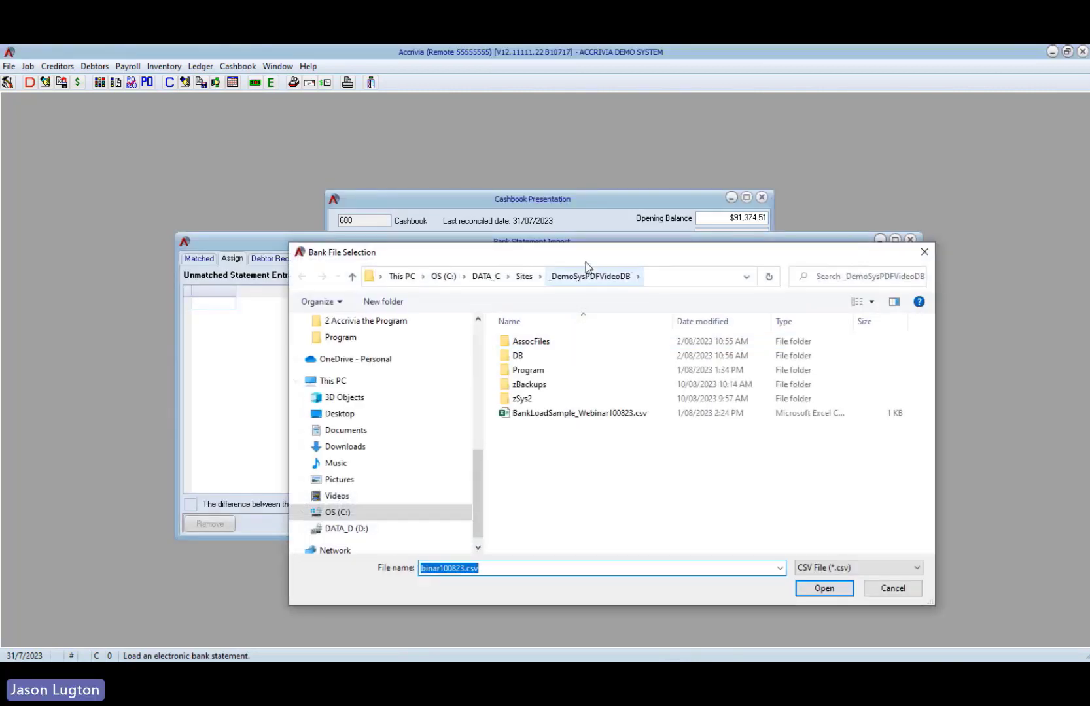
drag(588, 254, 598, 279)
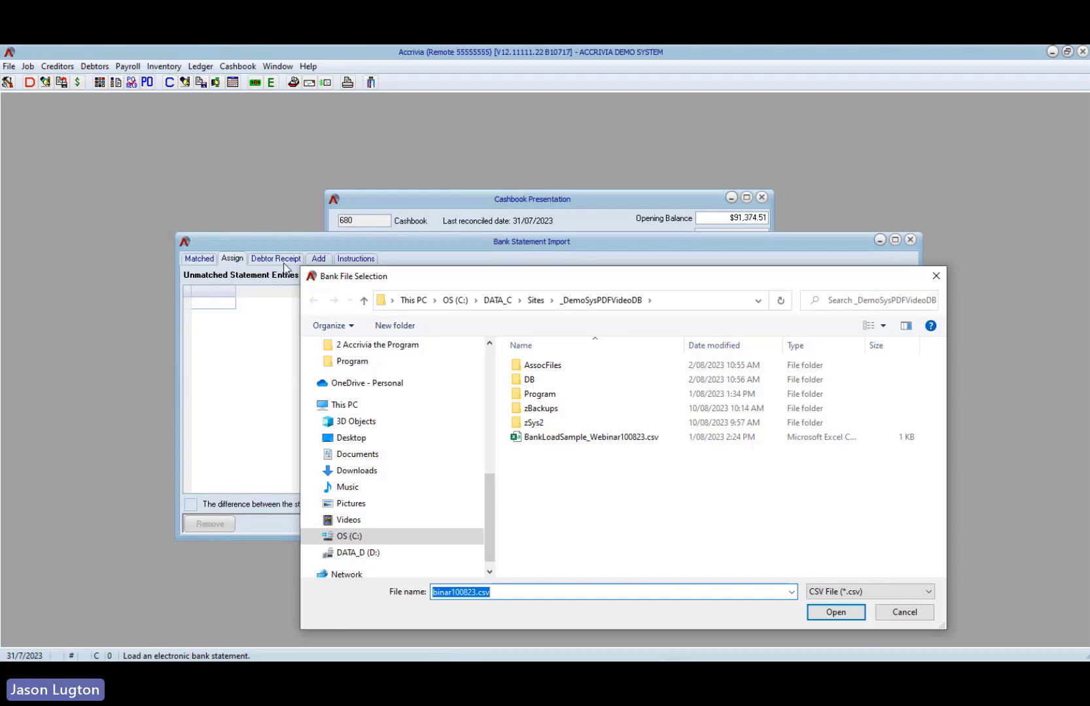
click(589, 441)
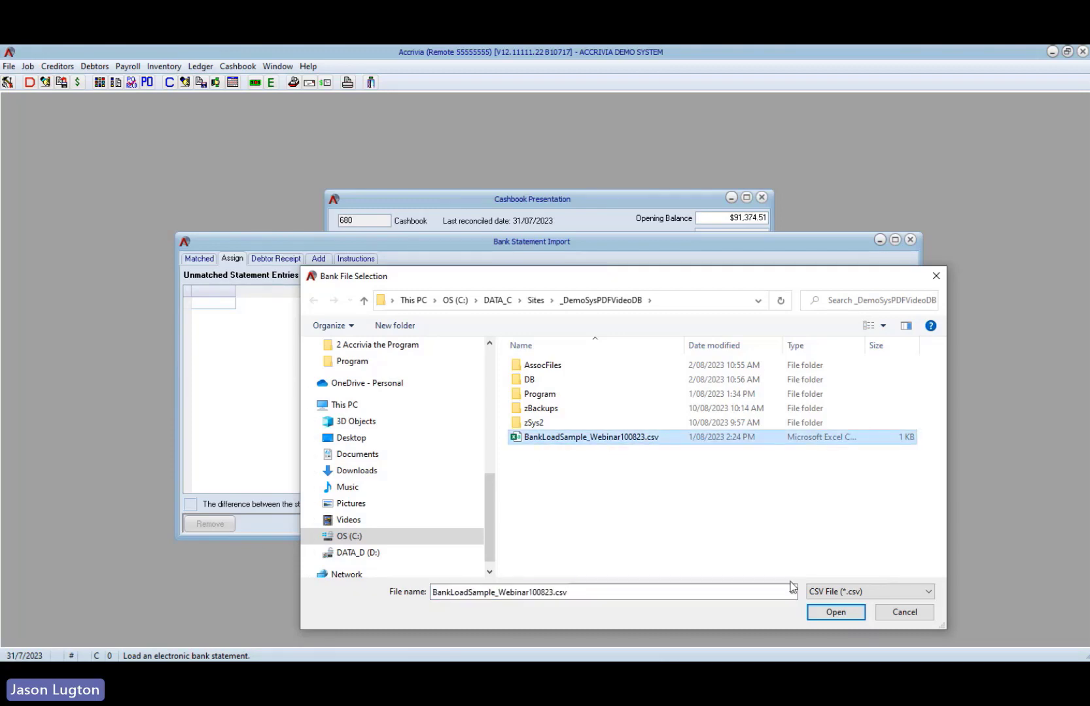
click(835, 612)
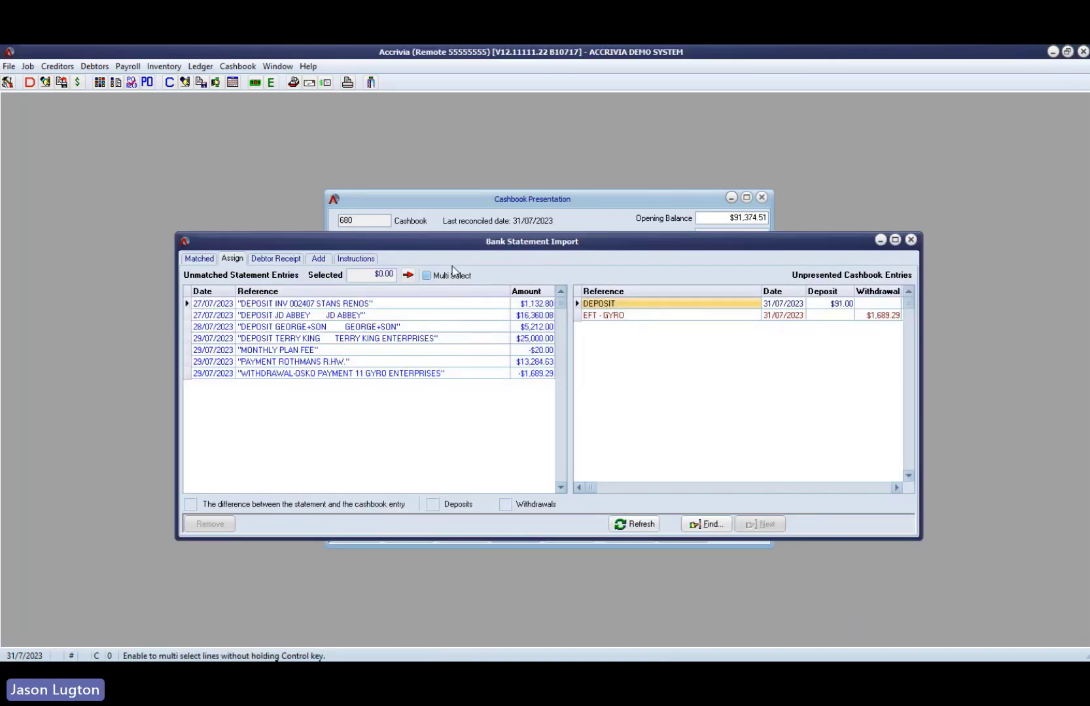
drag(458, 249, 382, 181)
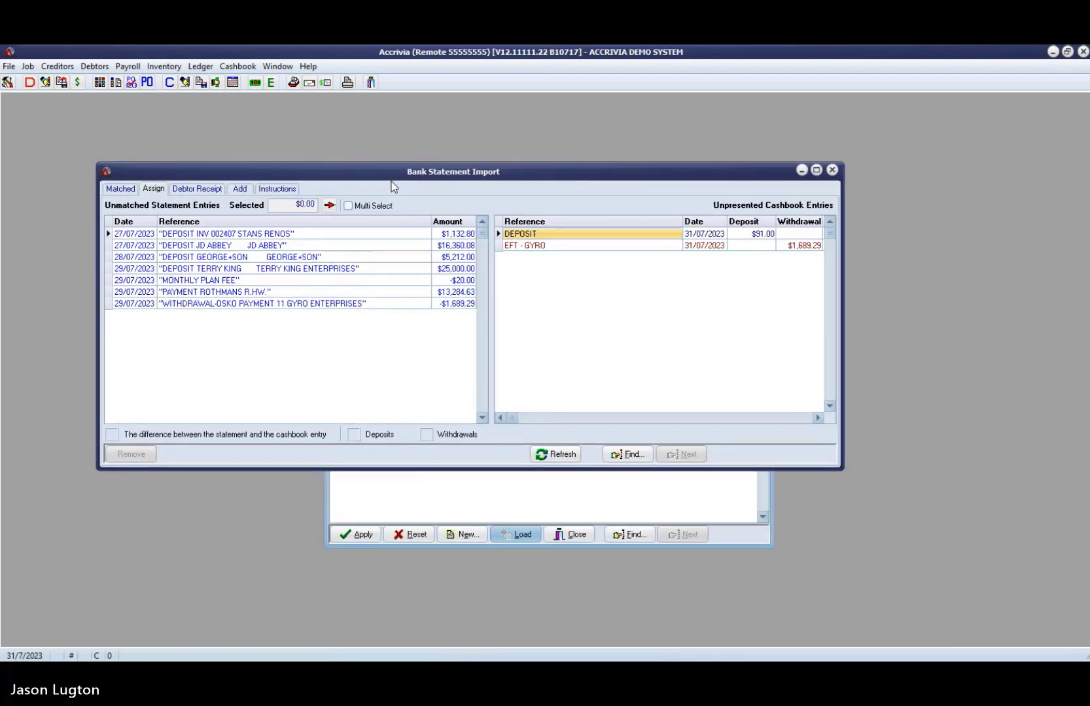
drag(841, 469, 930, 564)
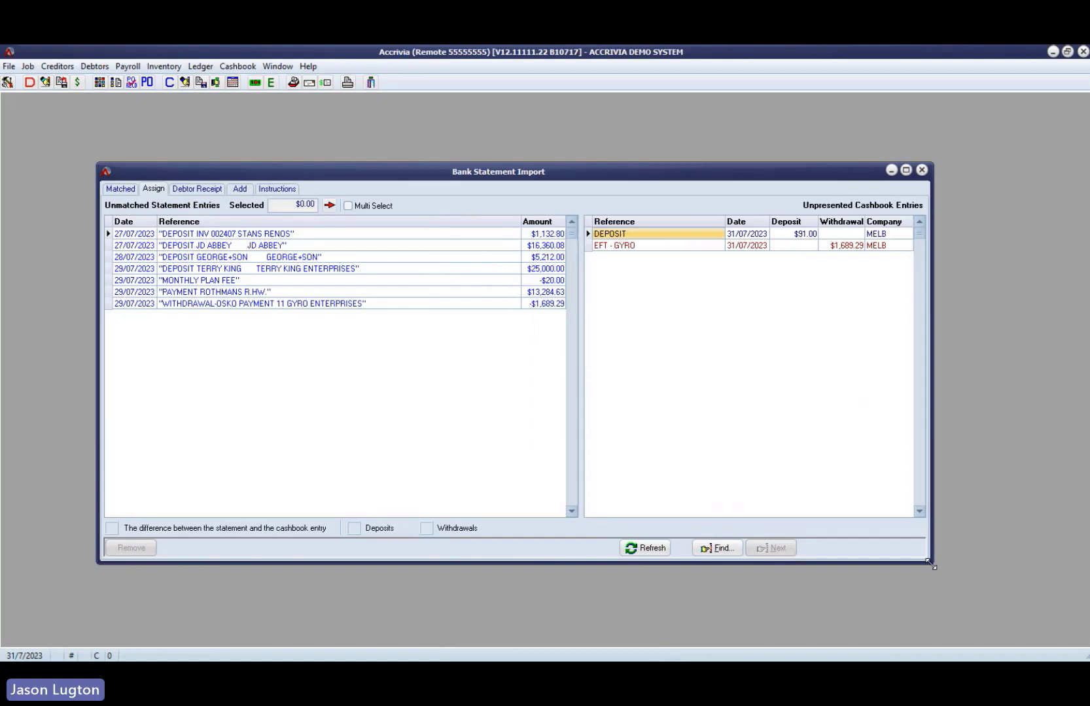
drag(681, 175, 737, 180)
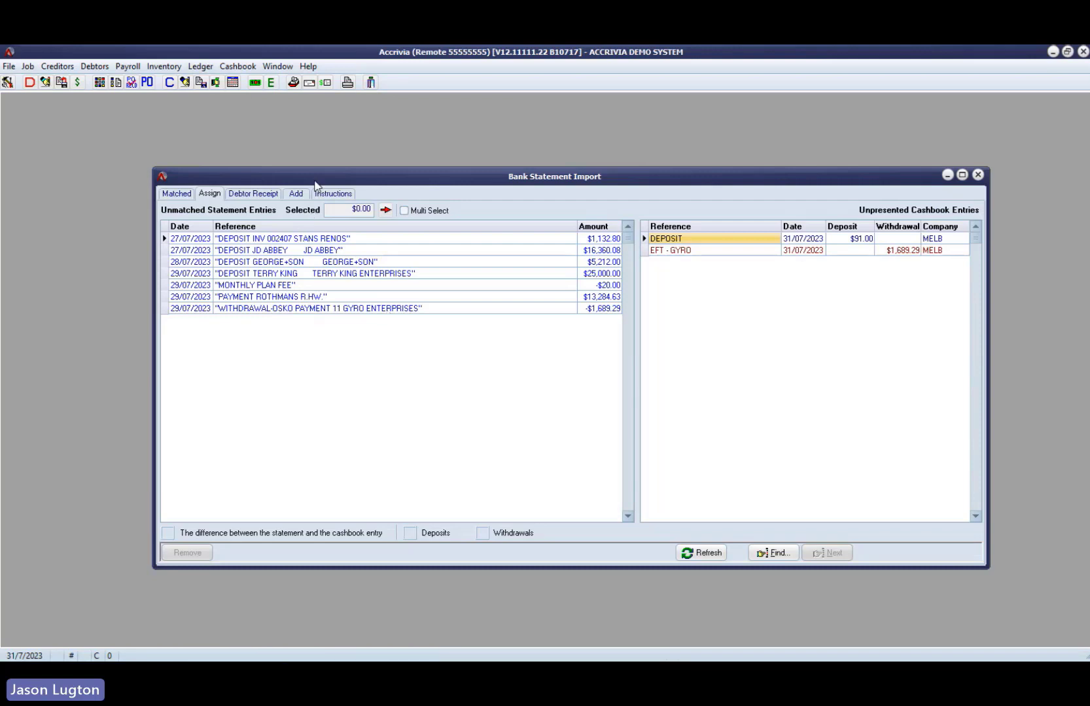
drag(314, 178, 304, 176)
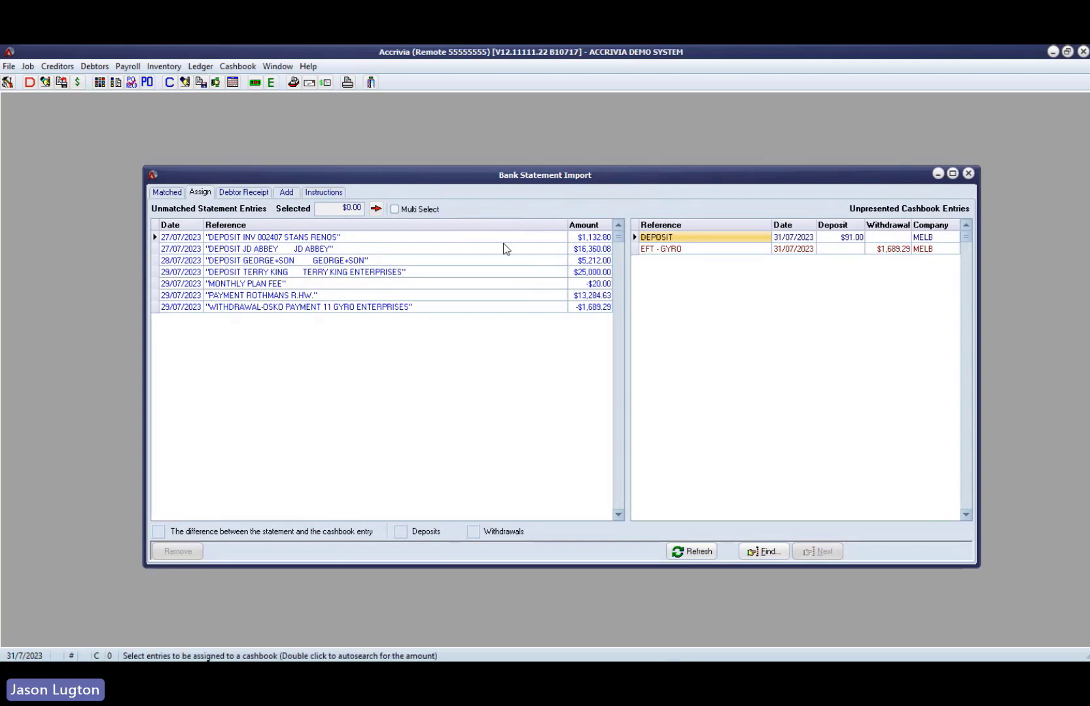
- Review the import's matched entries, debtor receipts and entries to add, including the monthly plan fee
click(167, 195)
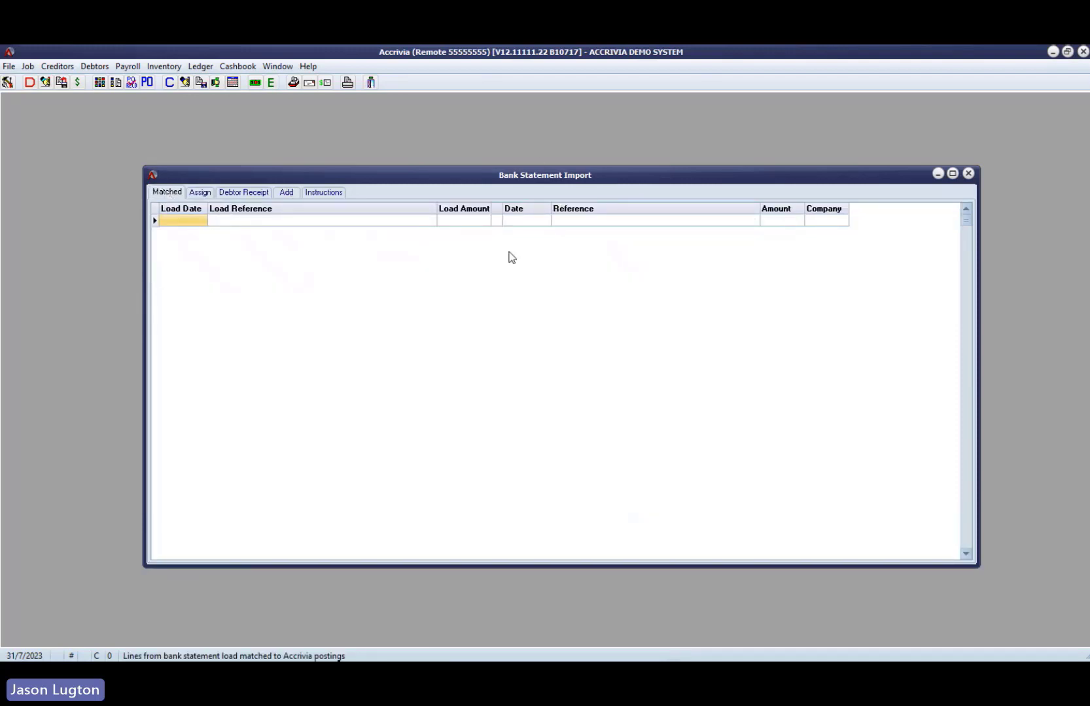
click(243, 192)
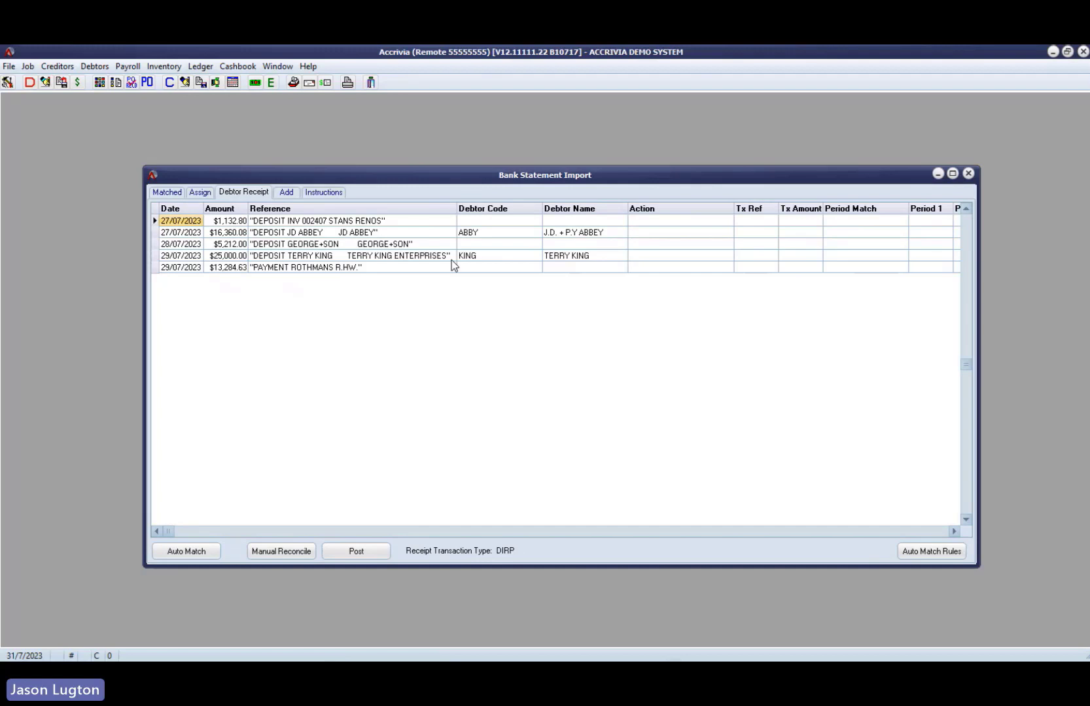
click(286, 193)
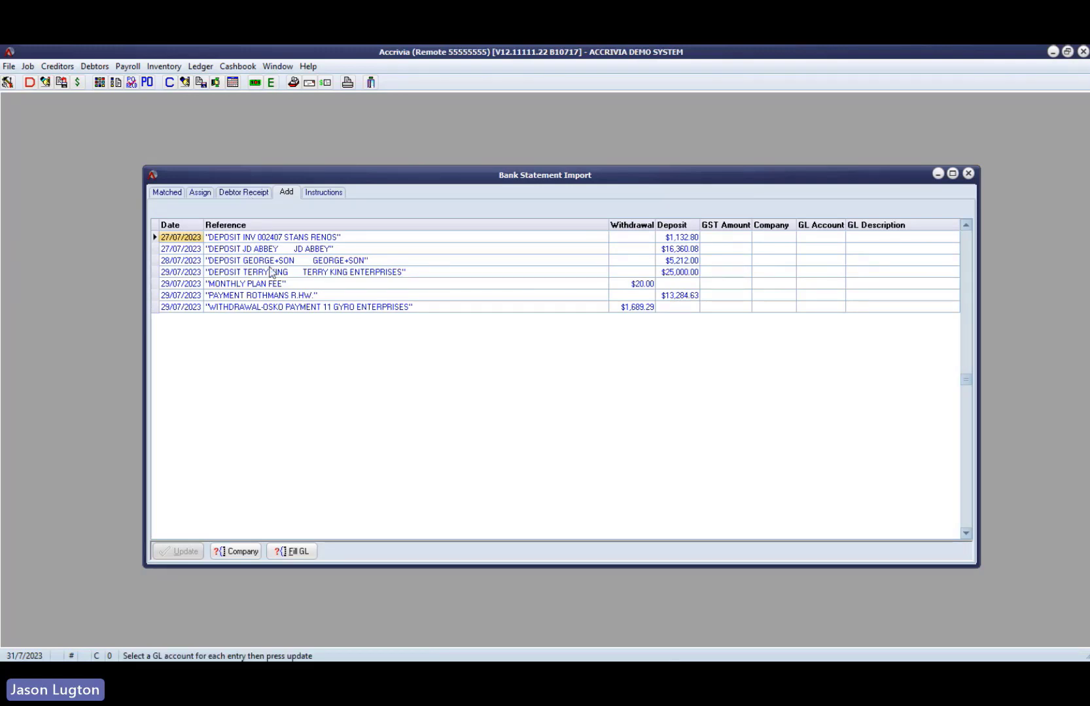
click(228, 285)
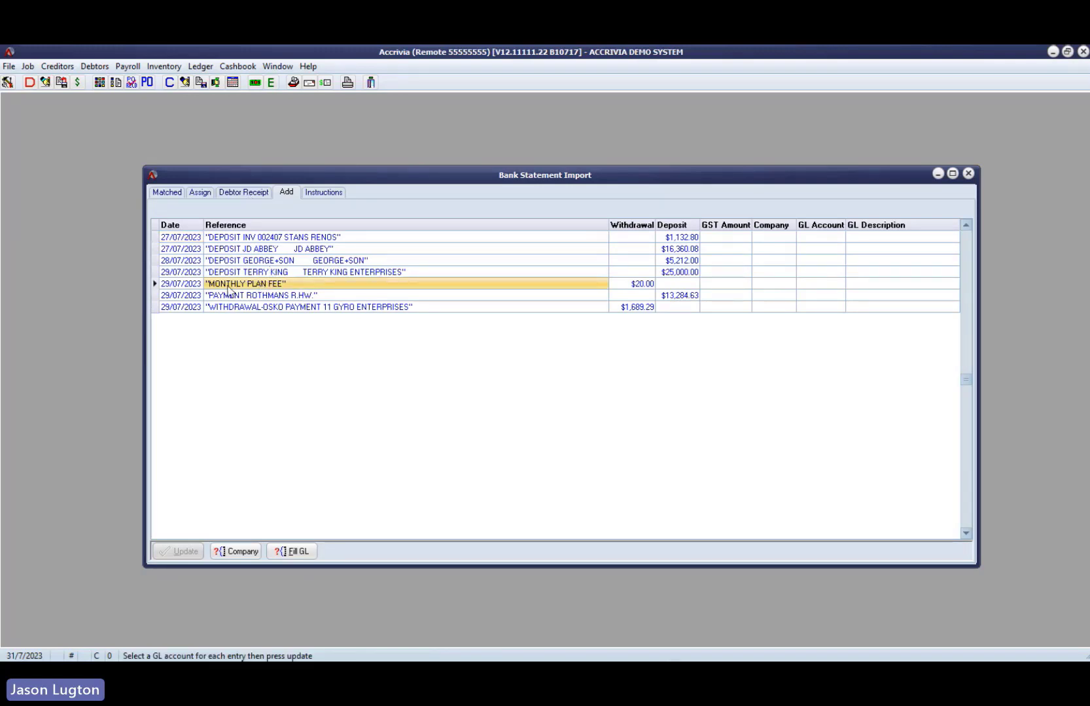
- Assign the Gyro Enterprises withdrawal to the EFT - GYRO cashbook entry and check it among the matched entries
click(198, 194)
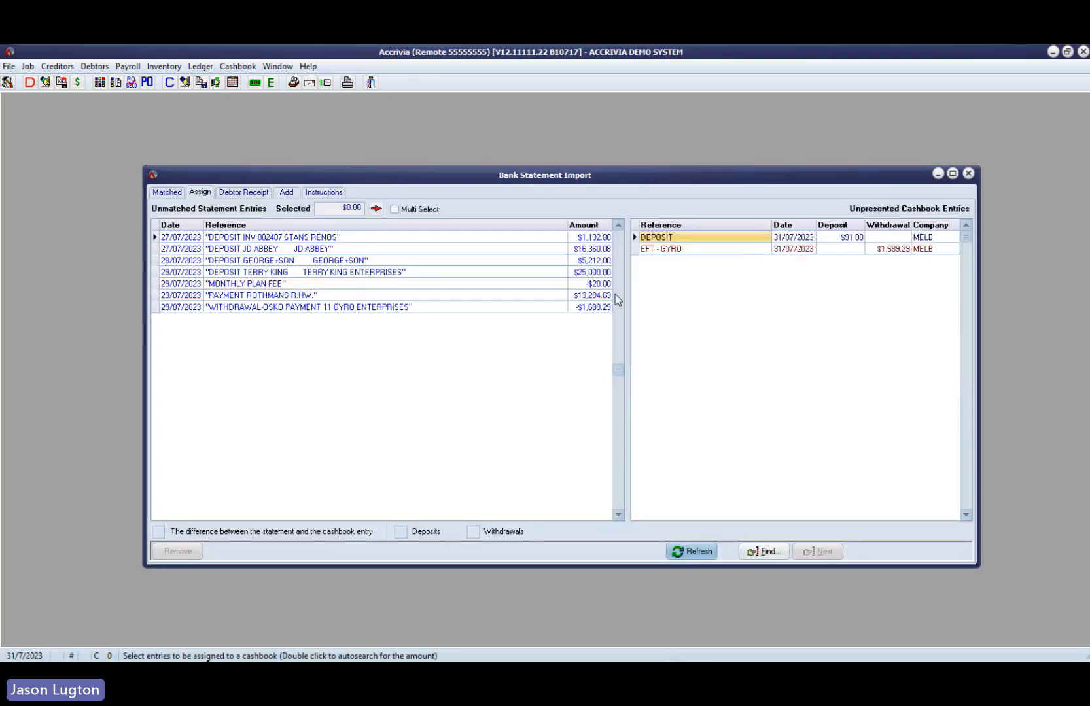
click(578, 308)
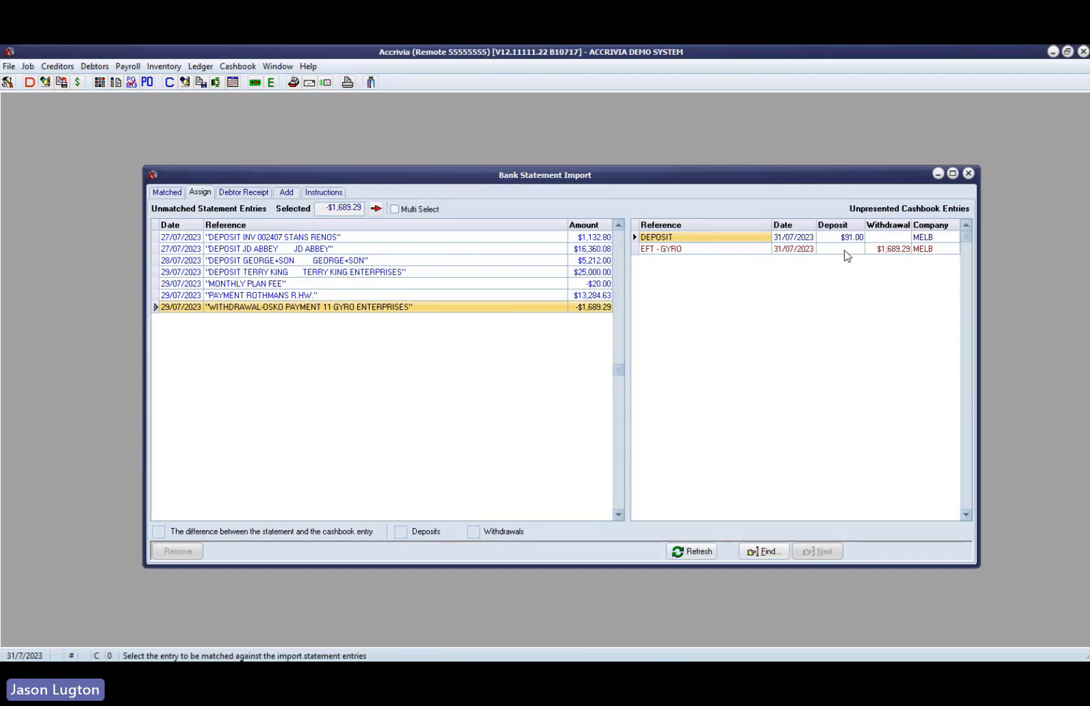
click(472, 251)
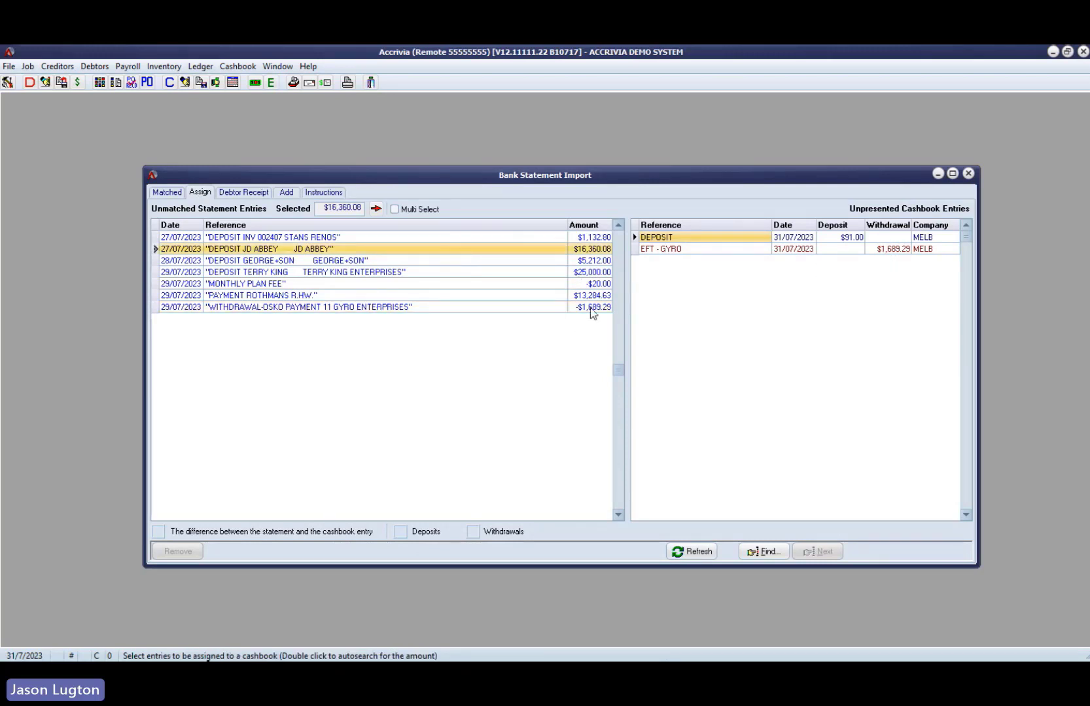
click(601, 307)
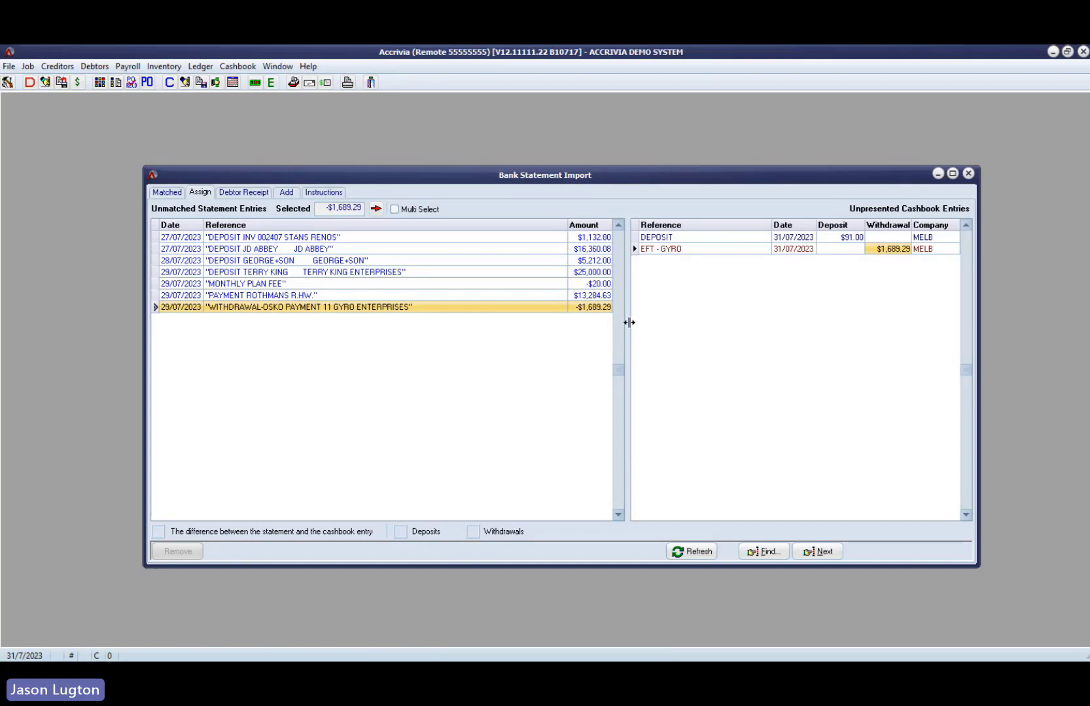
click(376, 210)
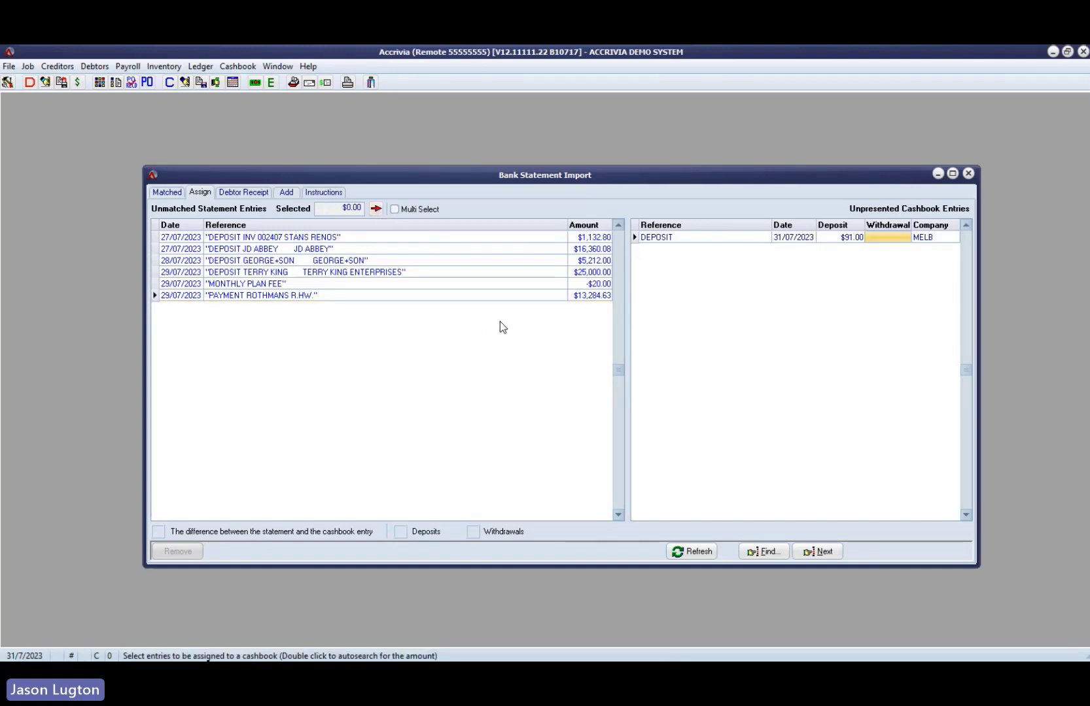
click(169, 194)
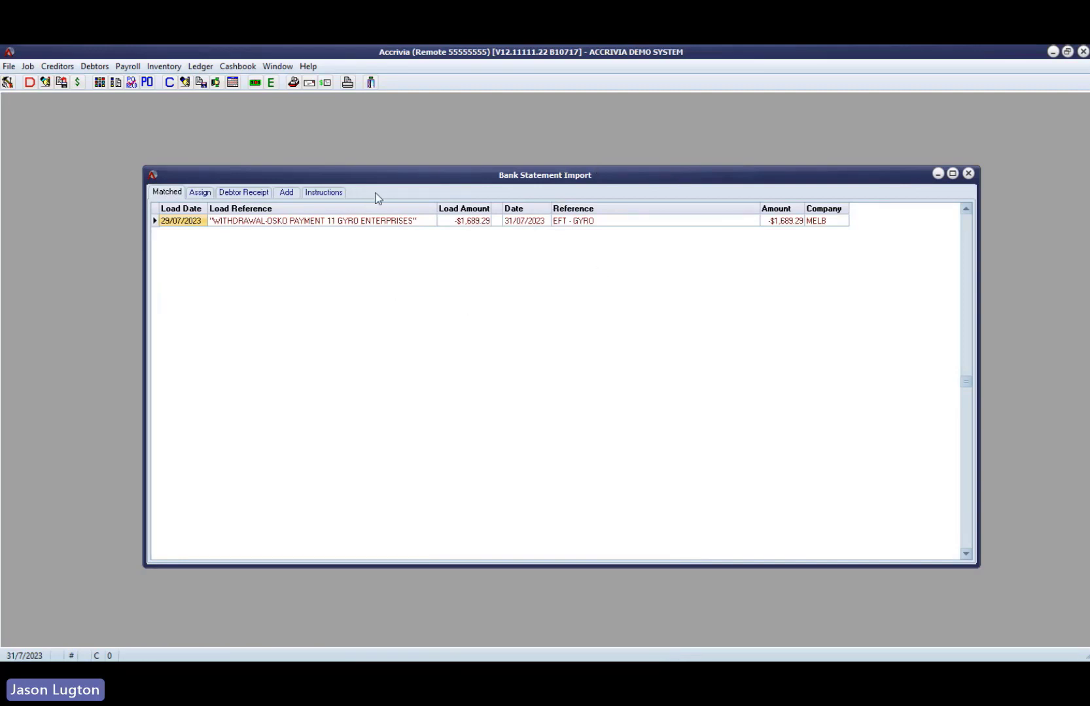
- Inspect the unmatched monthly plan fee, then widen the import window and auto-match the debtor receipts
click(201, 193)
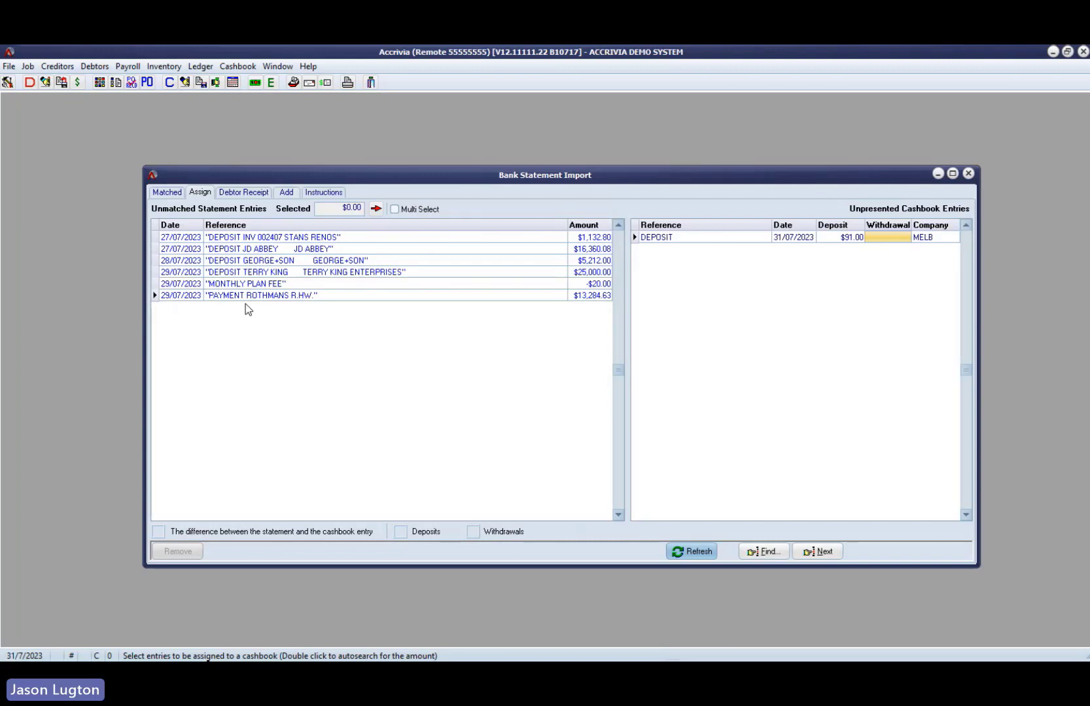
click(276, 286)
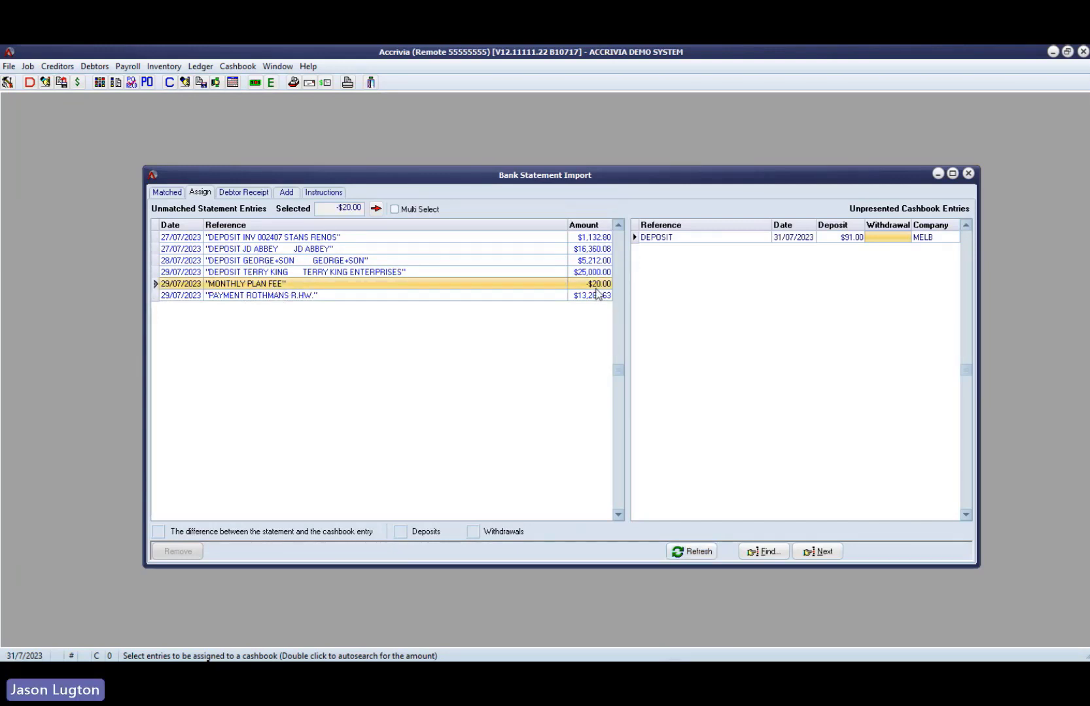
click(253, 195)
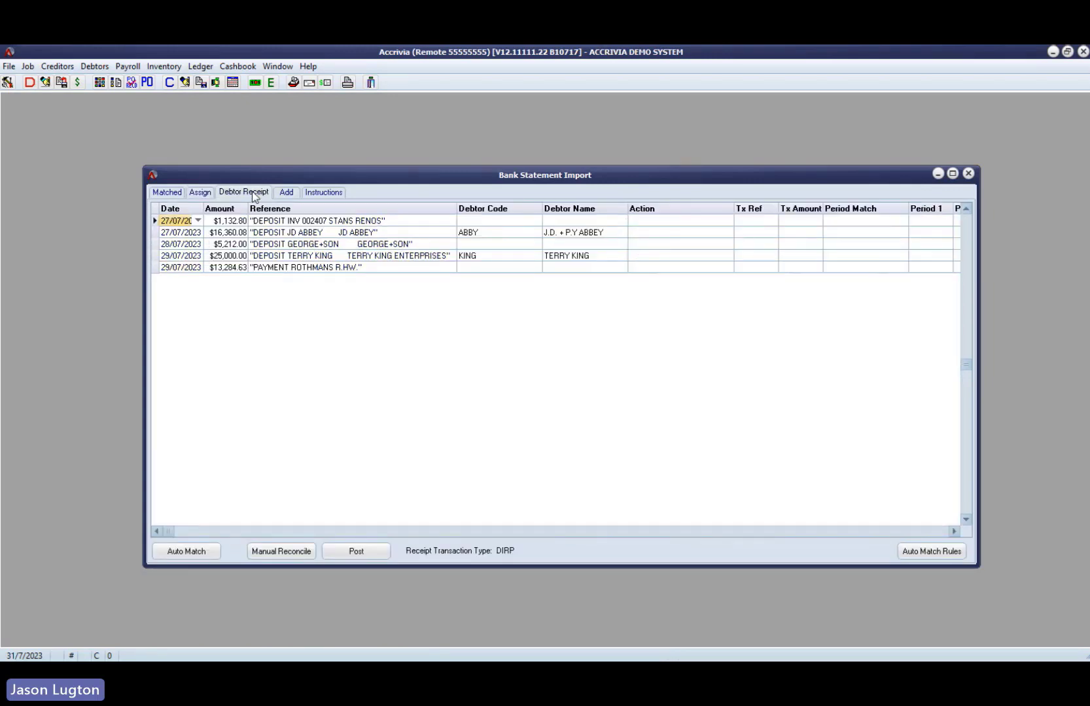
drag(301, 180, 177, 159)
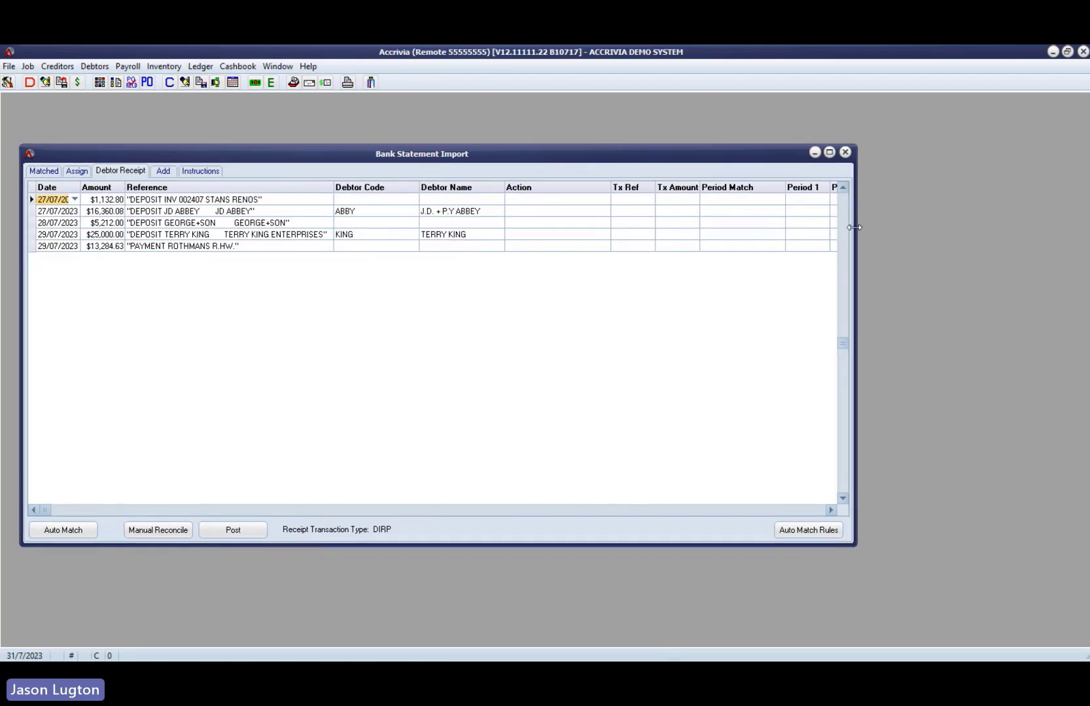
drag(857, 230, 1079, 256)
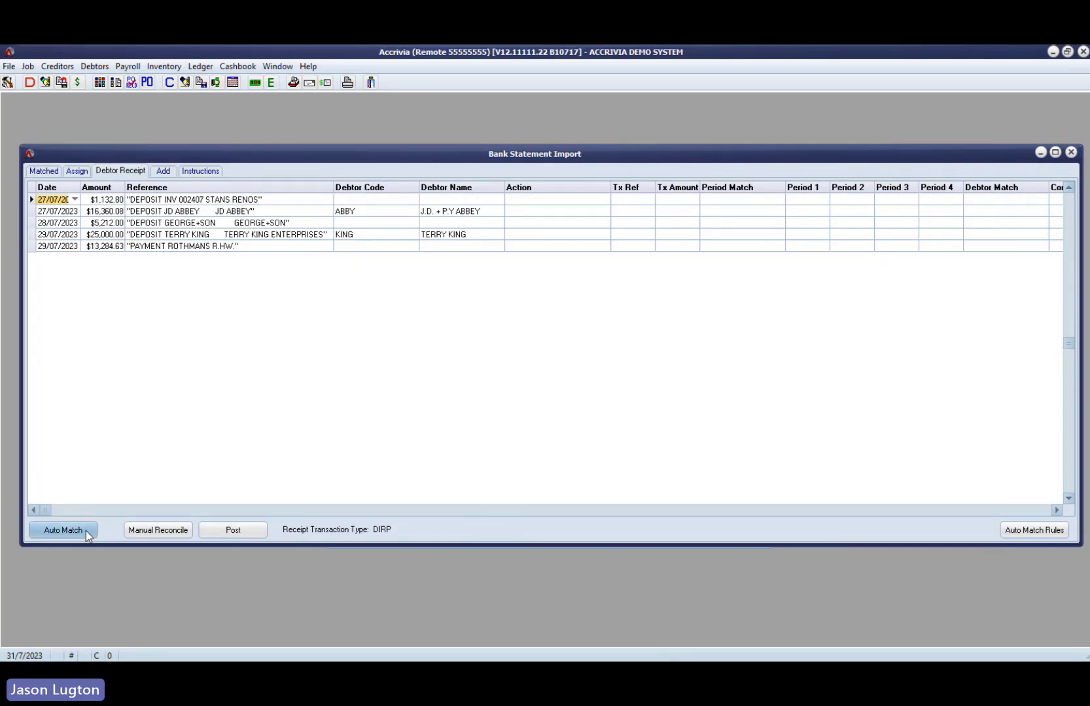
click(63, 529)
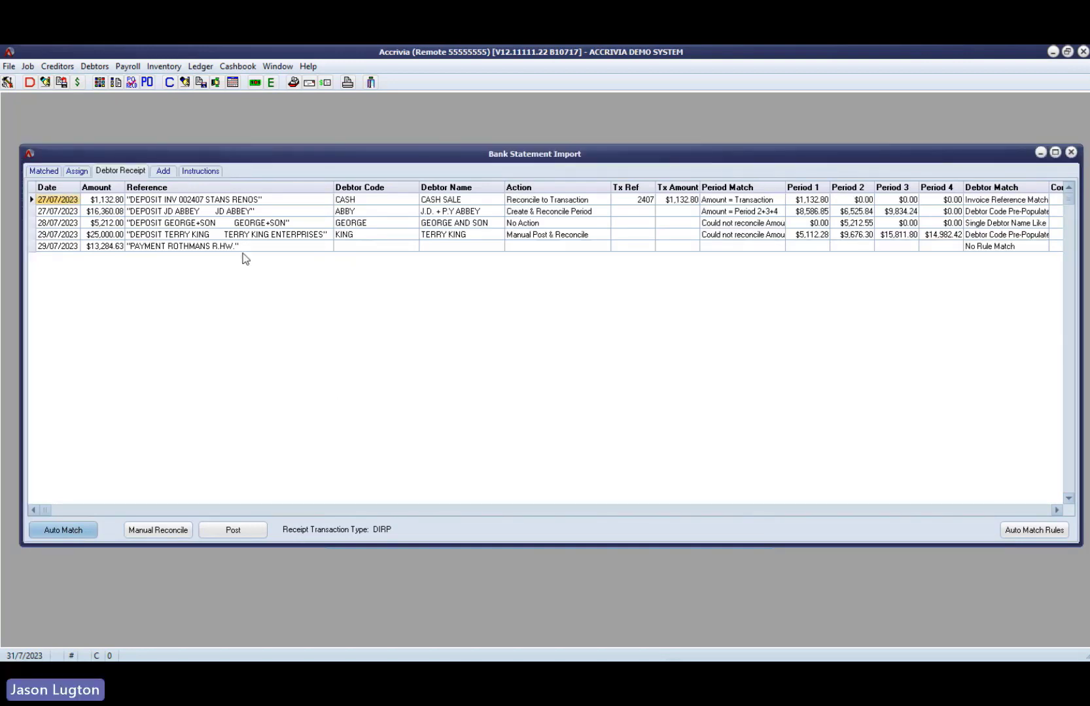
- Examine the auto-match result of each debtor receipt, including the debtor code found for the invoice 002407 deposit
click(212, 202)
click(213, 211)
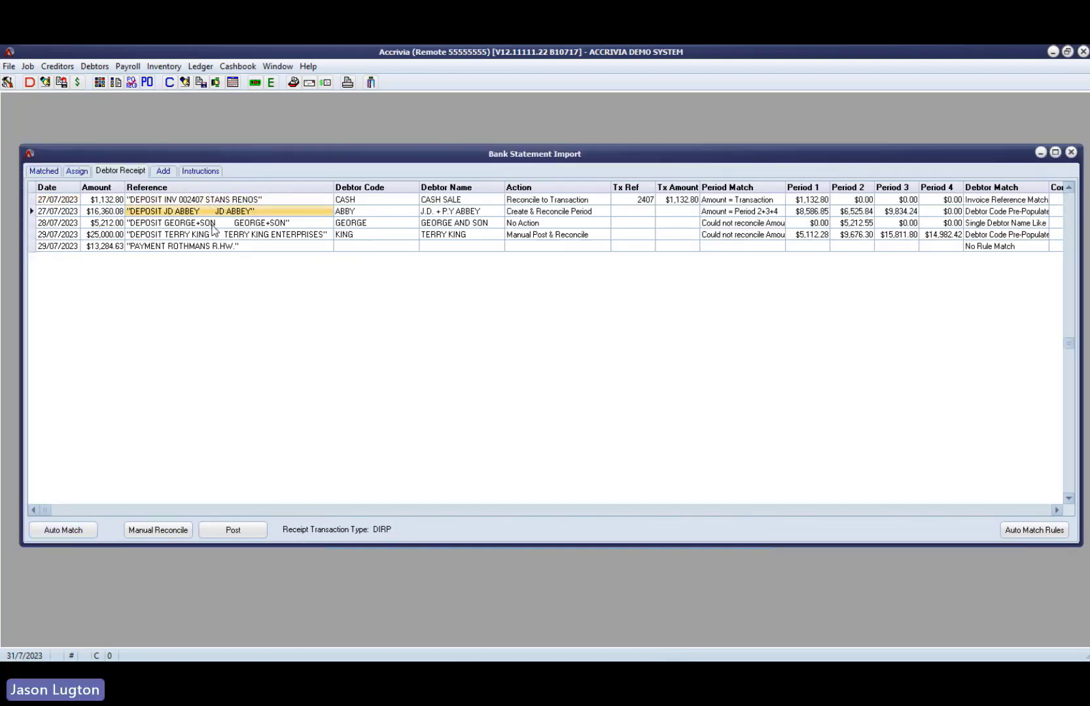
click(215, 224)
click(218, 235)
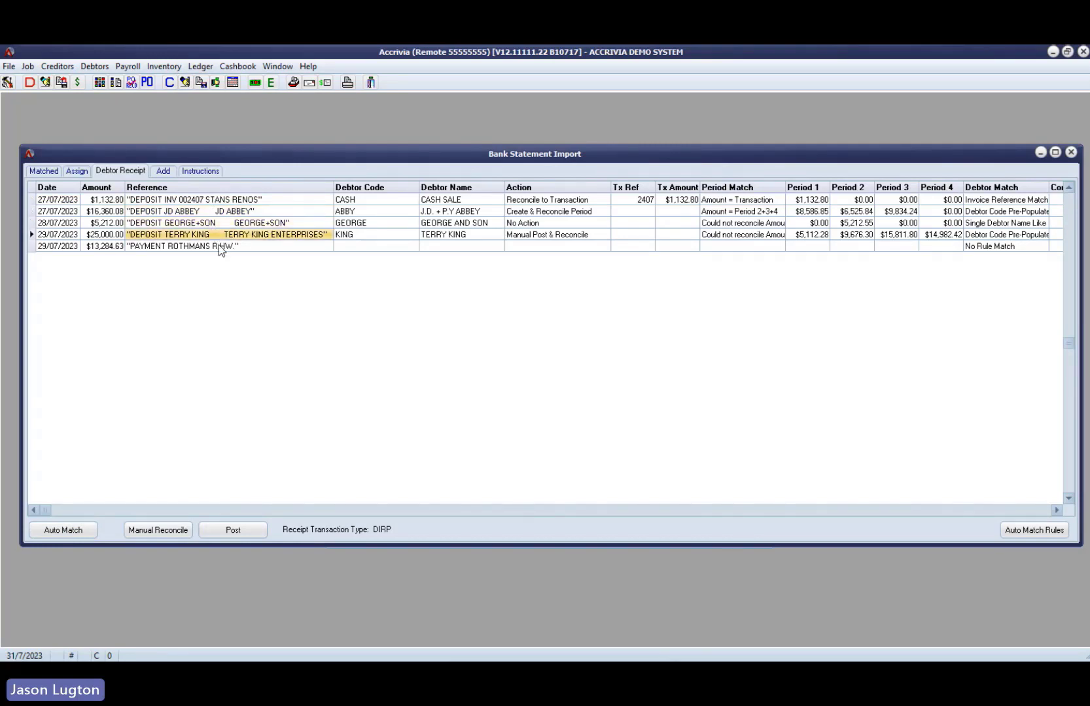
click(220, 246)
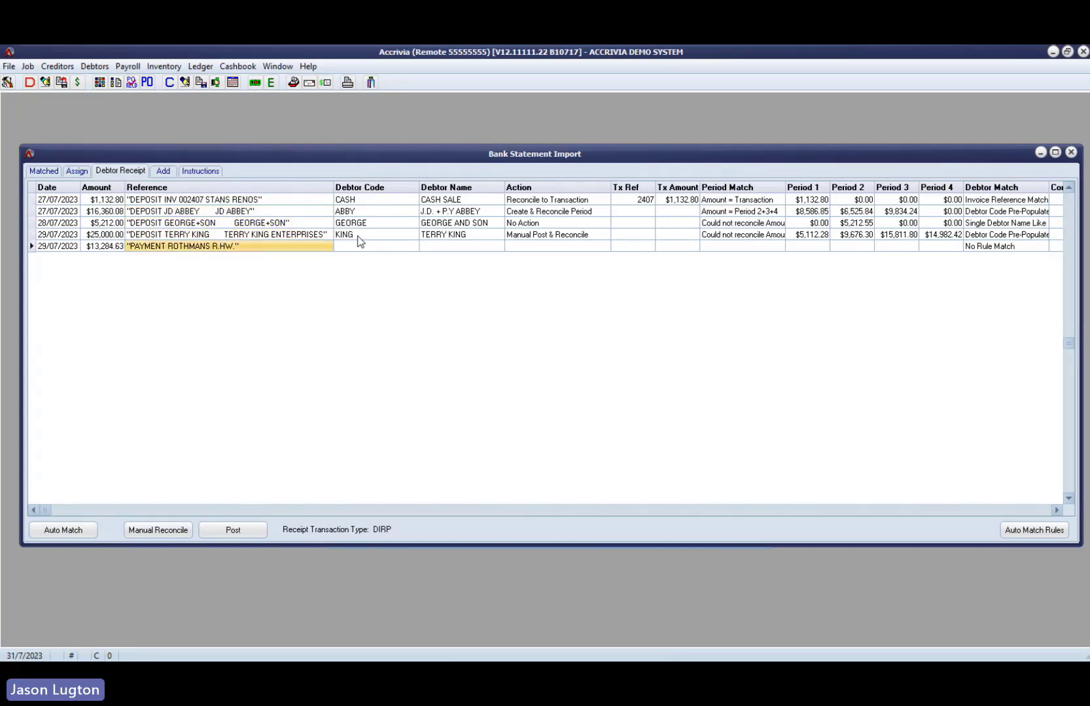
click(243, 211)
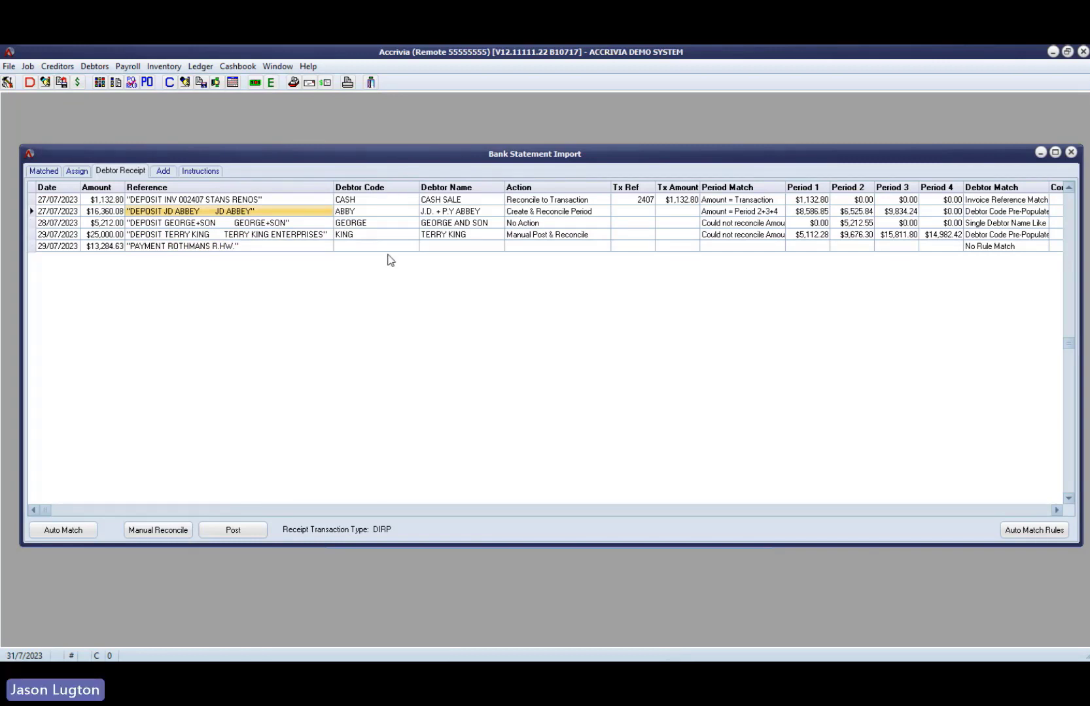
click(369, 200)
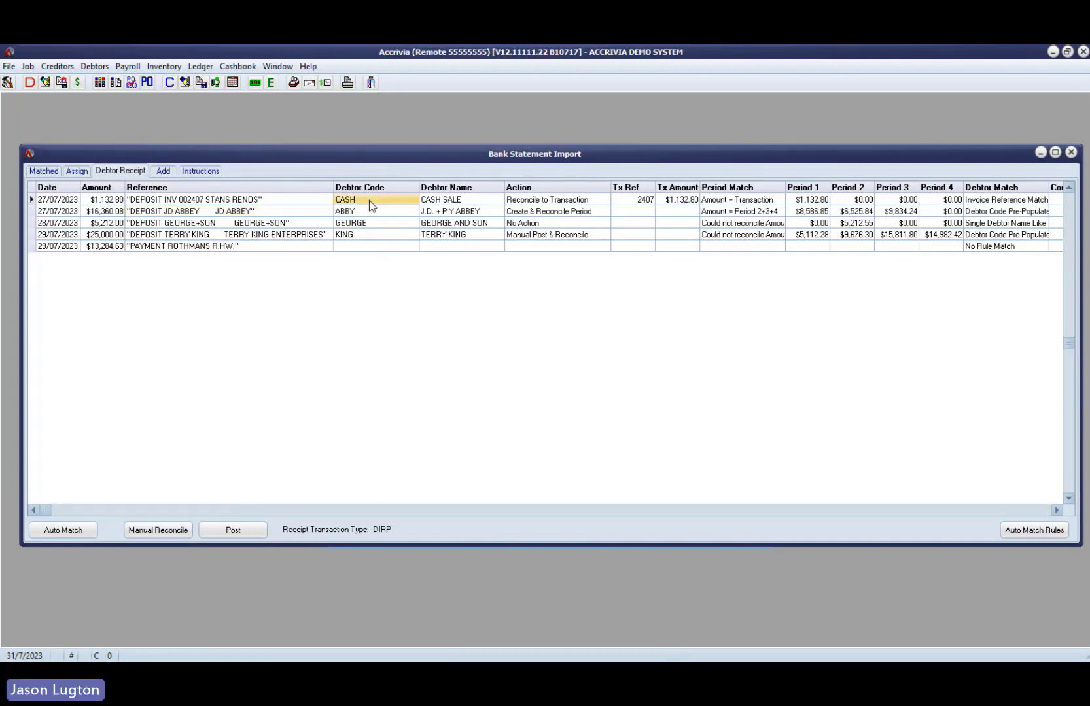
- Examine the cash sale deposit's debtor name, amount, reference, matched action and period match among the debtor receipts
click(458, 203)
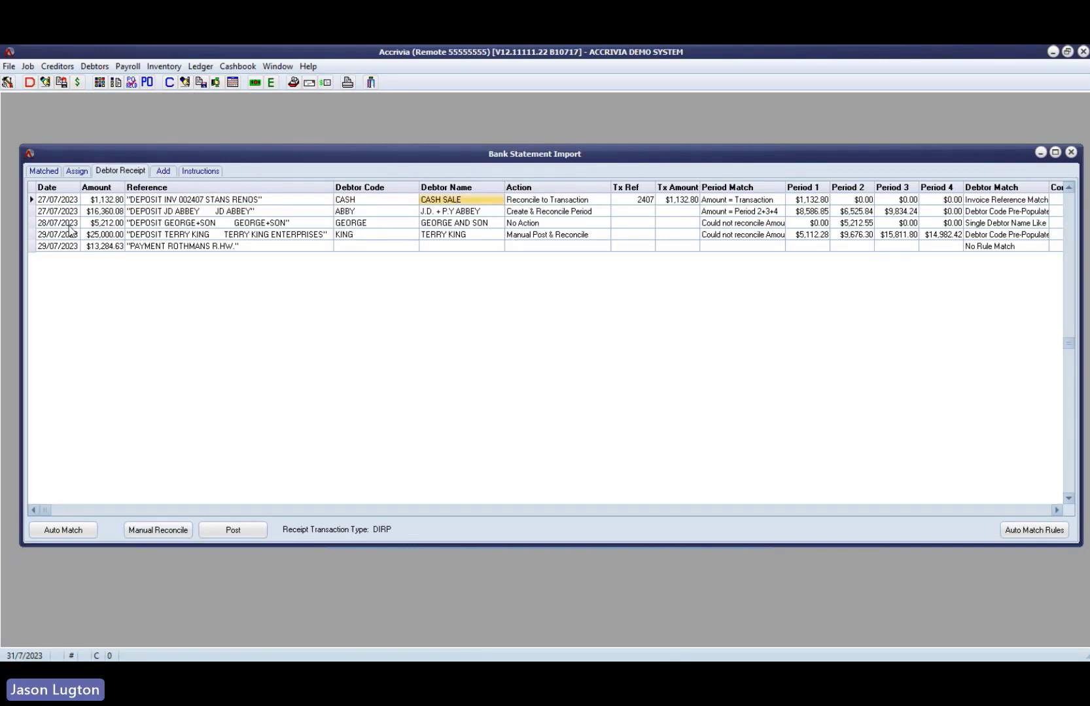
click(108, 201)
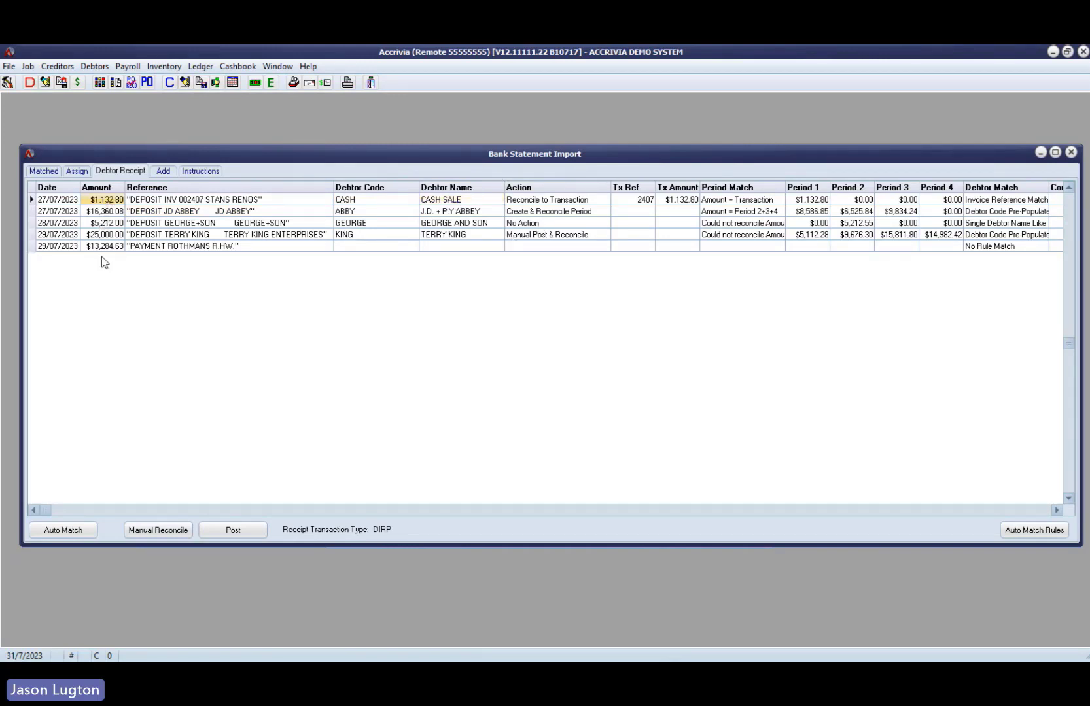
click(114, 213)
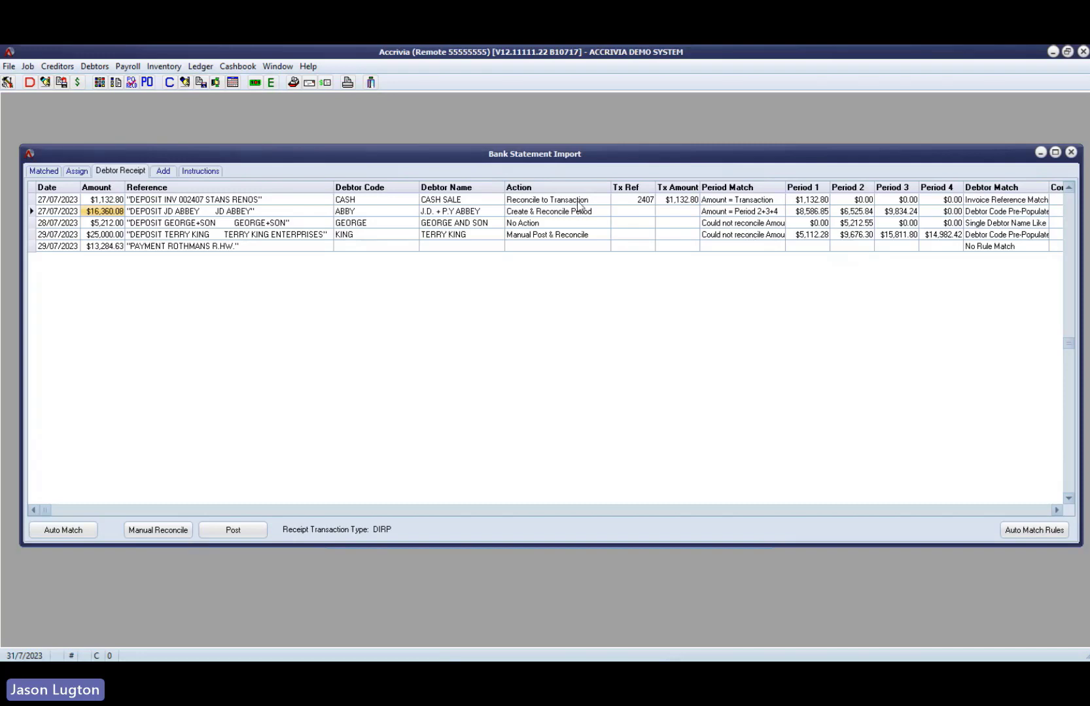
click(272, 202)
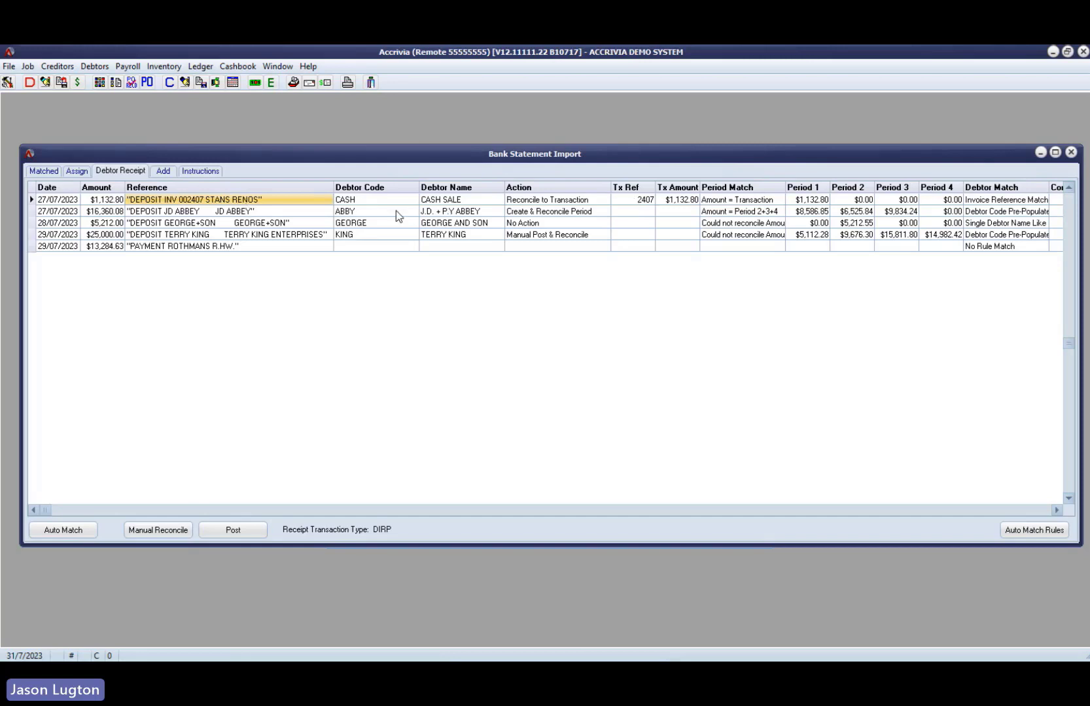
click(373, 201)
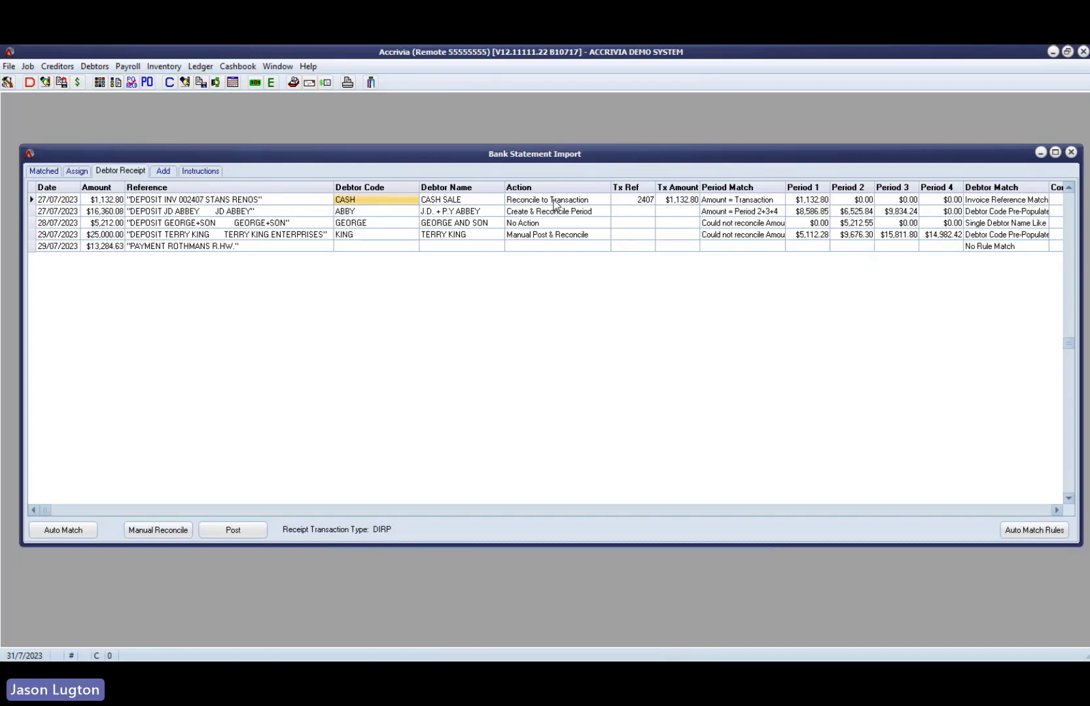
click(578, 205)
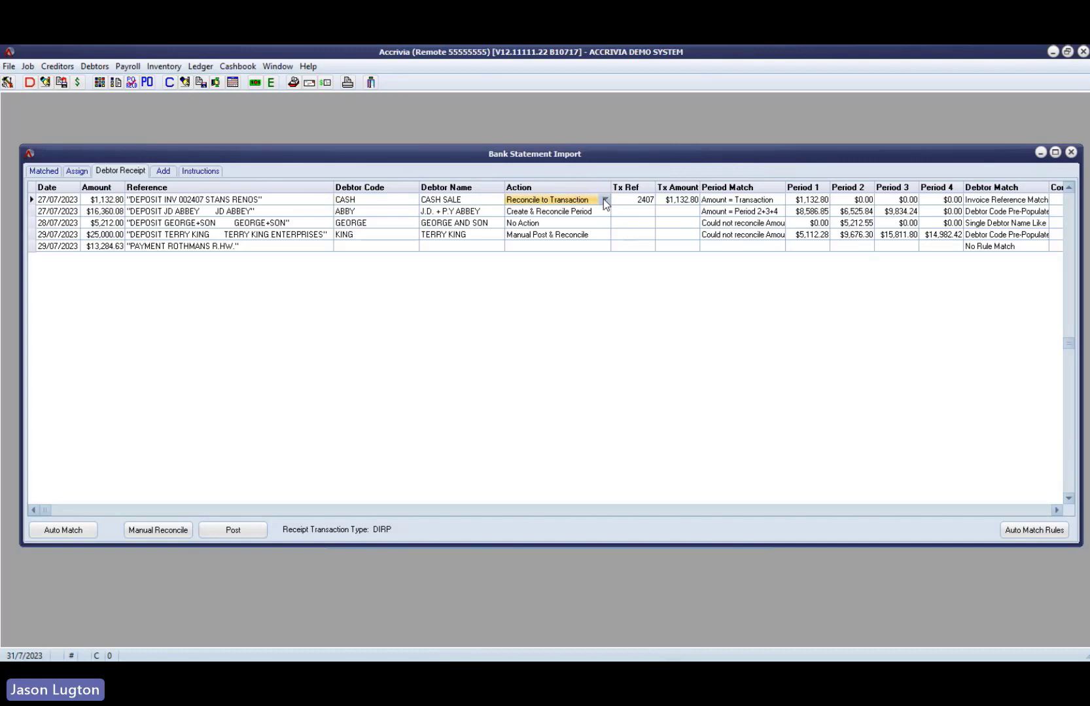
click(604, 200)
click(604, 199)
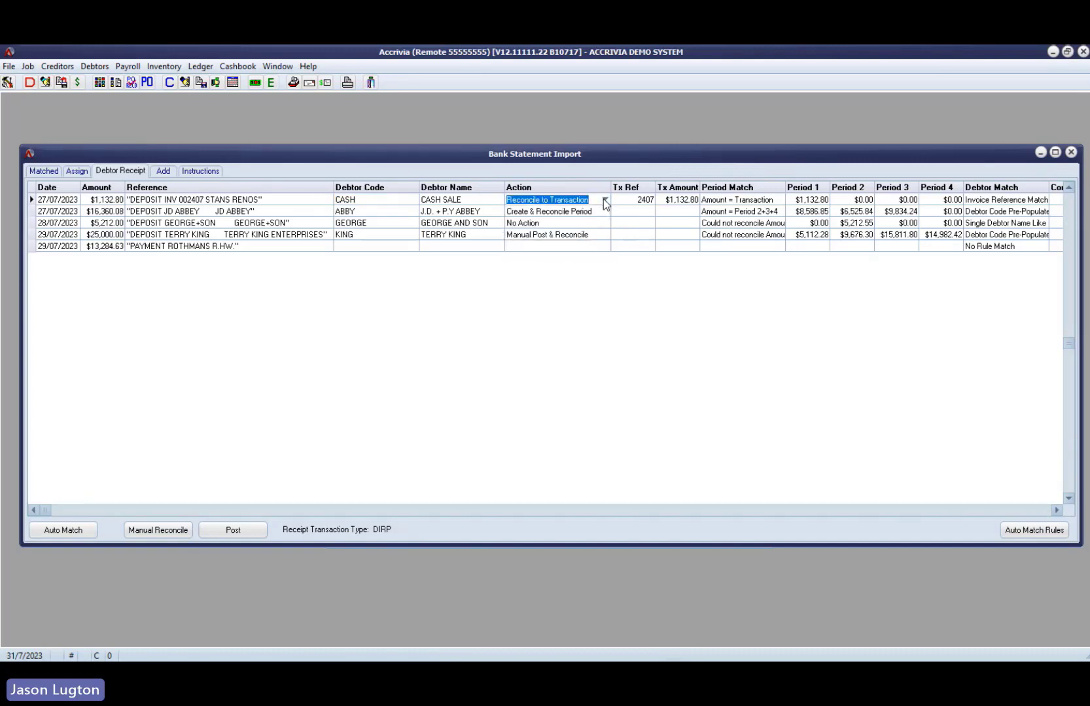
click(715, 201)
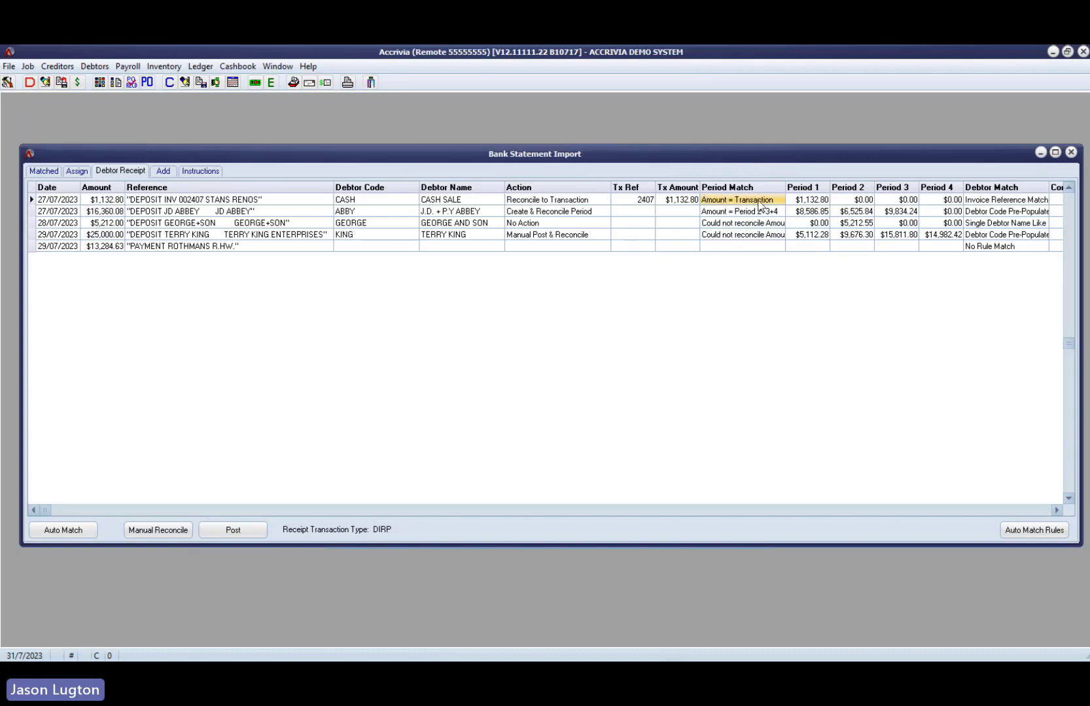
- Compare the $16,360.08 deposit with the debtor's period 2, 3 and 4 balances and check its assigned action
click(205, 214)
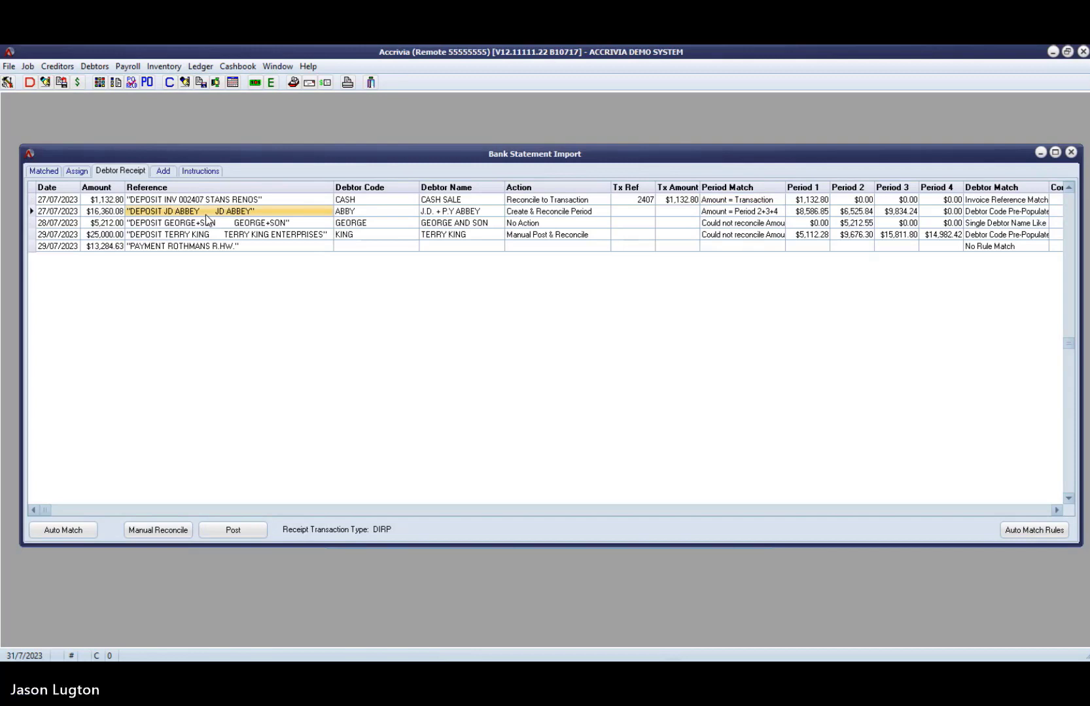
click(112, 214)
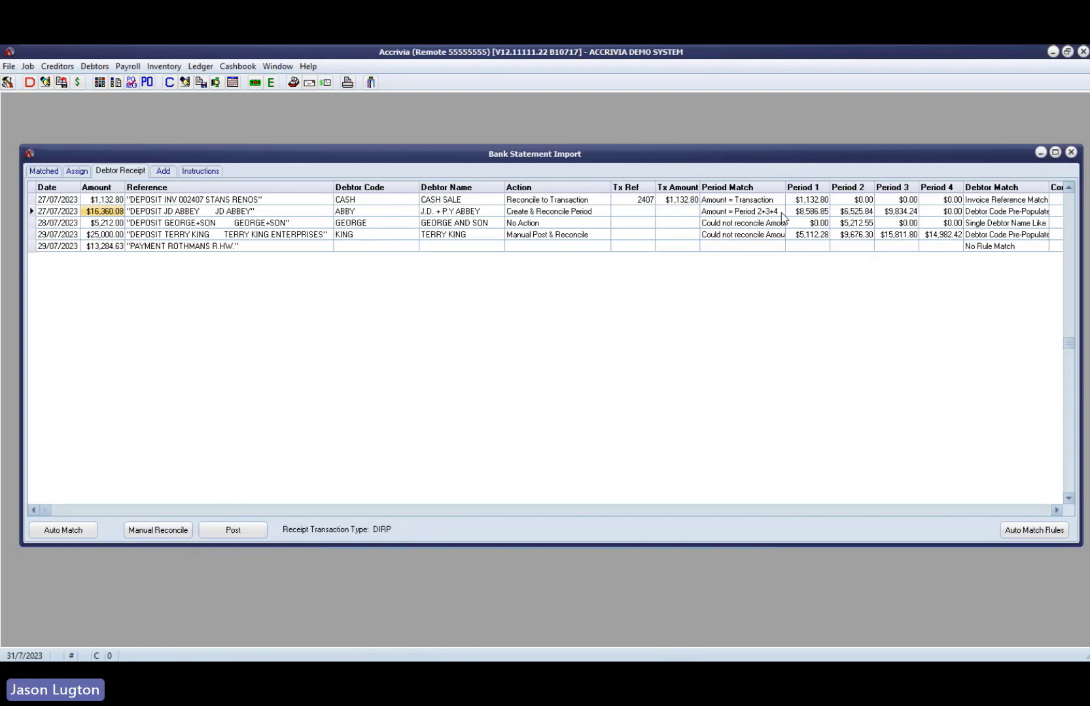
click(939, 213)
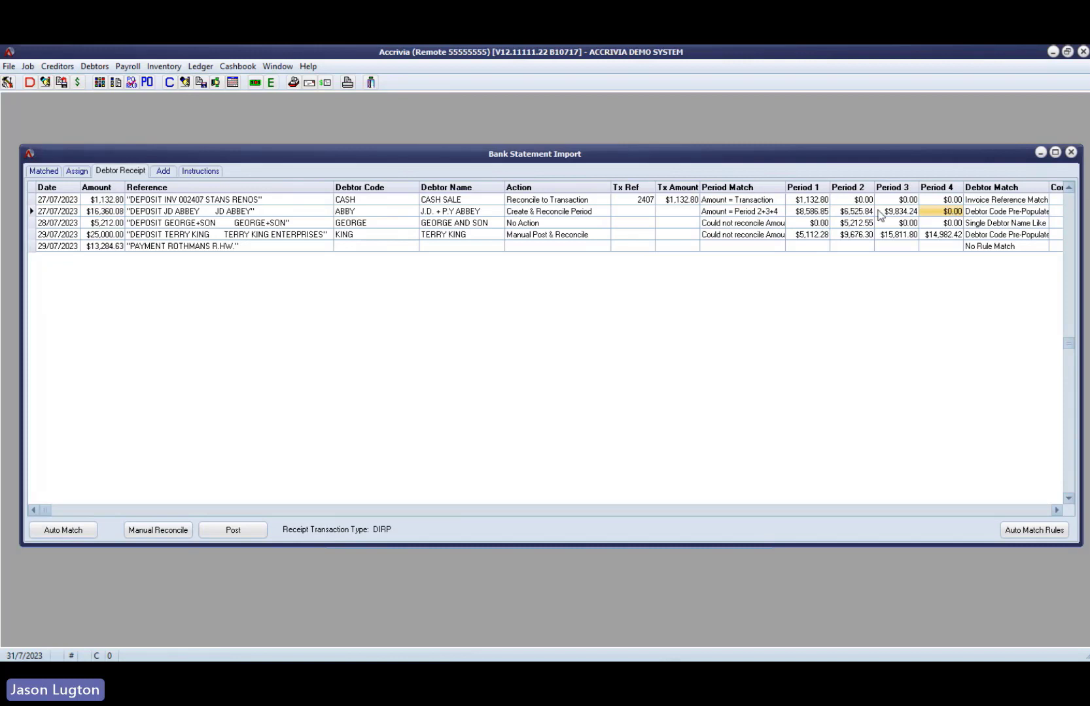
click(914, 212)
click(845, 213)
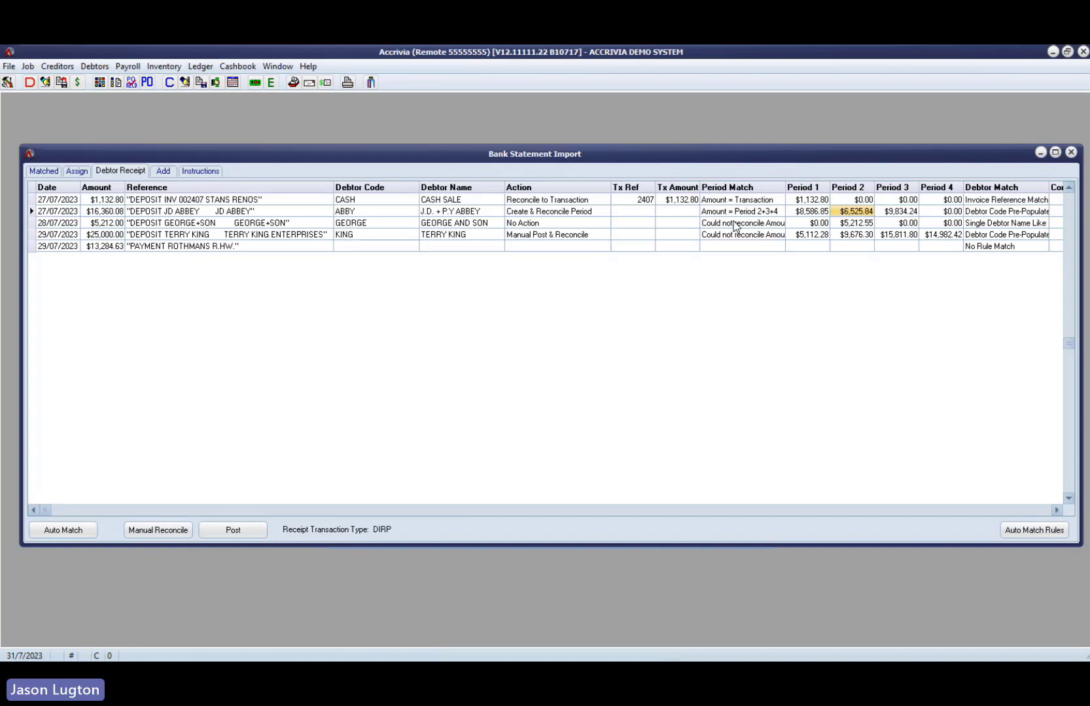
click(602, 214)
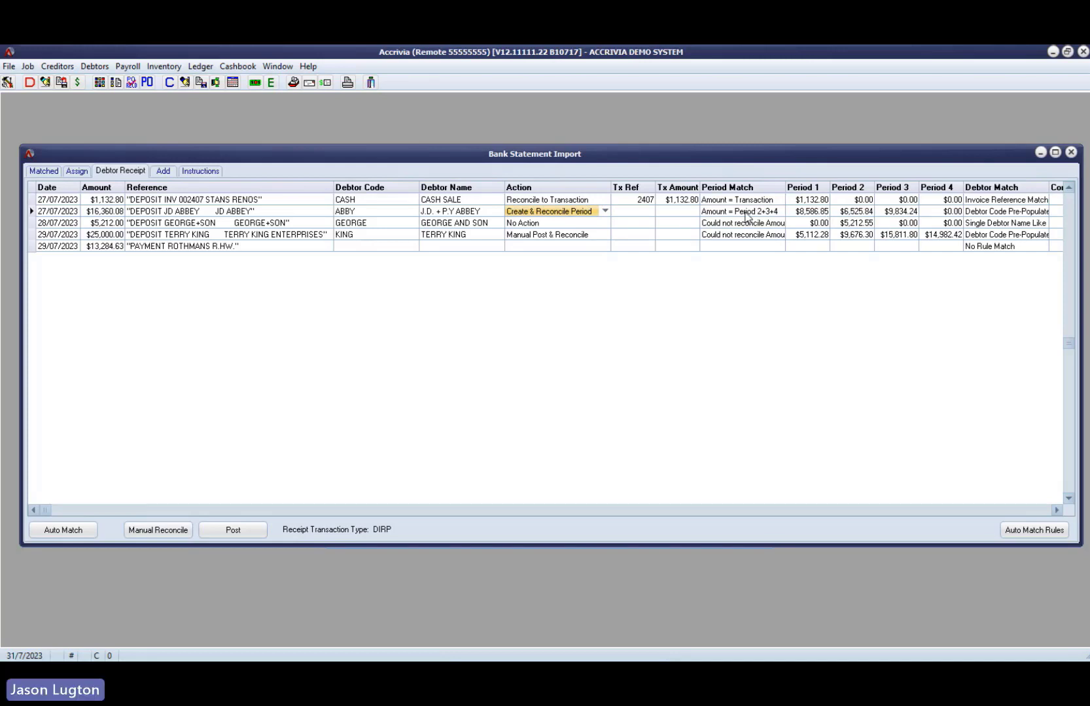
- Compare the GEORGE+SON deposit with its period 2 balance and set its action to Manual Post & Reconcile
click(246, 224)
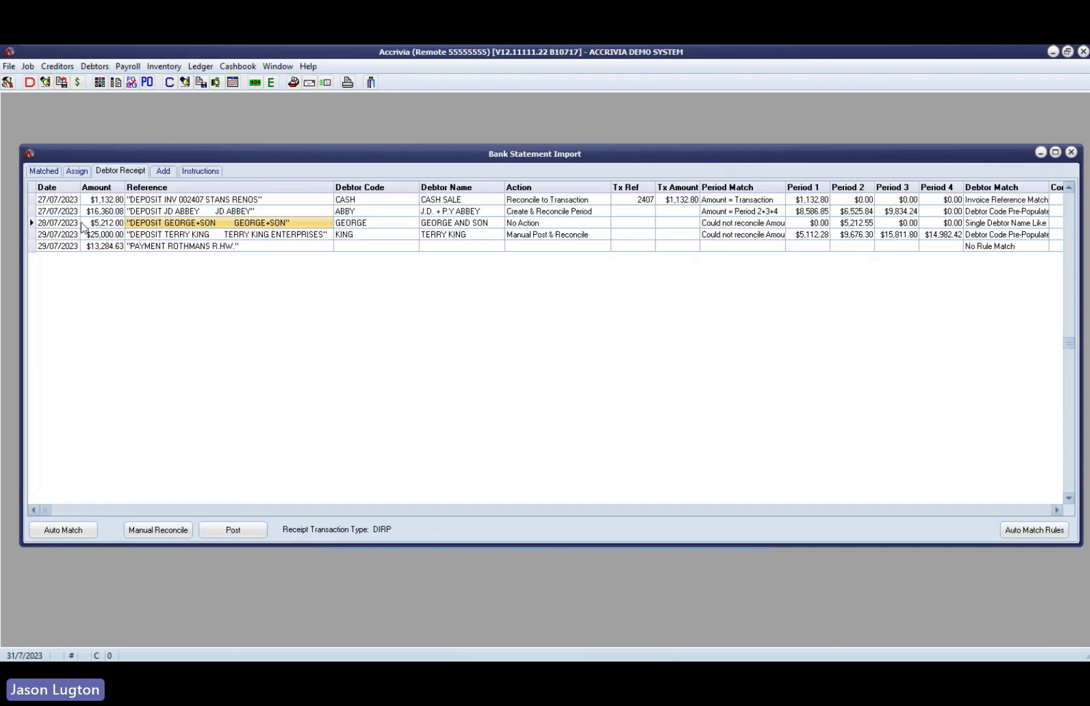
click(106, 223)
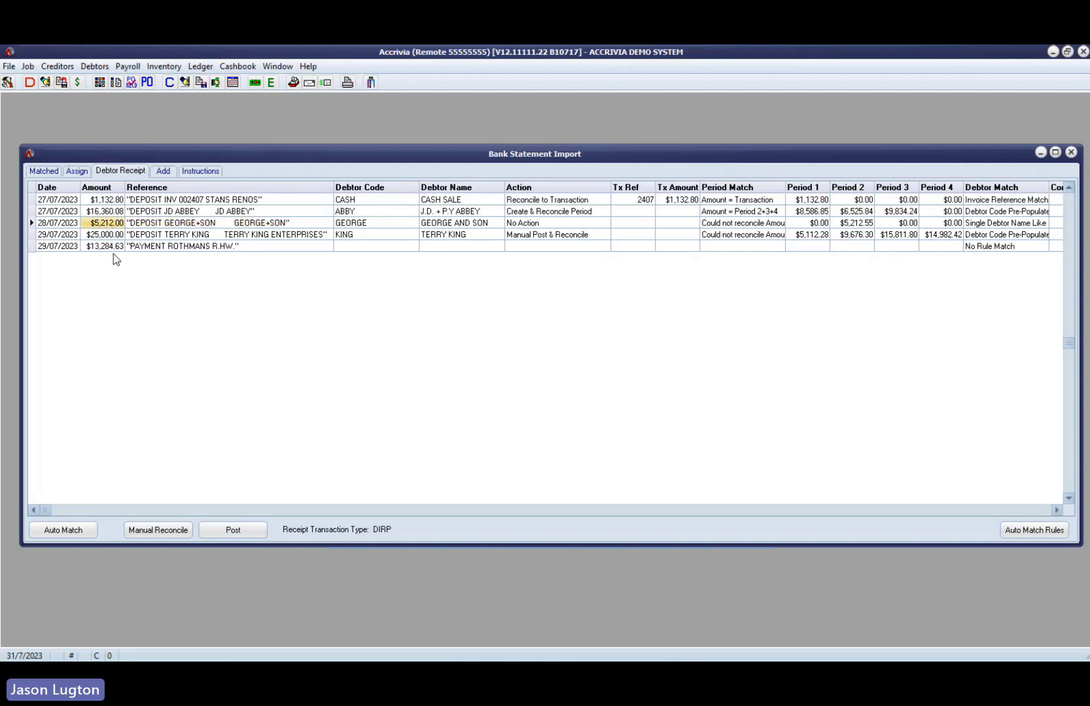
click(868, 225)
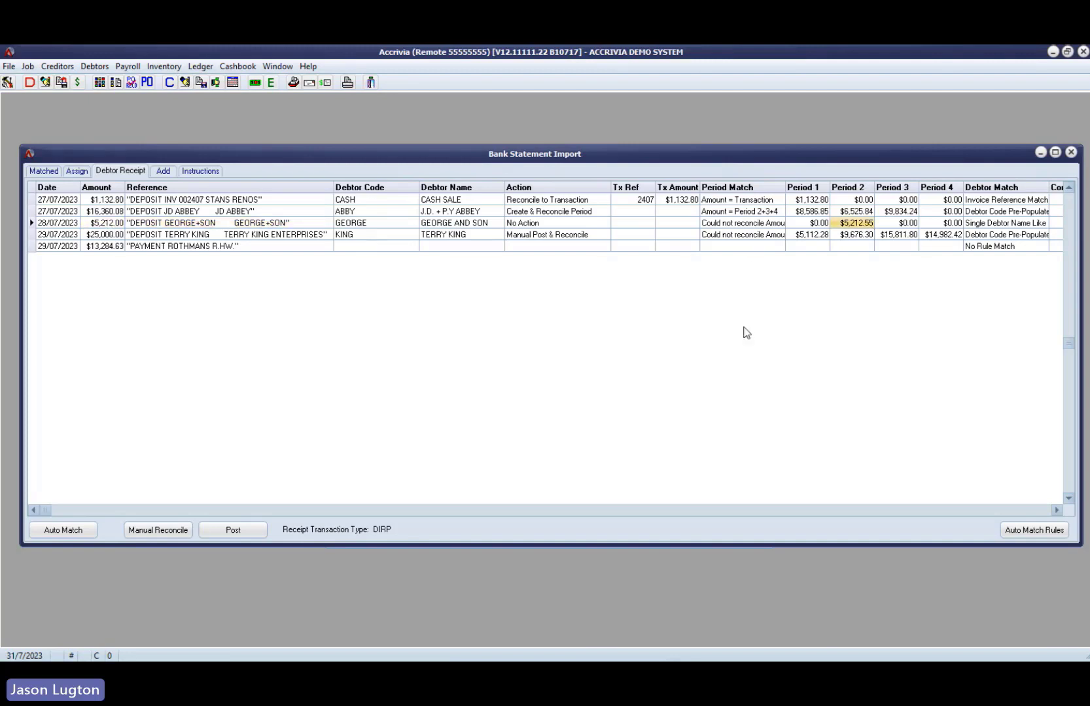
click(594, 225)
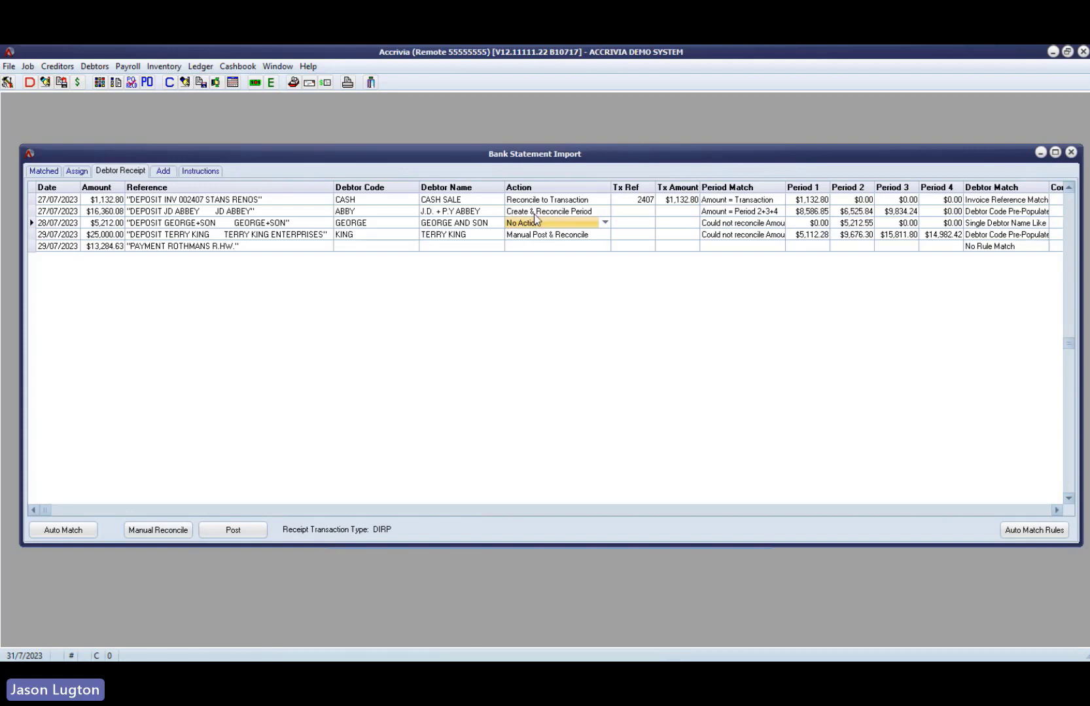
click(605, 223)
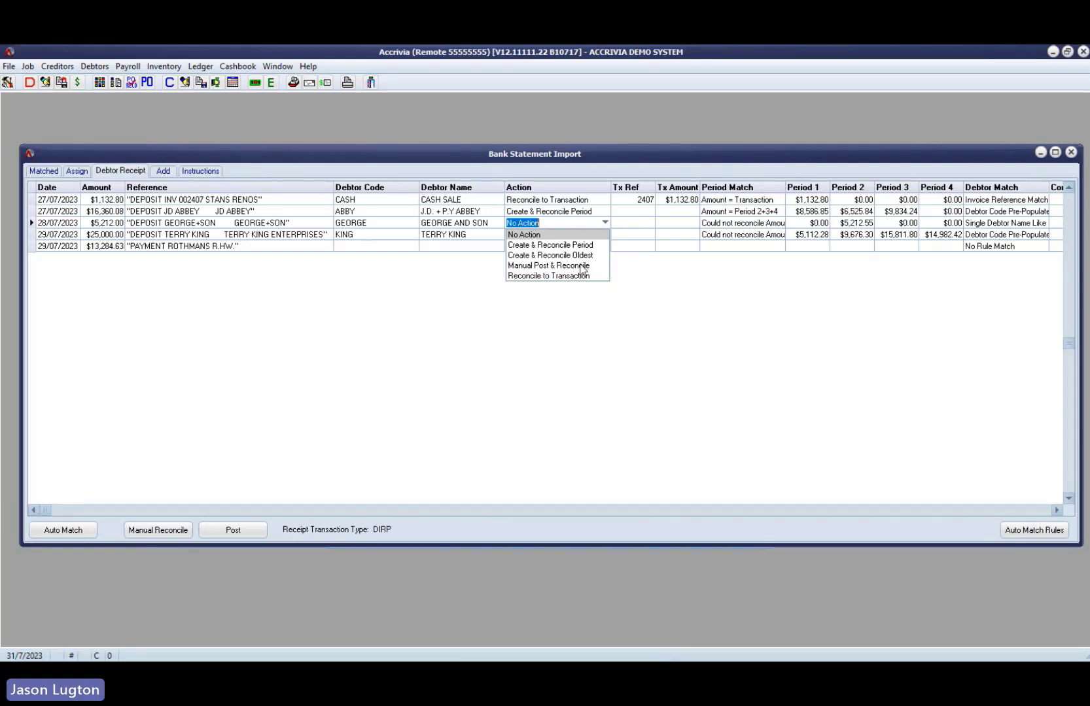
click(559, 265)
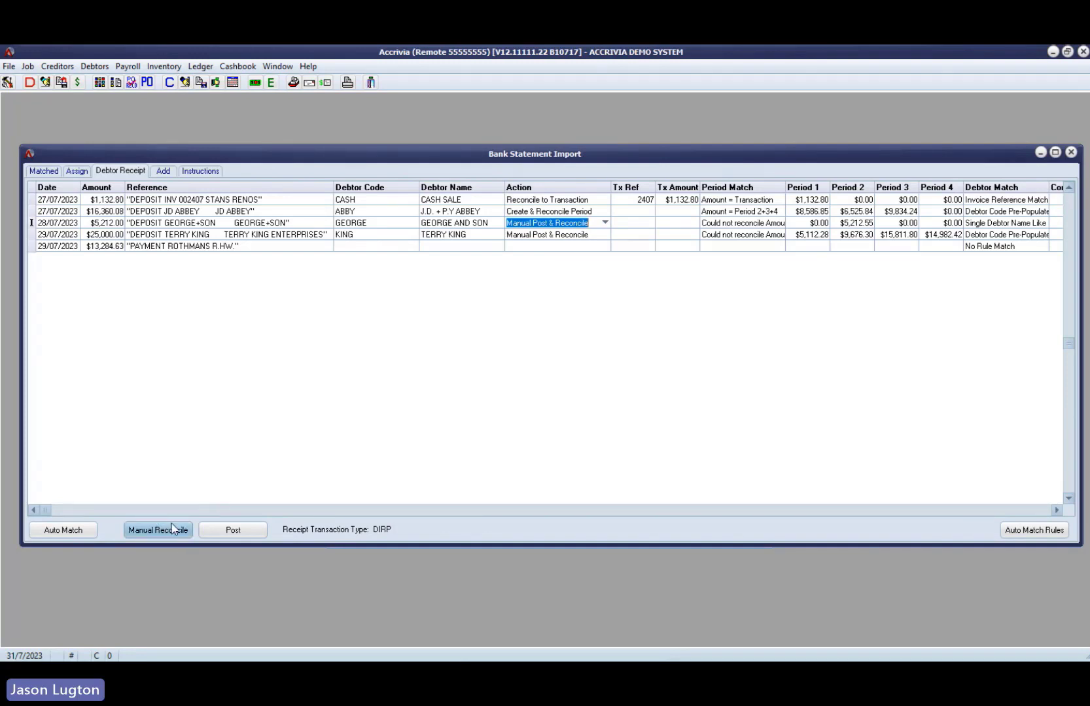
click(668, 225)
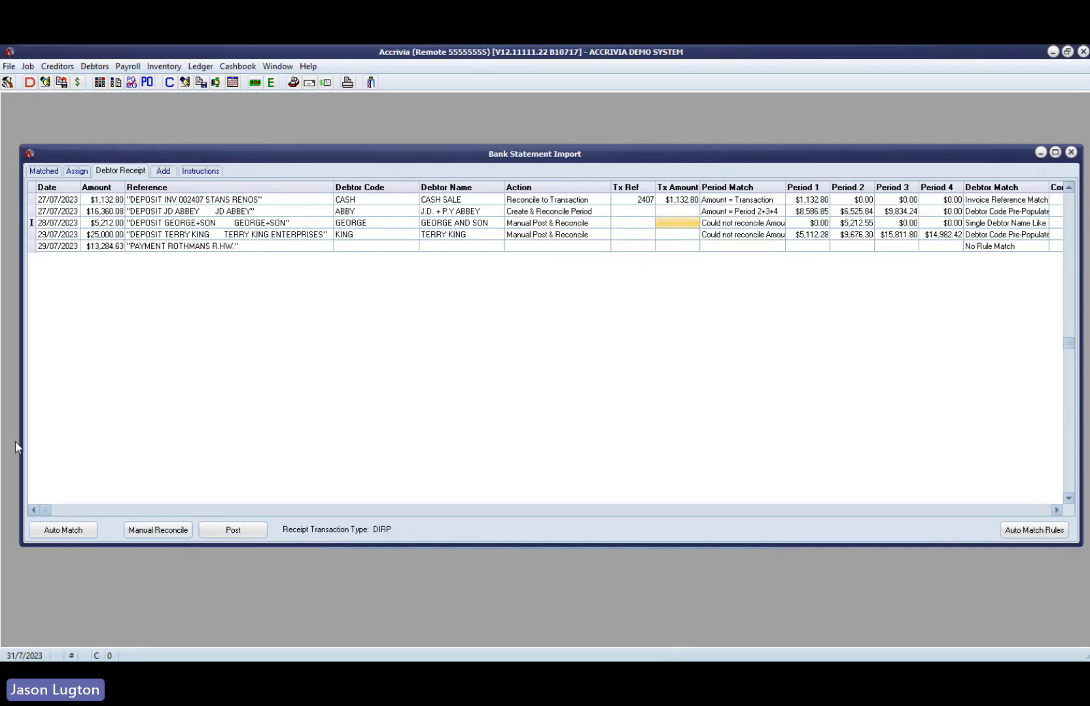
- Start the manual reconciliation of the George and Son receipt and set its discount adjustment to $0.55
click(191, 530)
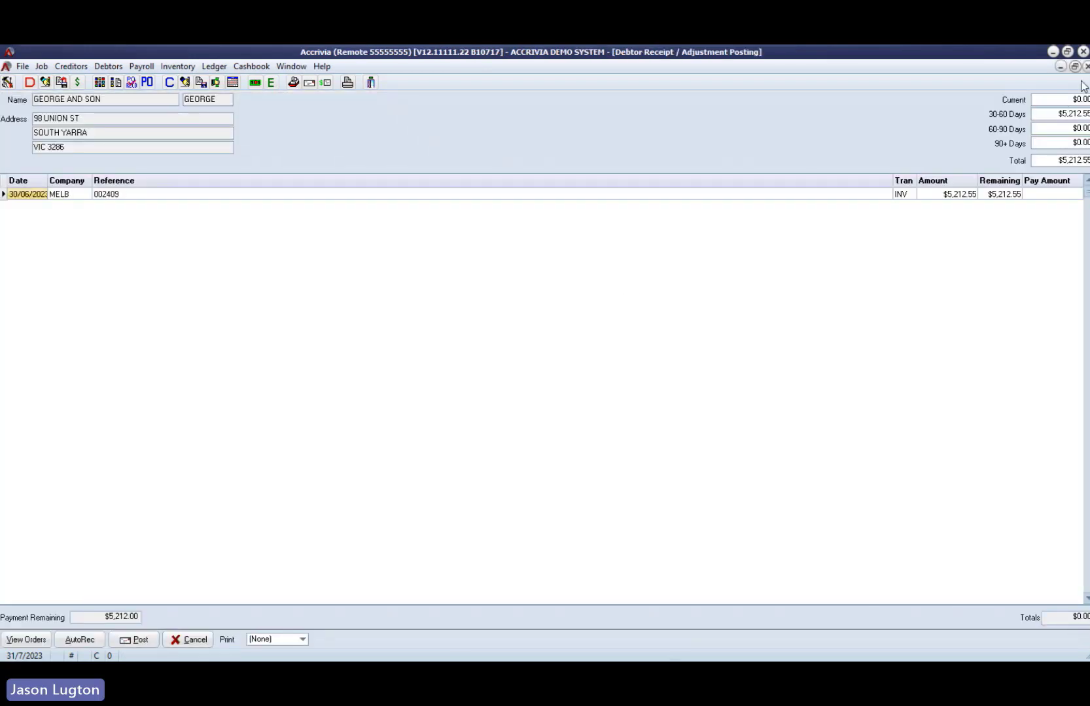
click(1074, 66)
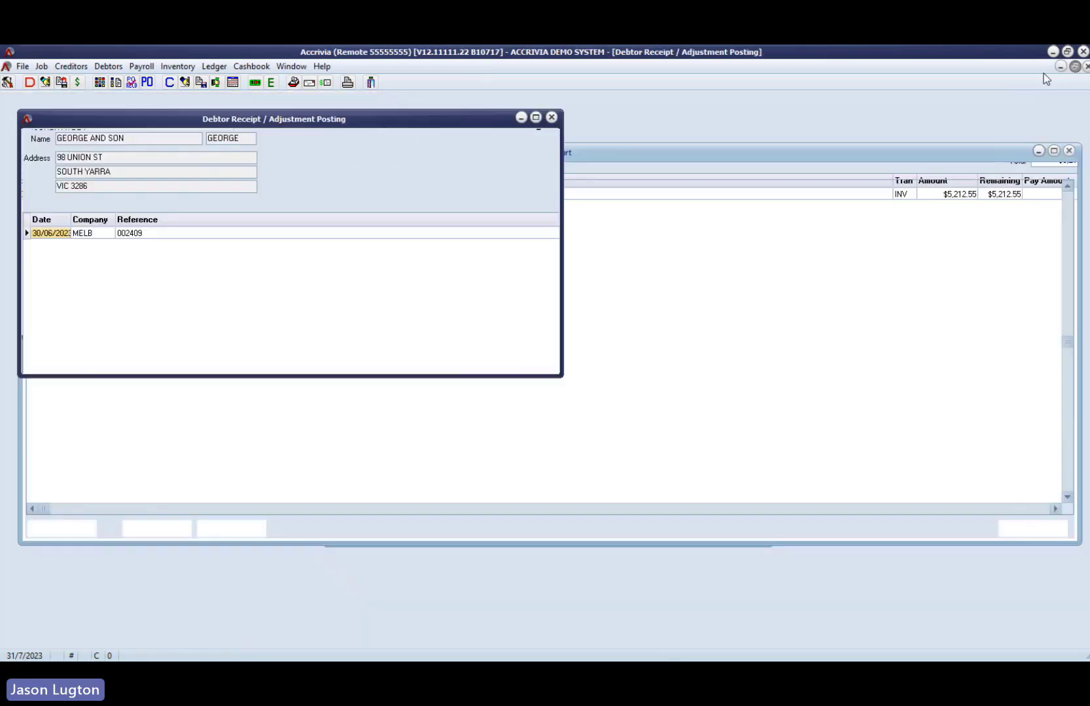
drag(492, 119, 692, 196)
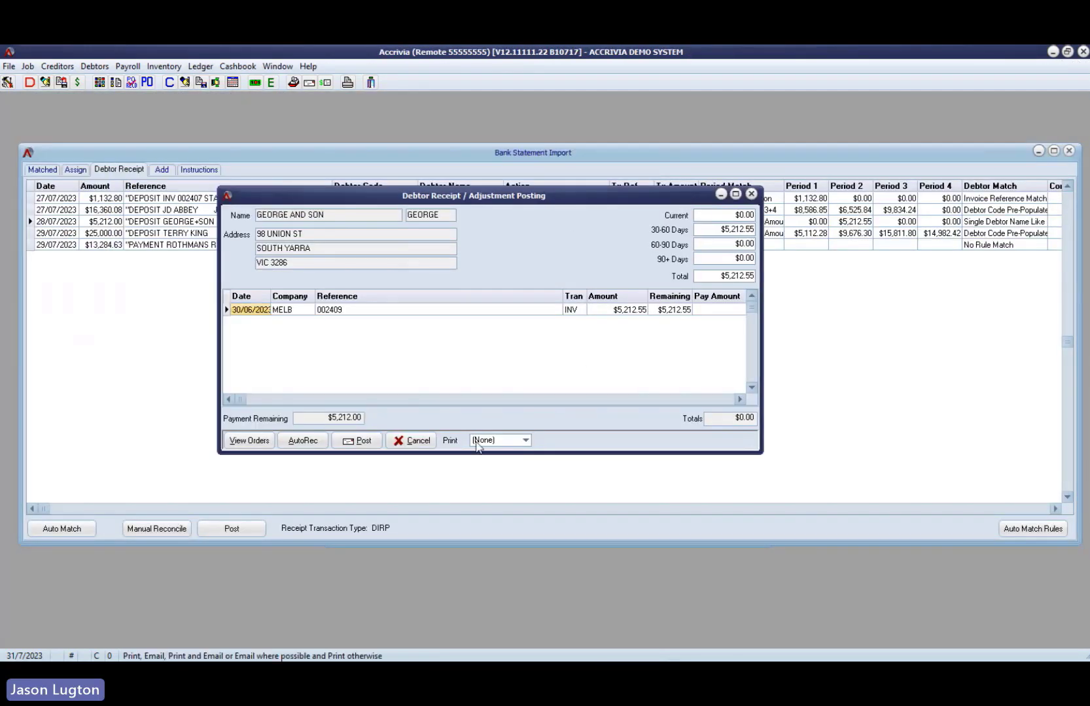
click(432, 440)
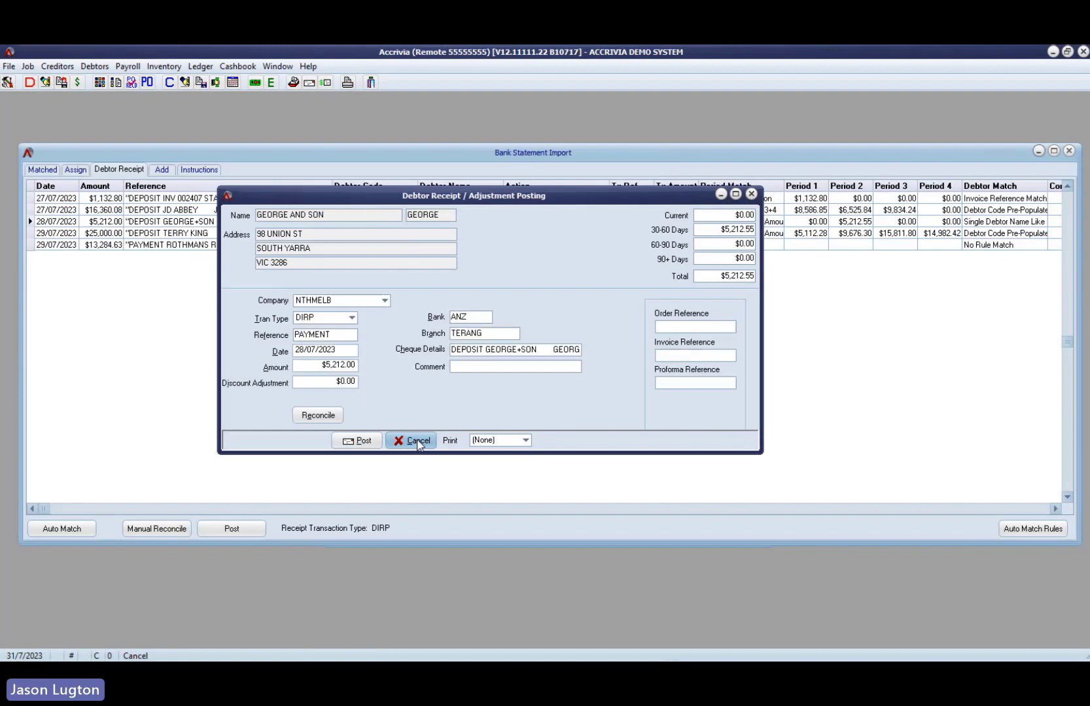
click(335, 382)
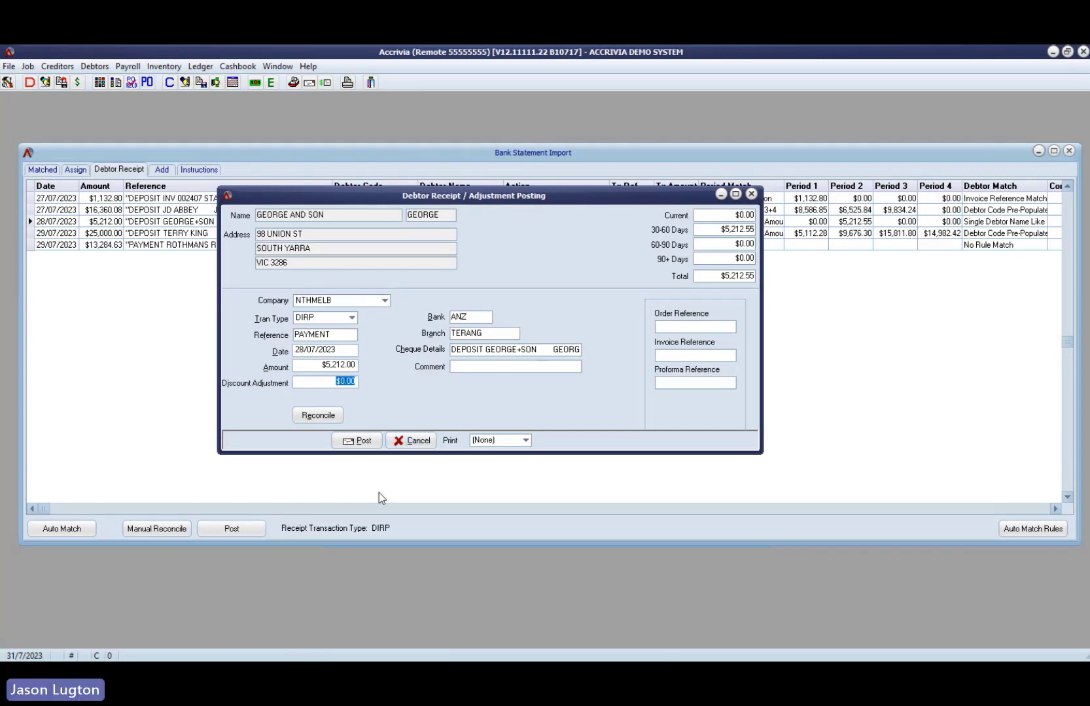
text(0.55)
key(Tab)
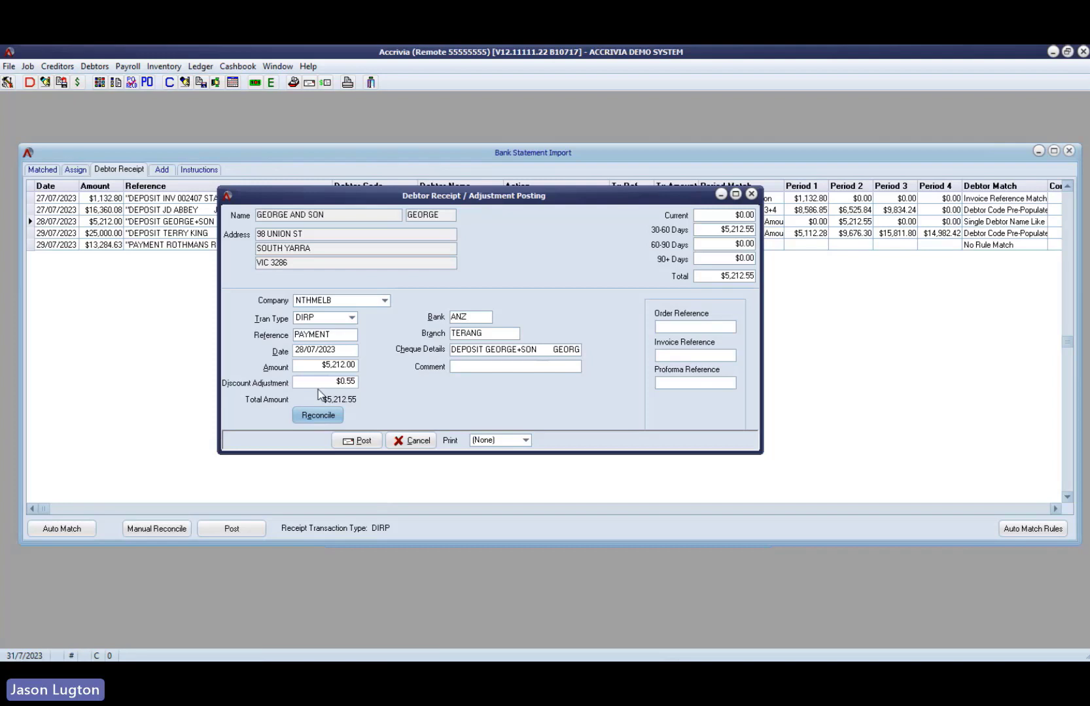
- Auto-reconcile the George and Son receipt against the outstanding invoice and post it
click(331, 422)
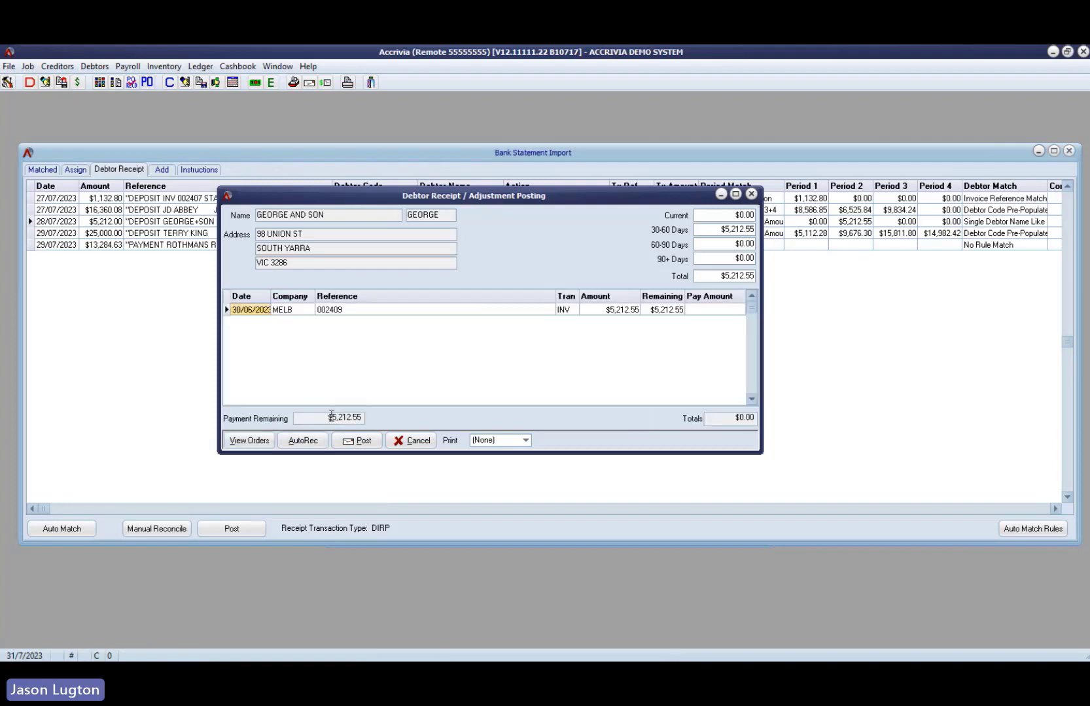
click(309, 440)
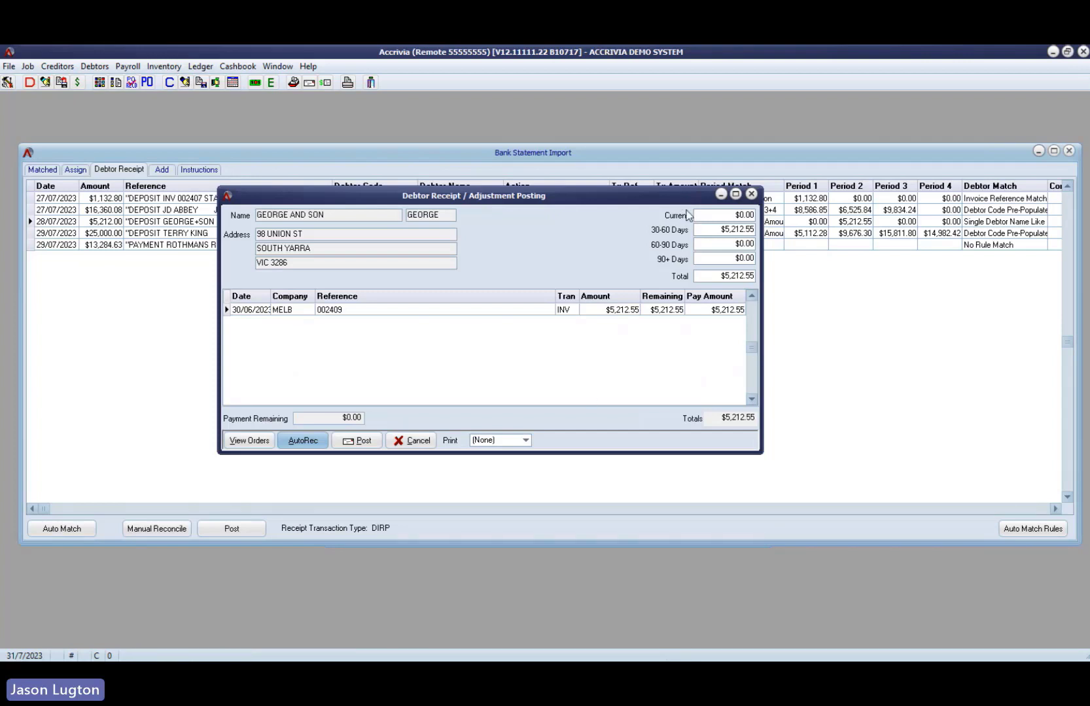
drag(681, 196, 750, 277)
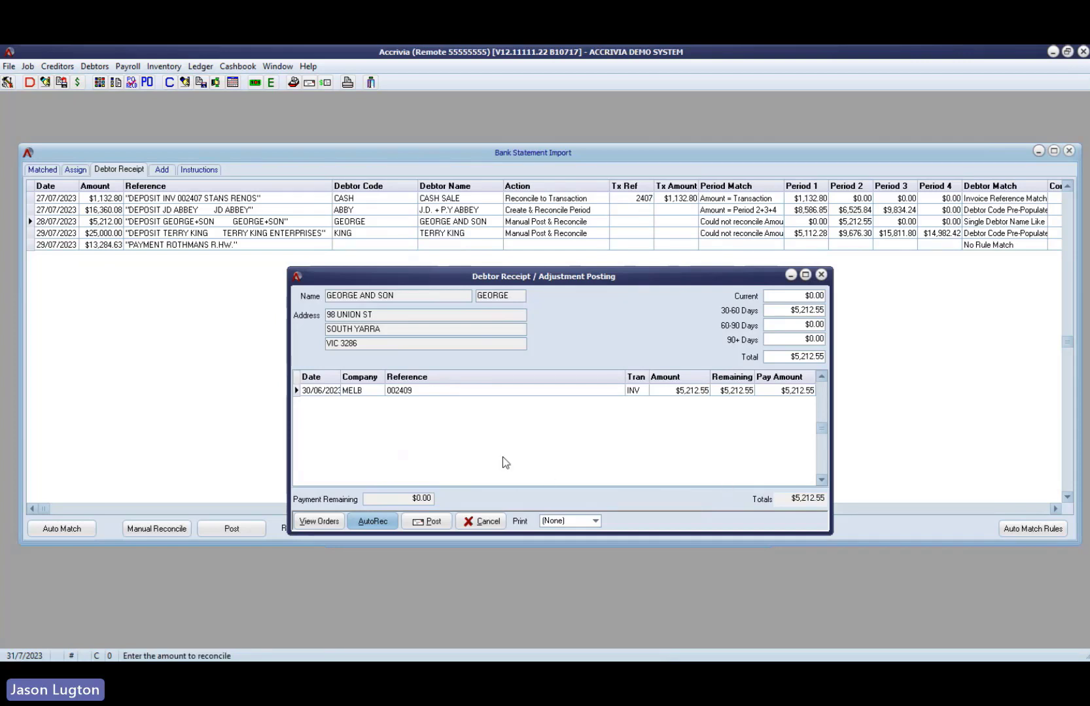
click(424, 520)
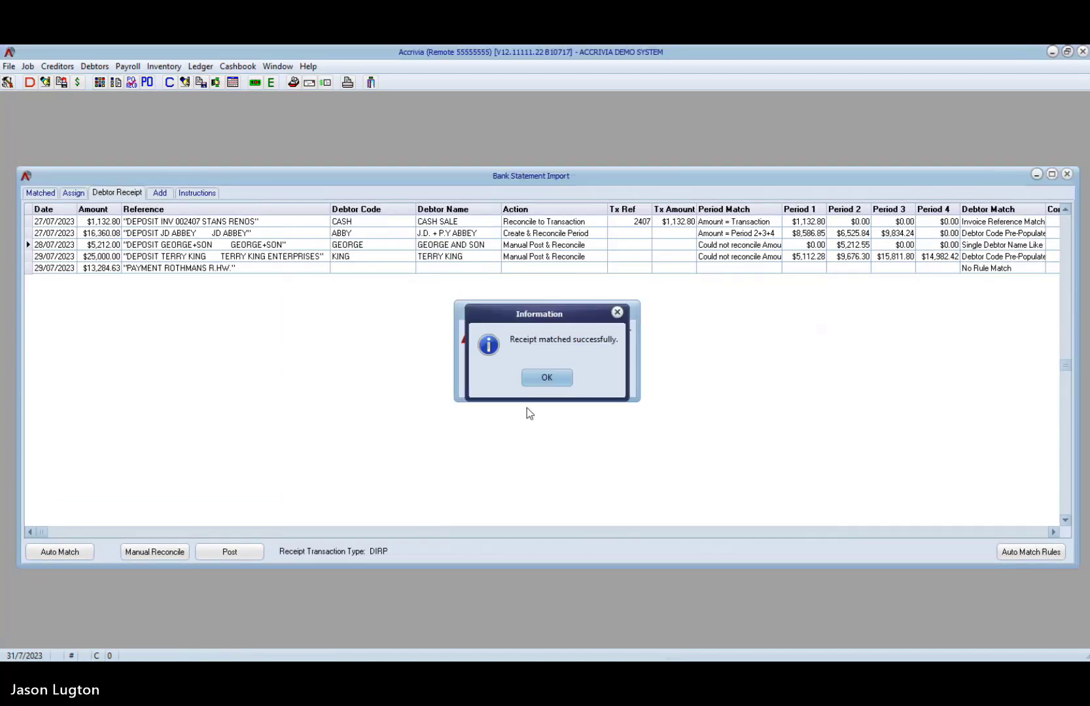
click(547, 378)
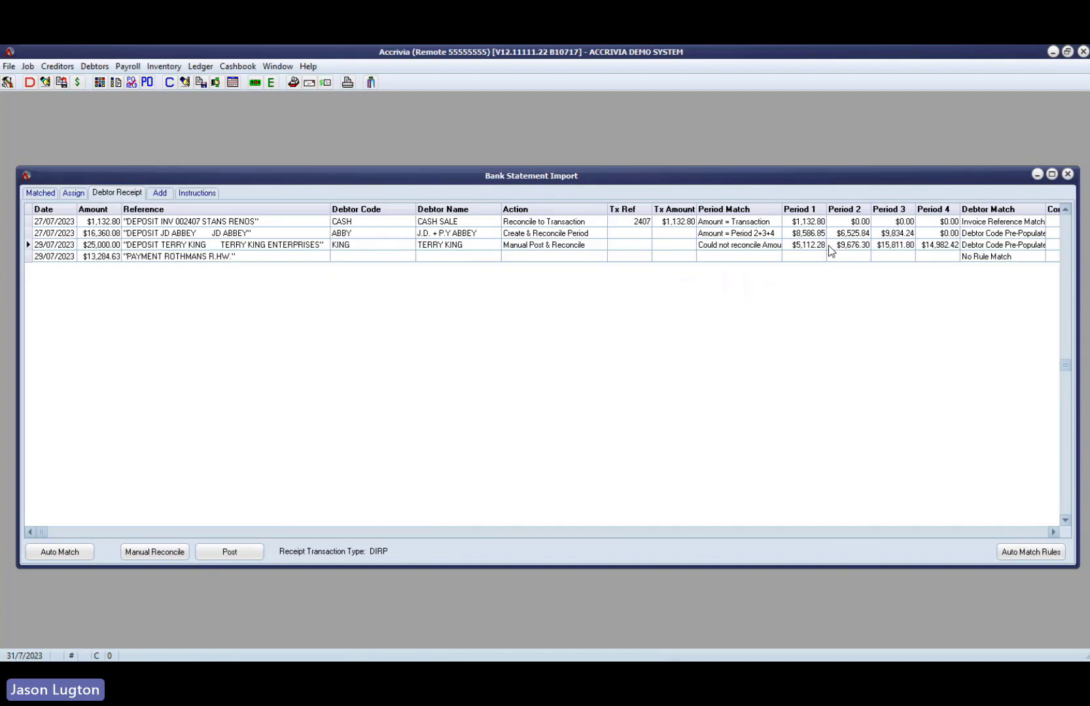
- Check the George and Son receipt among the matched entries, then inspect the Rothmans payment in the debtor receipts
click(40, 193)
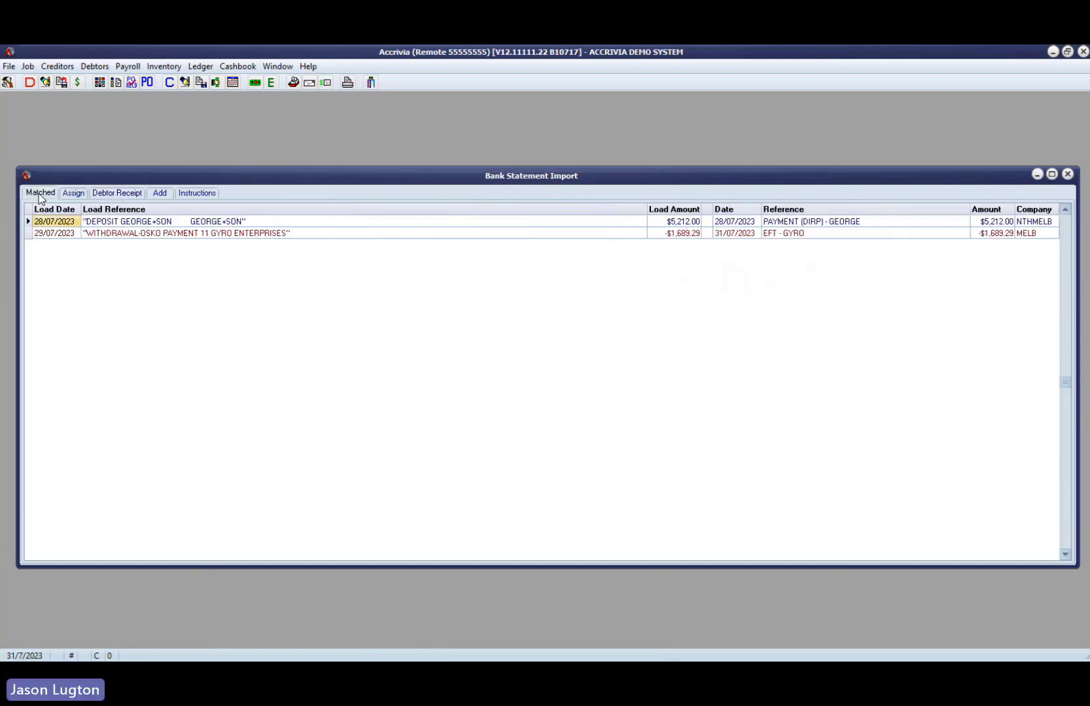
click(138, 223)
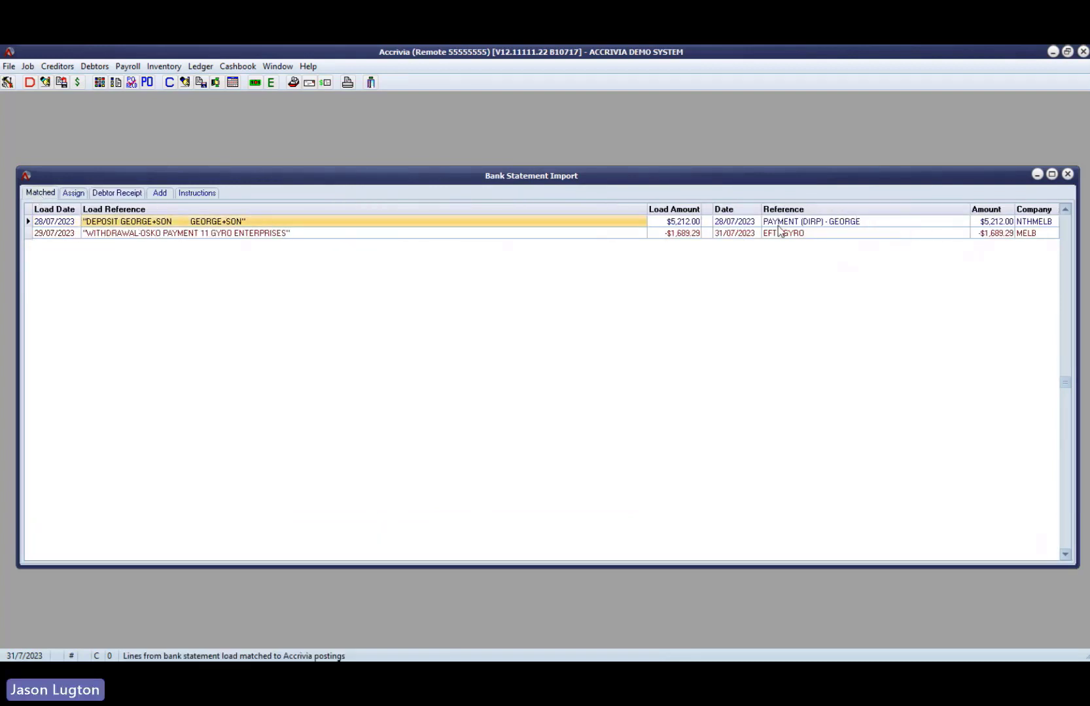
click(999, 222)
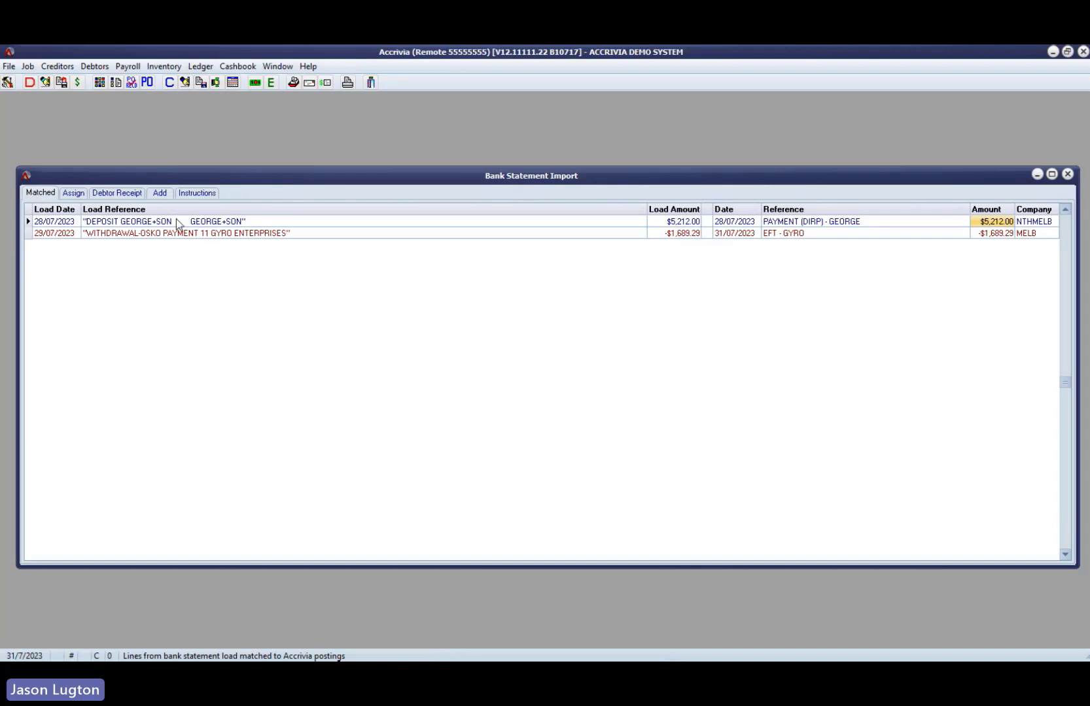
click(121, 195)
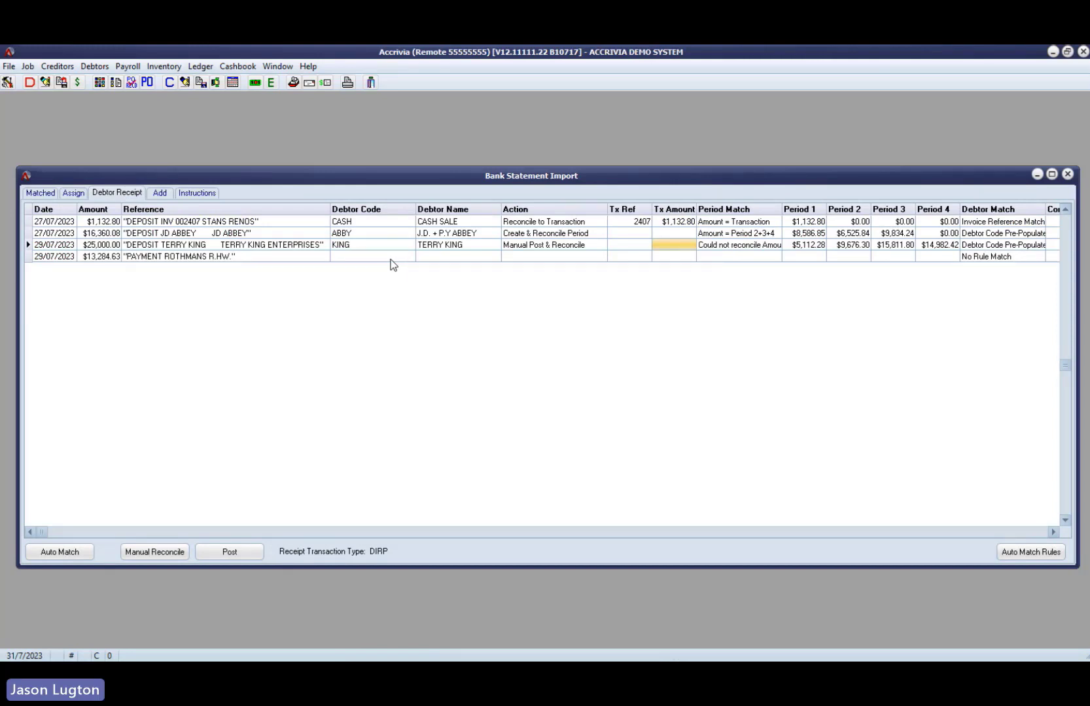
click(253, 257)
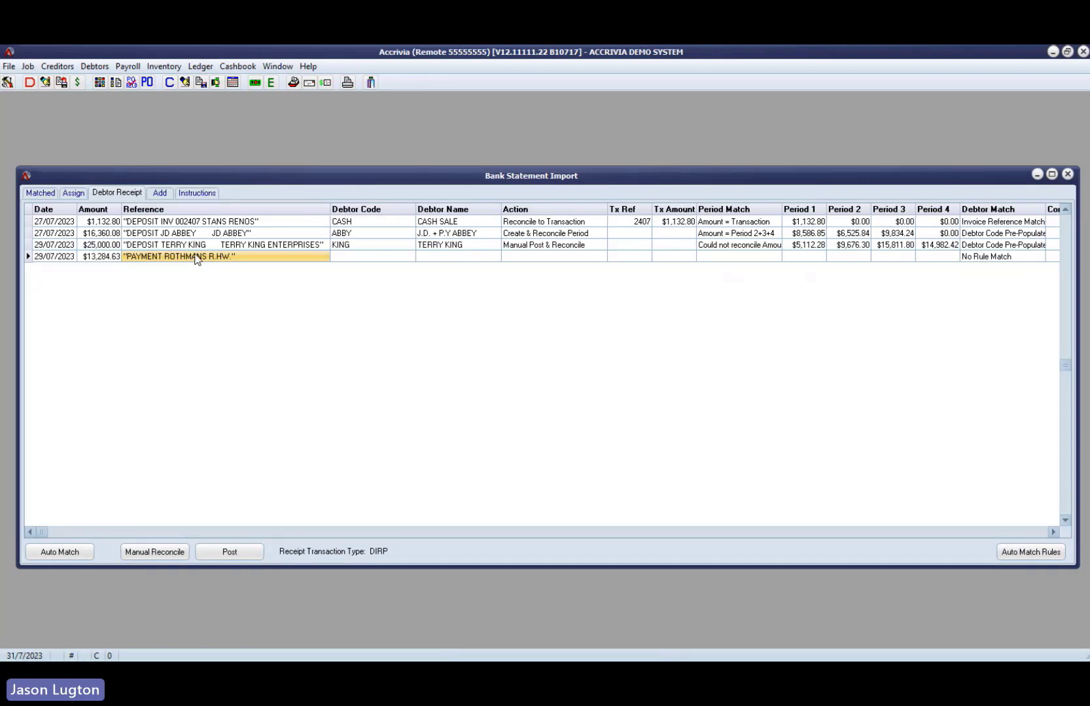
- Assign debtor ROTH (Rothmans Hardware) to the PAYMENT ROTHMANS R.HW. receipt line
double_click(378, 258)
text(ROTH)
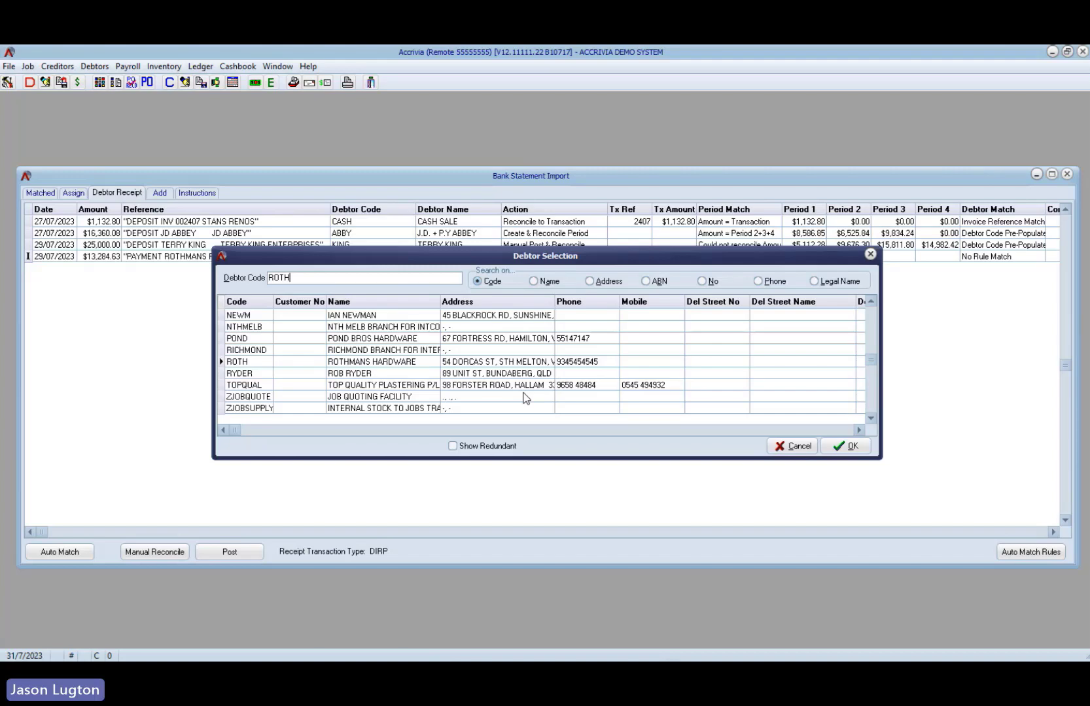
click(418, 361)
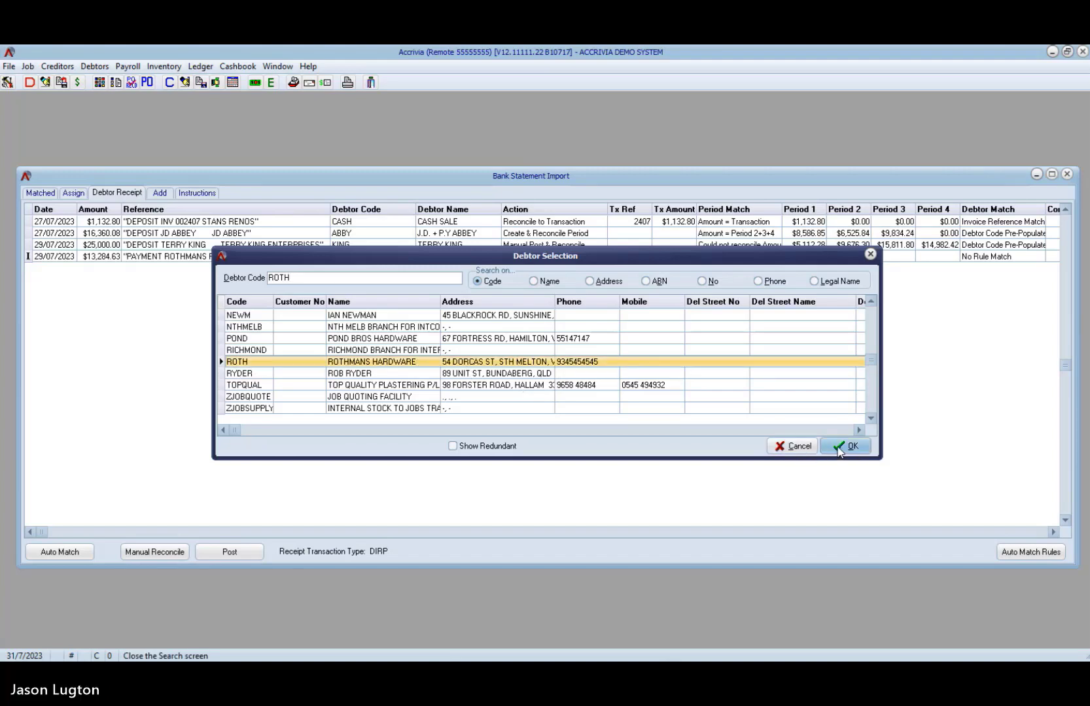
click(840, 448)
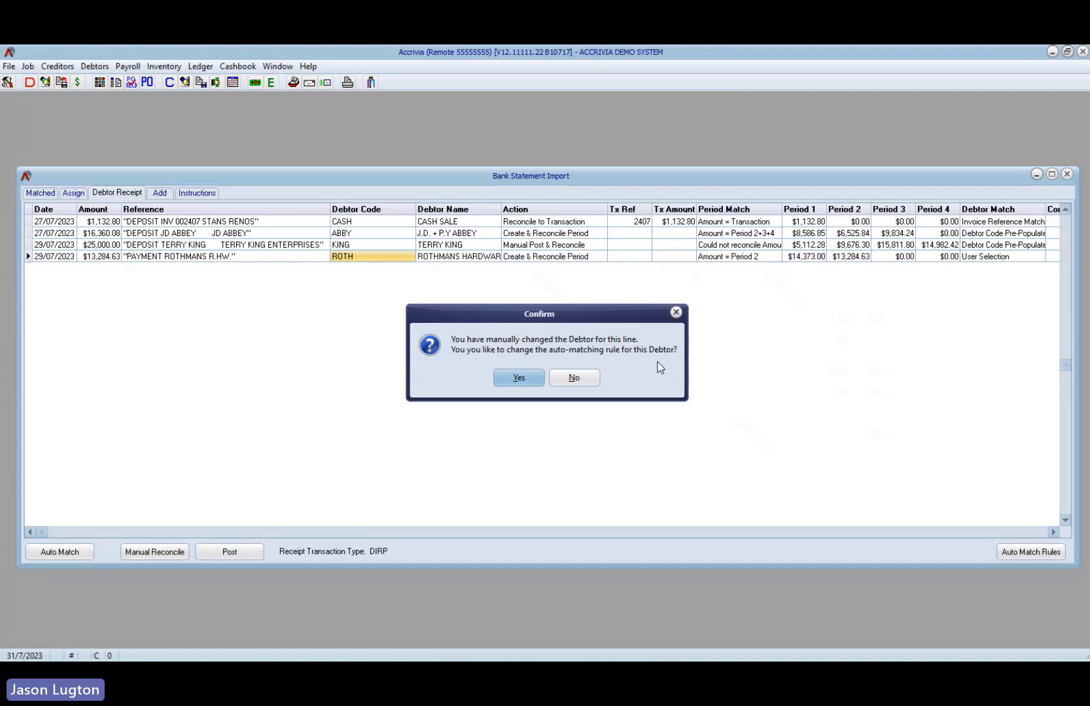
- Accept changing the debtor's auto-matching rule and shorten its matching text to ROTHMANS R.HW
click(524, 377)
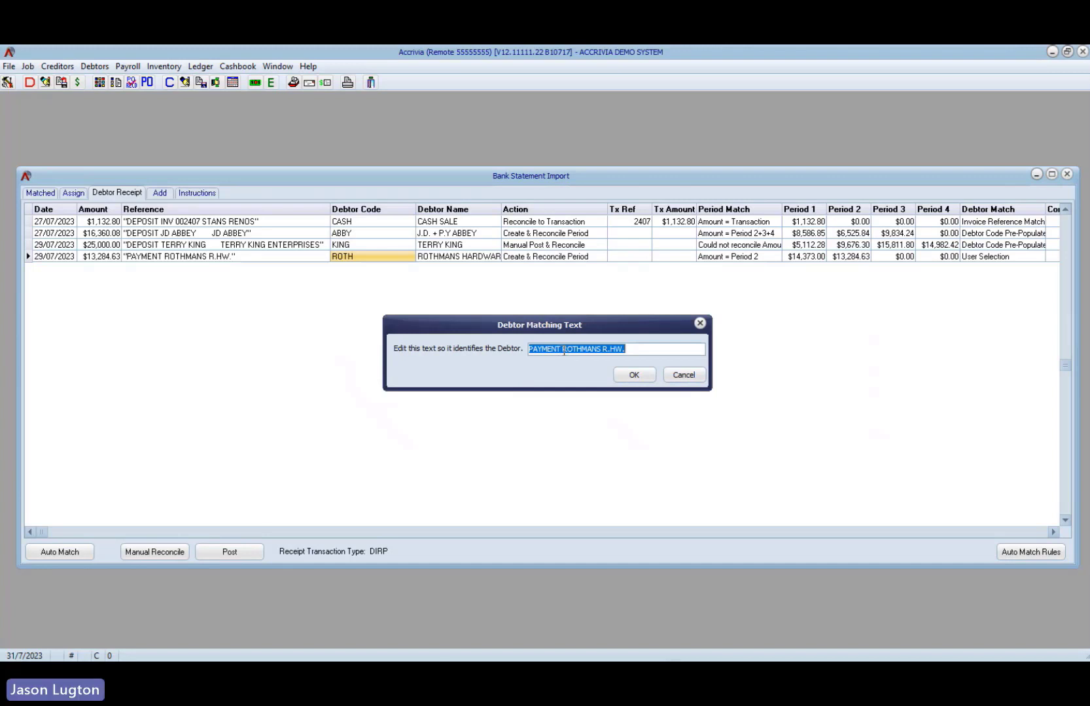
drag(563, 350, 517, 349)
key(Delete)
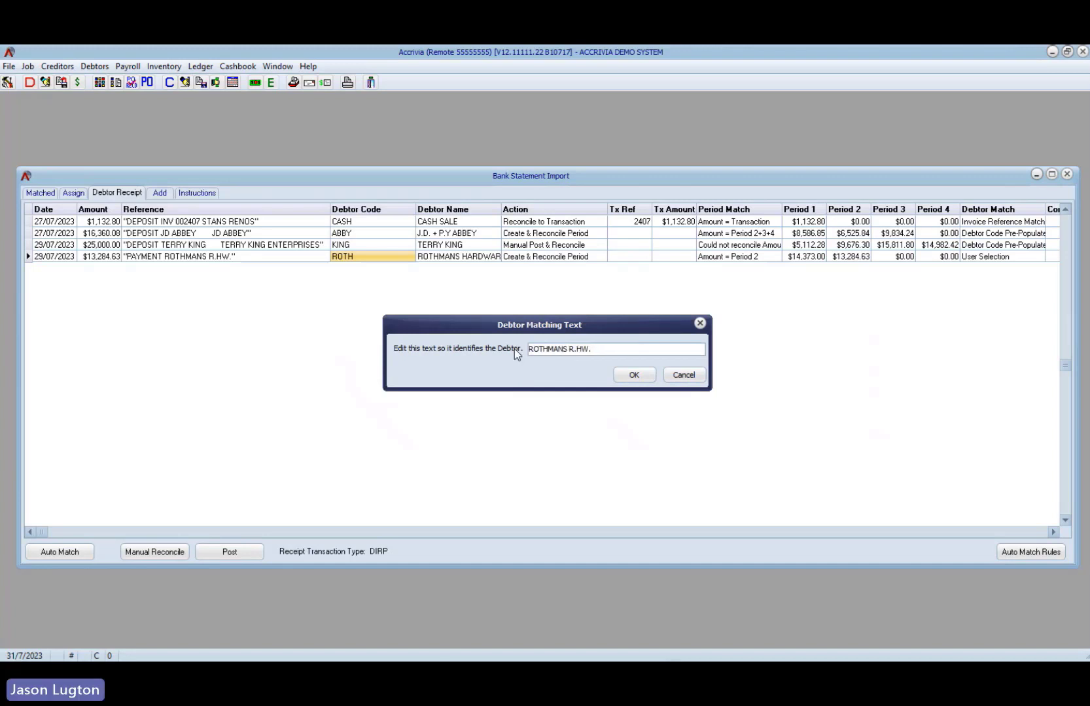
drag(606, 351, 516, 351)
click(604, 352)
drag(568, 349, 597, 351)
click(631, 375)
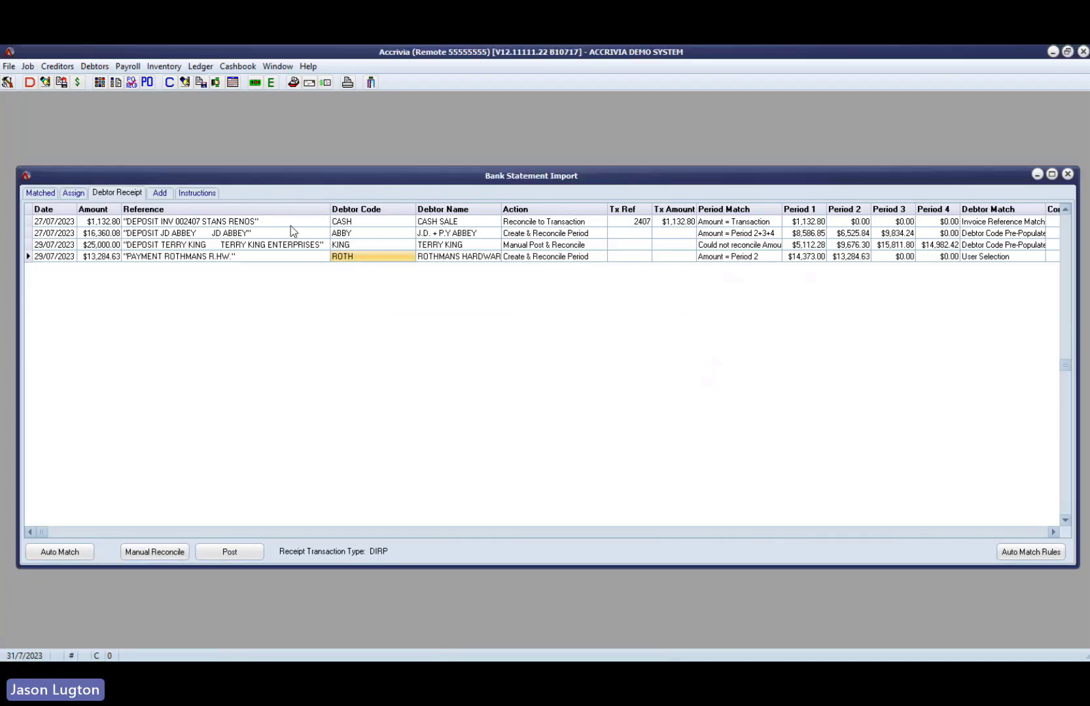
- Compare the Rothmans payment with its period 2 balance, then examine the account name and trading name in the debtor's file
click(103, 256)
click(851, 257)
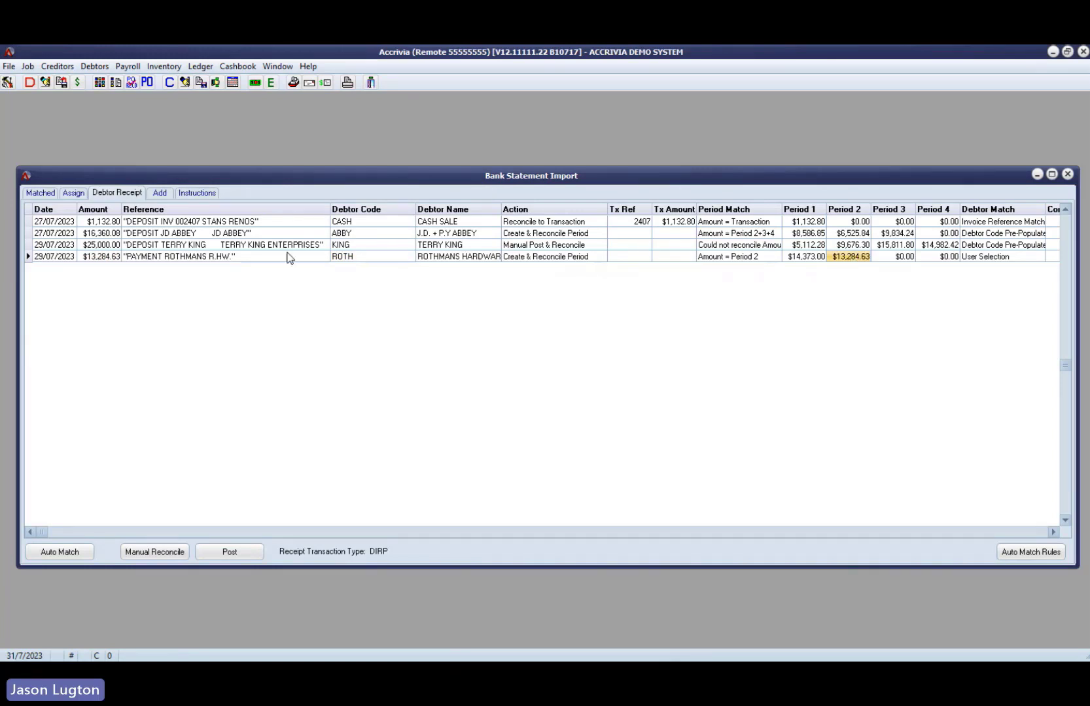
click(30, 84)
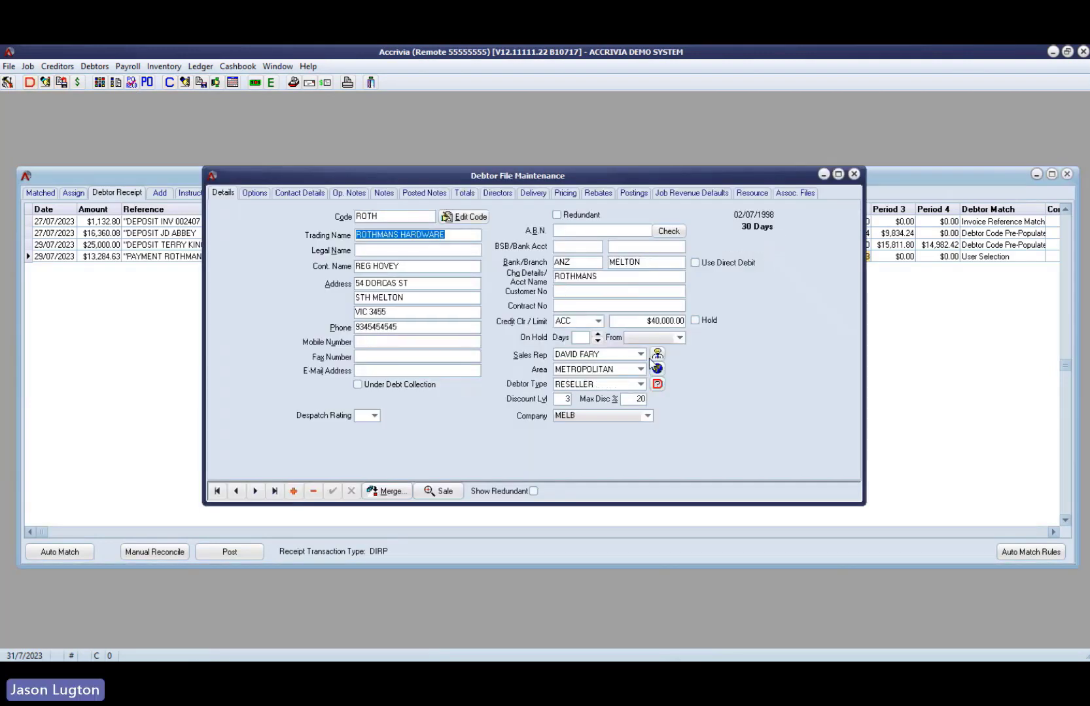
drag(637, 180, 656, 162)
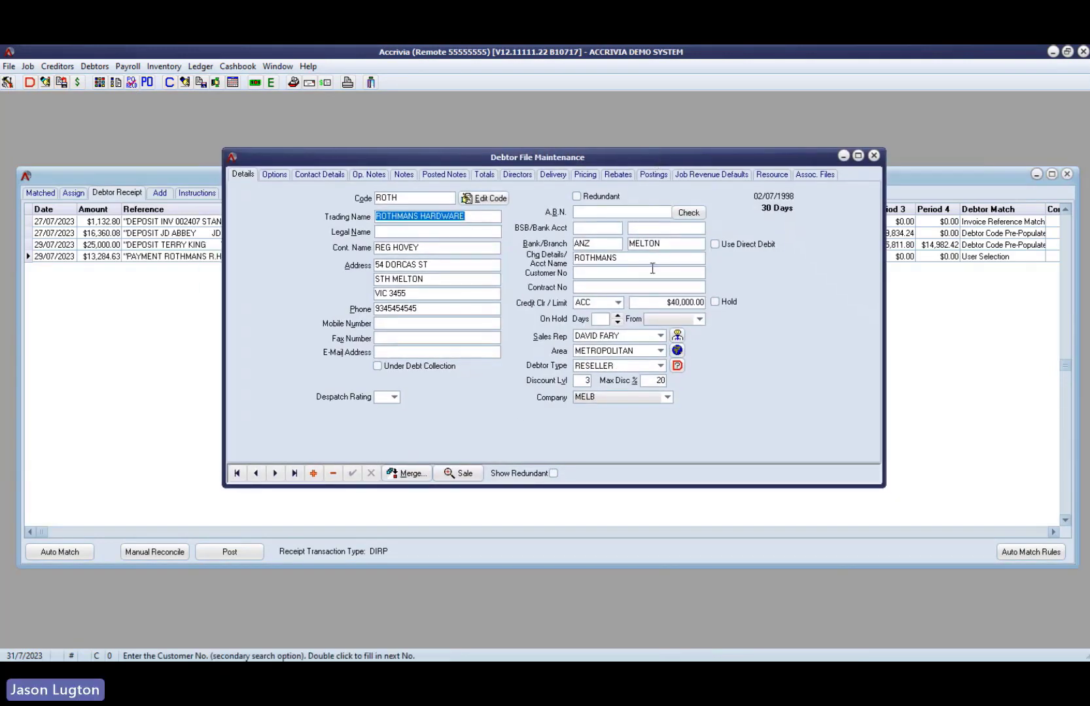
click(575, 258)
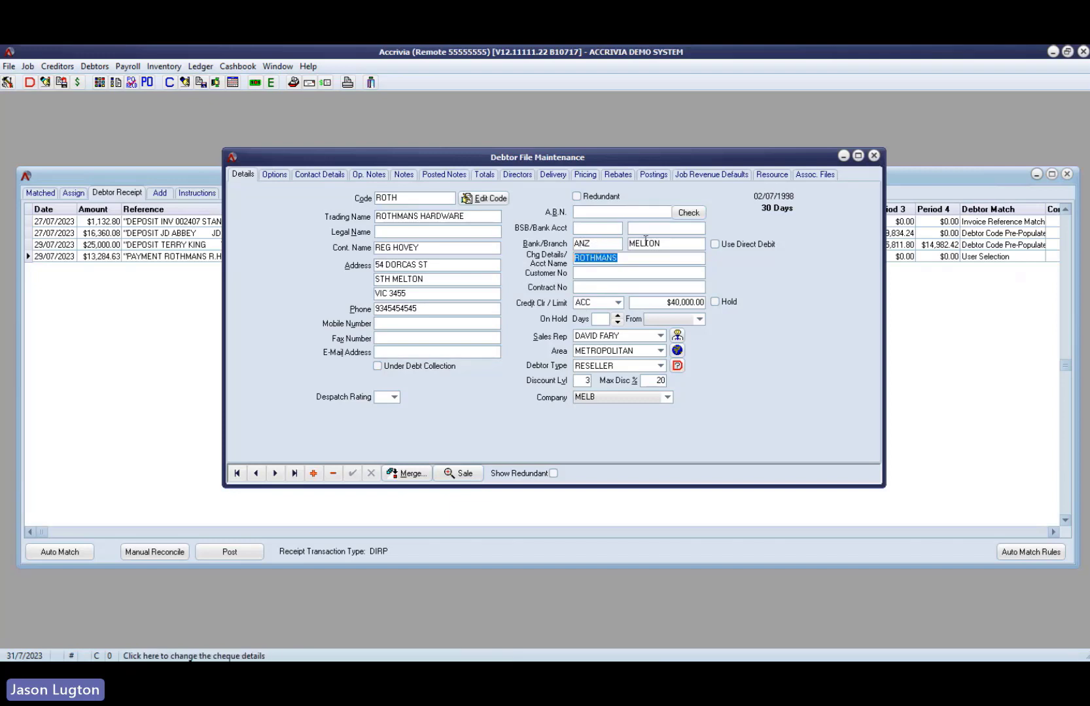
drag(467, 217, 371, 208)
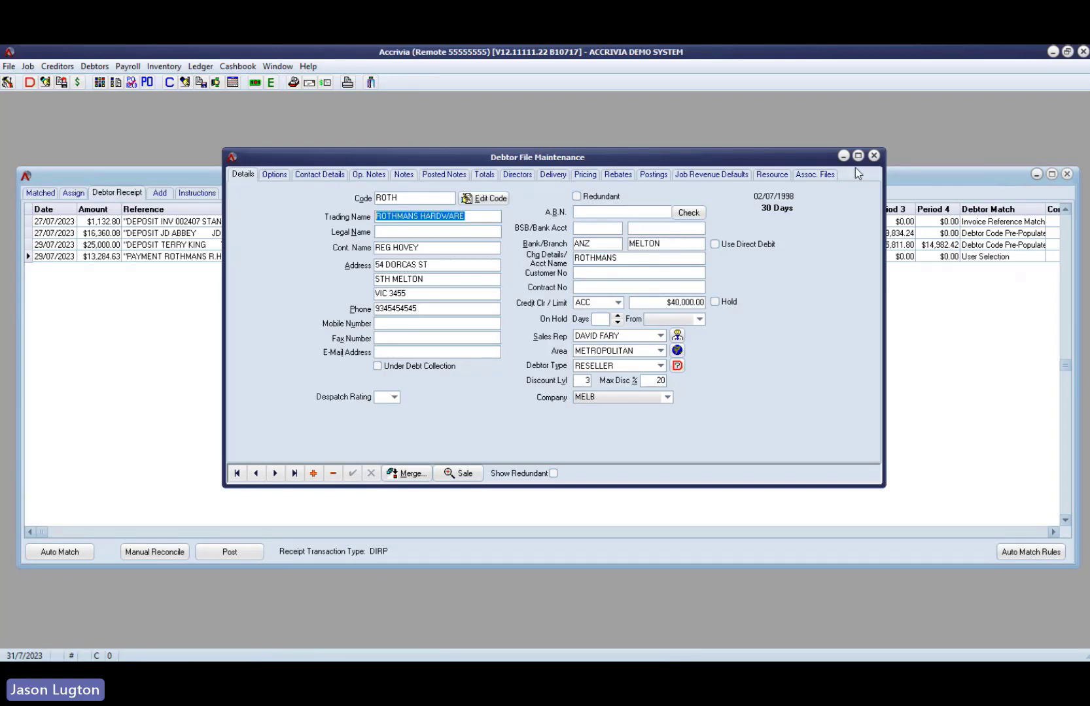
click(873, 156)
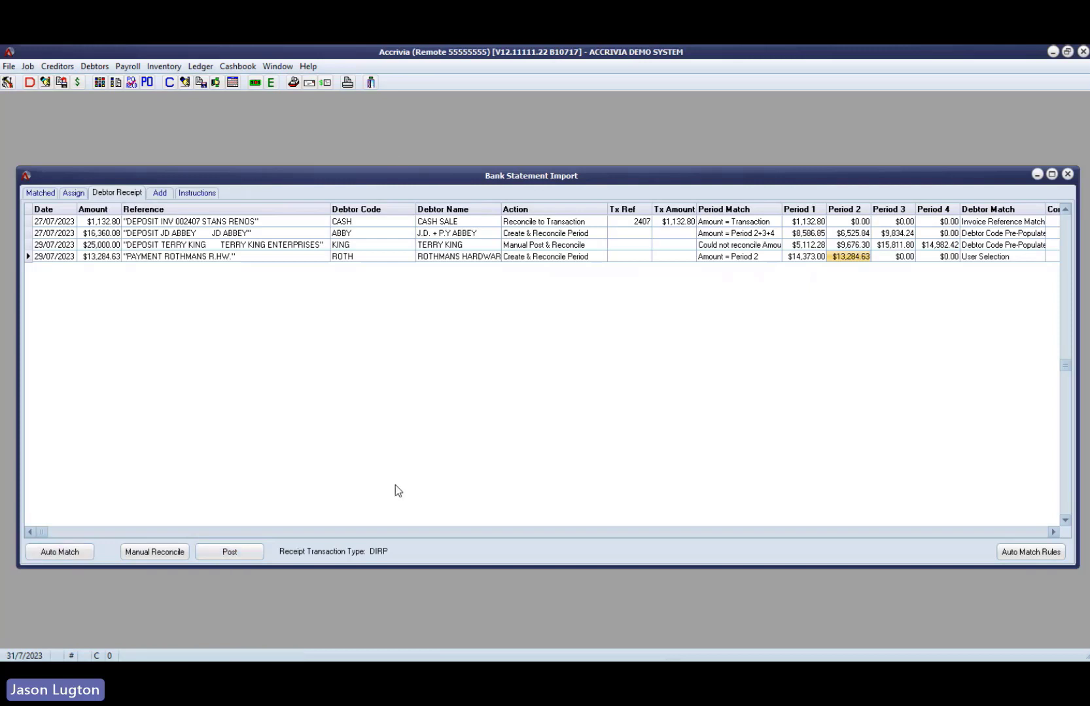
- Post the debtor receipts set to reconcile automatically and select the remaining KING deposit's amount
click(237, 555)
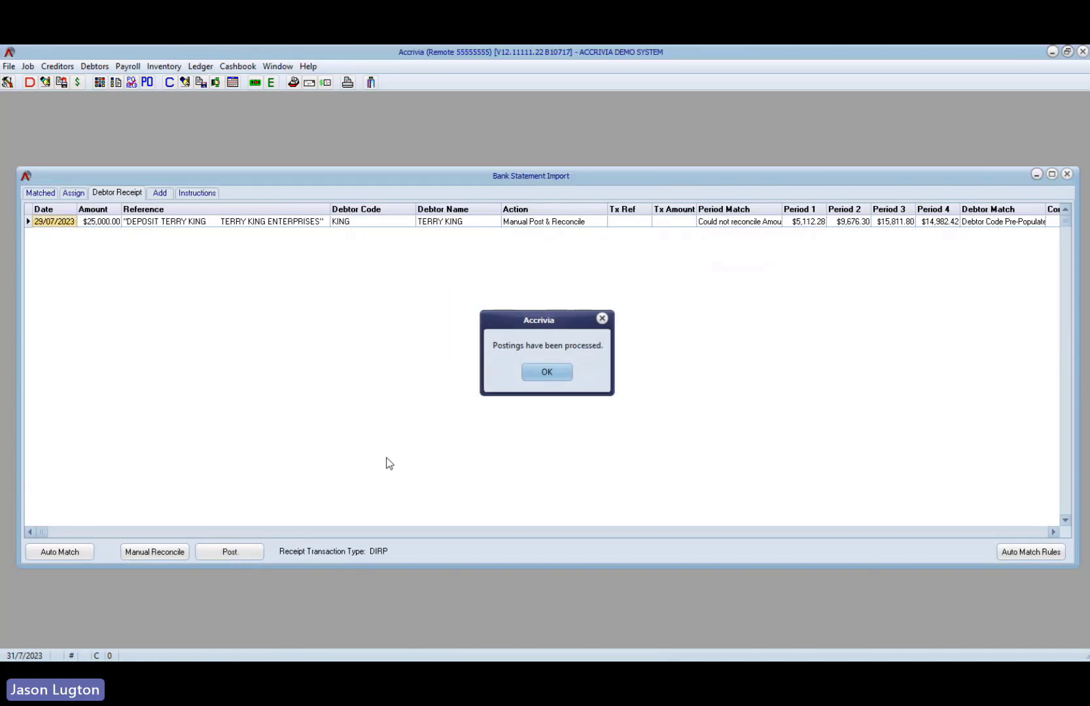
click(554, 373)
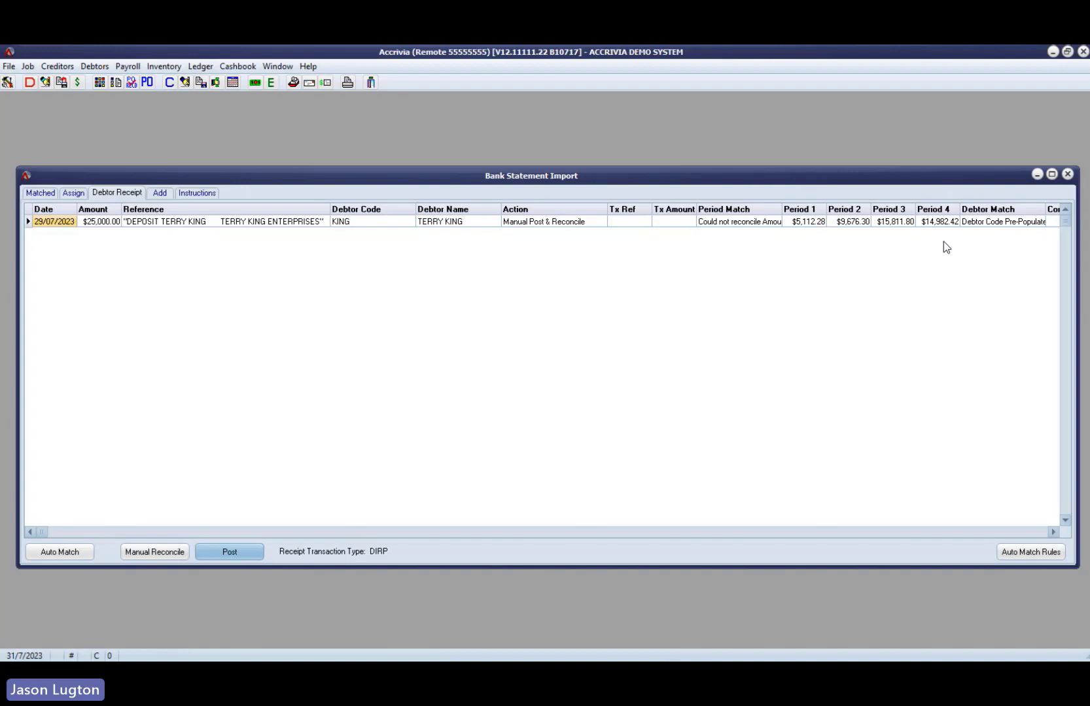
click(98, 222)
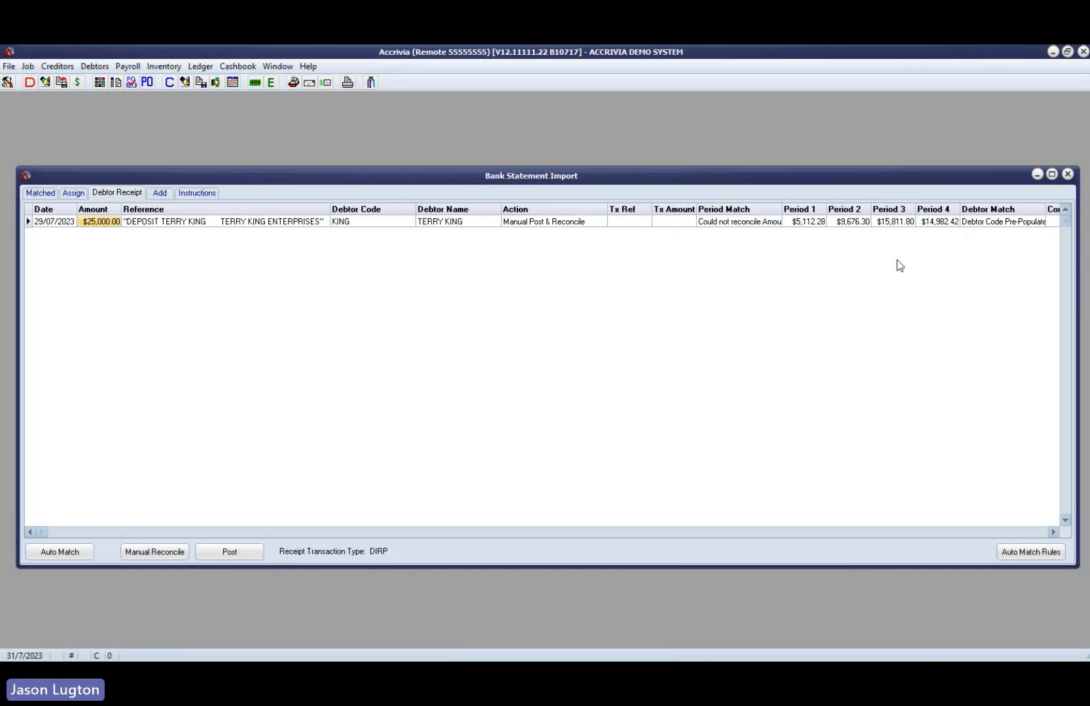
- Set the KING deposit's action to Create & Reconcile Oldest and post it
click(602, 223)
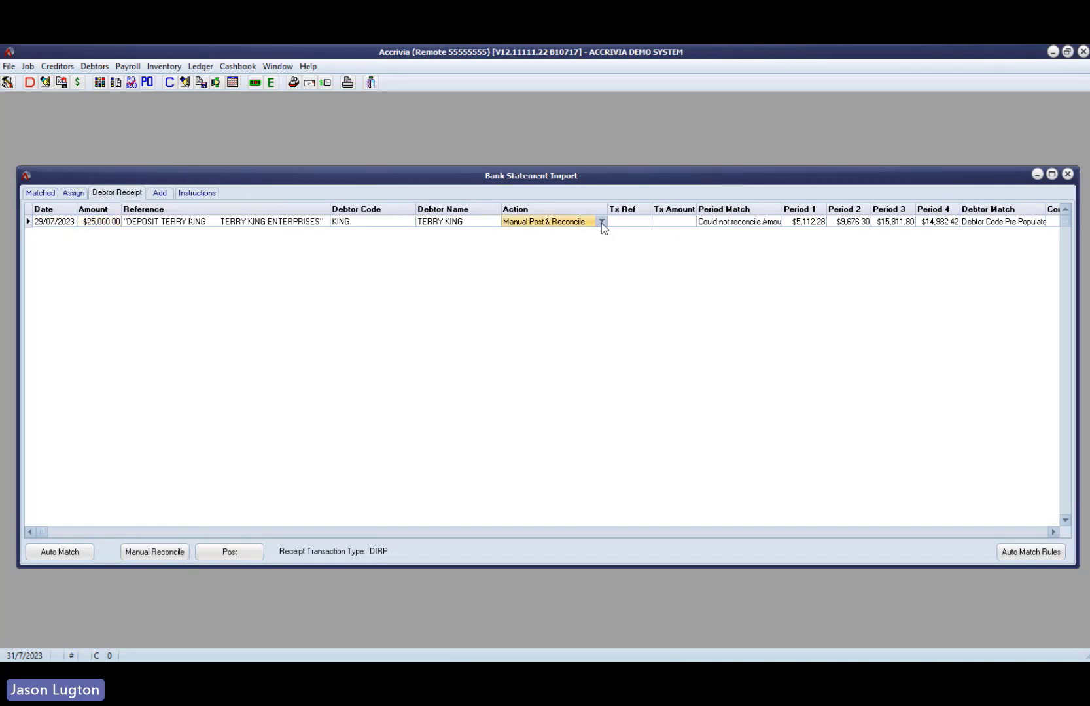
click(600, 222)
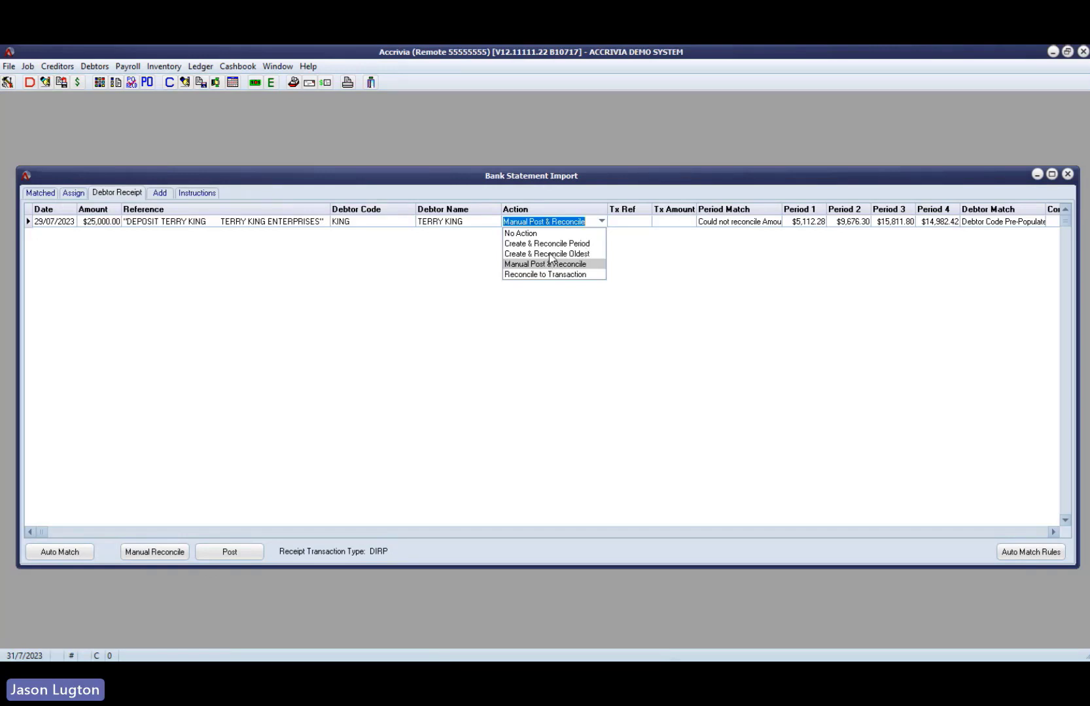
click(549, 253)
click(624, 222)
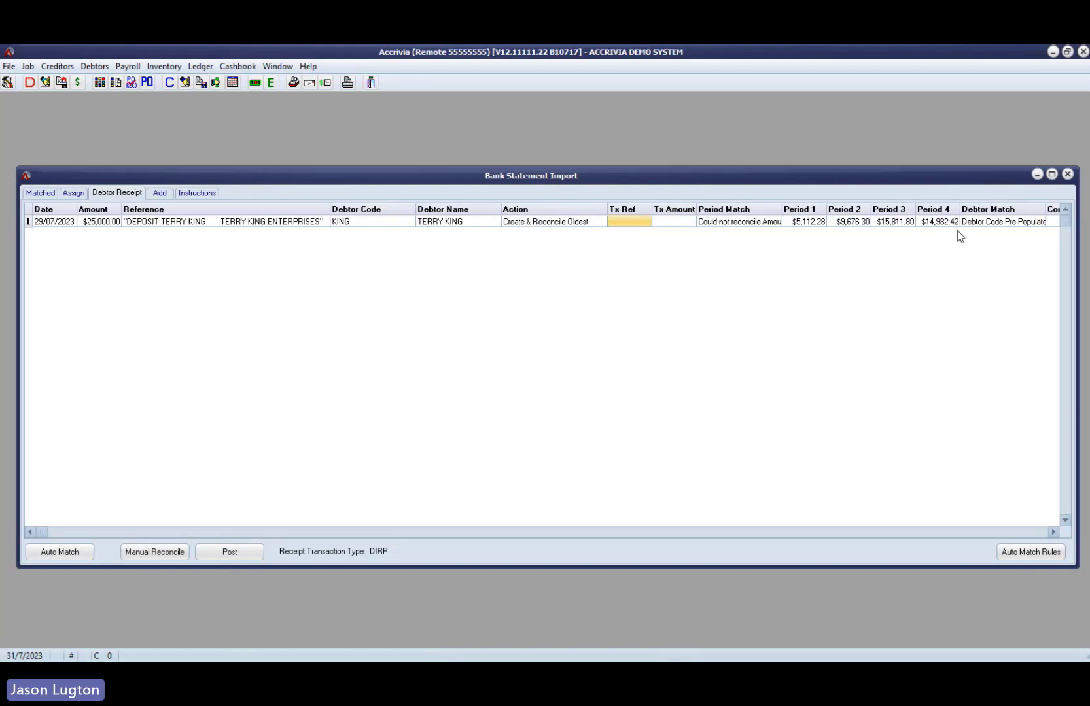
click(228, 553)
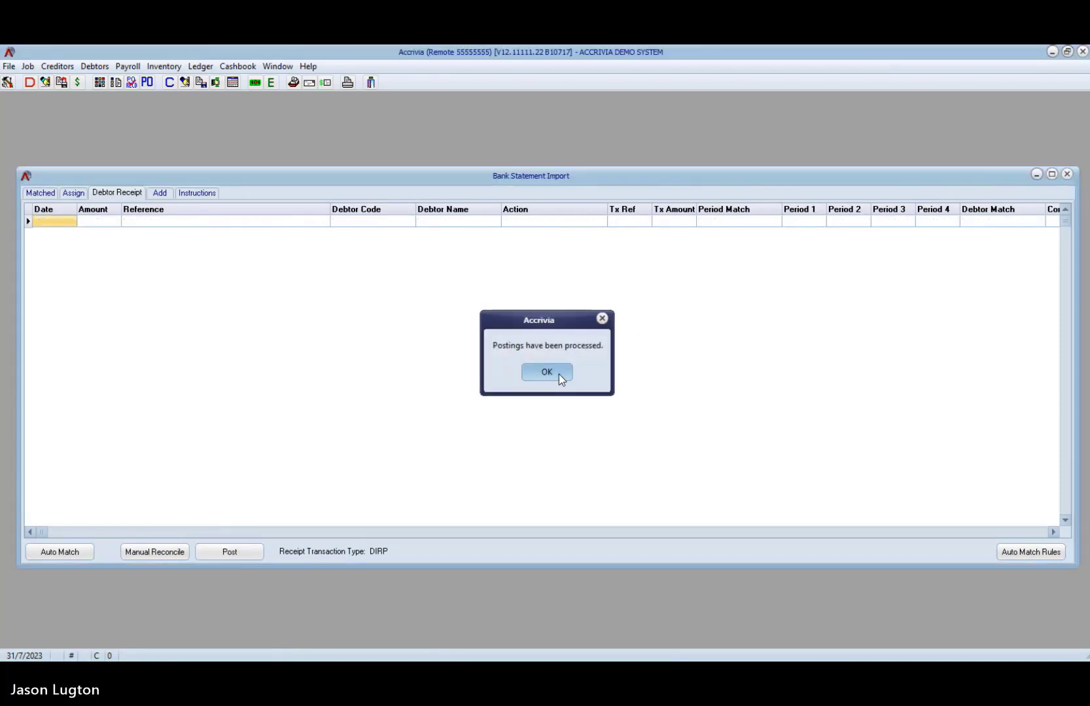
click(558, 373)
- Review the deposits among the matched entries, then check which statement entries are still to be added or assigned
click(44, 195)
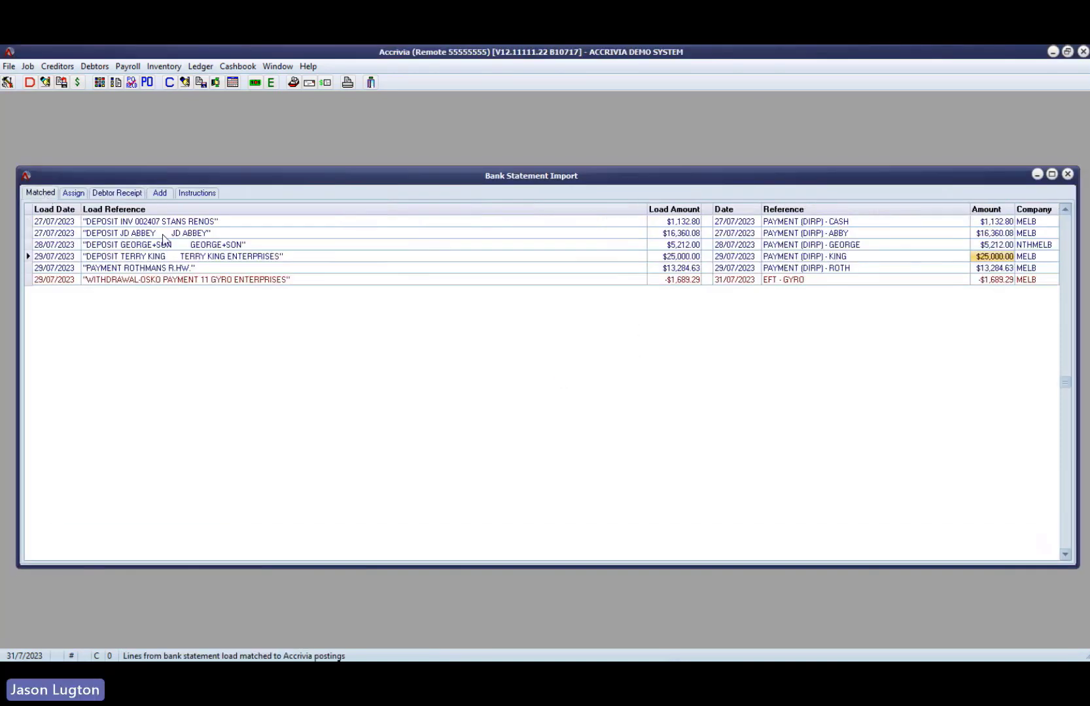
click(184, 224)
click(184, 233)
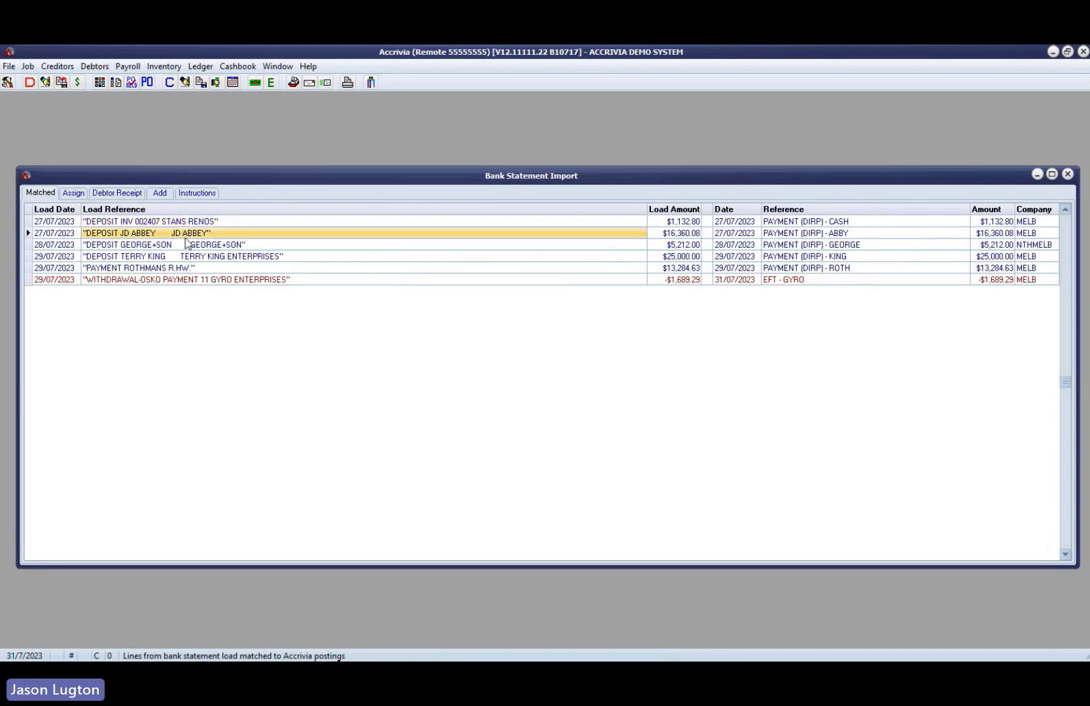
click(188, 245)
click(190, 257)
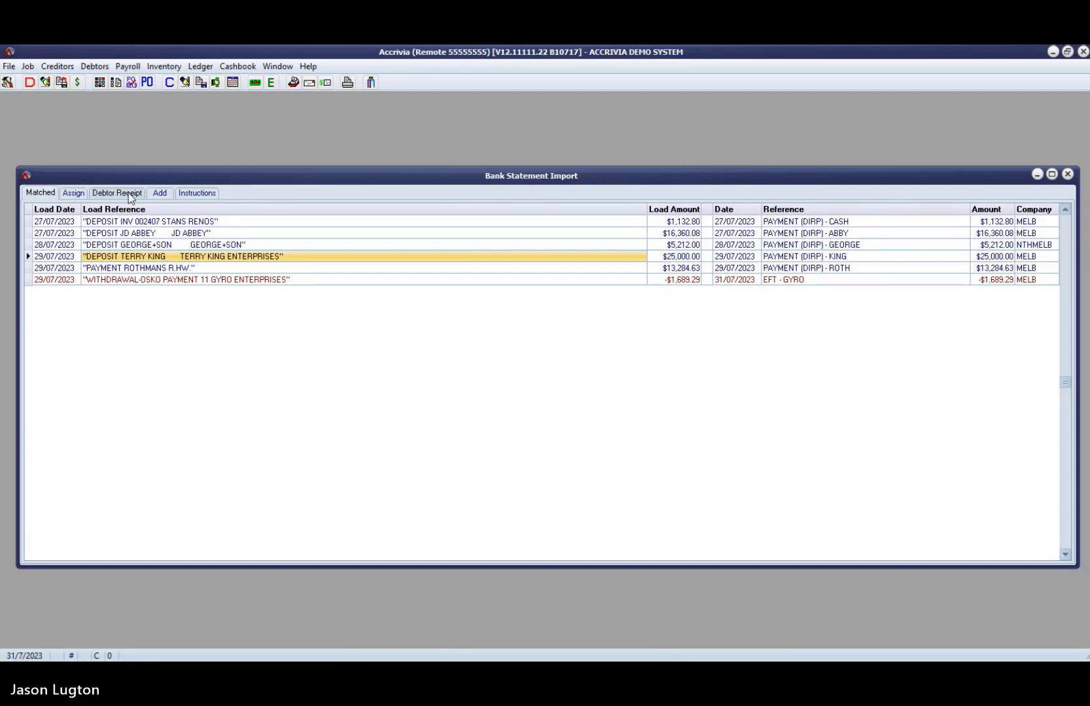
click(160, 192)
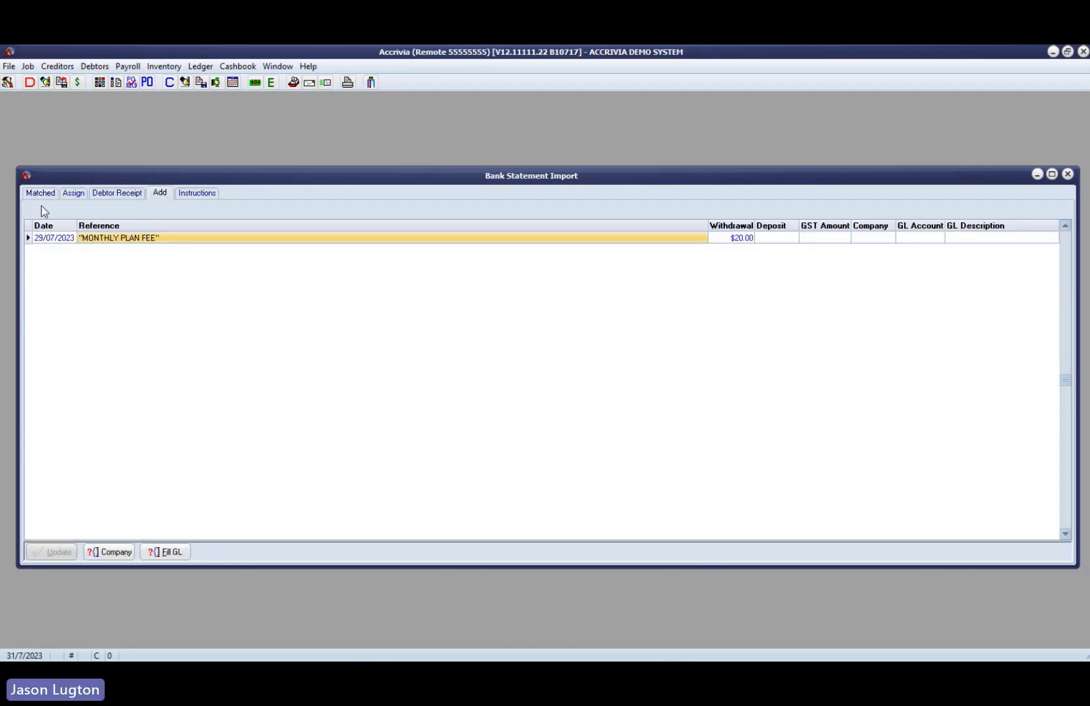
click(74, 193)
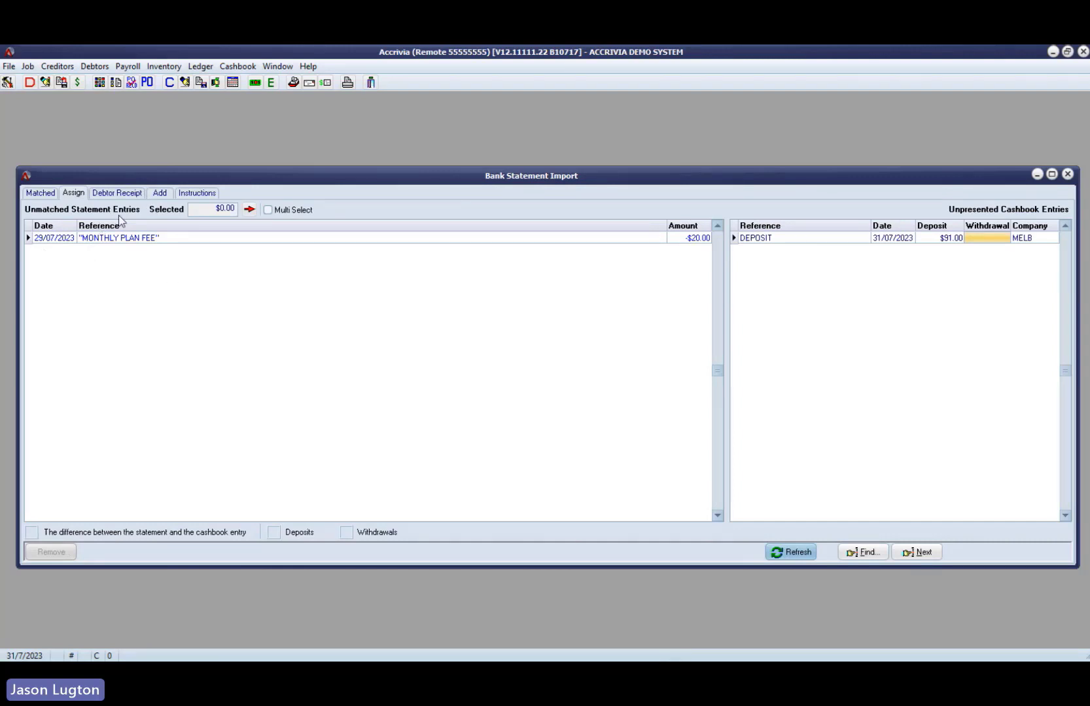
- Allocate the MONTHLY PLAN FEE withdrawal to company MELB and GL account 309 Bank Charges, and post it to the ledger
click(159, 193)
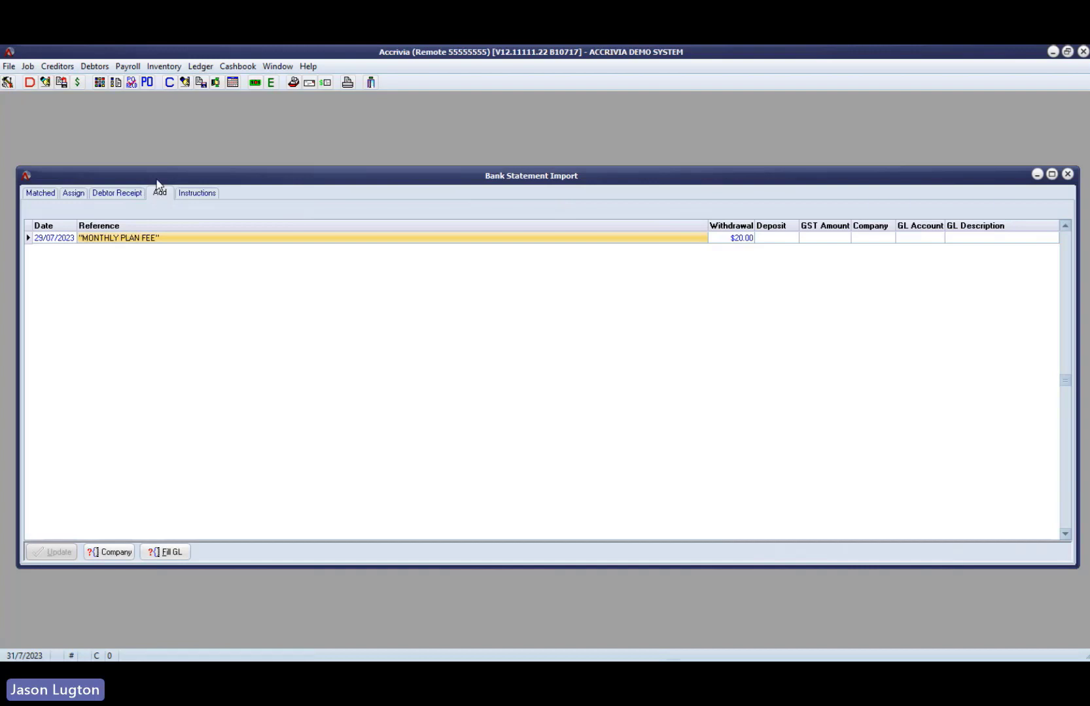
click(890, 241)
click(890, 239)
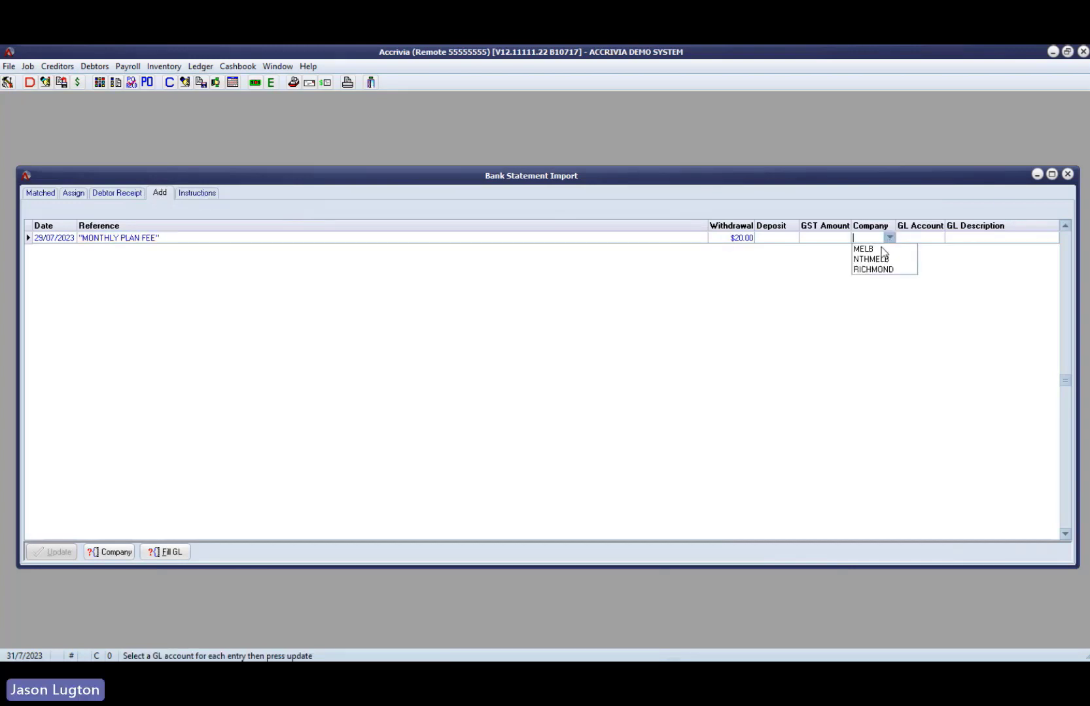
click(874, 247)
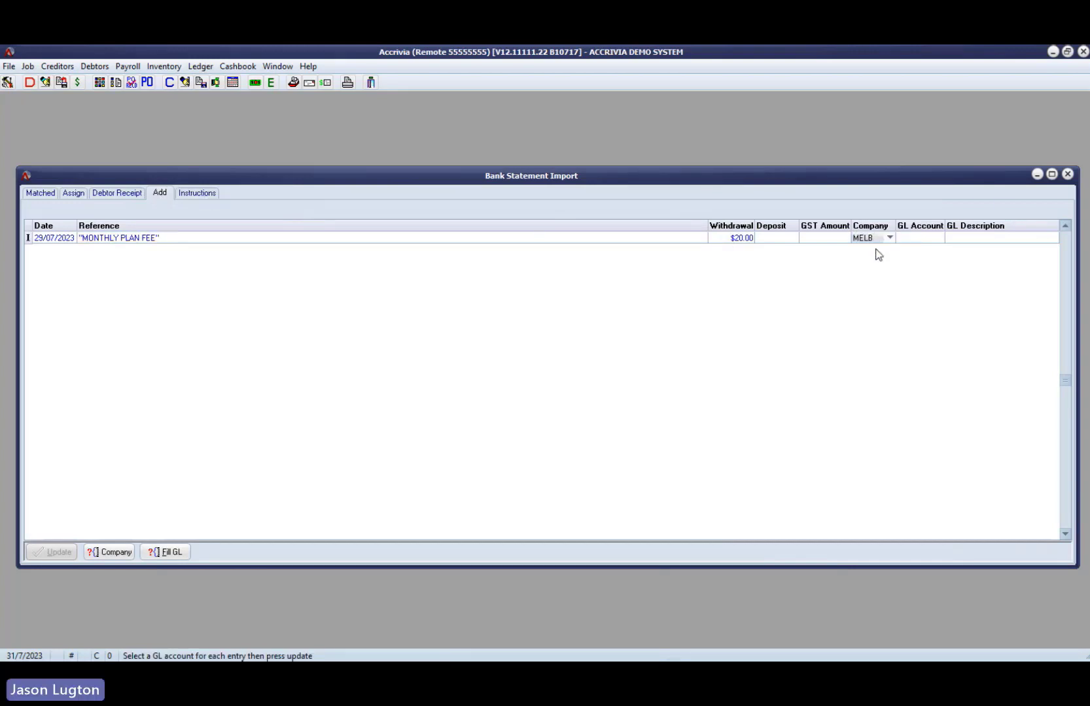
click(921, 239)
click(921, 240)
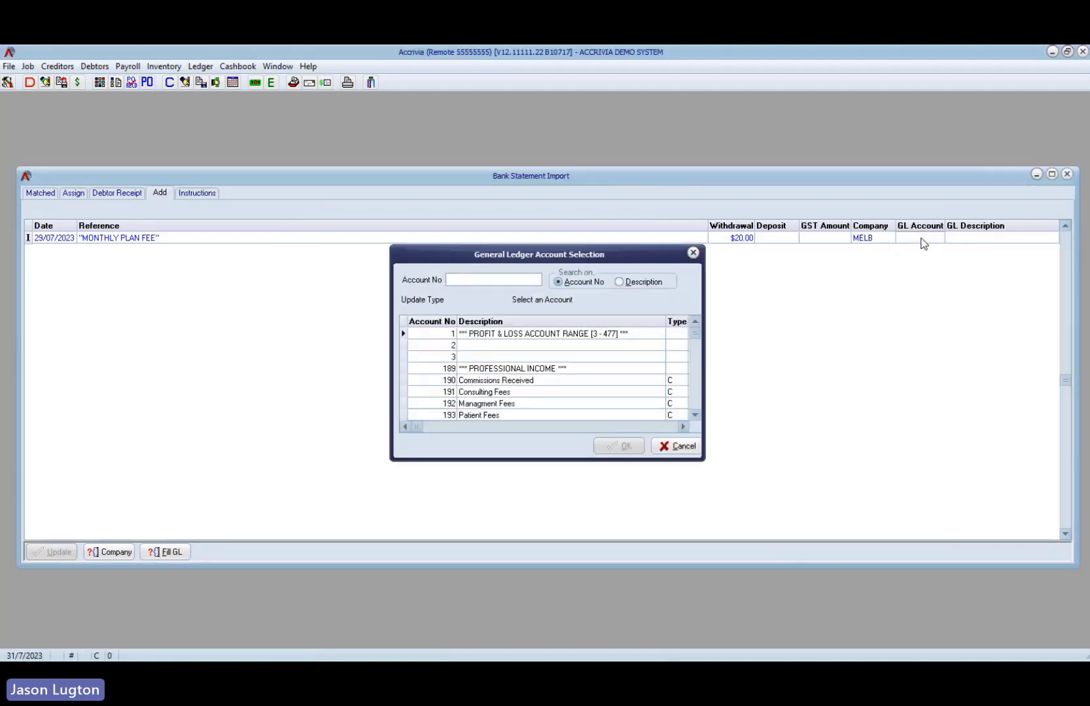
text(309)
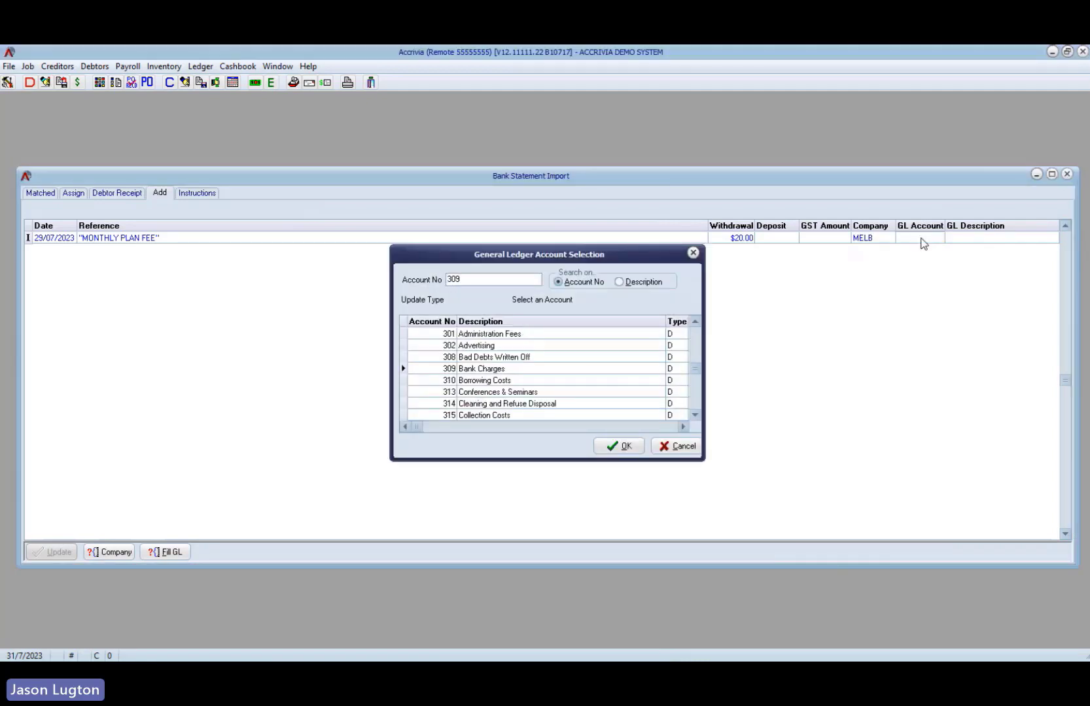
key(Return)
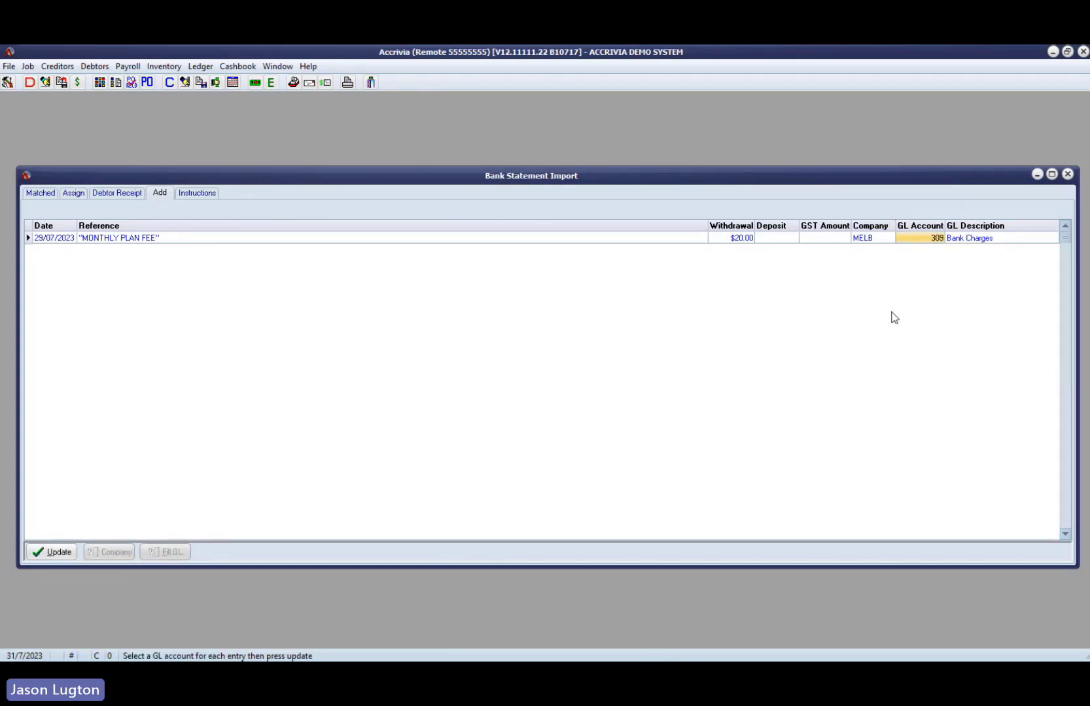
click(59, 553)
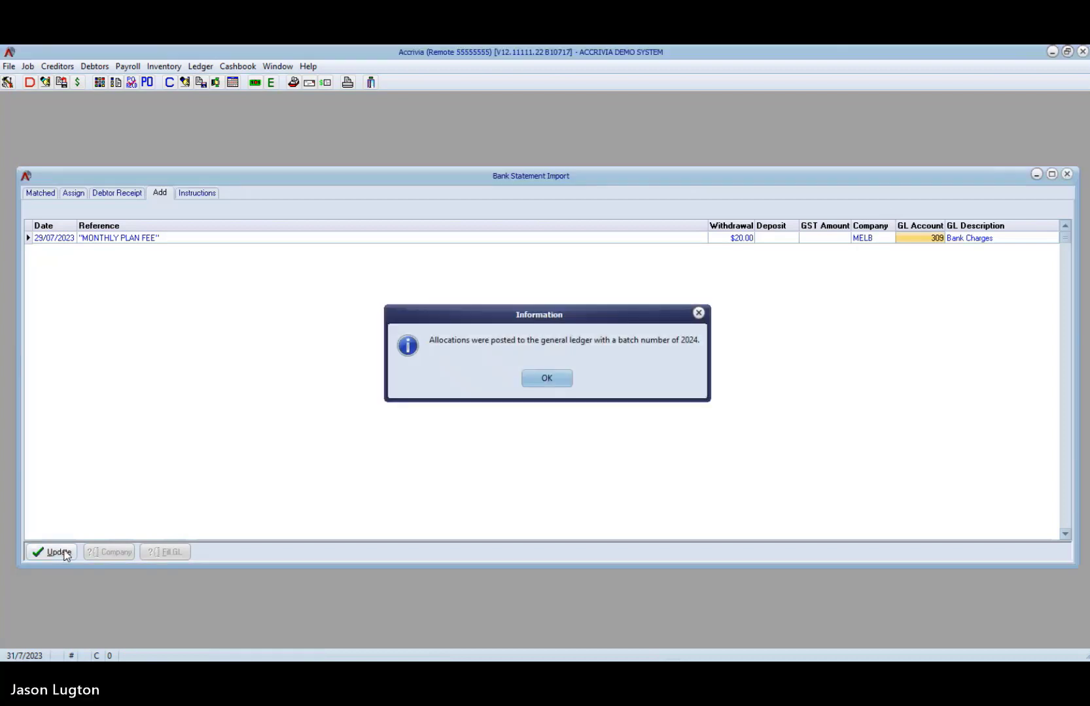
click(551, 380)
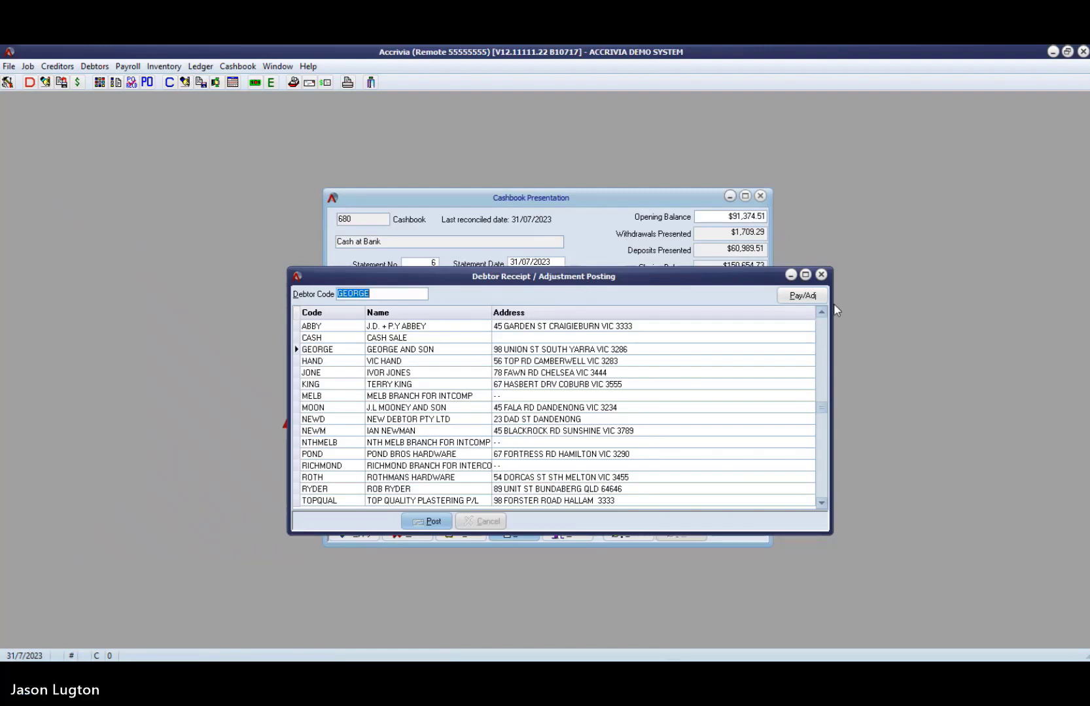
- Close the debtor receipt posting window, enlarge the cashbook presentation and check its balances and difference
click(821, 275)
drag(606, 197, 551, 160)
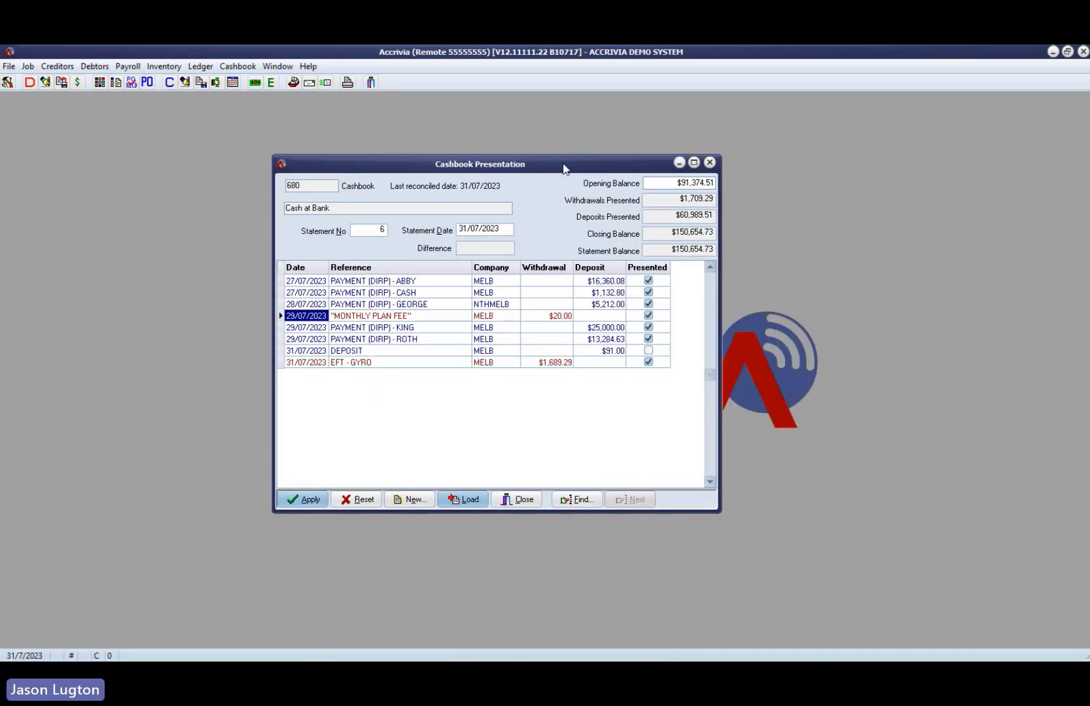
drag(715, 509, 759, 584)
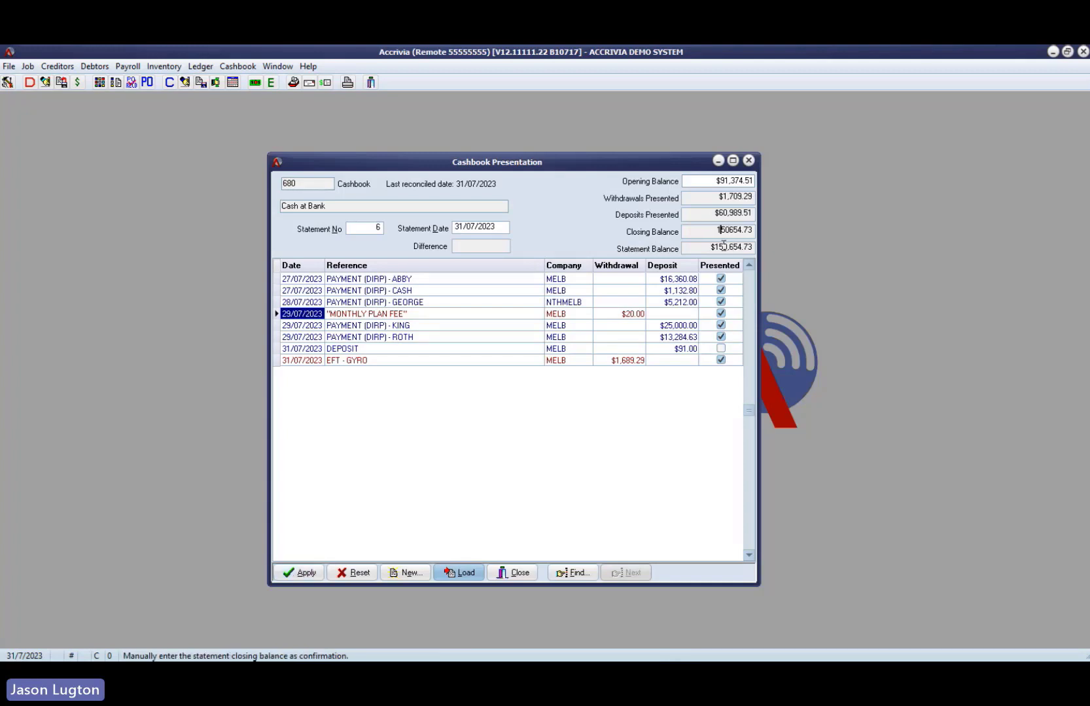
click(495, 245)
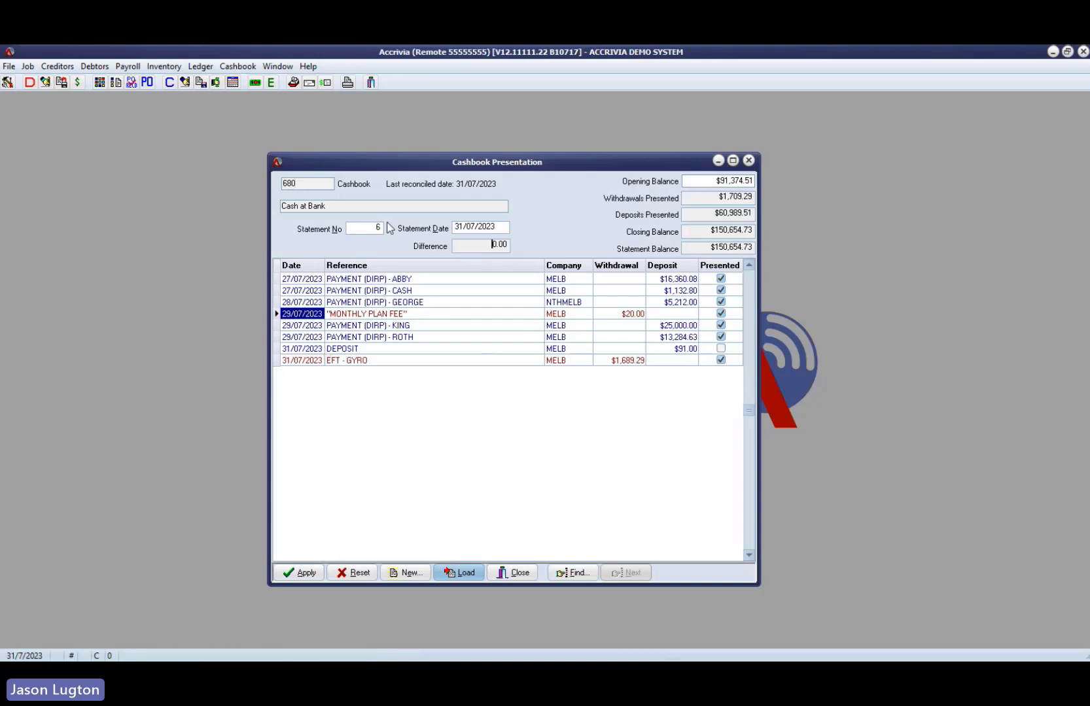
- Apply the cashbook presentation for statement 6 dated 31/07/2023
click(302, 574)
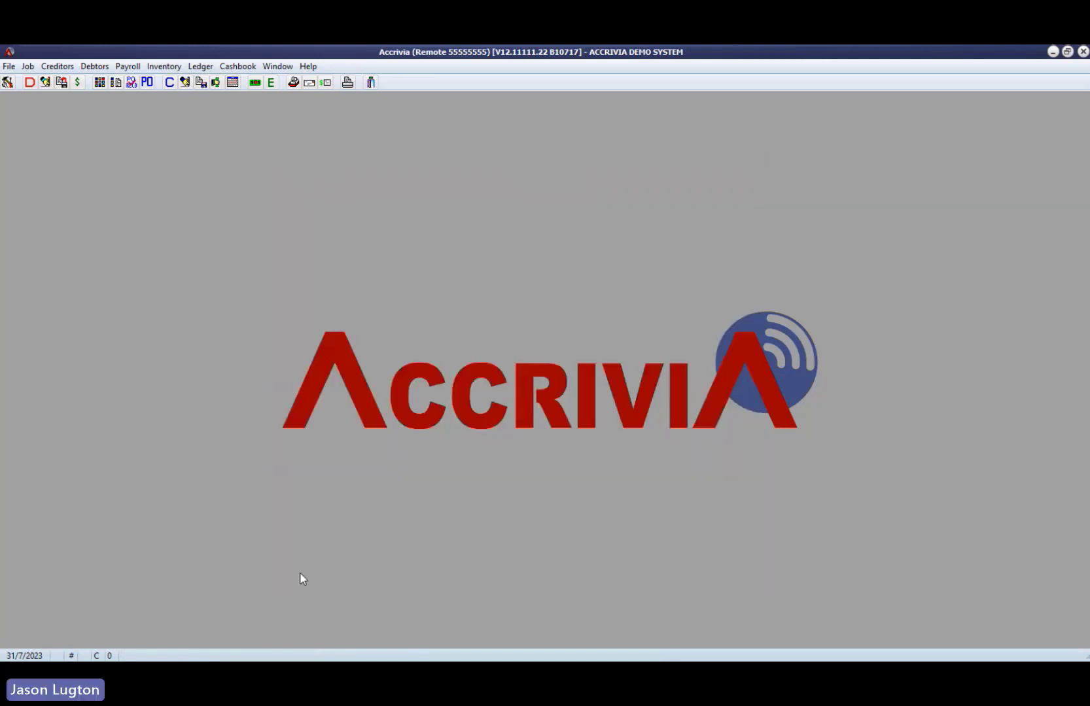
click(94, 66)
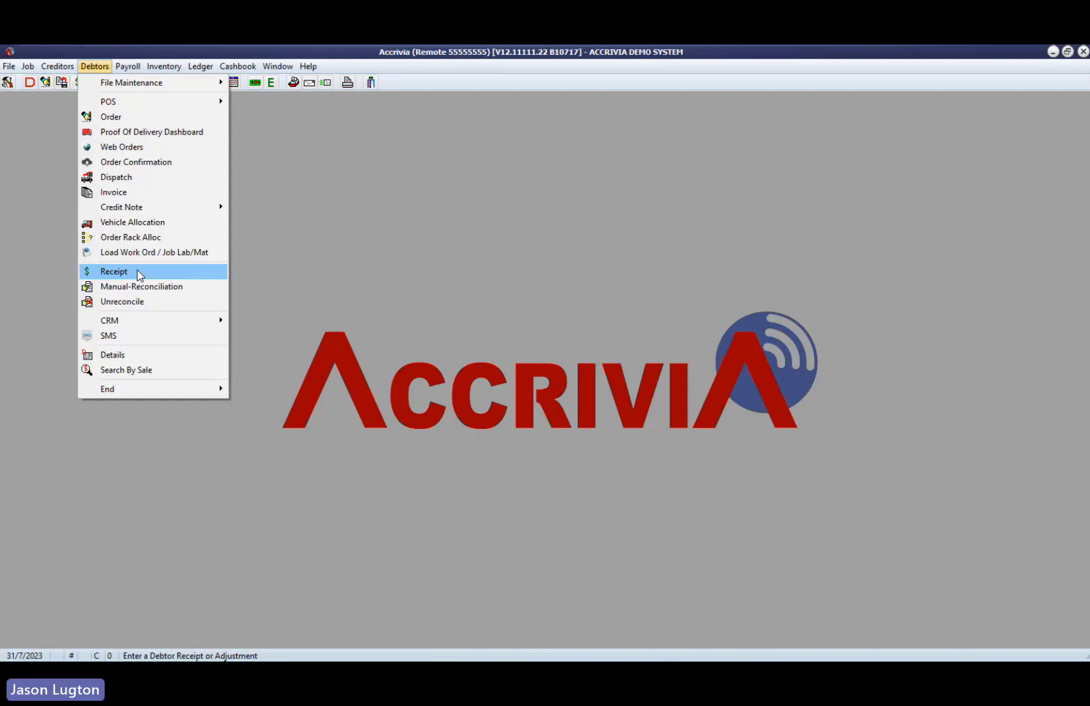
mouse_move(238, 66)
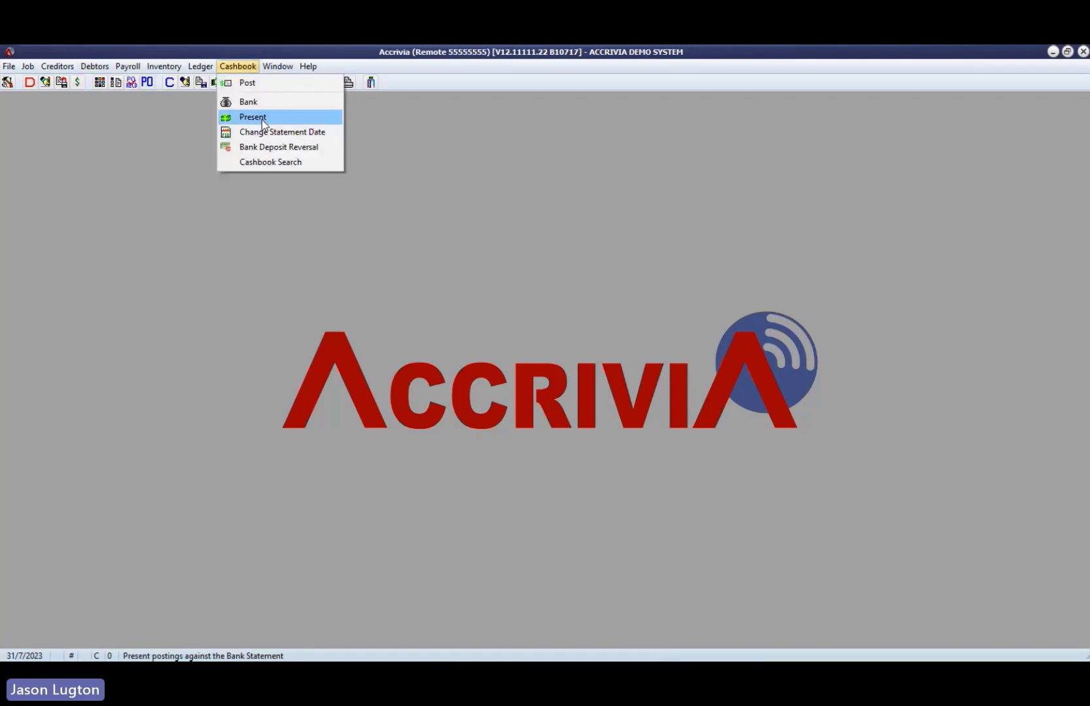
click(354, 216)
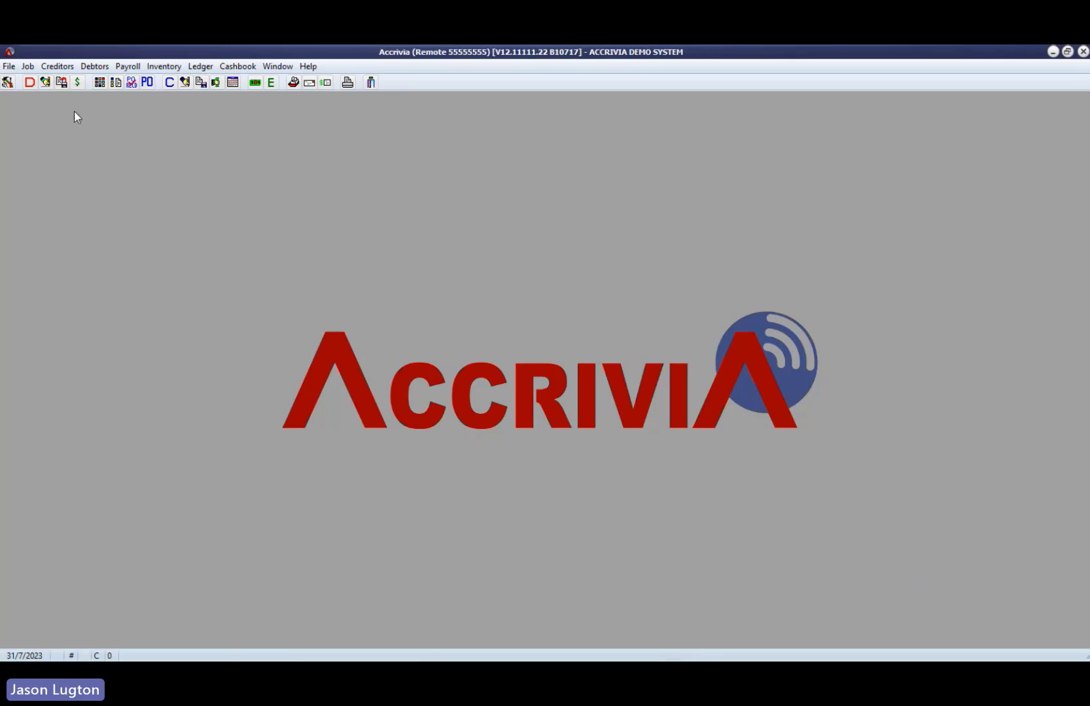
- Start a new automated task for demo reports that runs daily at 09:00 PM, recurring every 1 day
click(8, 66)
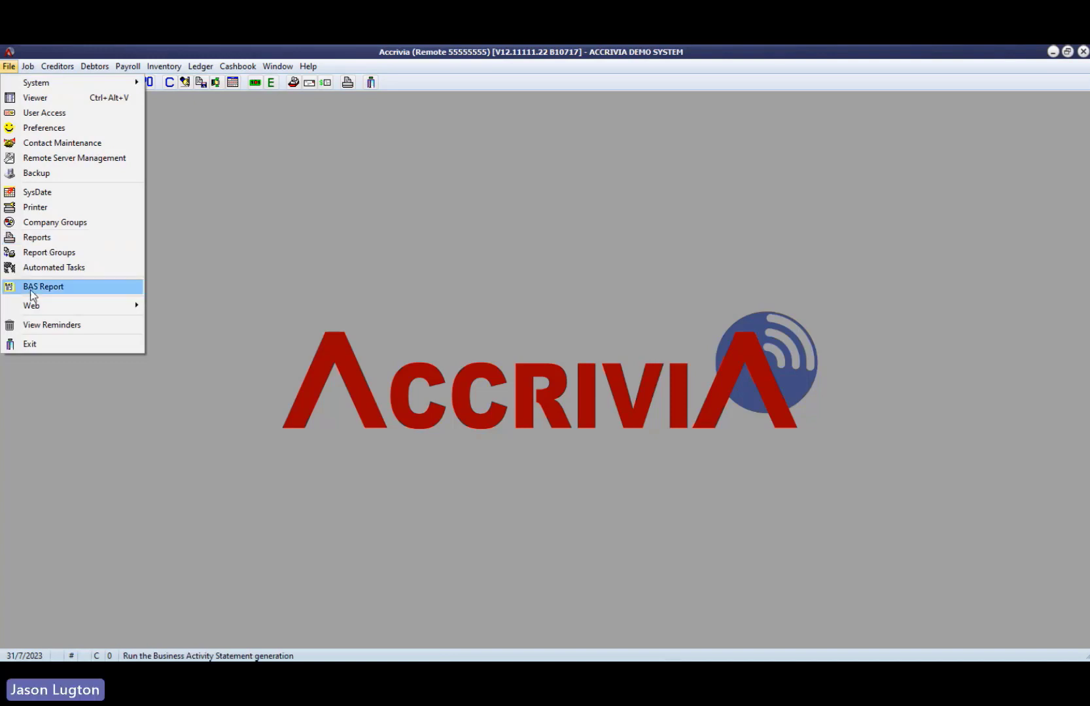
click(97, 269)
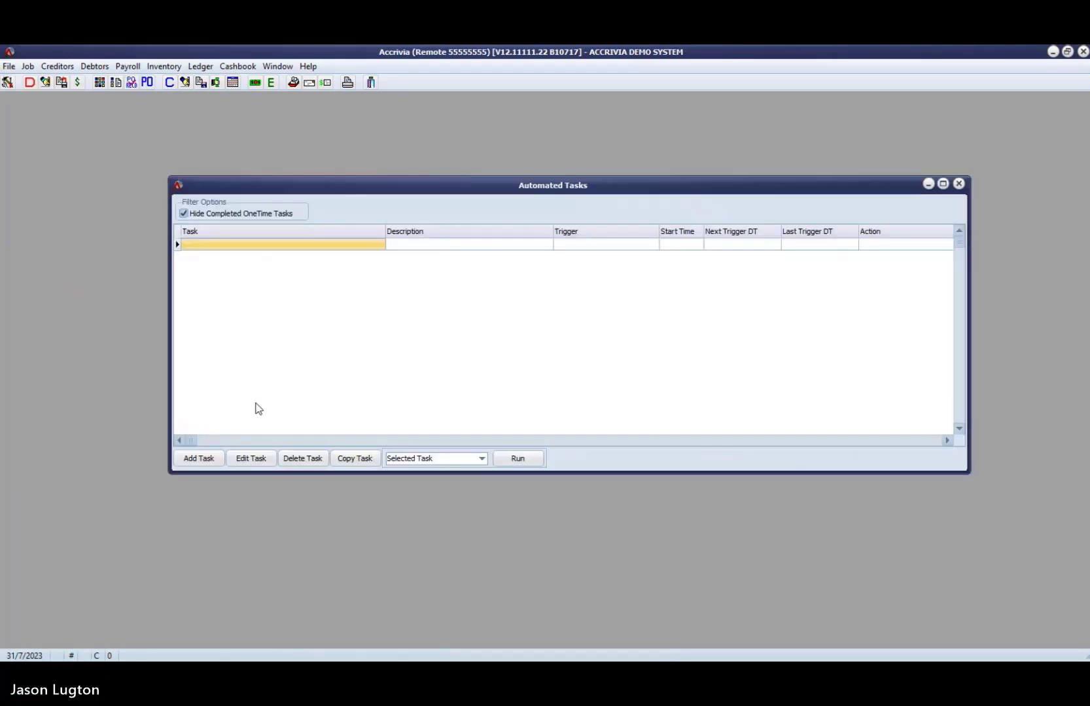
click(200, 458)
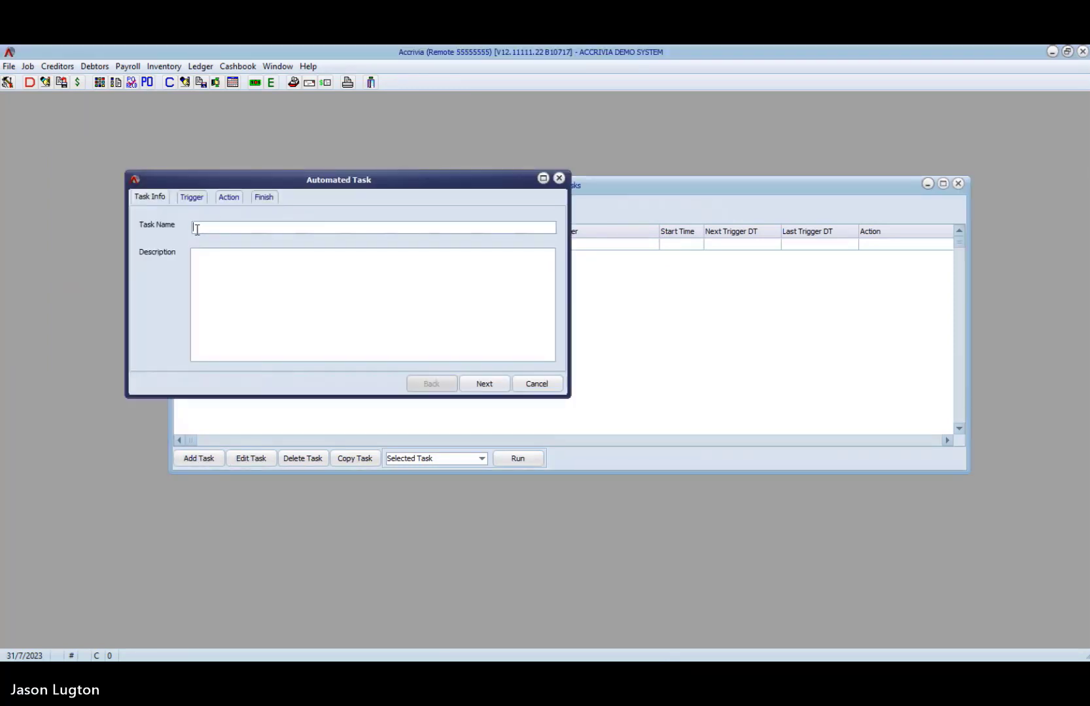
text(jasons demo)
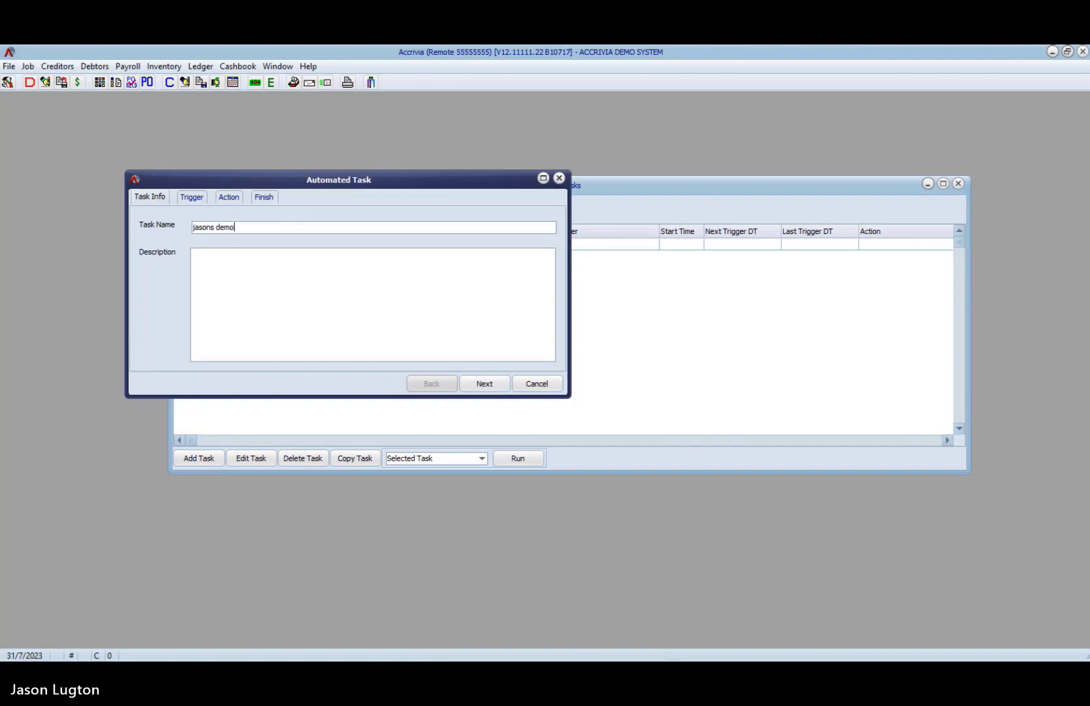
text(reports)
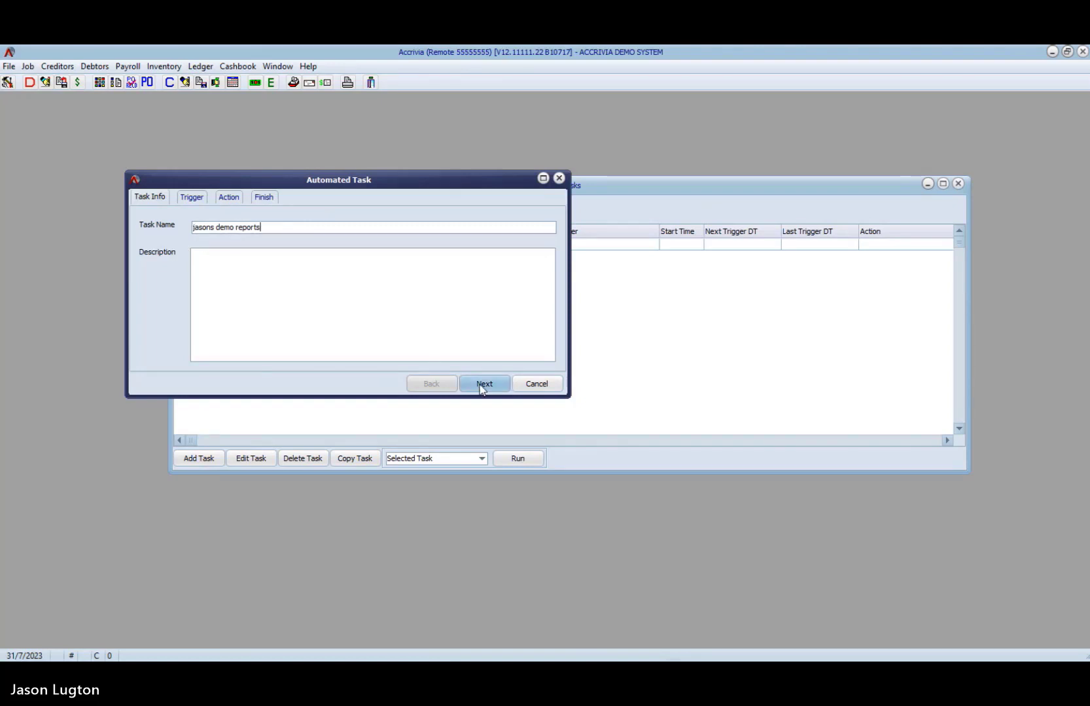
click(483, 386)
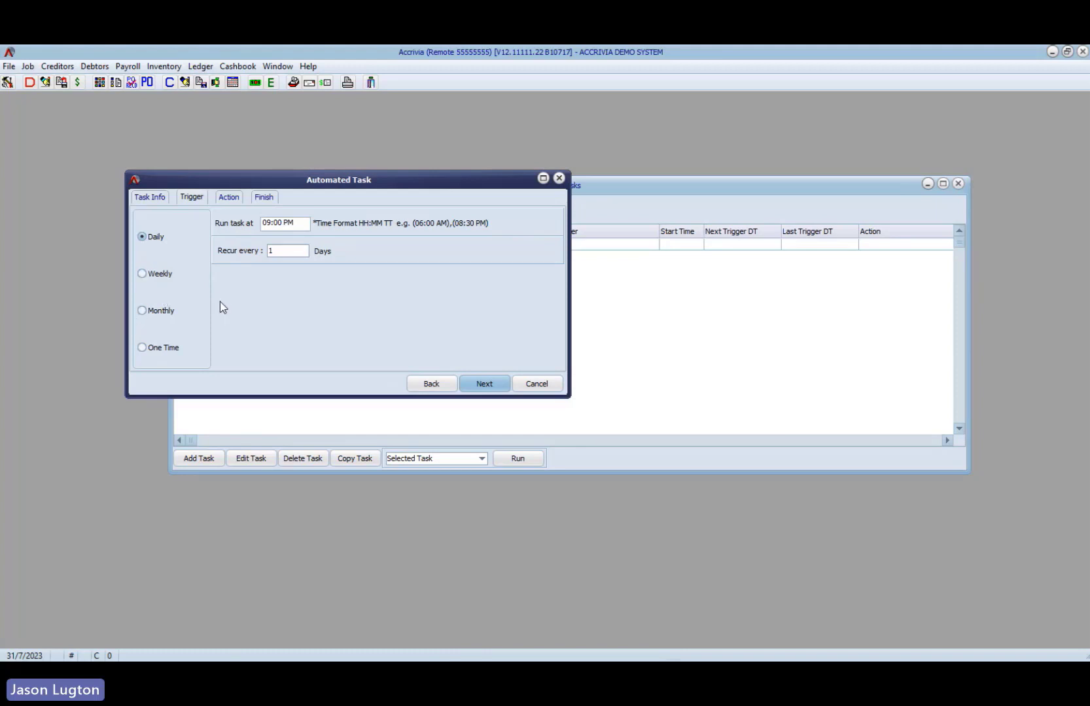
click(492, 387)
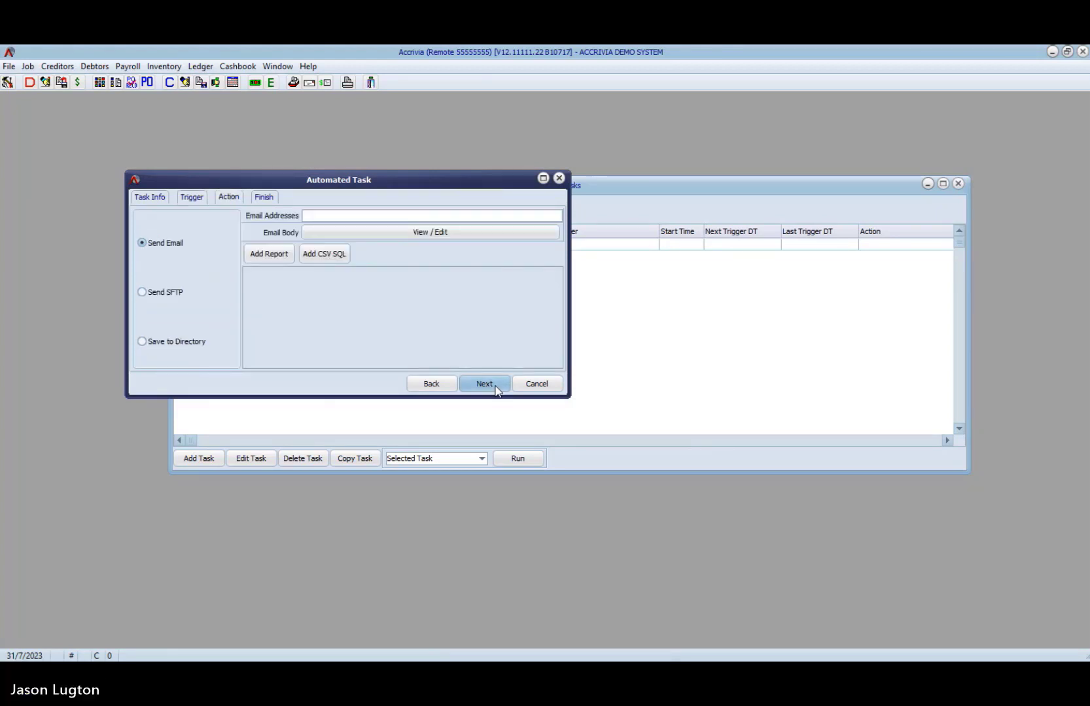
- Fill in the recipient's email address for the automated task's Send Email action
click(318, 216)
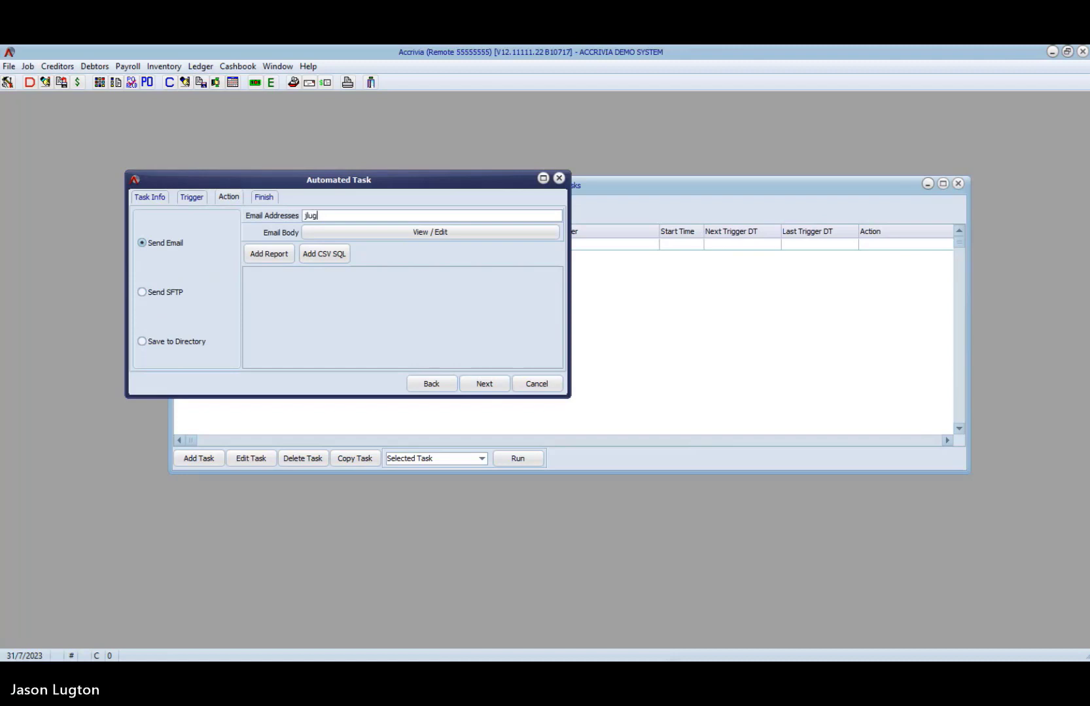
- Add the Stock Group Sum. report from the Debt-Profit#1 group to the automated task's email
click(275, 255)
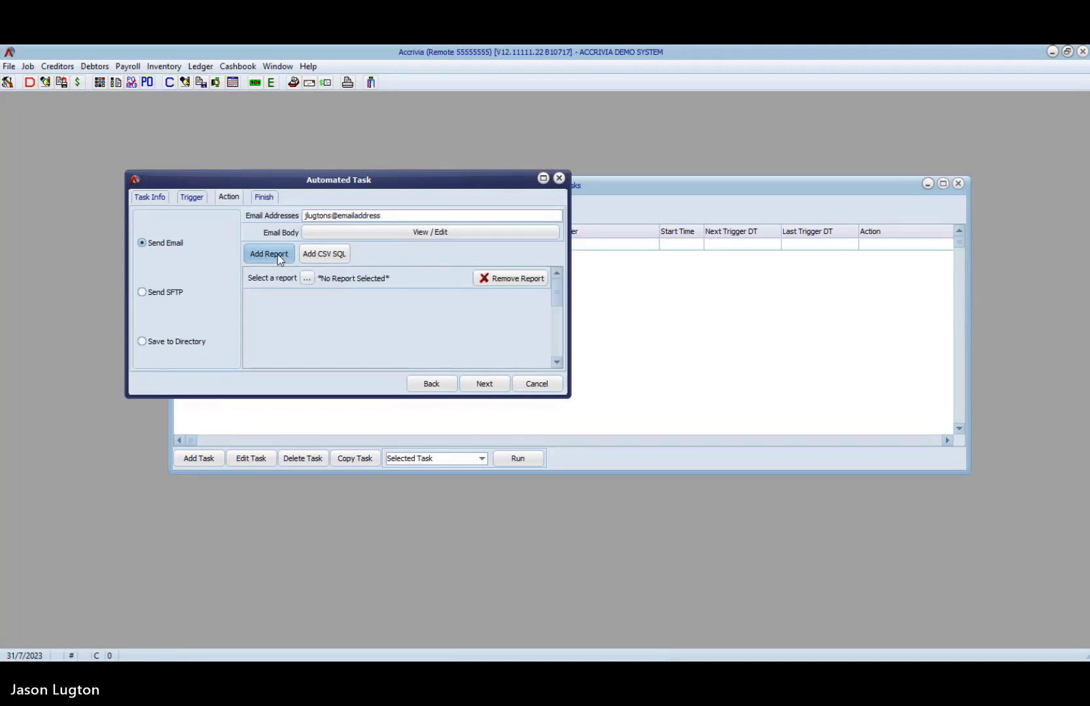
click(307, 278)
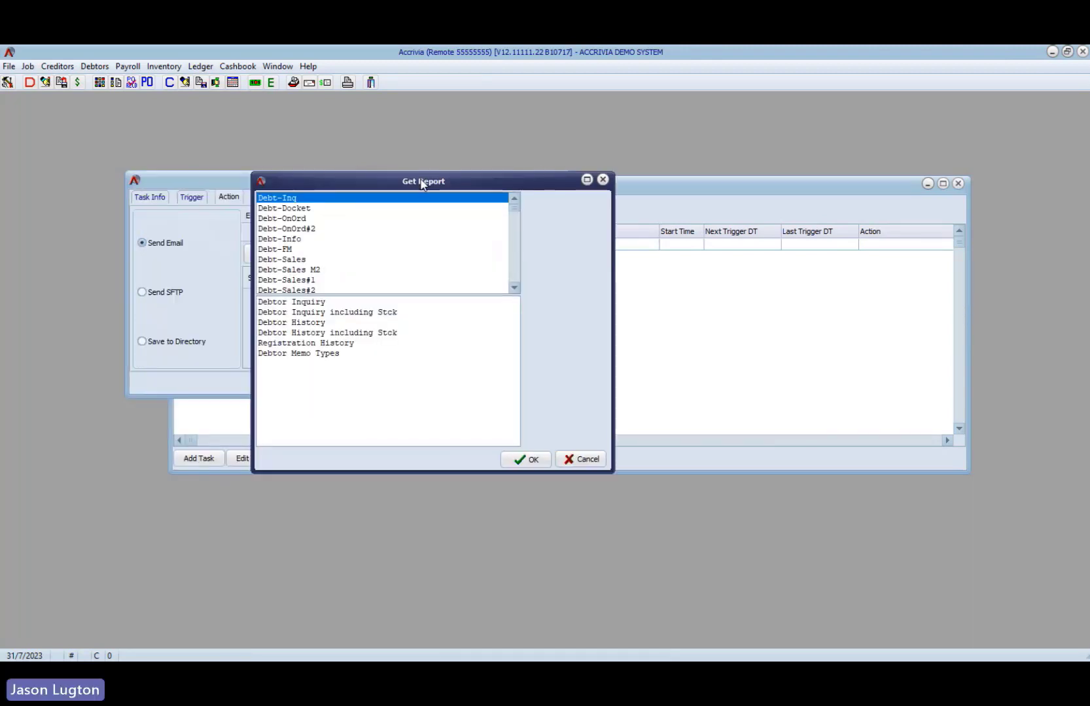
scroll(352, 253, down, 3)
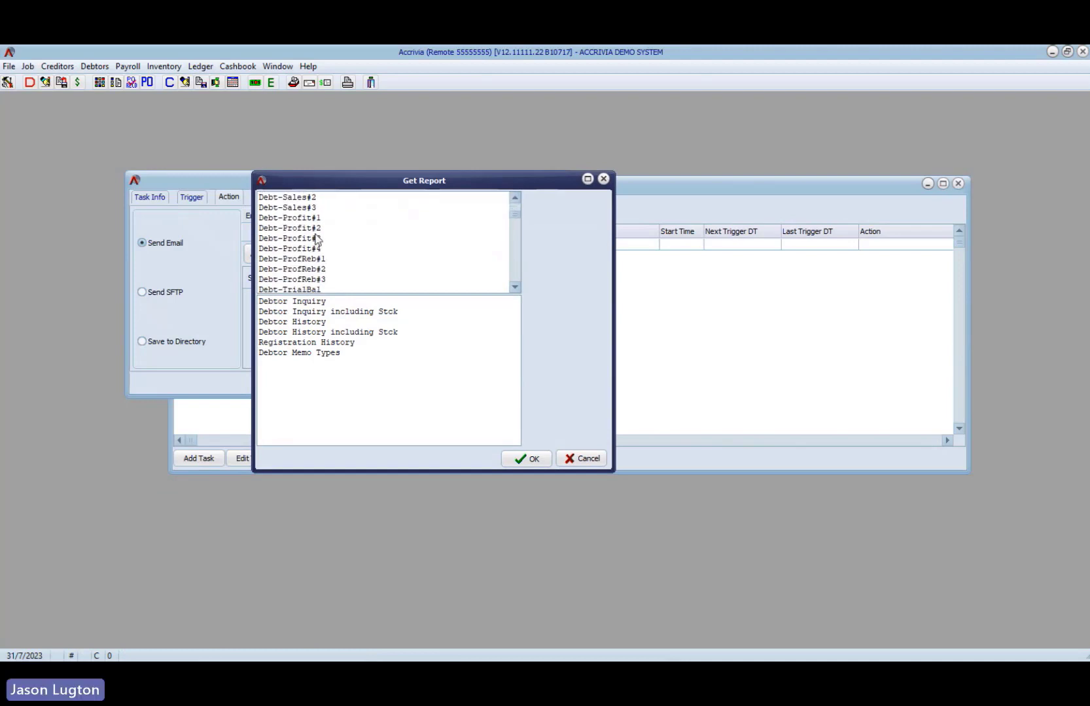
click(311, 218)
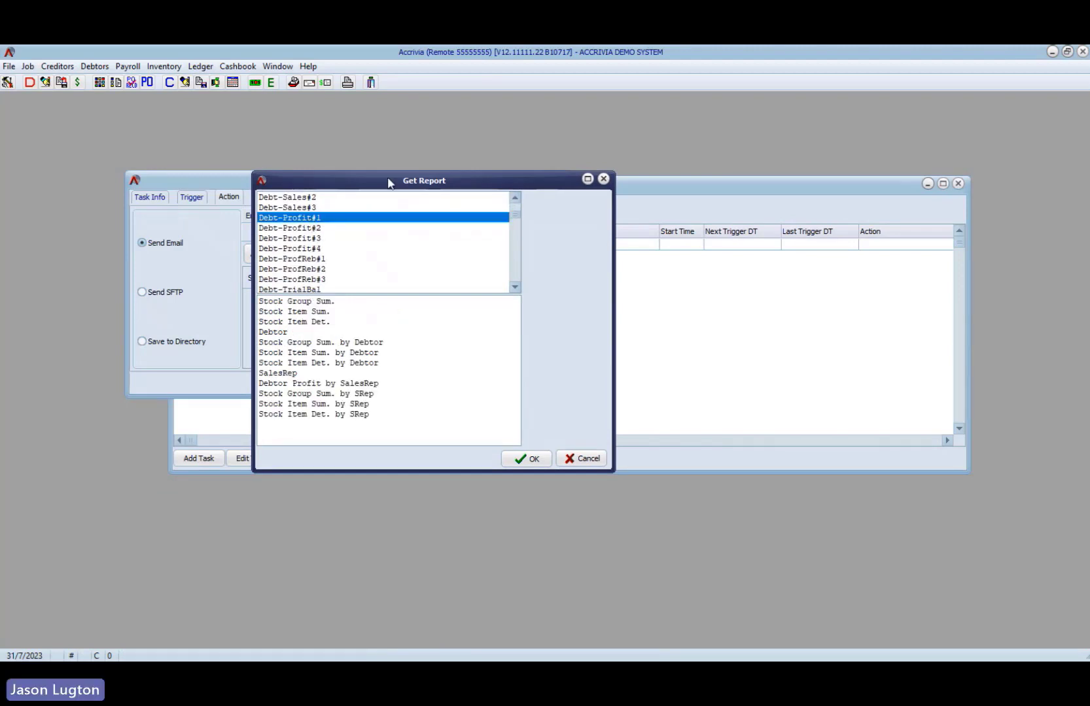
drag(390, 180, 546, 274)
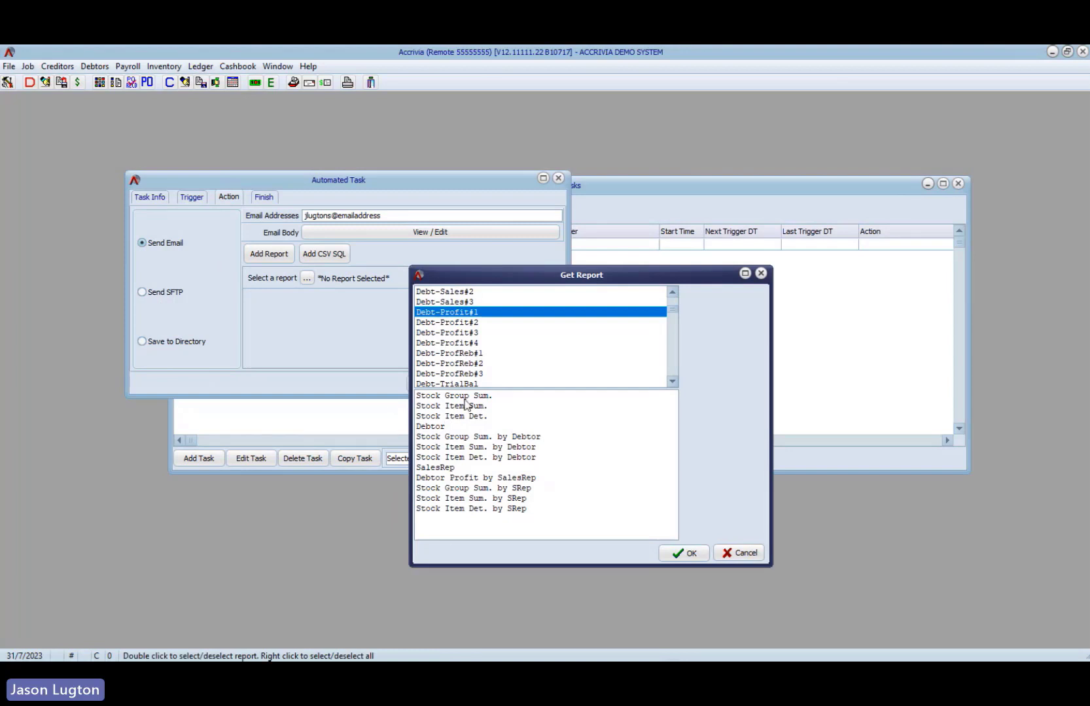
click(467, 396)
click(707, 558)
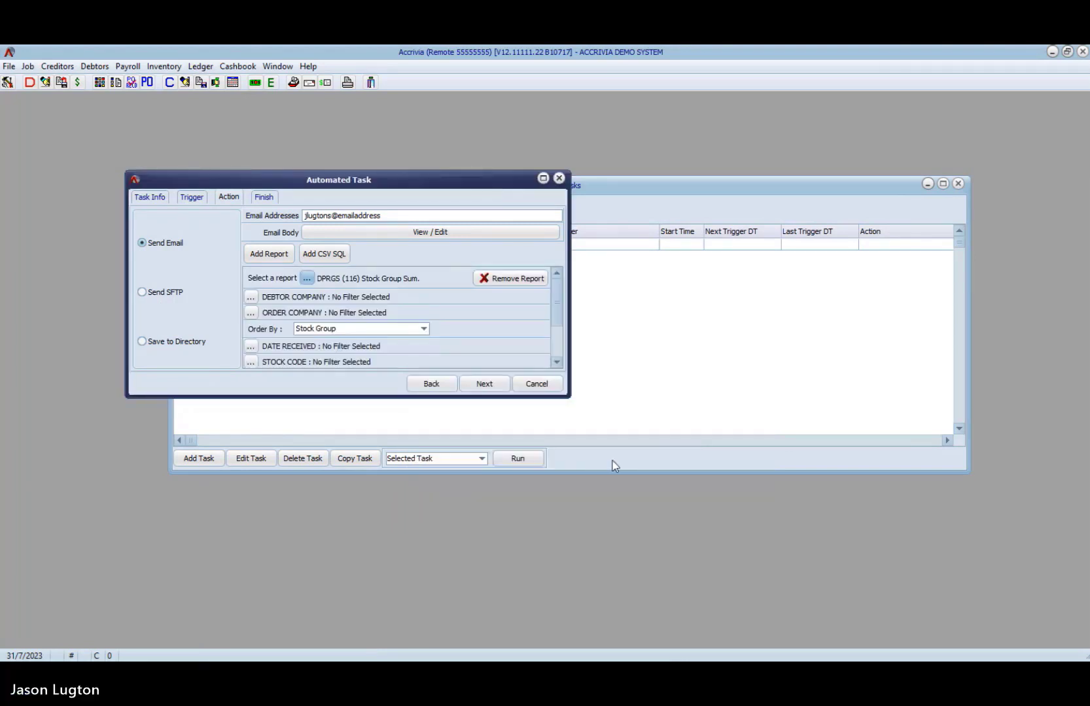
- Enlarge the automated task window to view the report's filter options, then discard the task and close the Automated Tasks list
drag(568, 396, 628, 488)
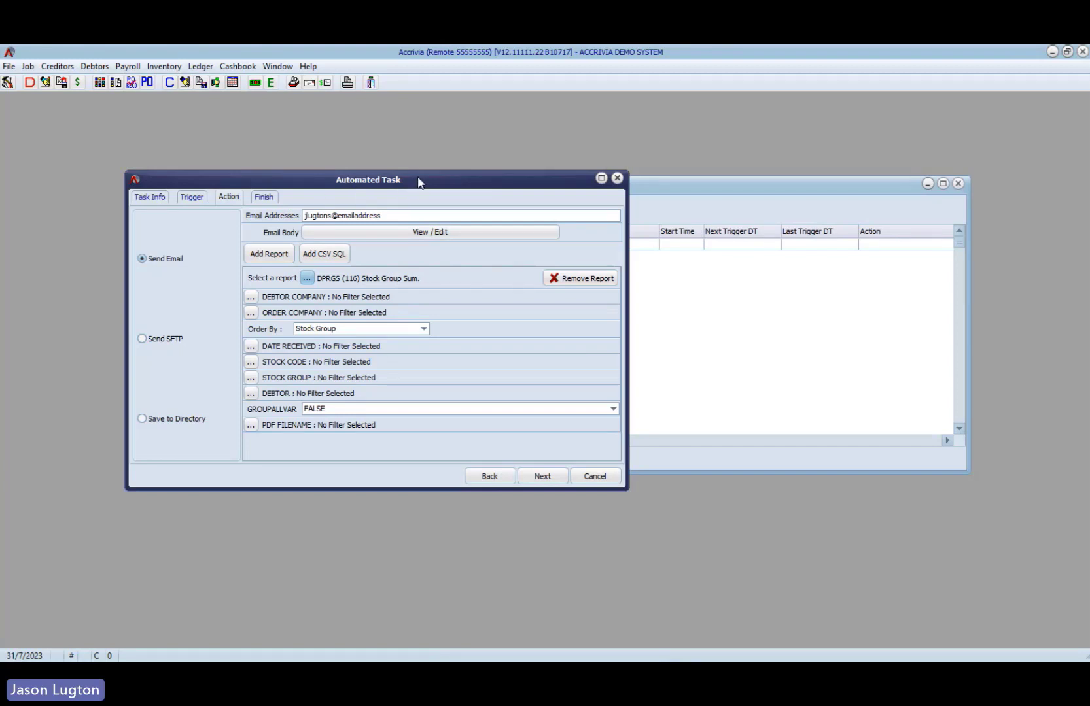
click(617, 178)
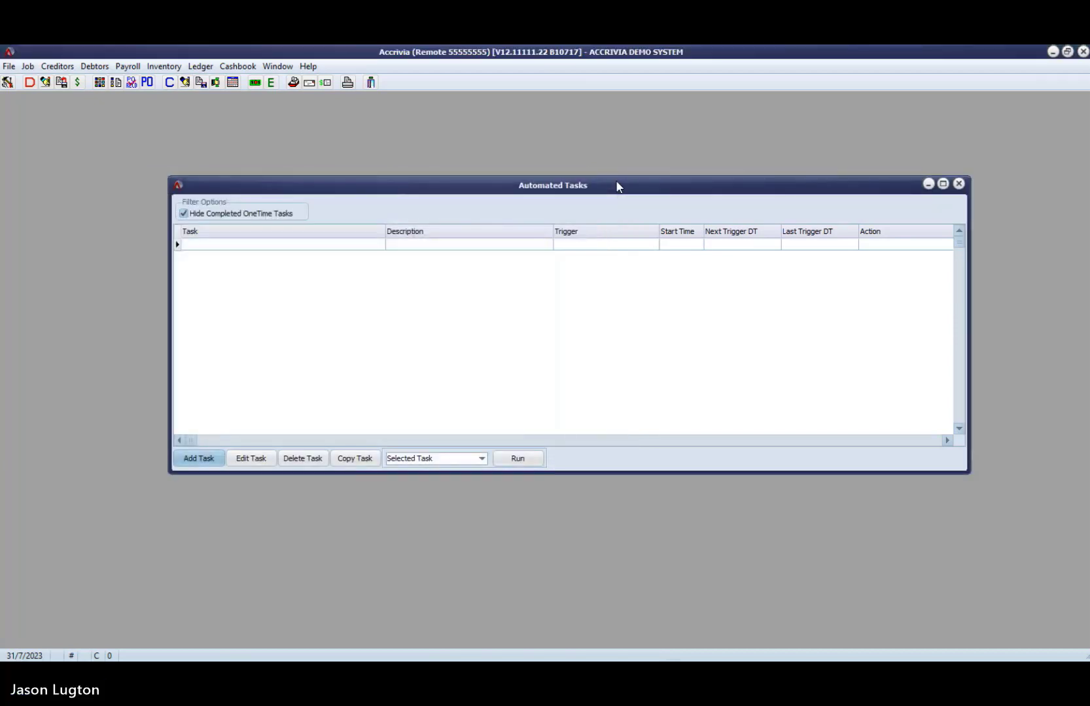
click(959, 184)
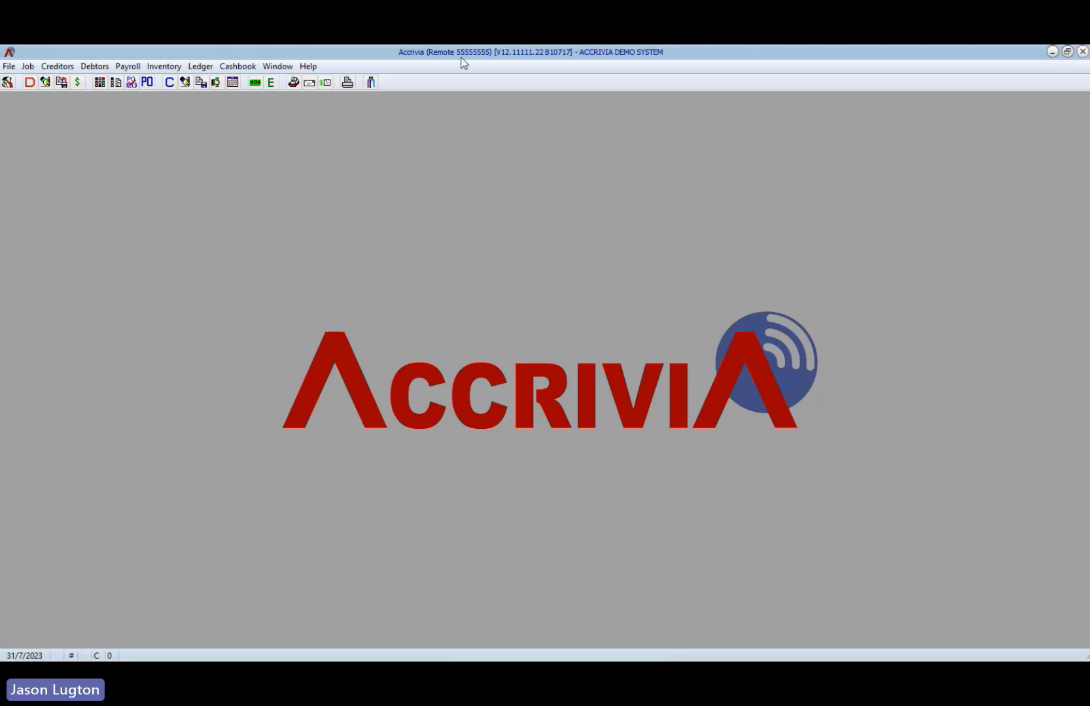
click(47, 66)
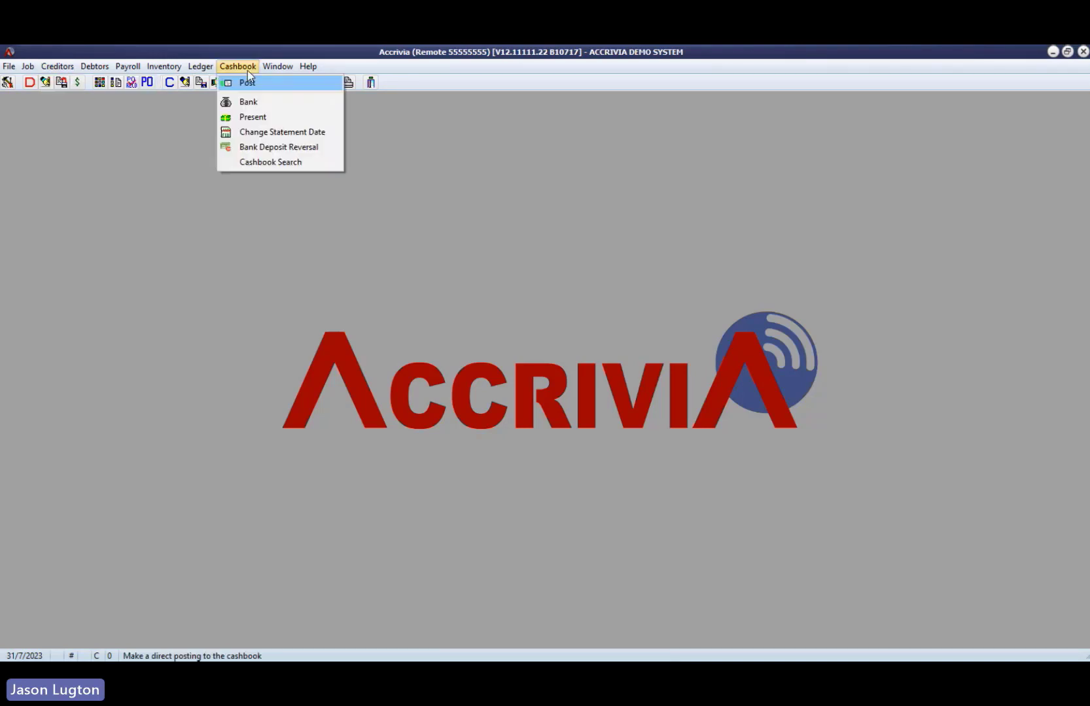
click(170, 313)
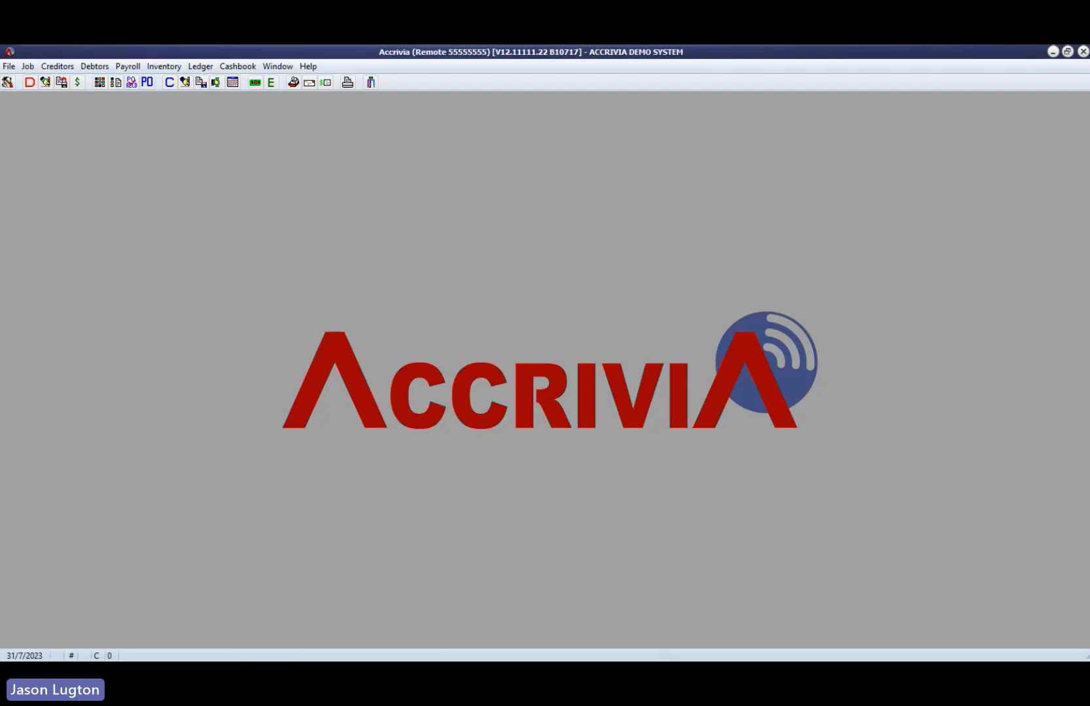
- Open the Creditor PDF Invoice Load and Cashbook Presentation windows, then bring the invoice load window to the front
click(57, 66)
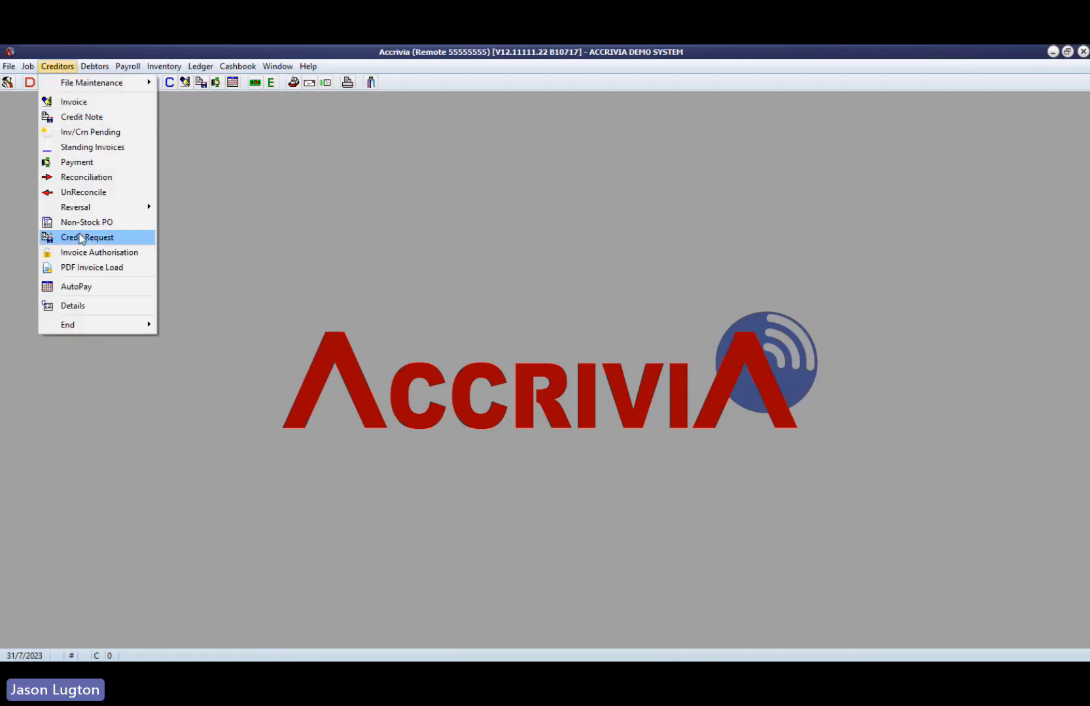
click(83, 267)
click(237, 66)
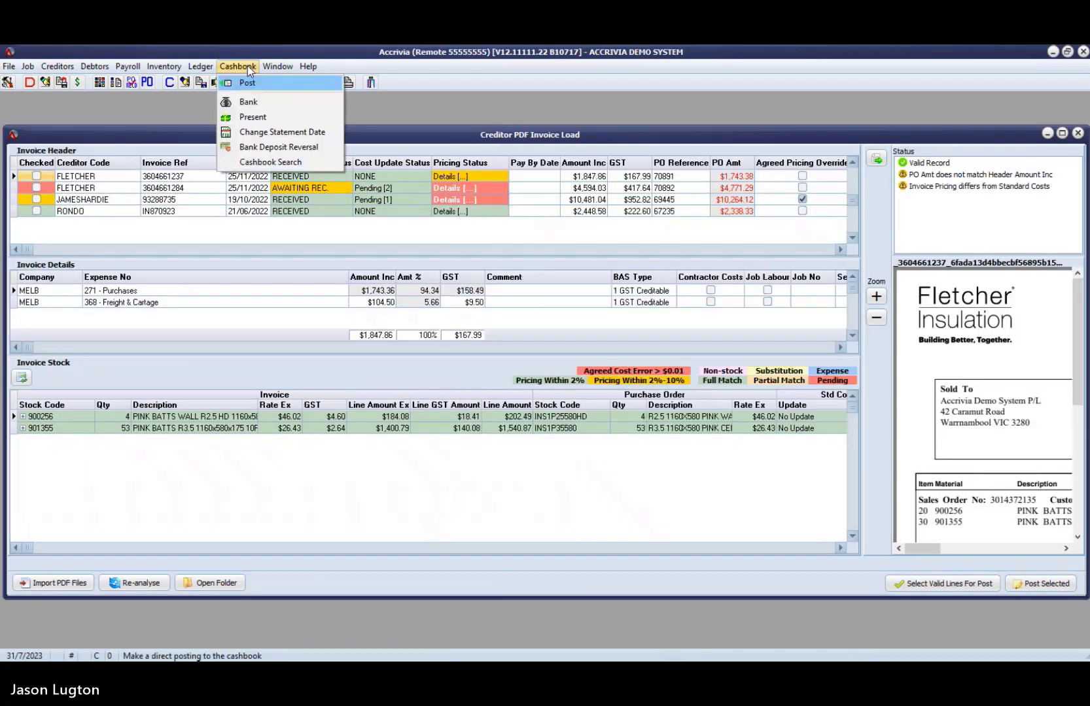
click(268, 120)
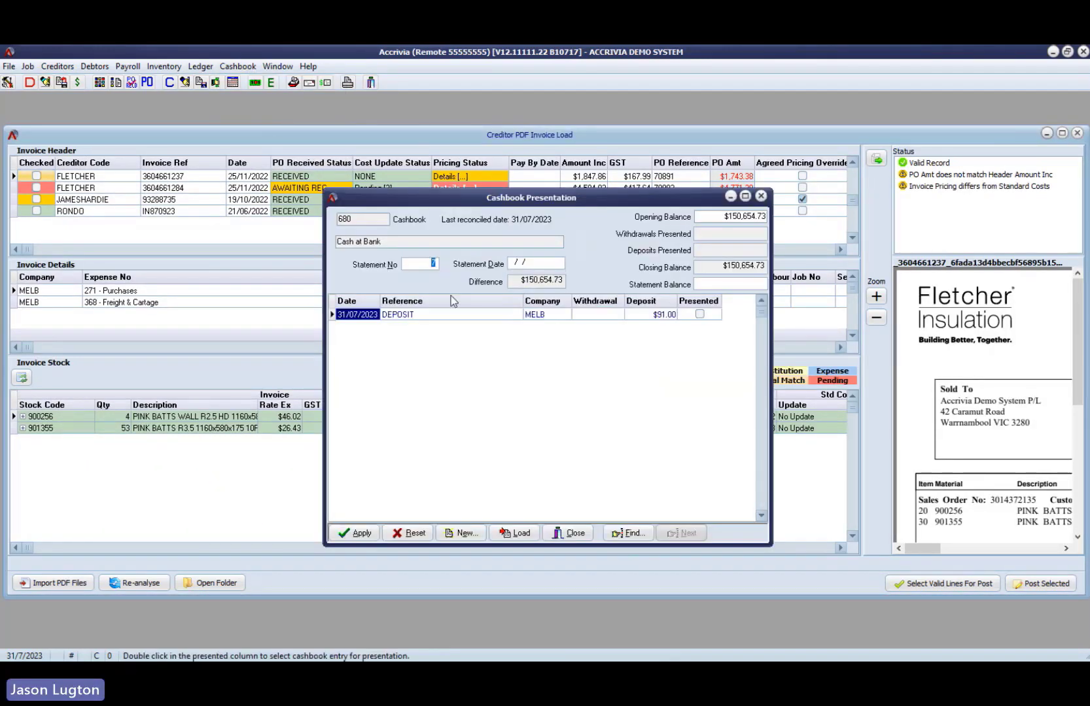
drag(547, 198, 645, 123)
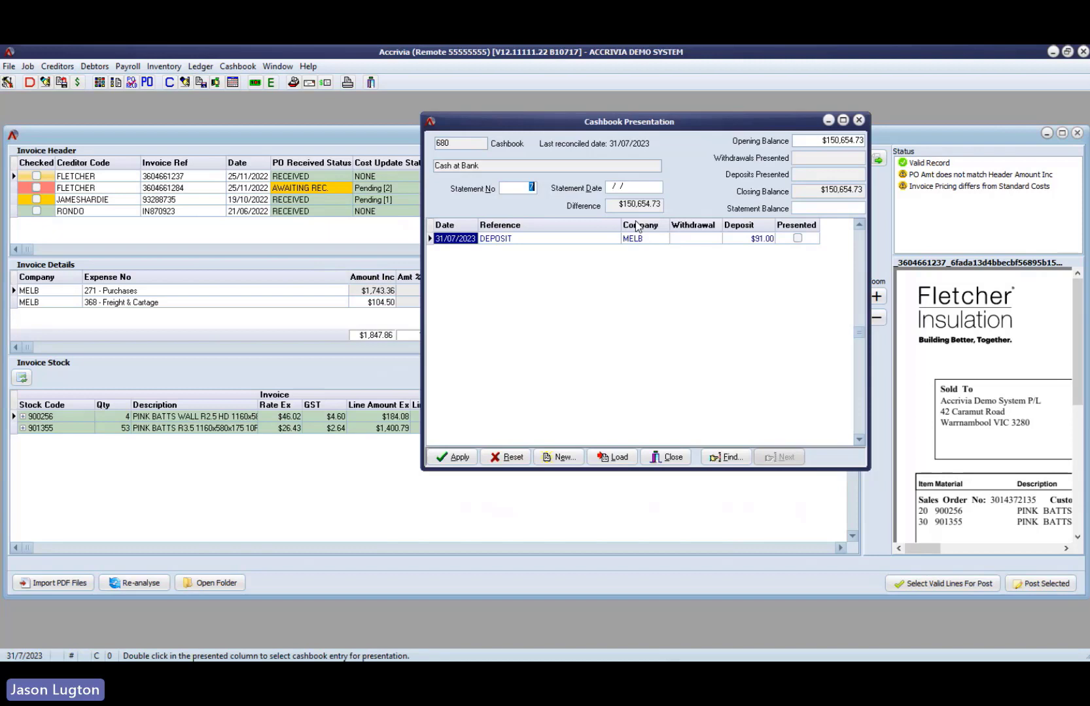
click(355, 132)
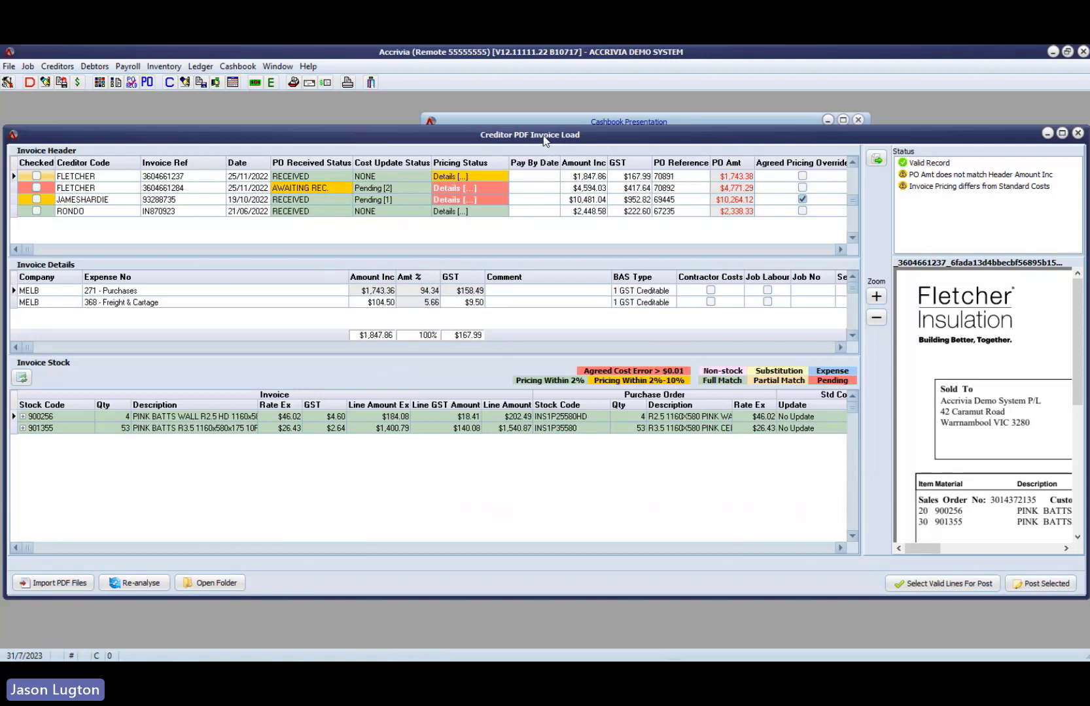